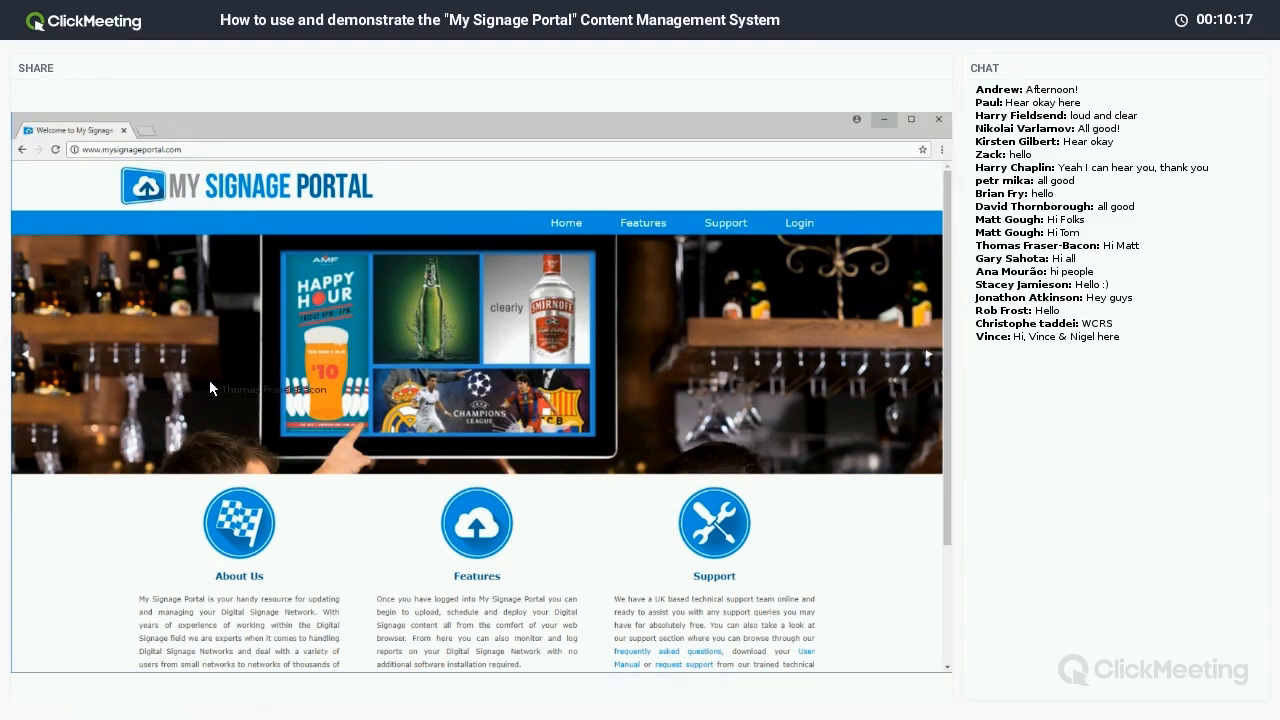
Browse the Features page top to bottom, then show the Support page with its five help options.
click(646, 225)
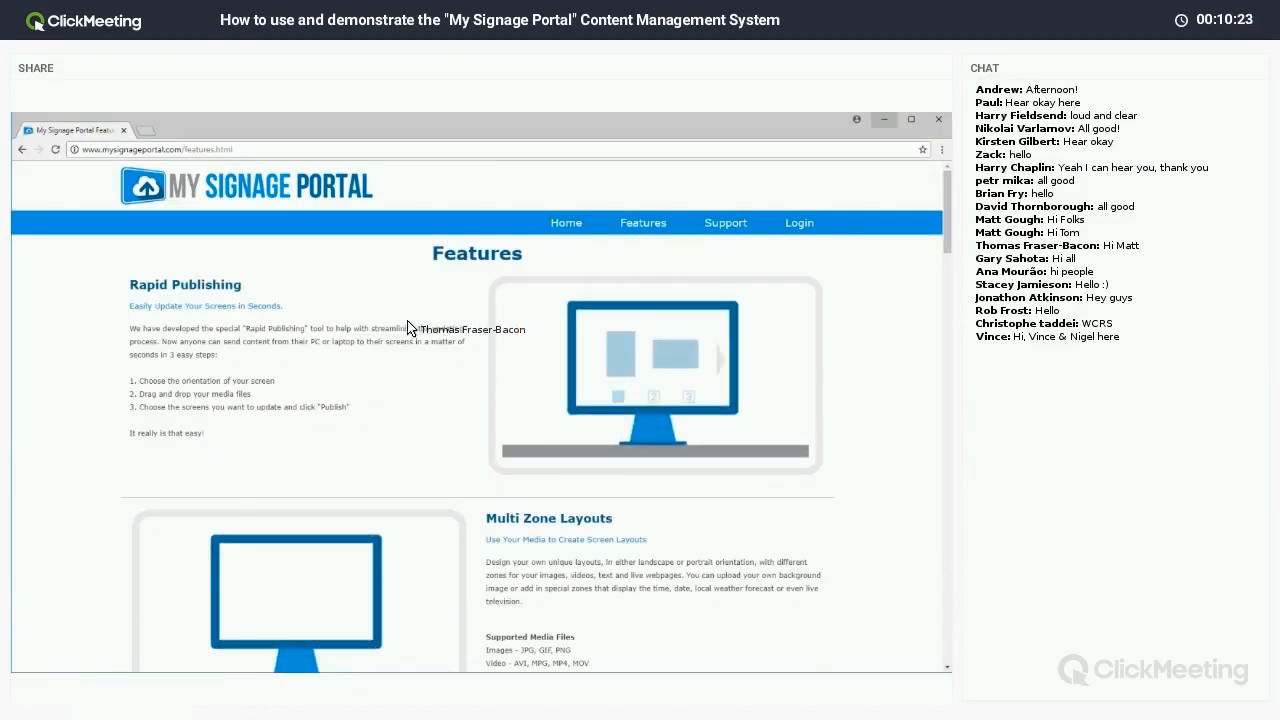
scroll(410, 353, down, 5)
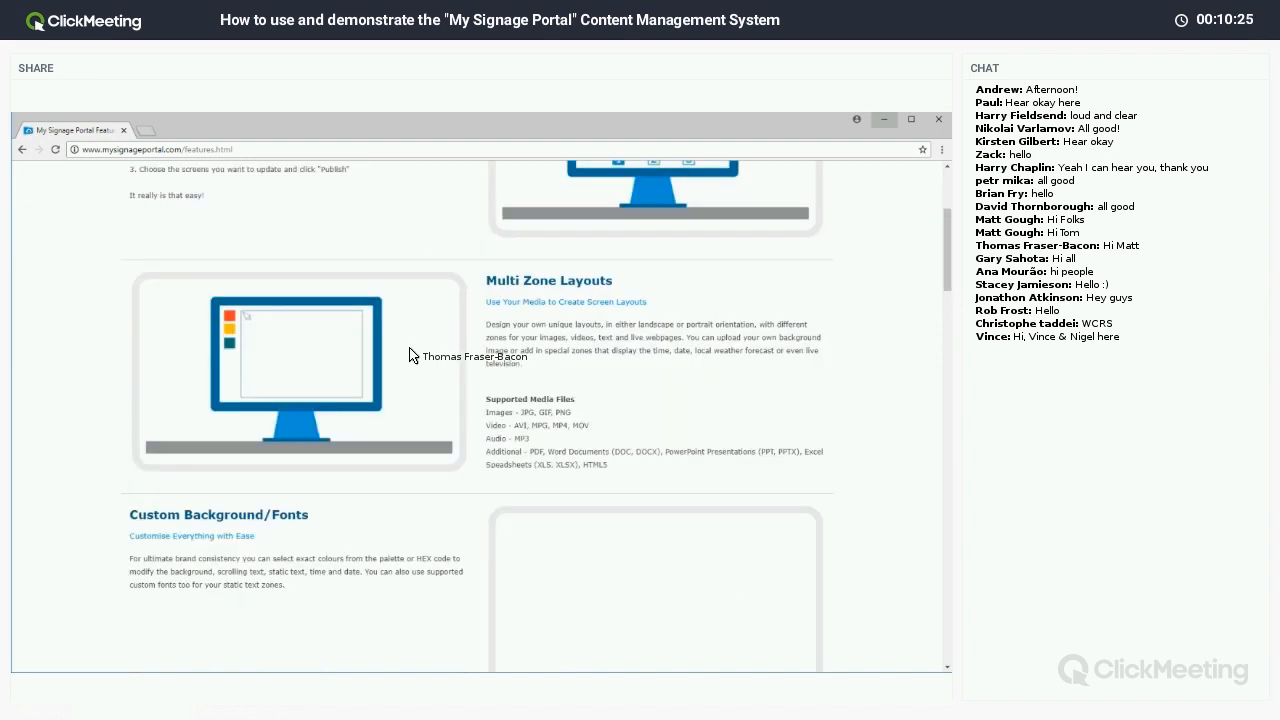
scroll(410, 355, down, 2)
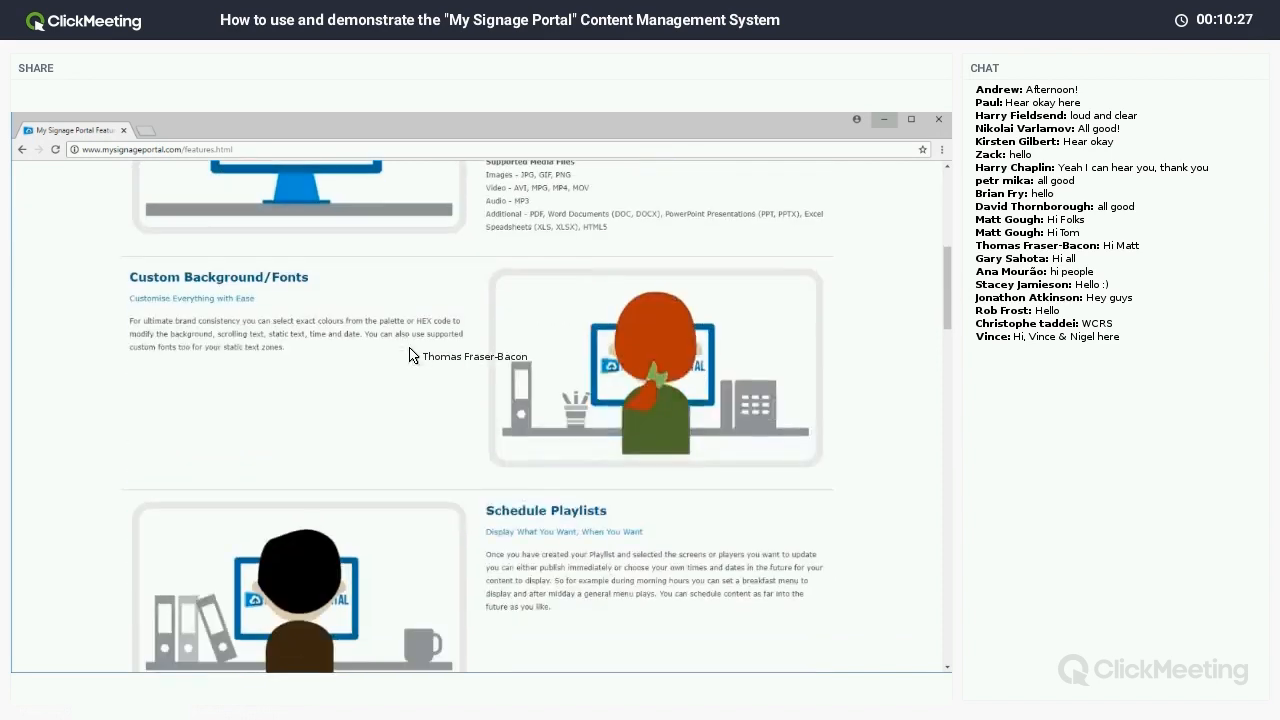
scroll(410, 355, down, 2)
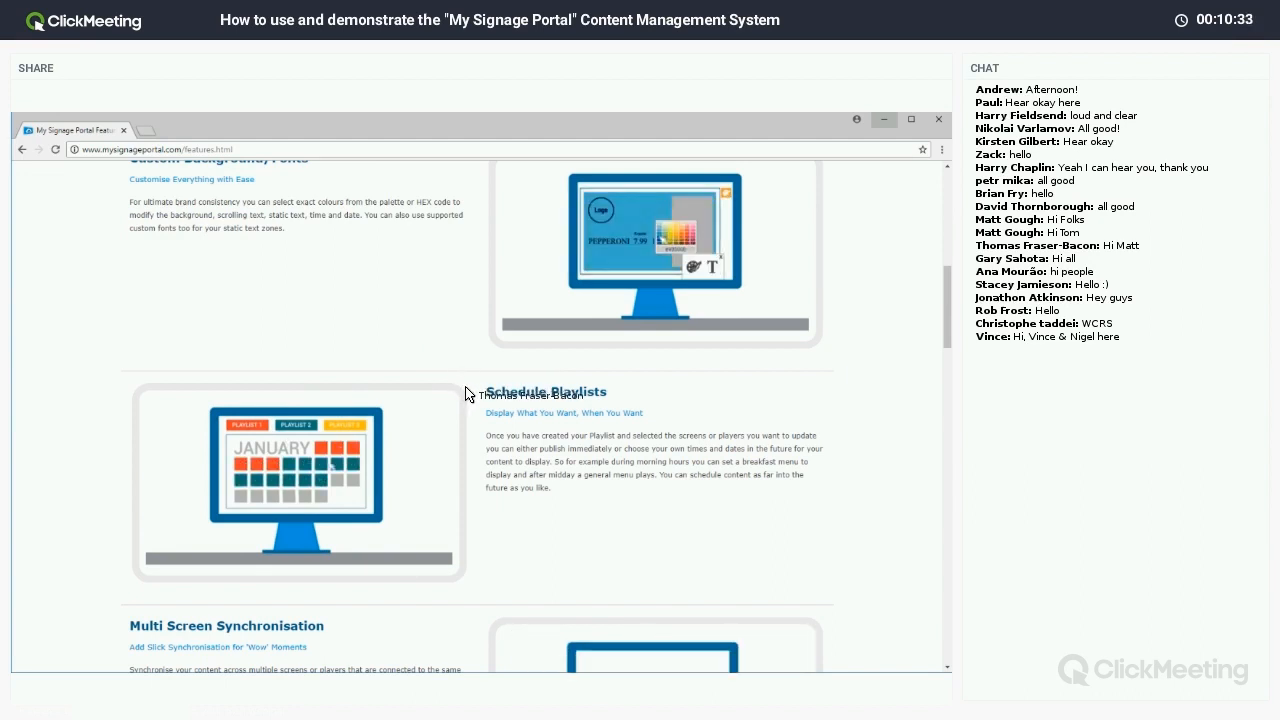
scroll(465, 393, down, 6)
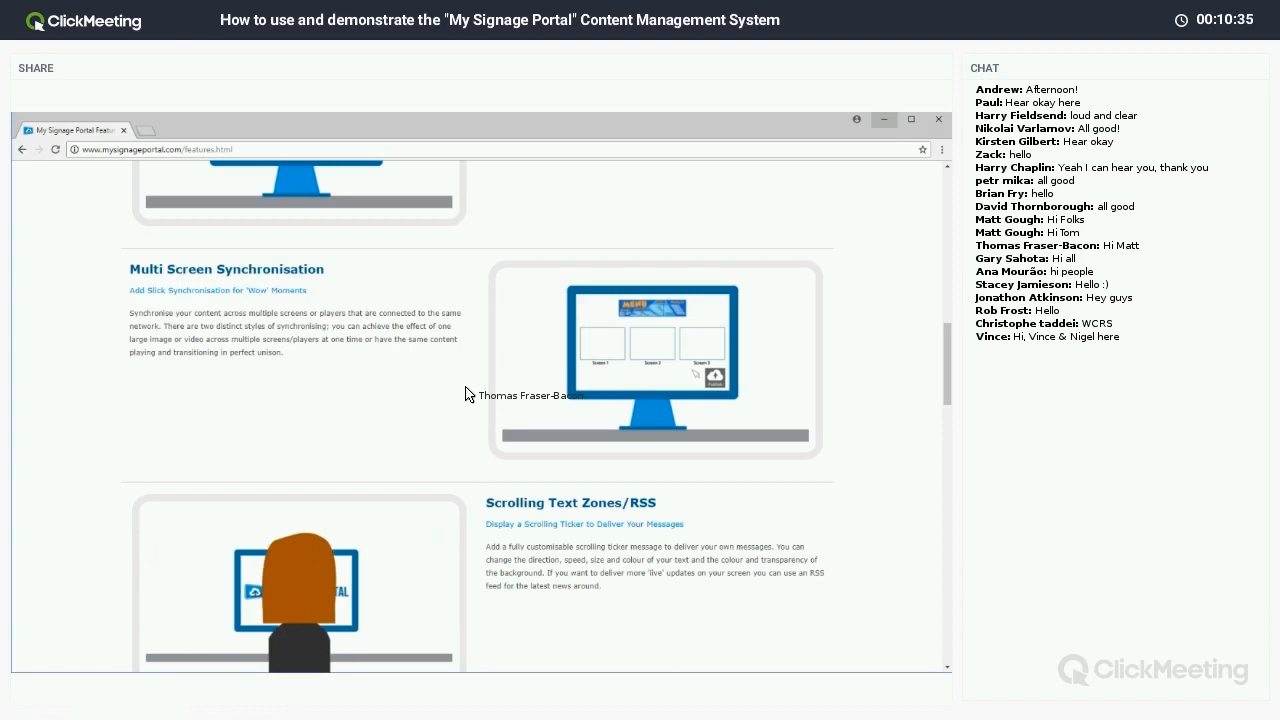
scroll(465, 393, down, 6)
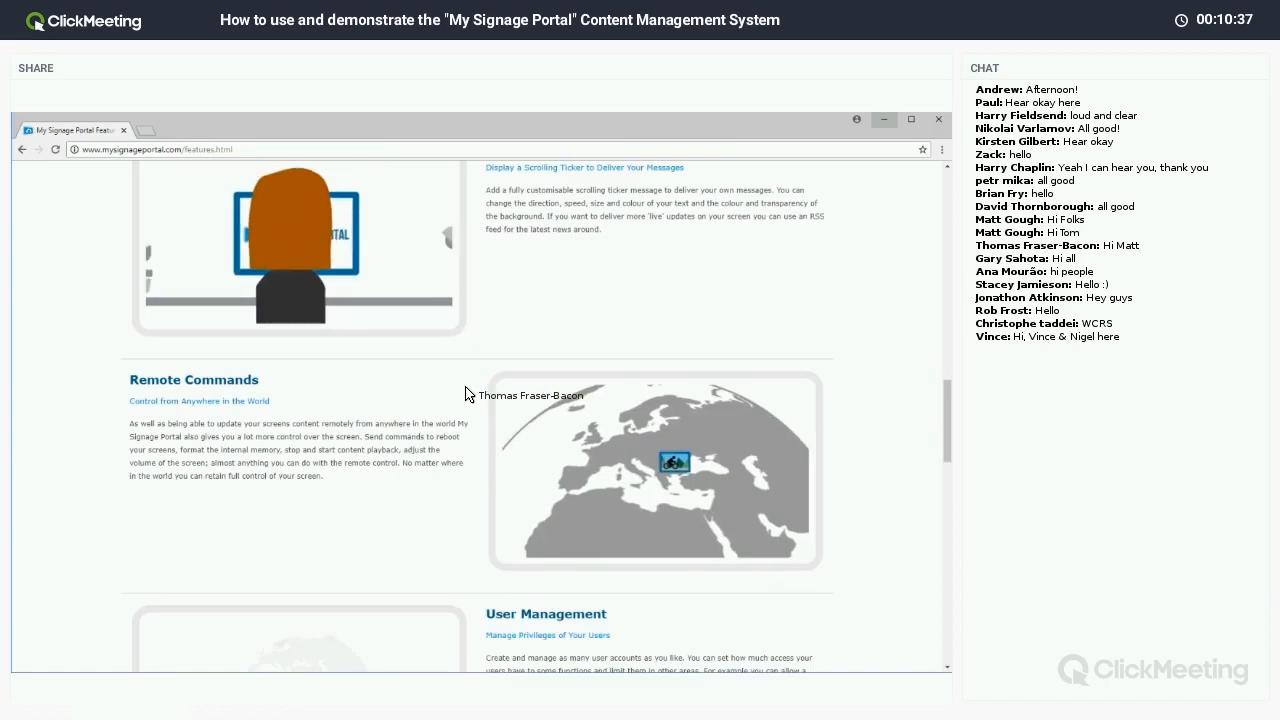
scroll(465, 393, down, 6)
scroll(465, 393, down, 8)
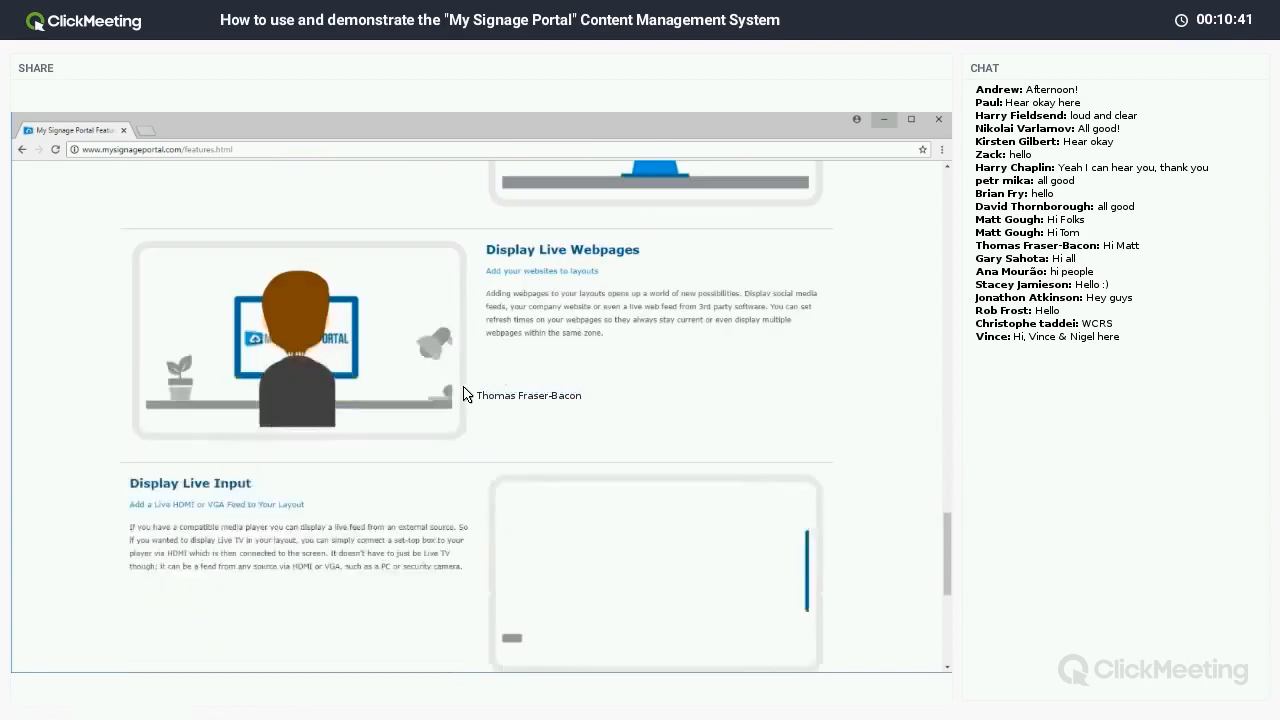
scroll(465, 393, down, 8)
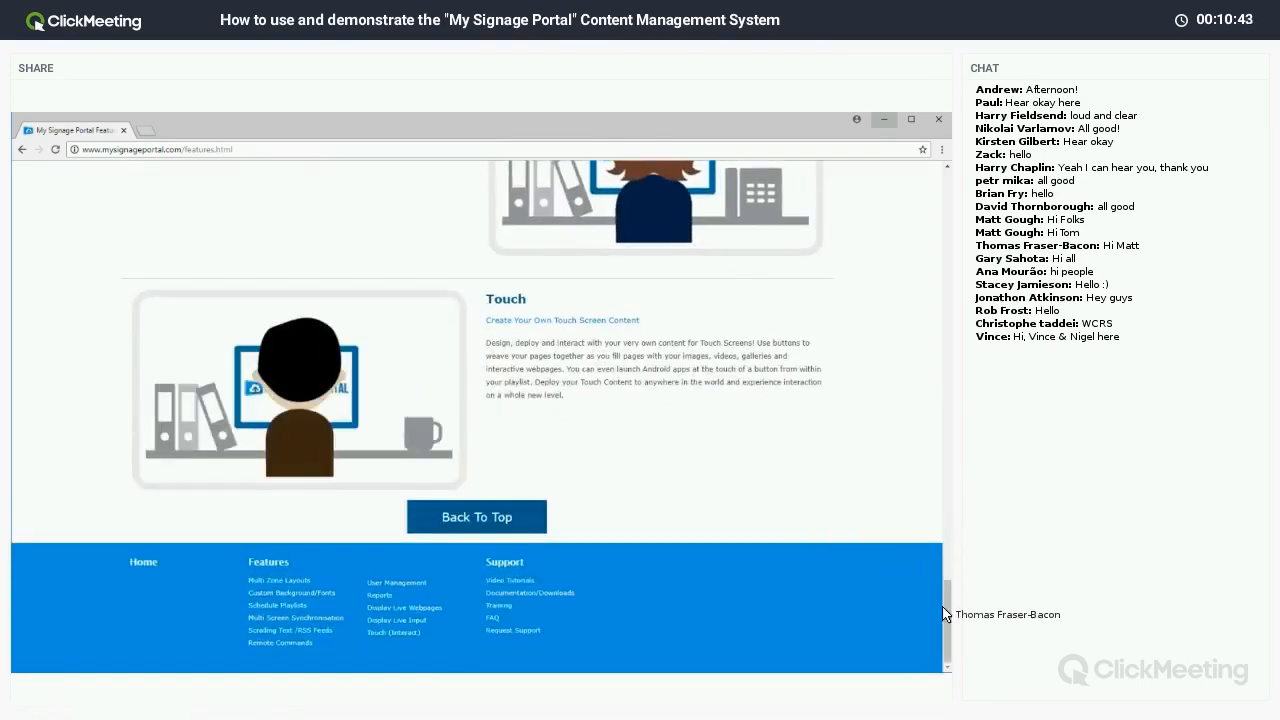
drag(948, 619, 936, 375)
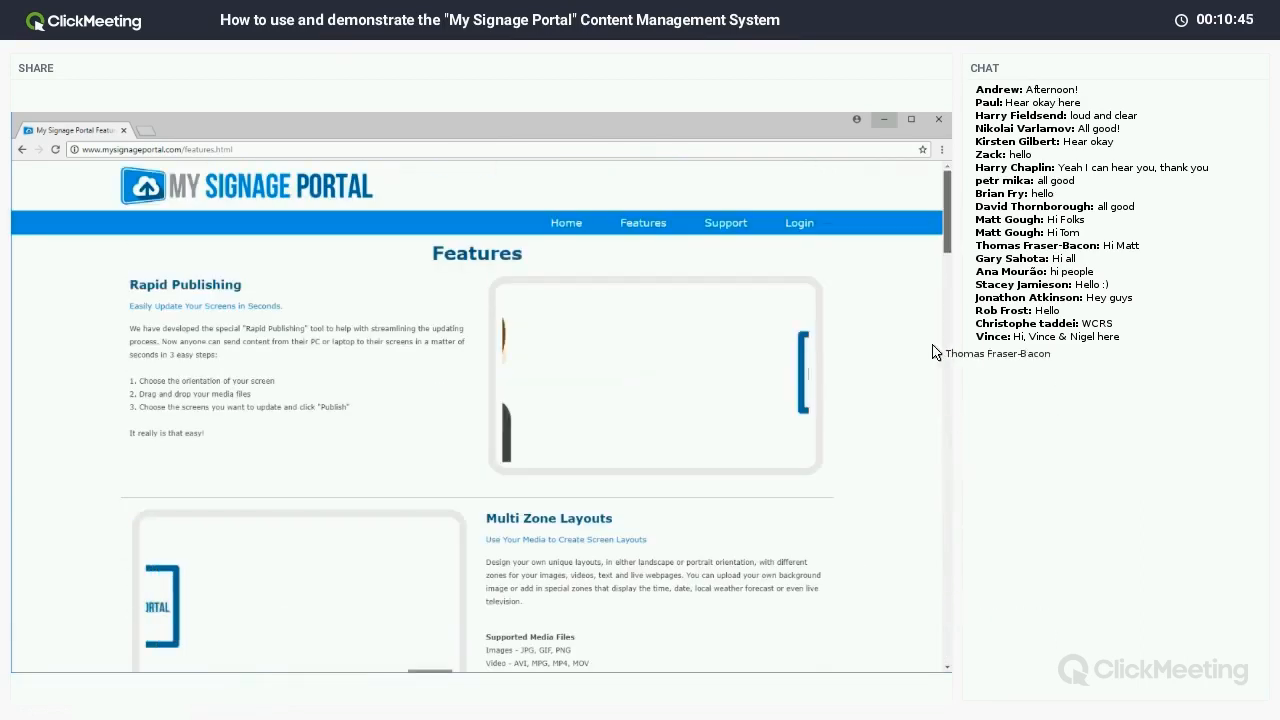
click(727, 224)
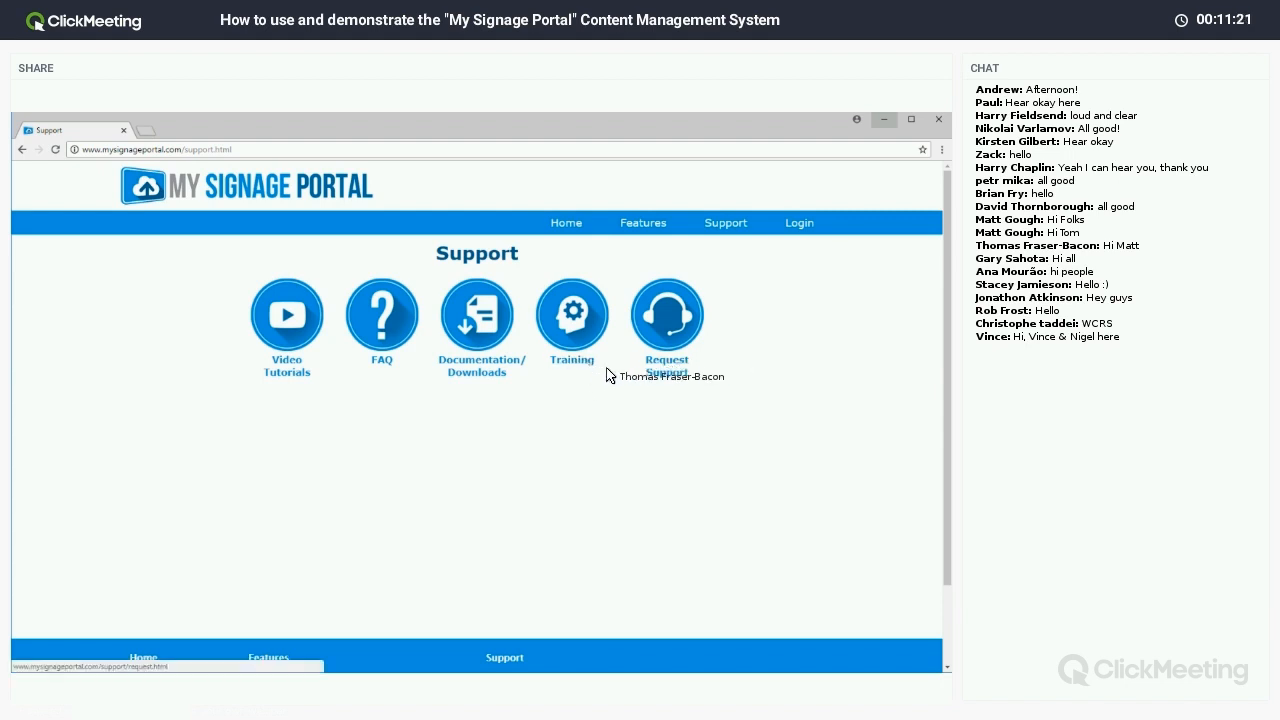
click(387, 366)
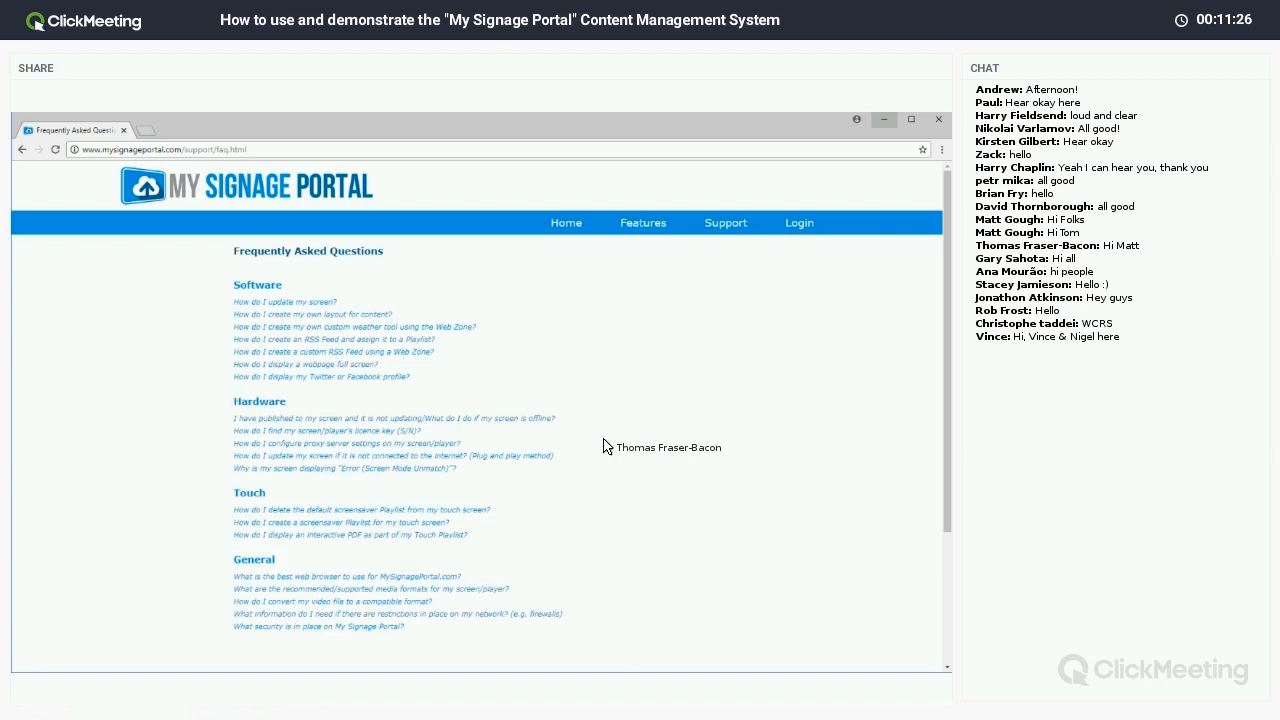
scroll(603, 446, down, 2)
scroll(603, 446, up, 1)
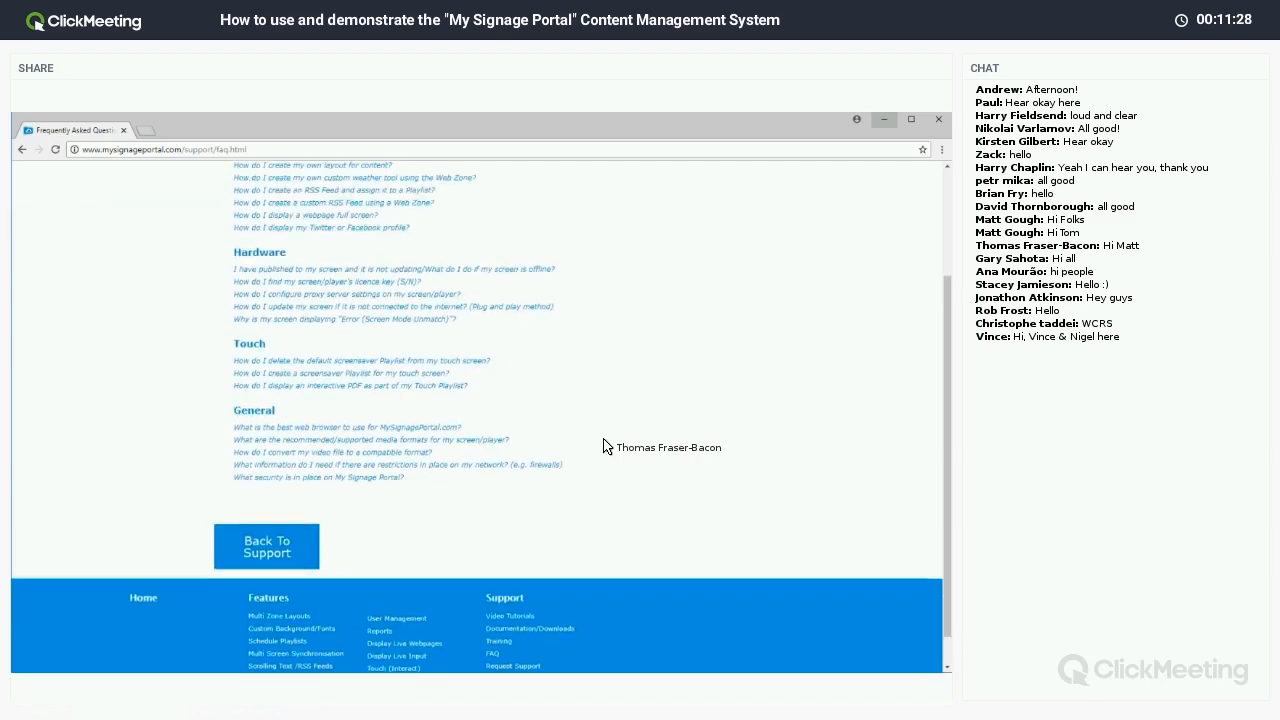
scroll(603, 446, up, 1)
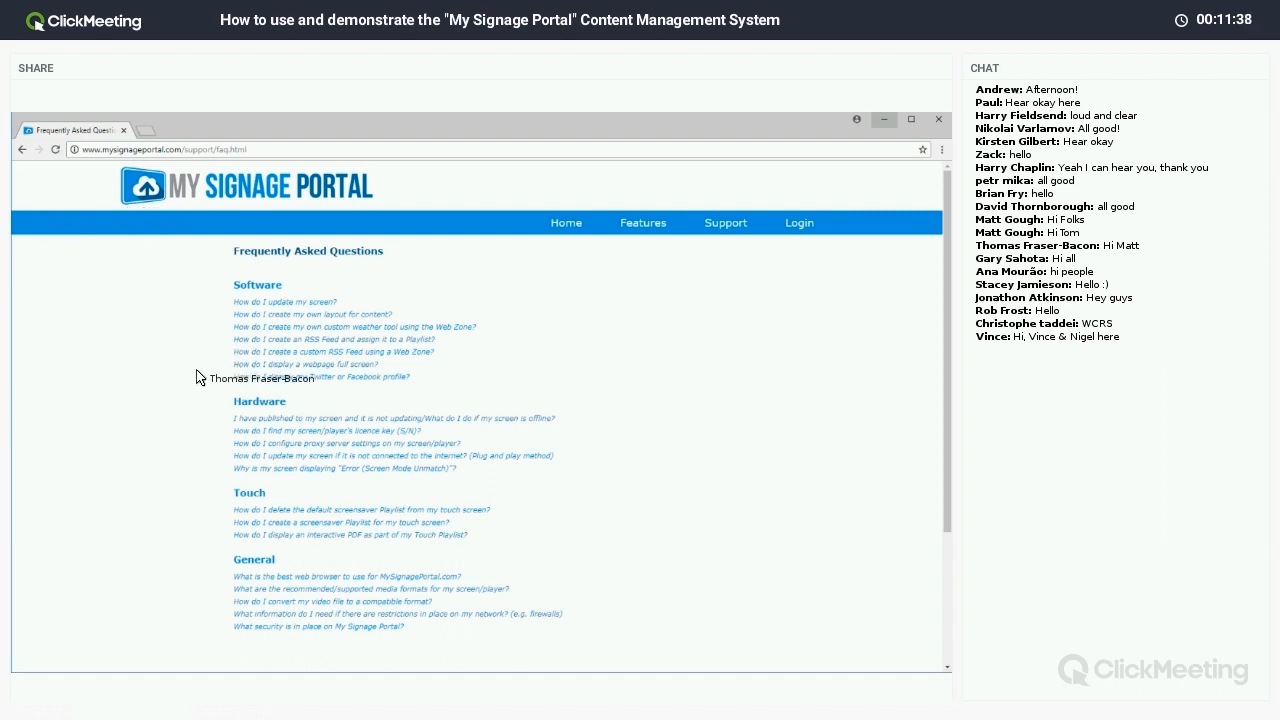
click(239, 369)
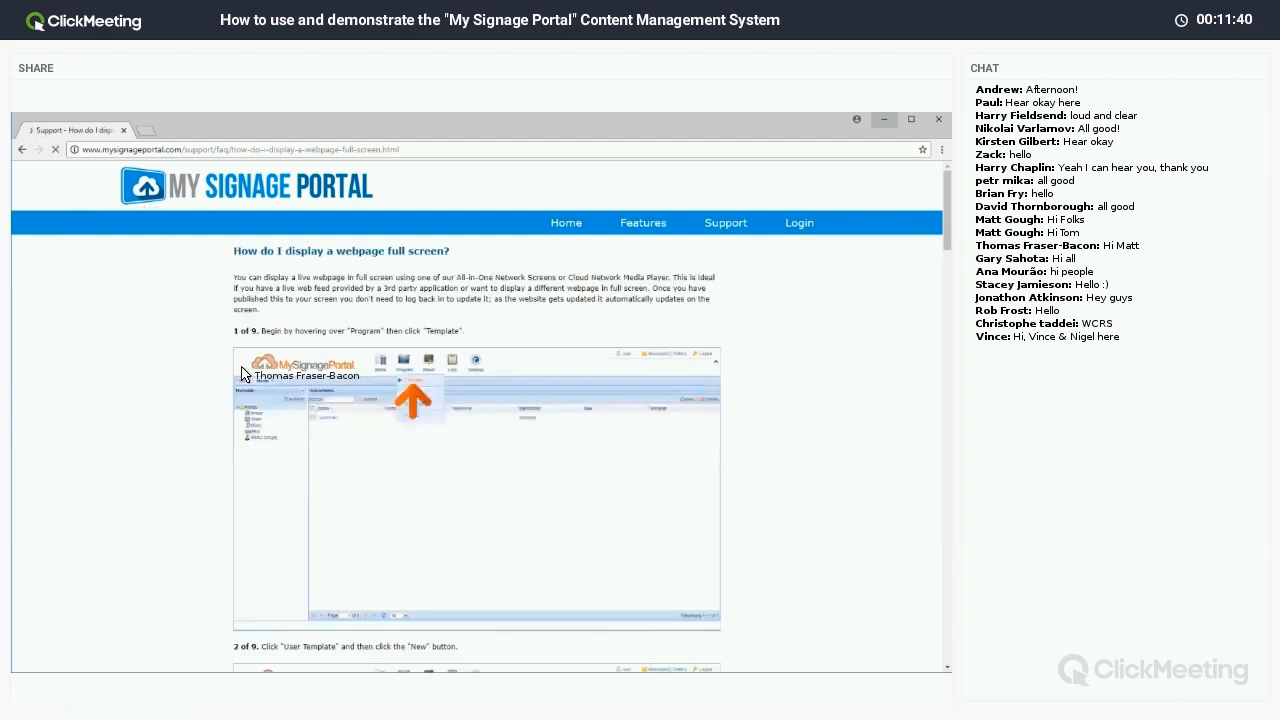
scroll(243, 372, down, 10)
scroll(243, 374, down, 15)
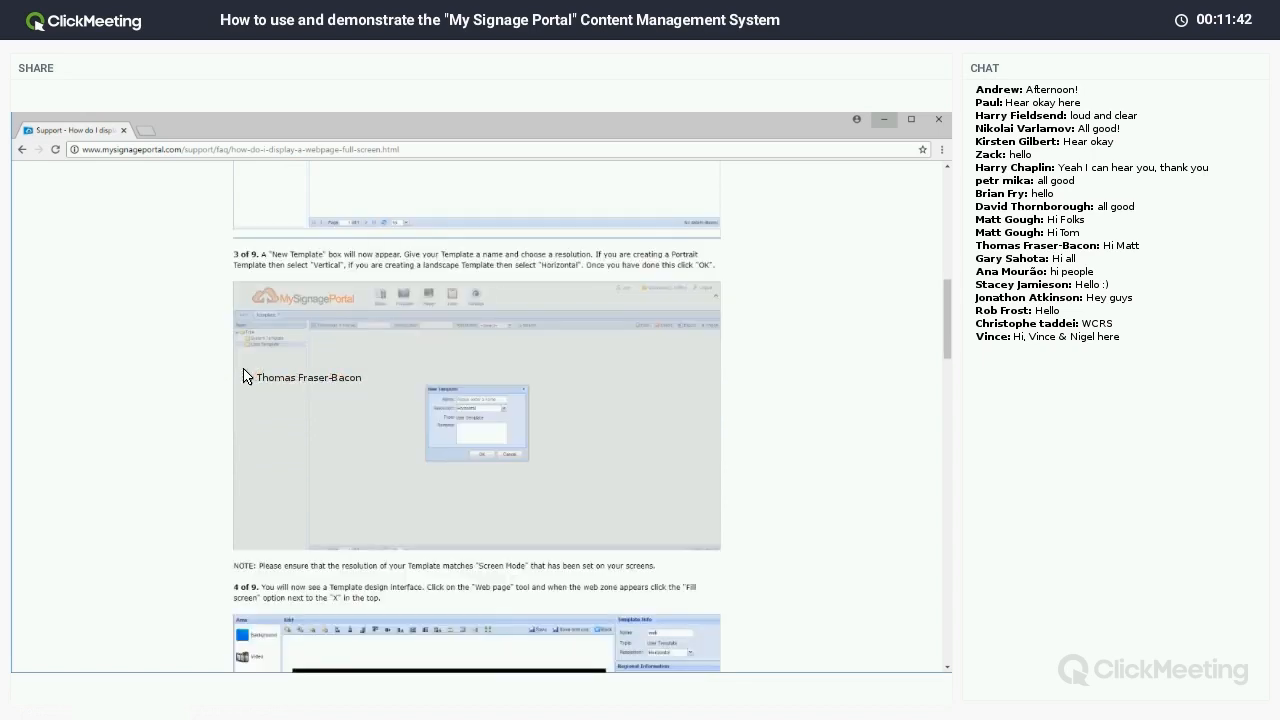
scroll(247, 374, down, 5)
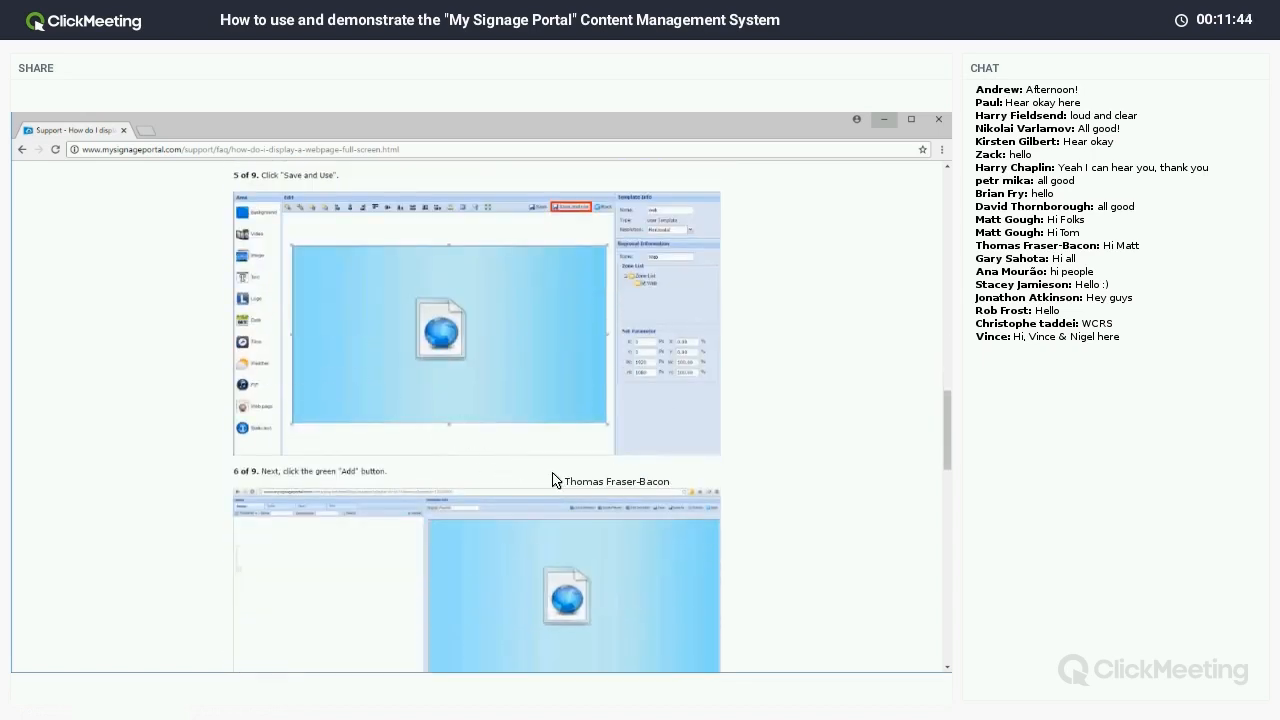
scroll(557, 477, down, 10)
click(22, 149)
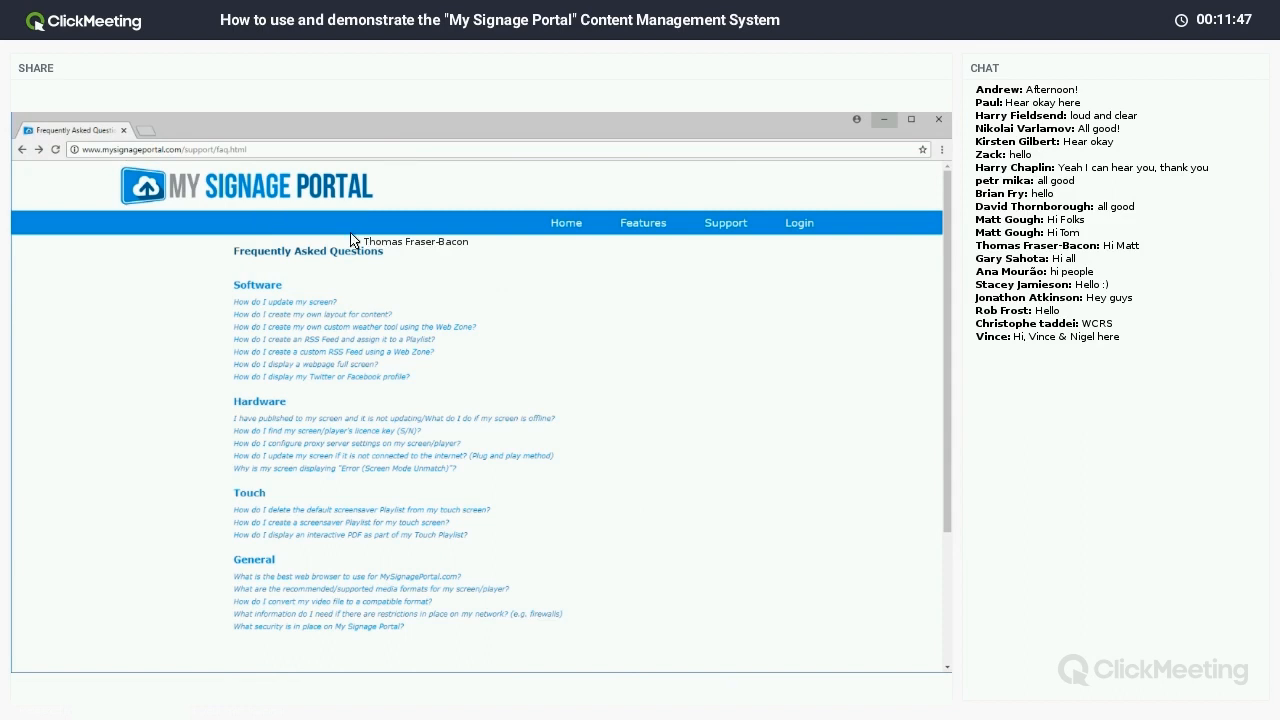
click(726, 223)
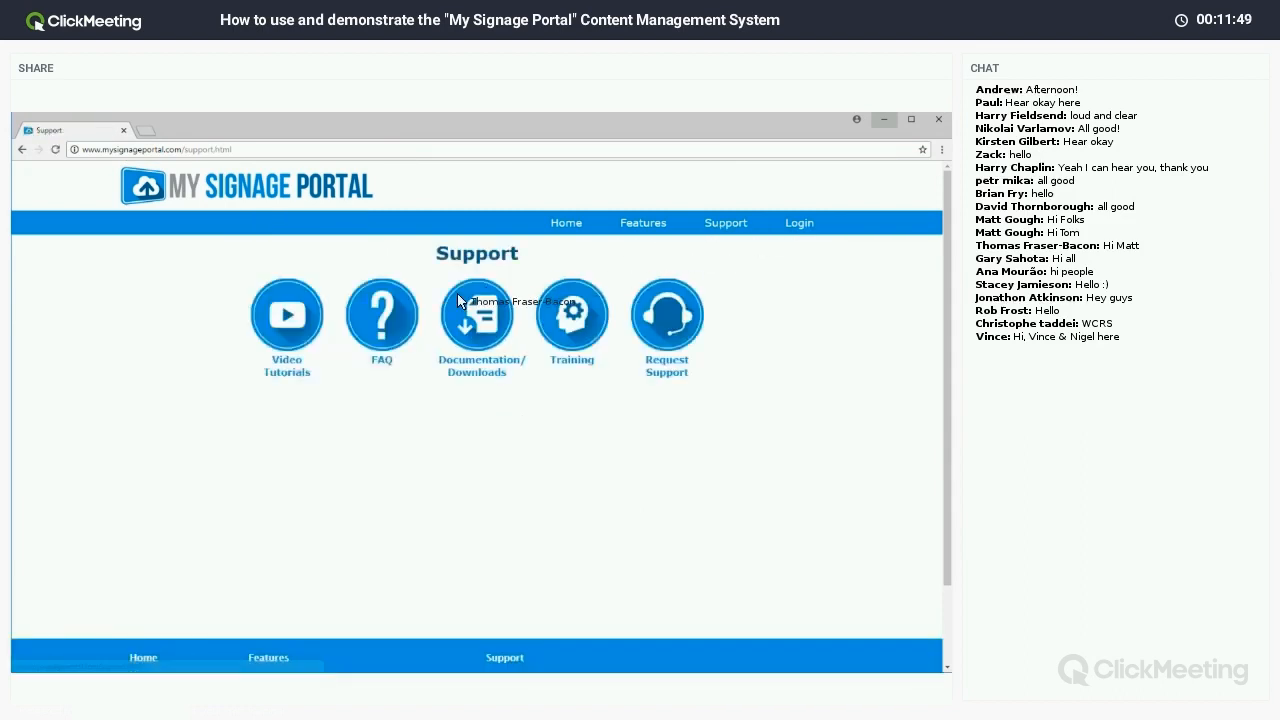
Play the Getting Started video tutorial with sound muted and pause it at 0:26.
click(290, 362)
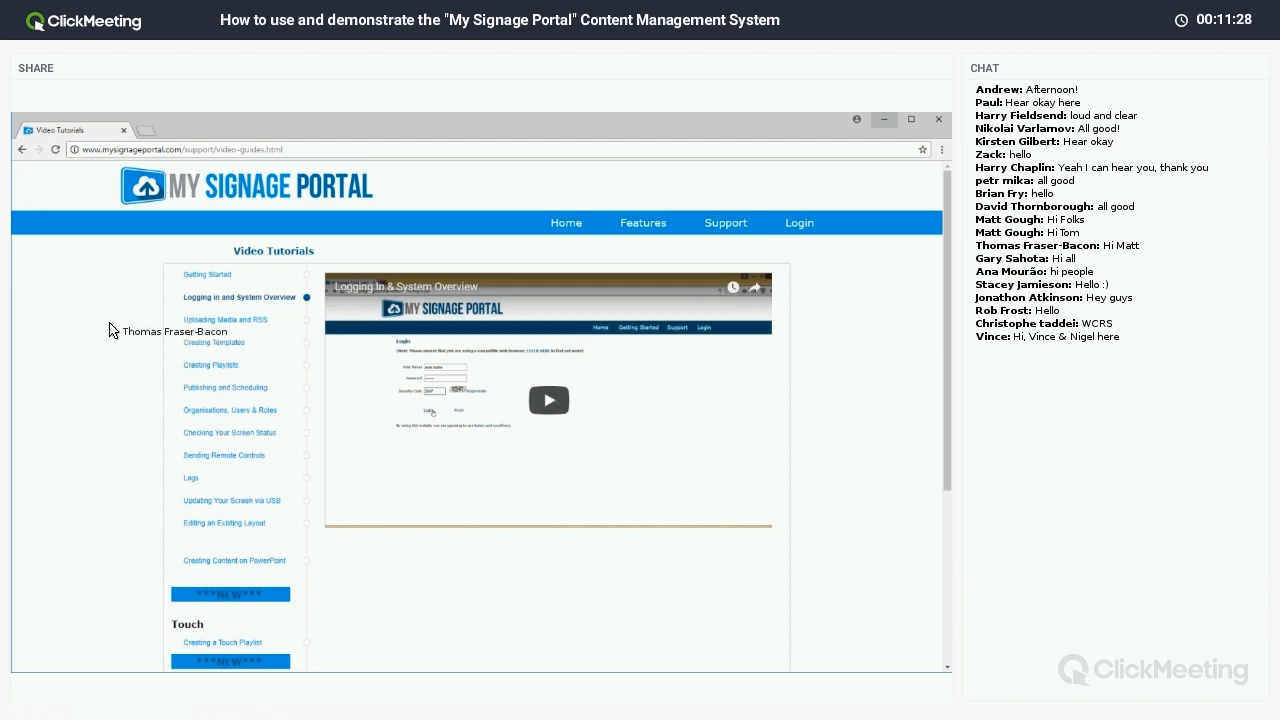
click(207, 280)
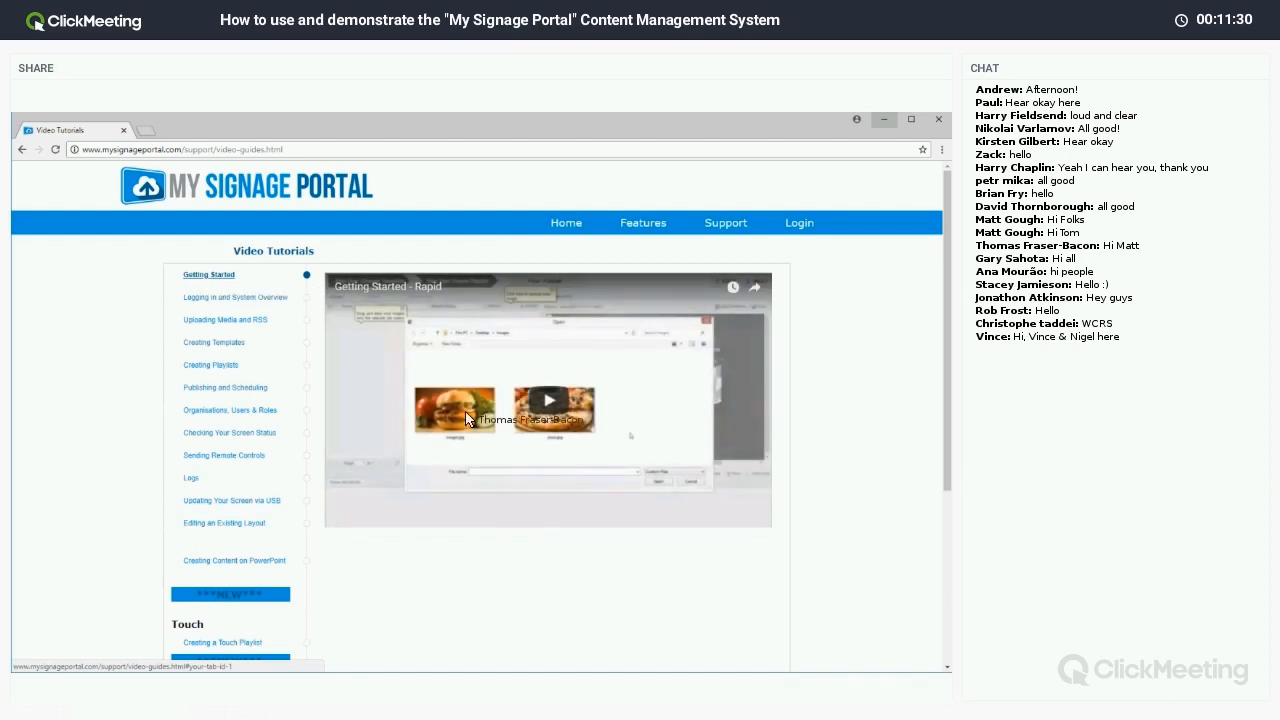
click(557, 409)
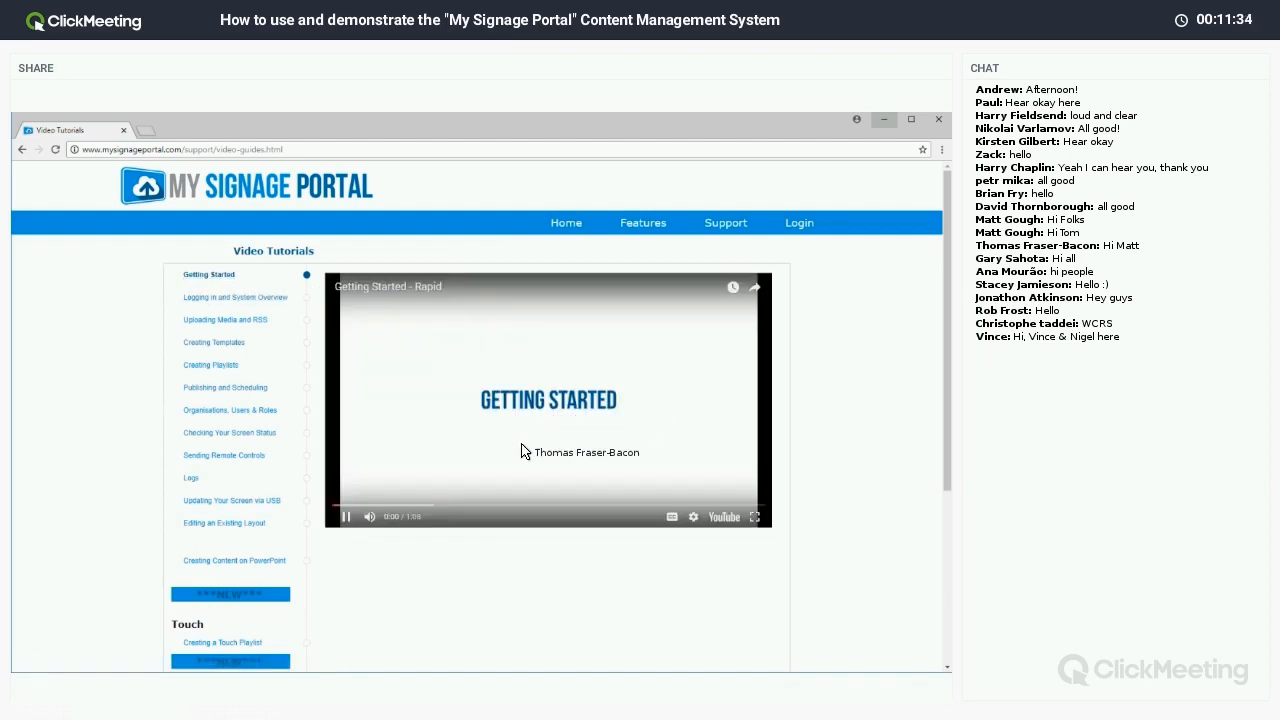
click(369, 517)
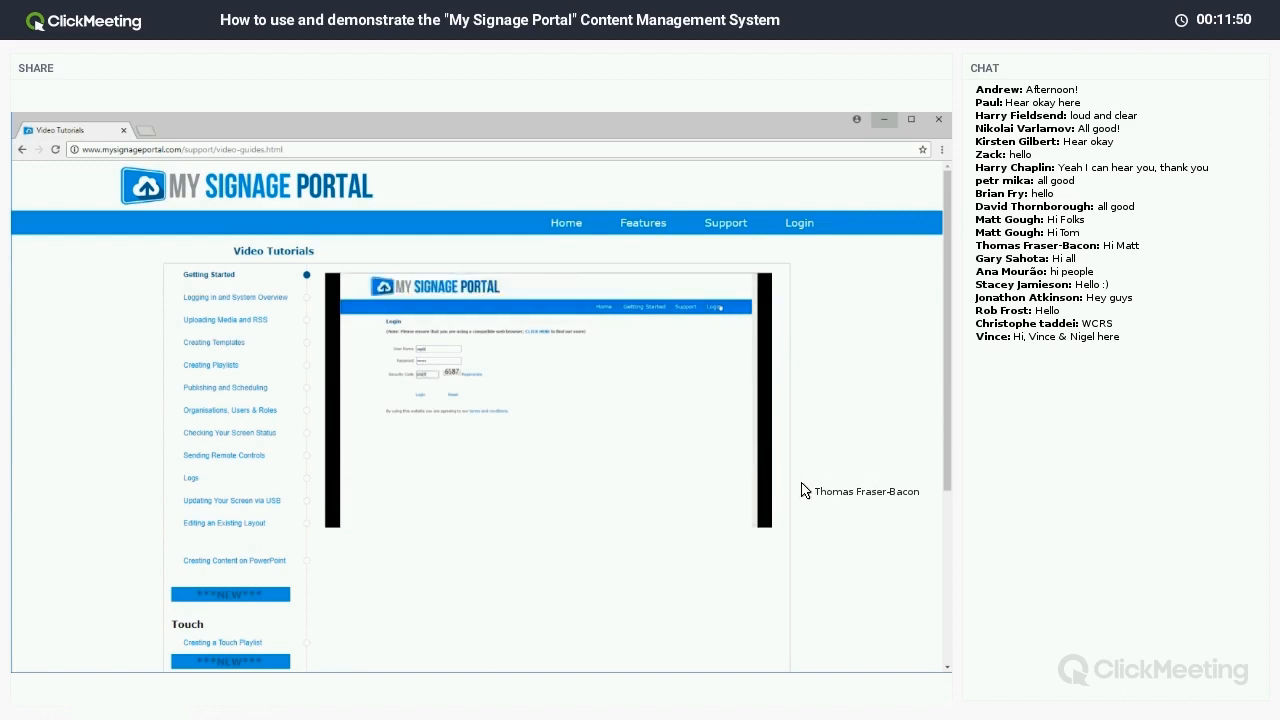
scroll(257, 251, down, 3)
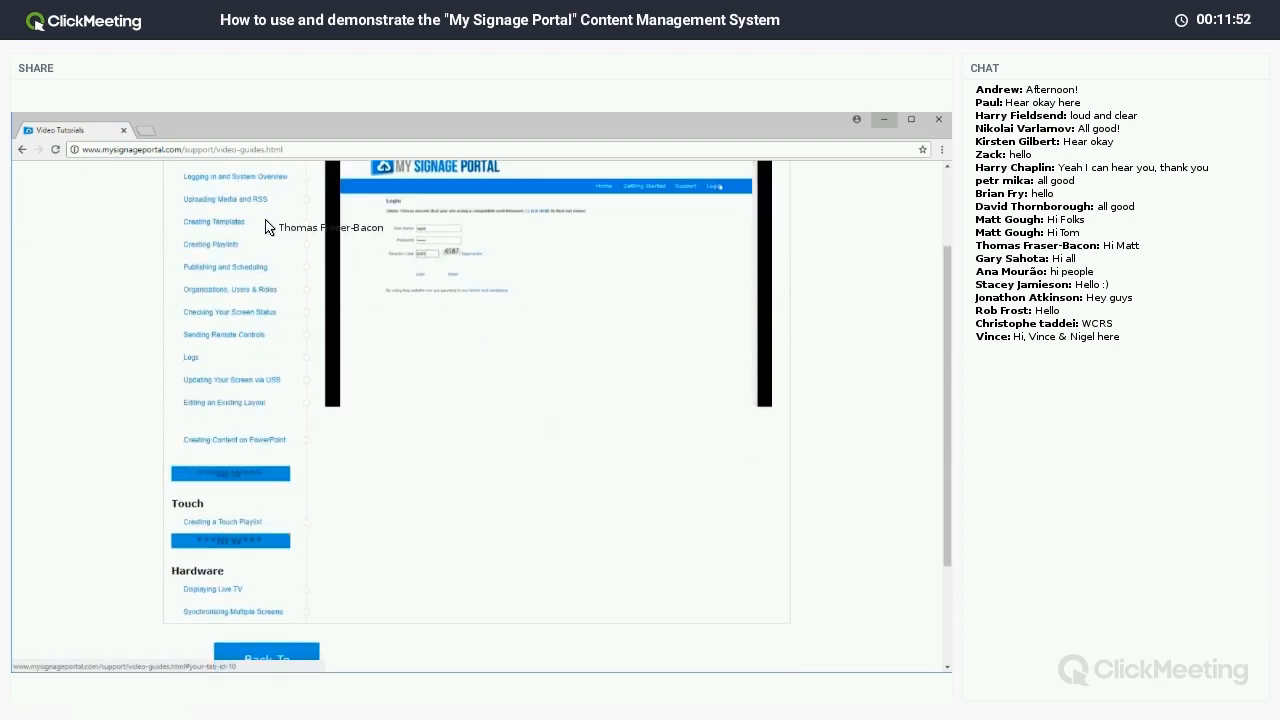
scroll(250, 290, up, 2)
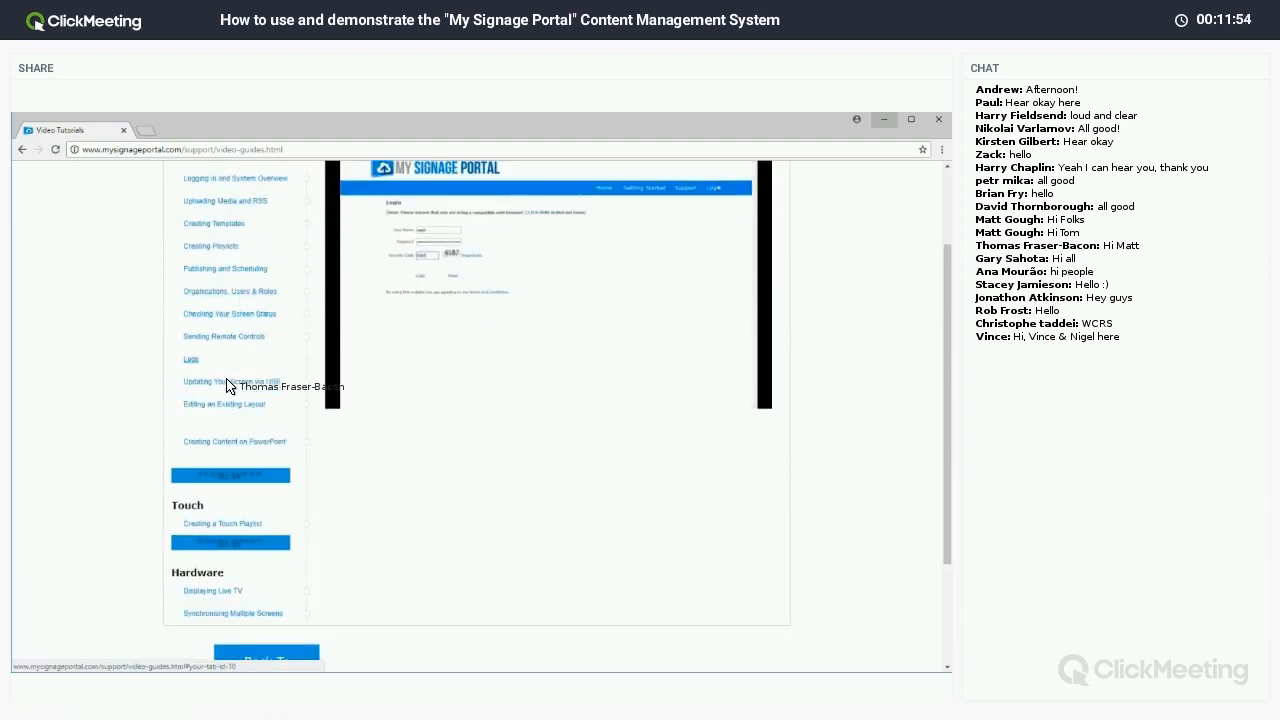
scroll(560, 503, up, 2)
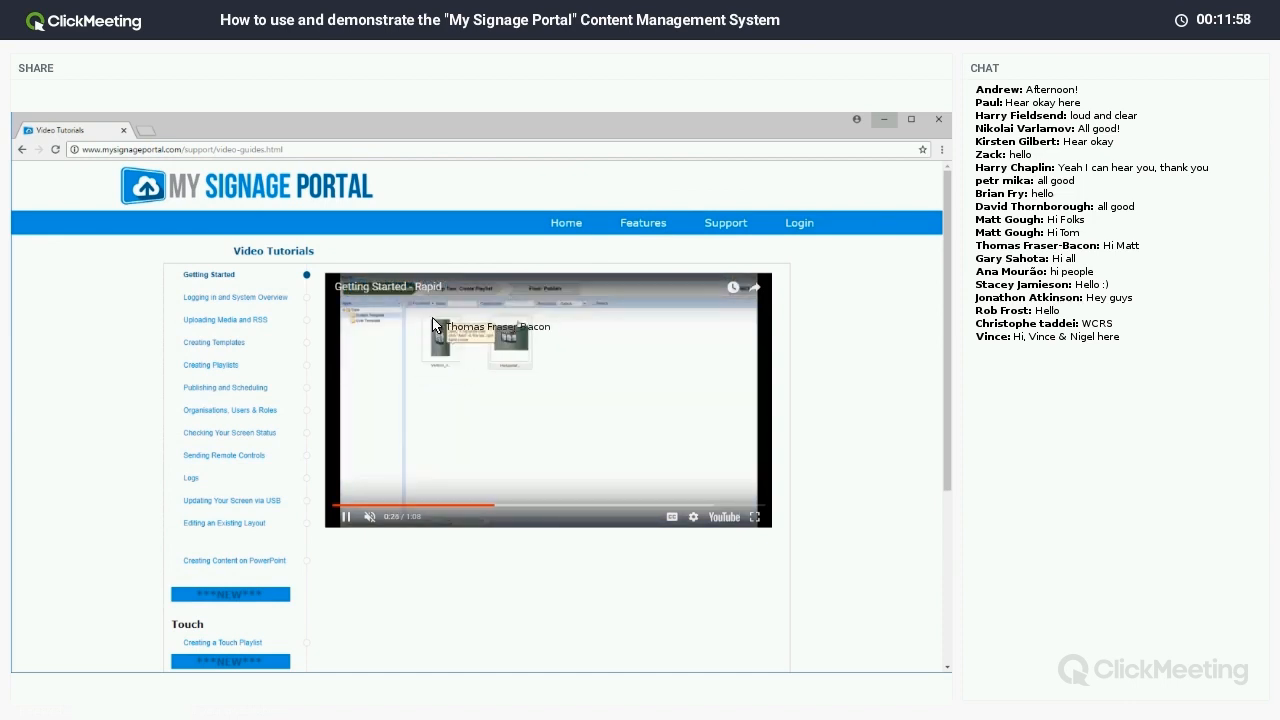
click(427, 375)
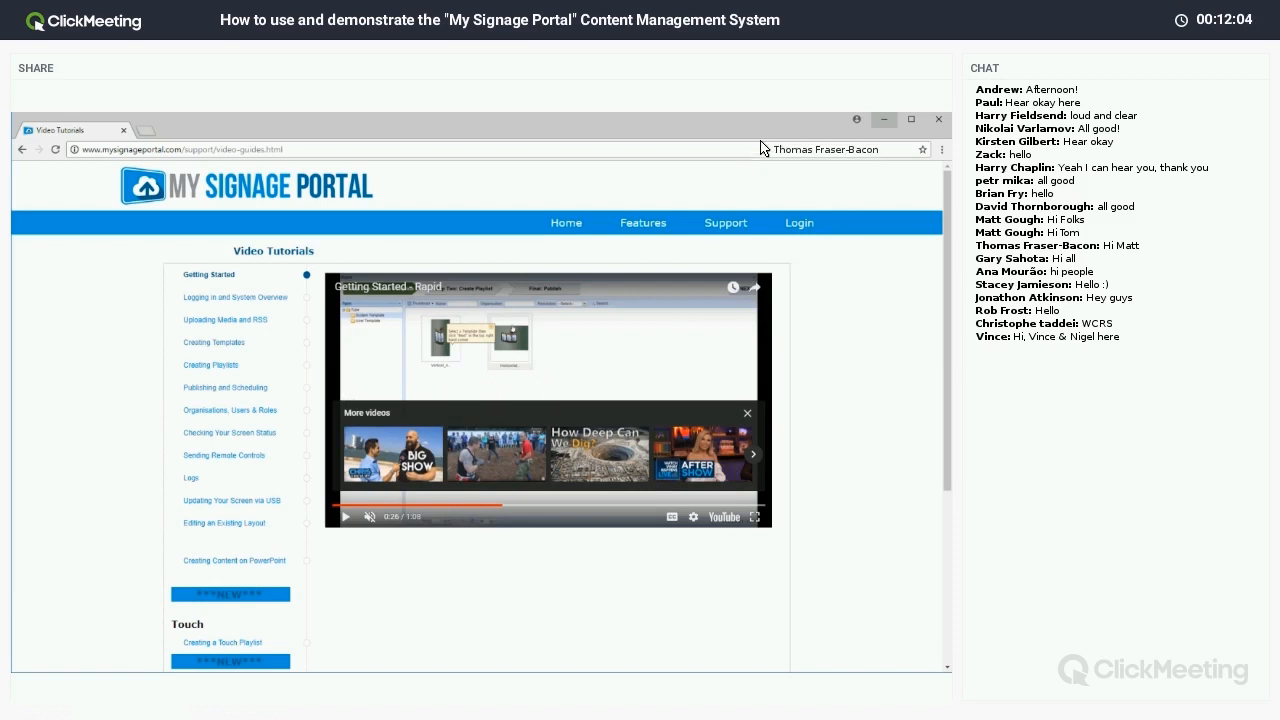
Switch back to the browser and bring up the portal login page.
click(884, 119)
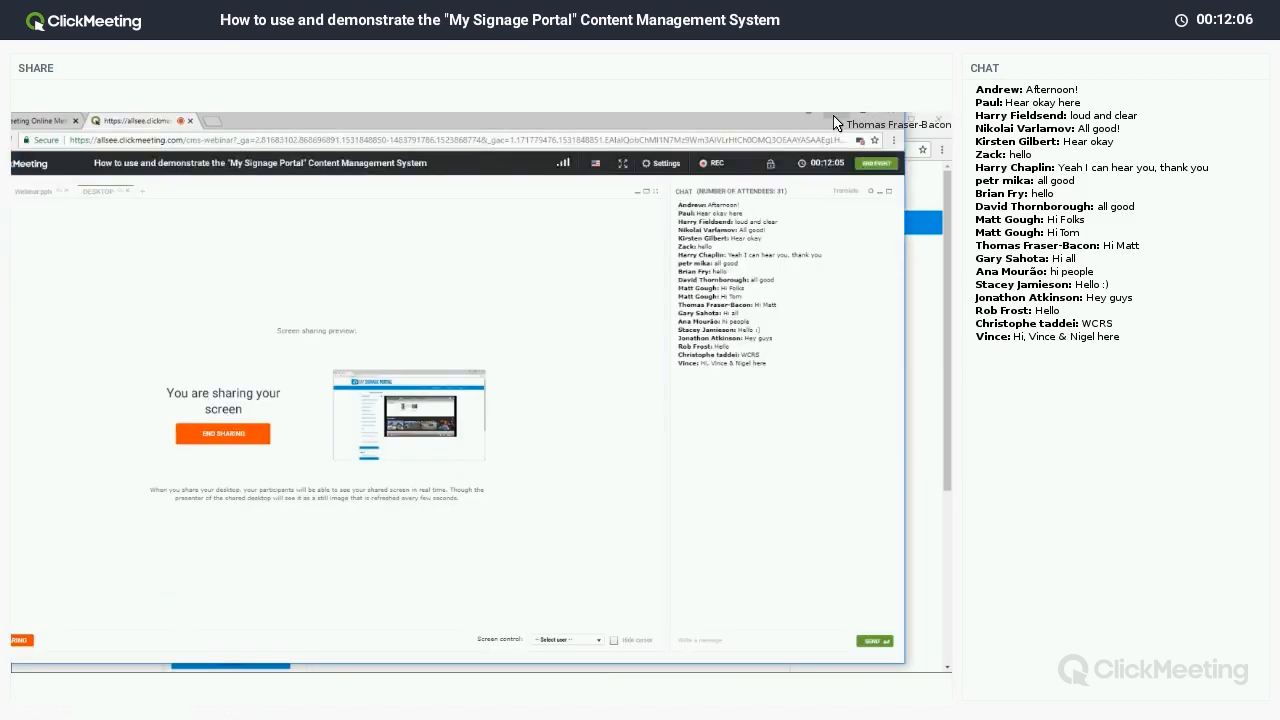
key(alt+Tab)
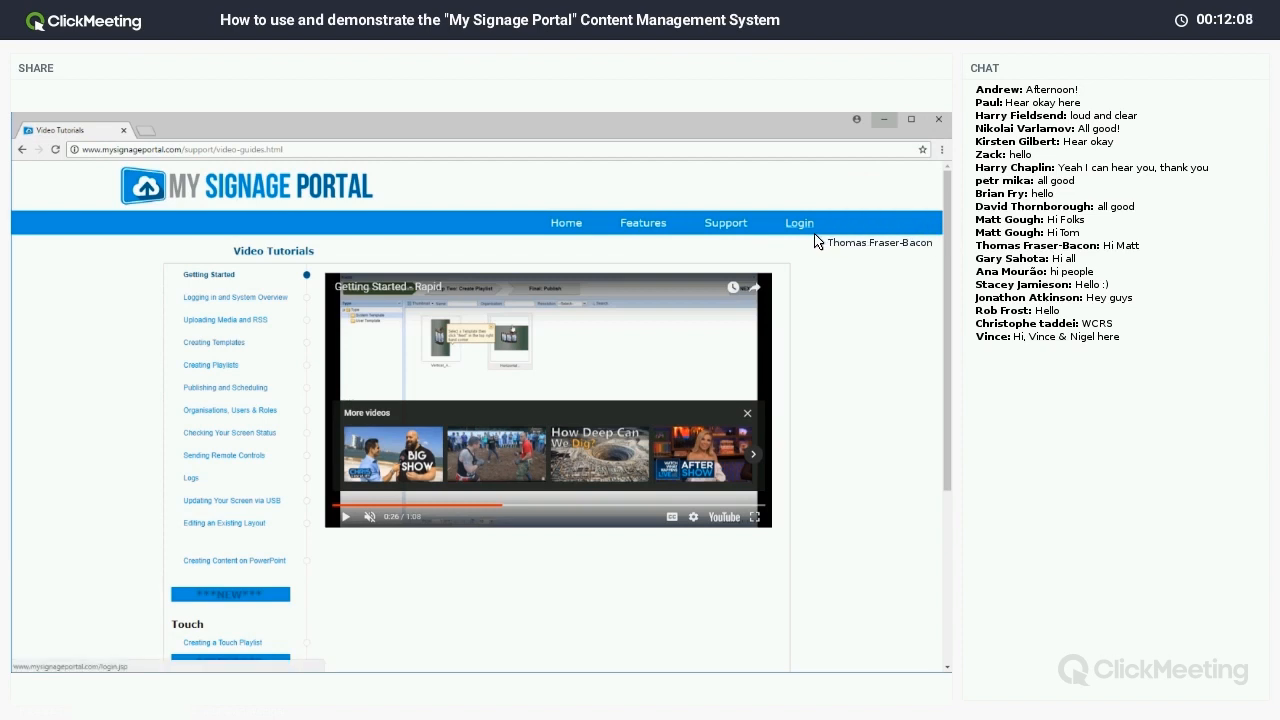
click(806, 226)
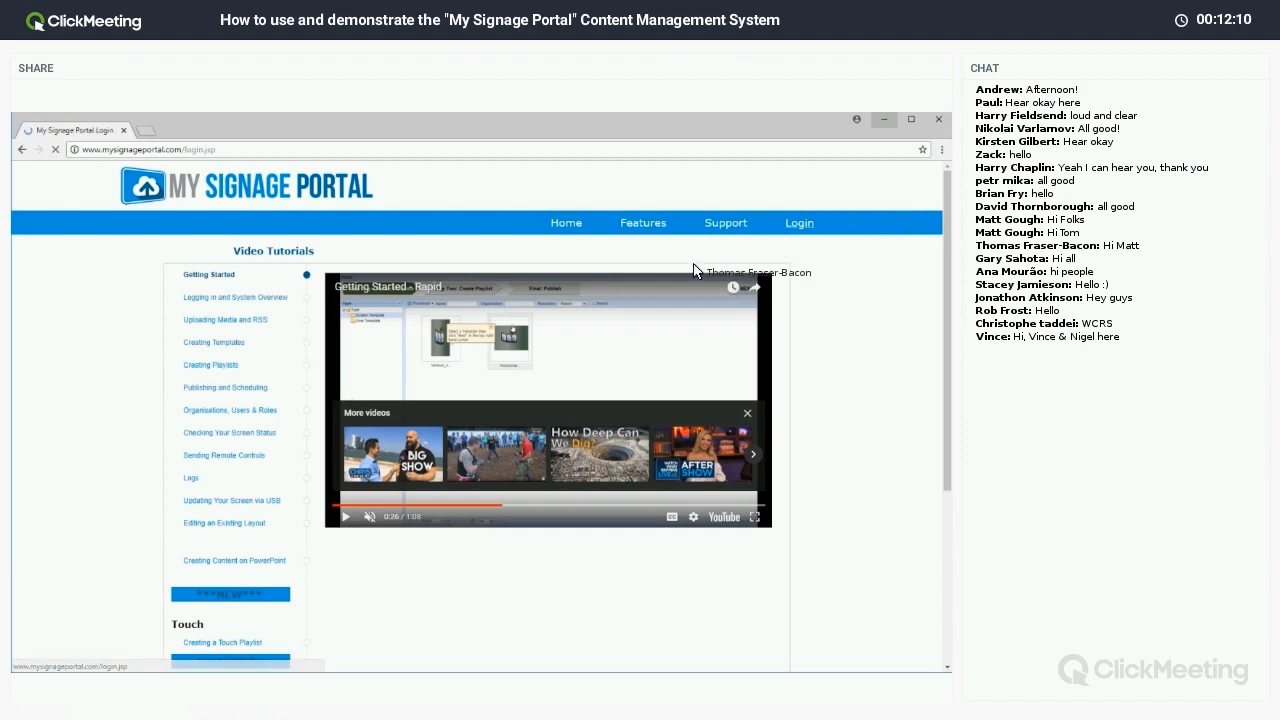
Log in with the webinar user name, its password and the security code.
double_click(245, 296)
text(we)
key(Down)
key(Tab)
text(we••••)
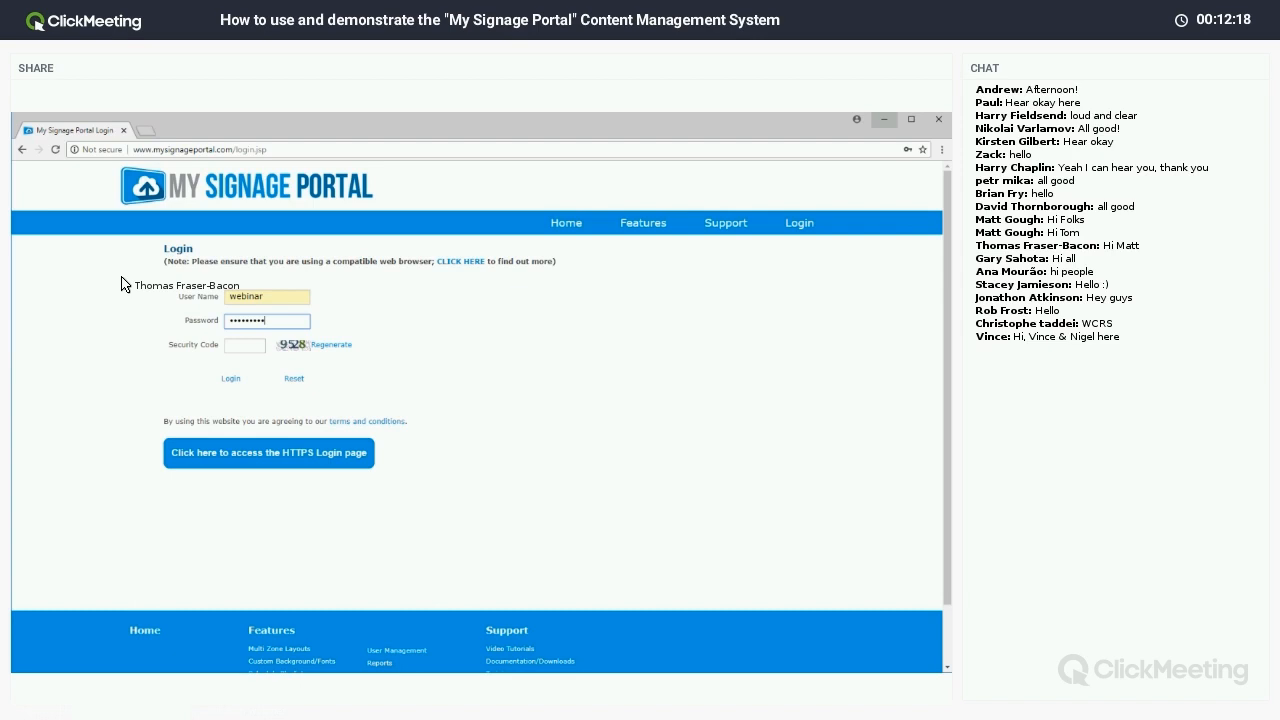
key(Tab)
text(9)
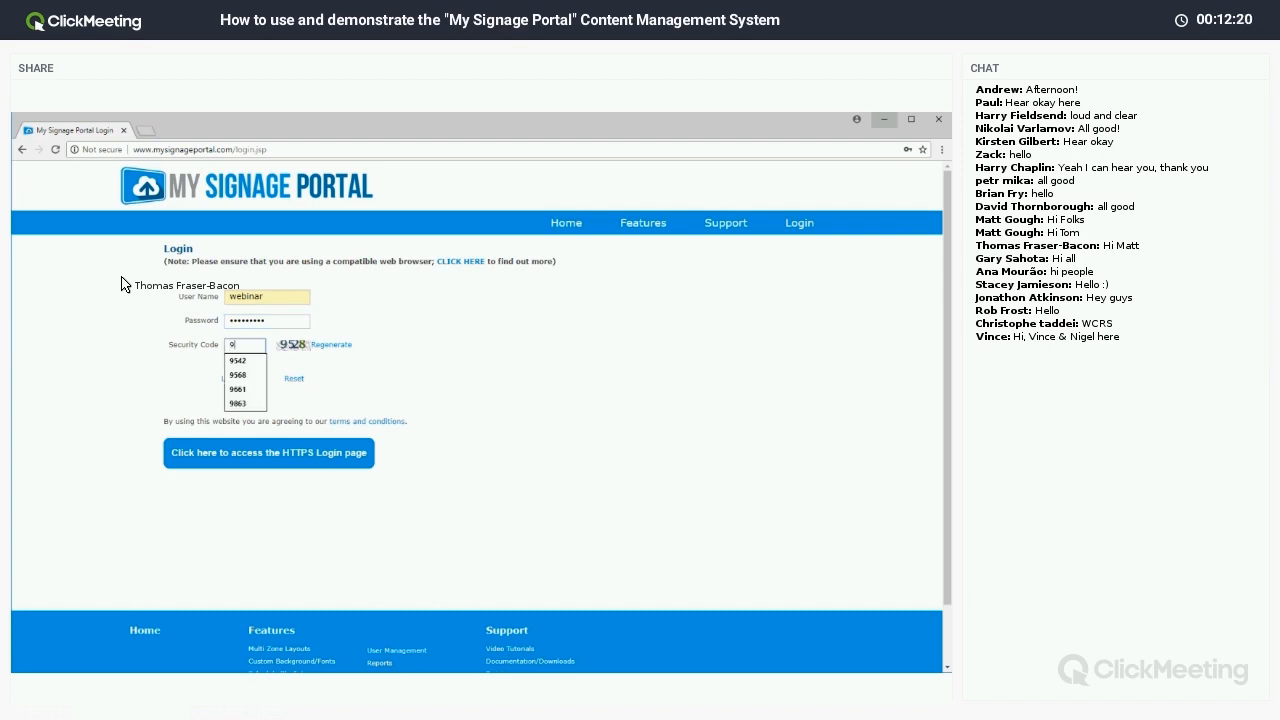
text(528)
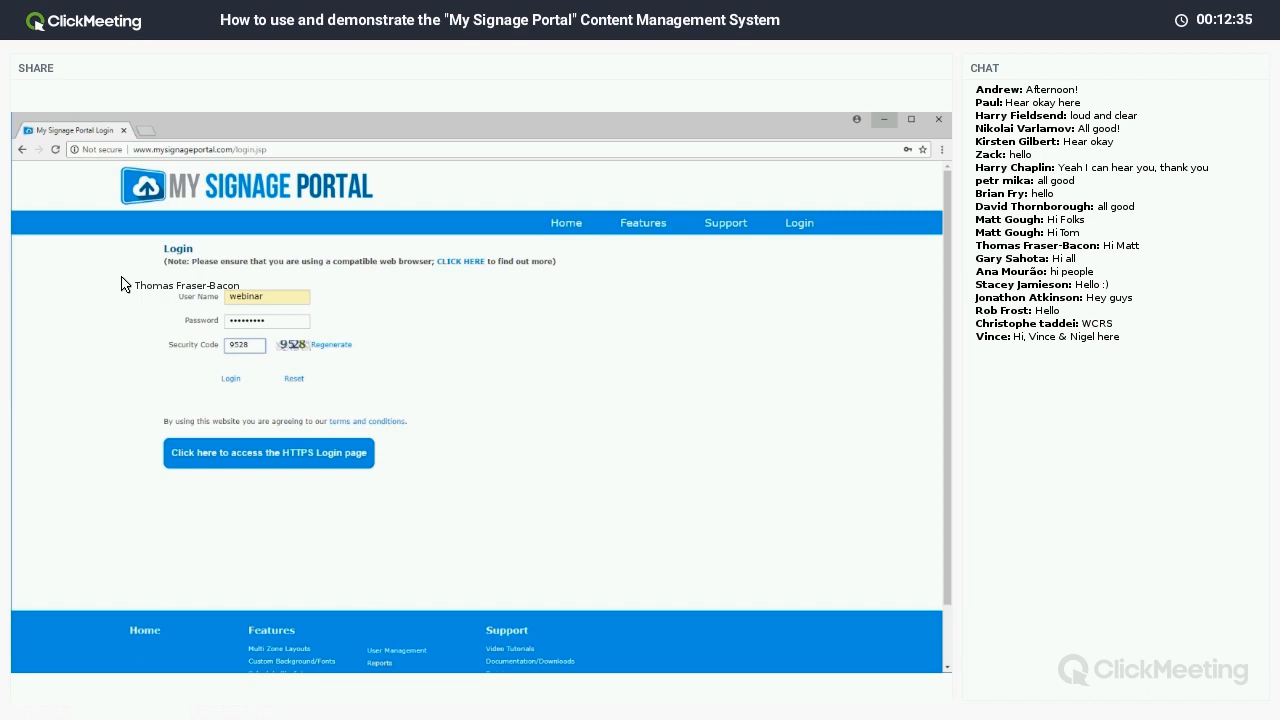
click(230, 378)
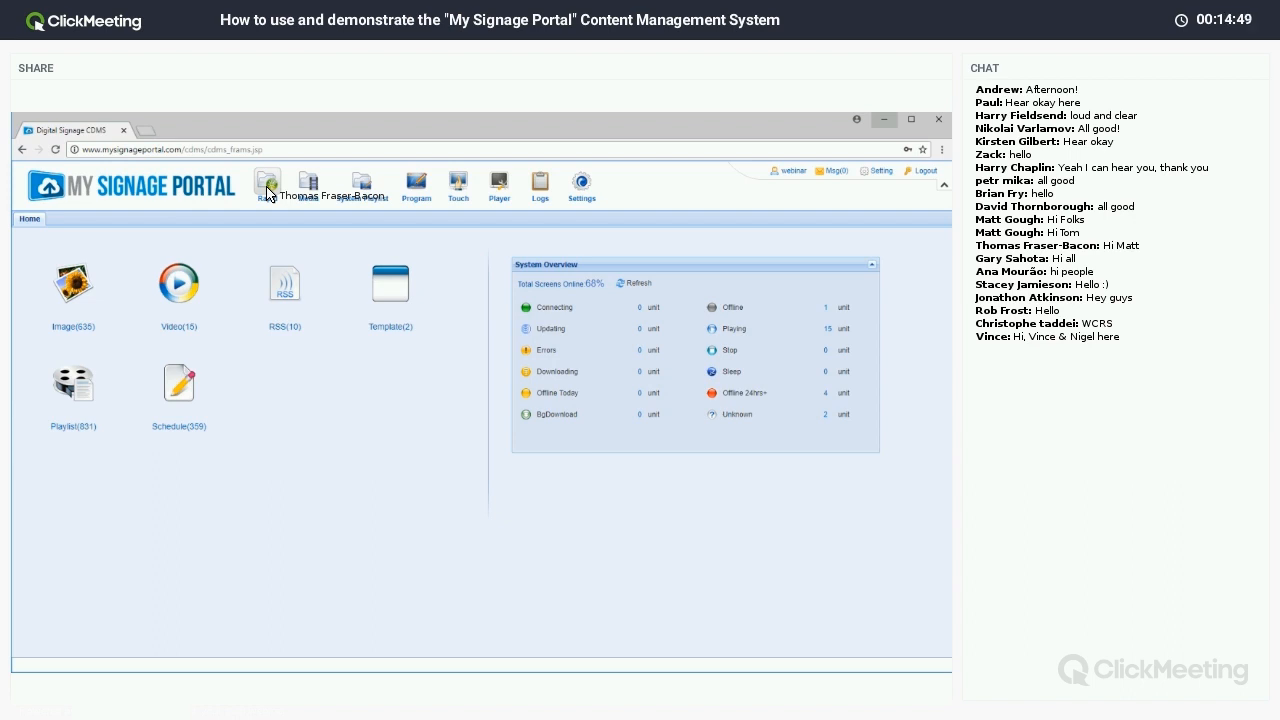
Launch the Rapid publishing wizard from the dashboard's Rapid toolbar icon.
click(267, 185)
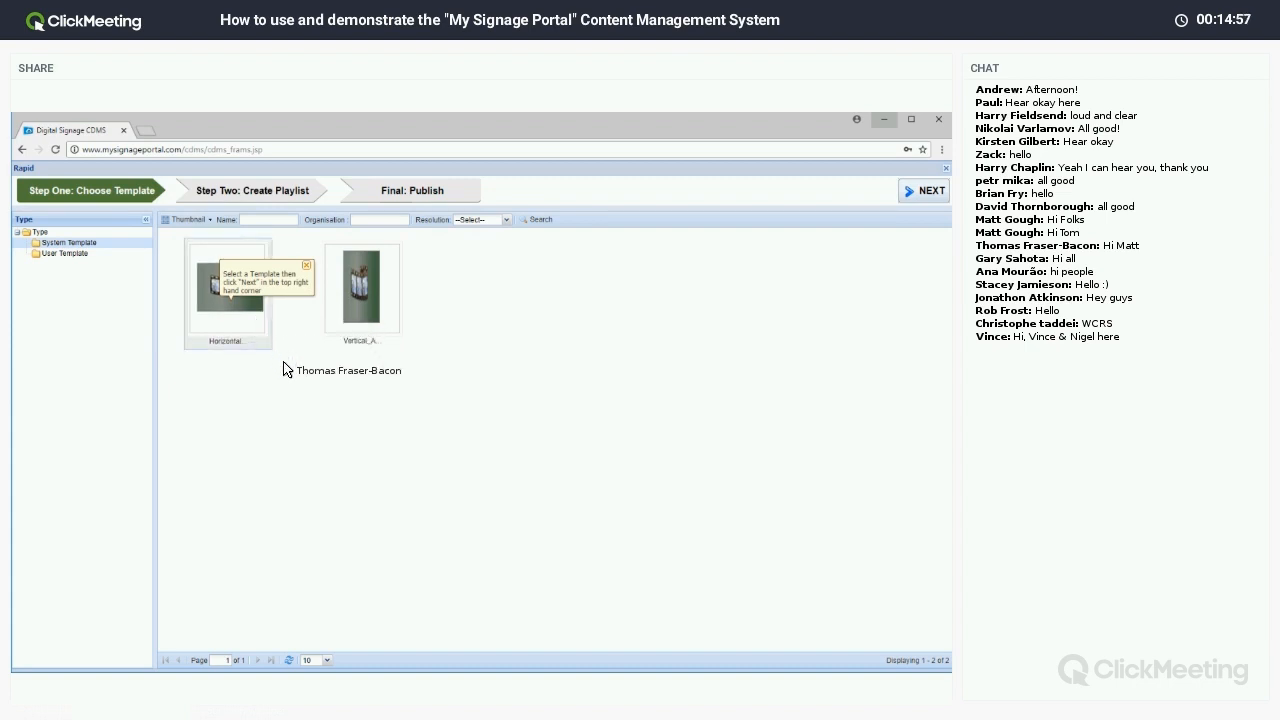
Upload Toyota (1) and Toyota (2) from Demo Content > Landscape into the image library.
click(929, 195)
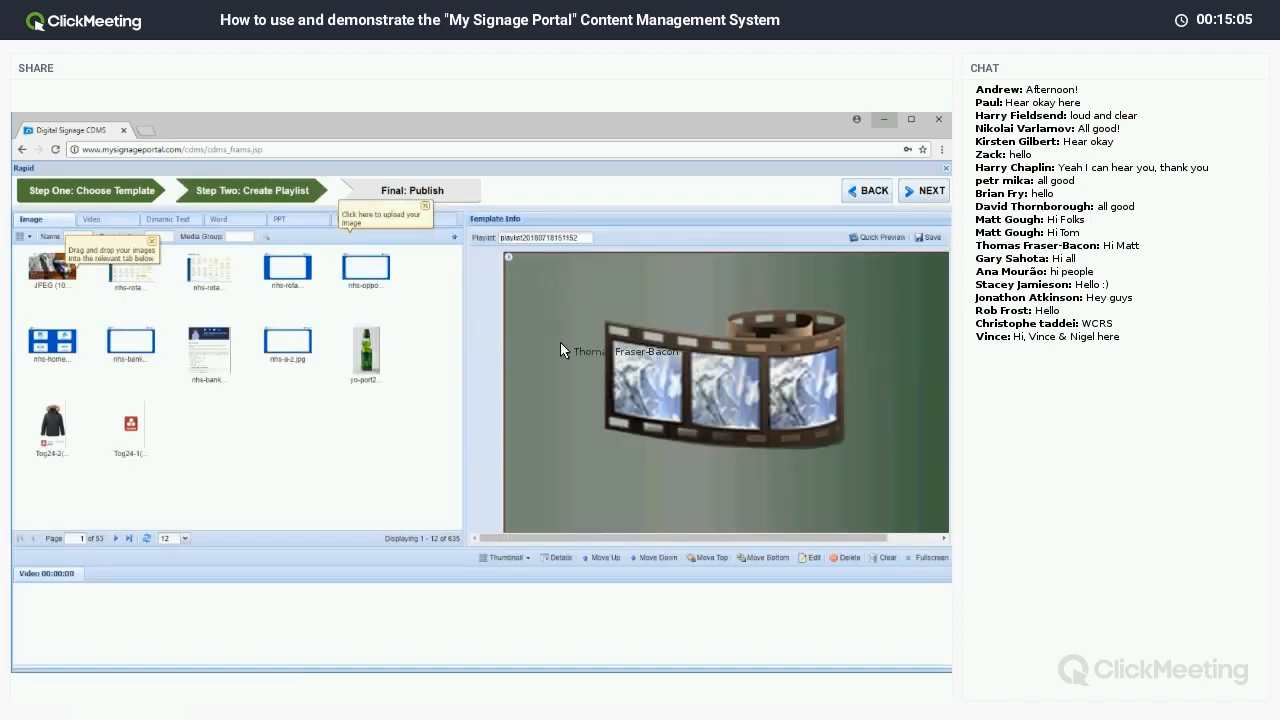
click(455, 238)
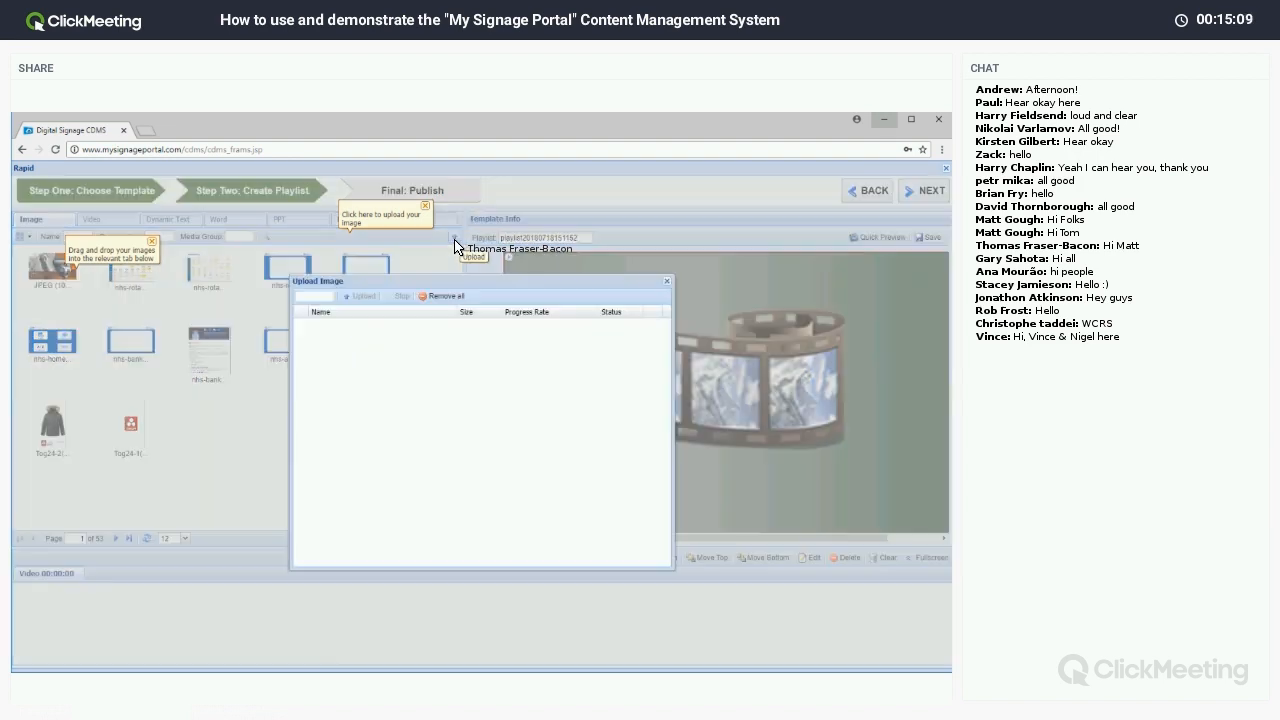
click(326, 298)
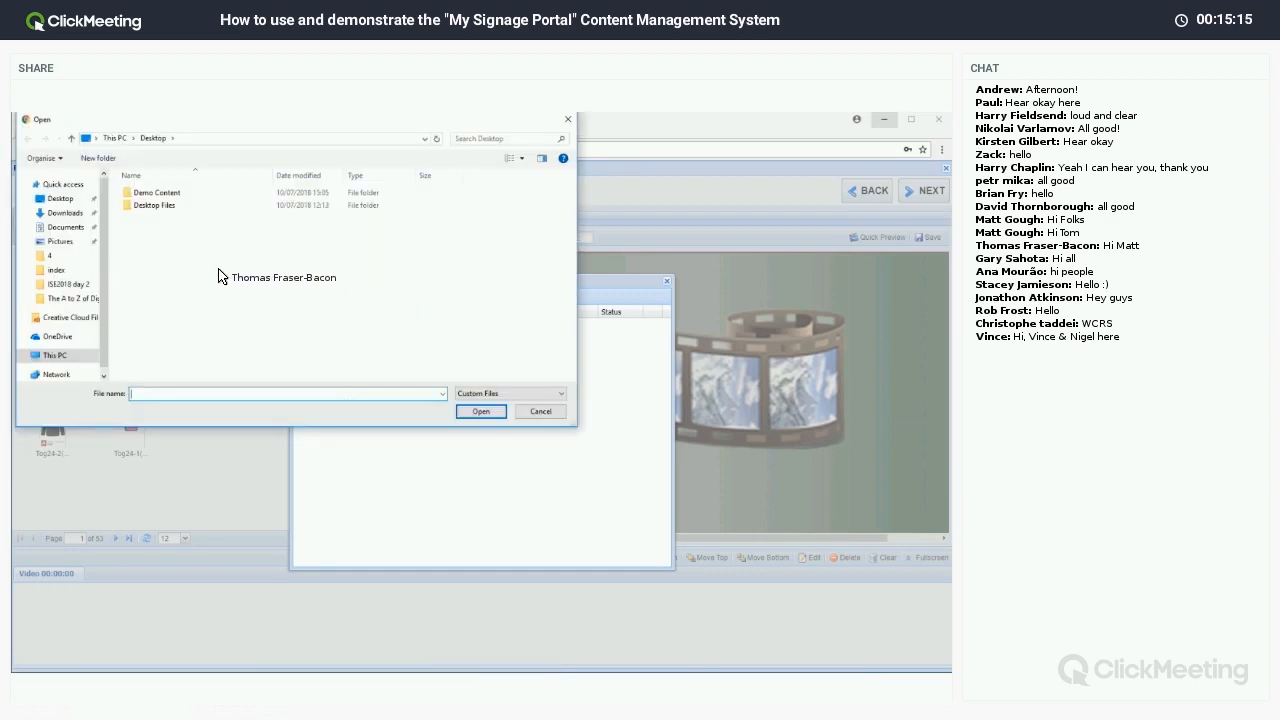
double_click(160, 193)
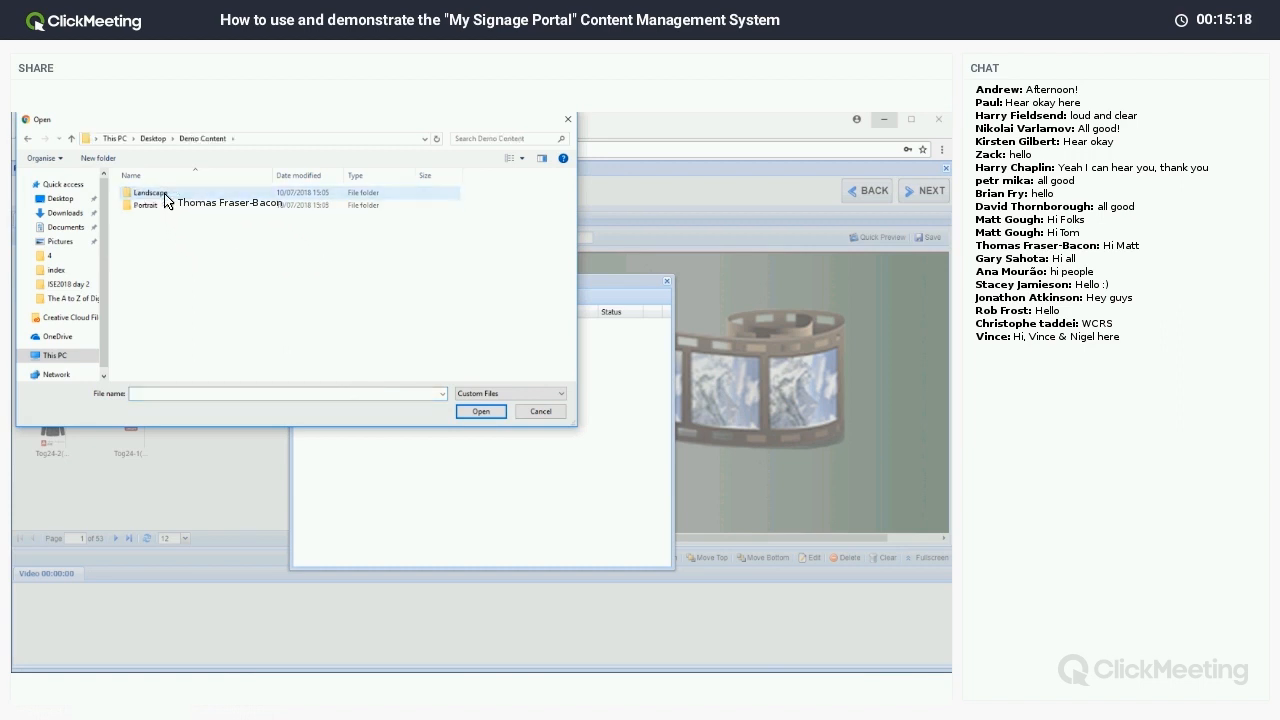
double_click(166, 197)
drag(282, 243, 328, 197)
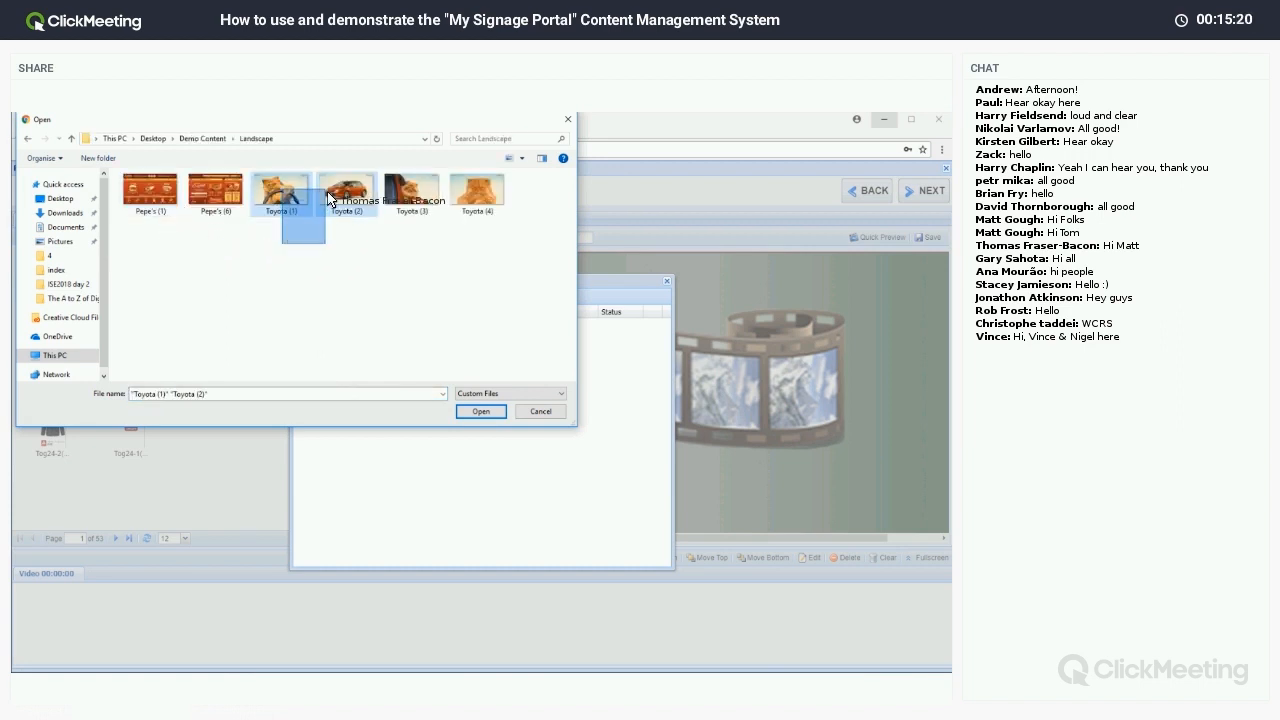
click(478, 413)
click(363, 298)
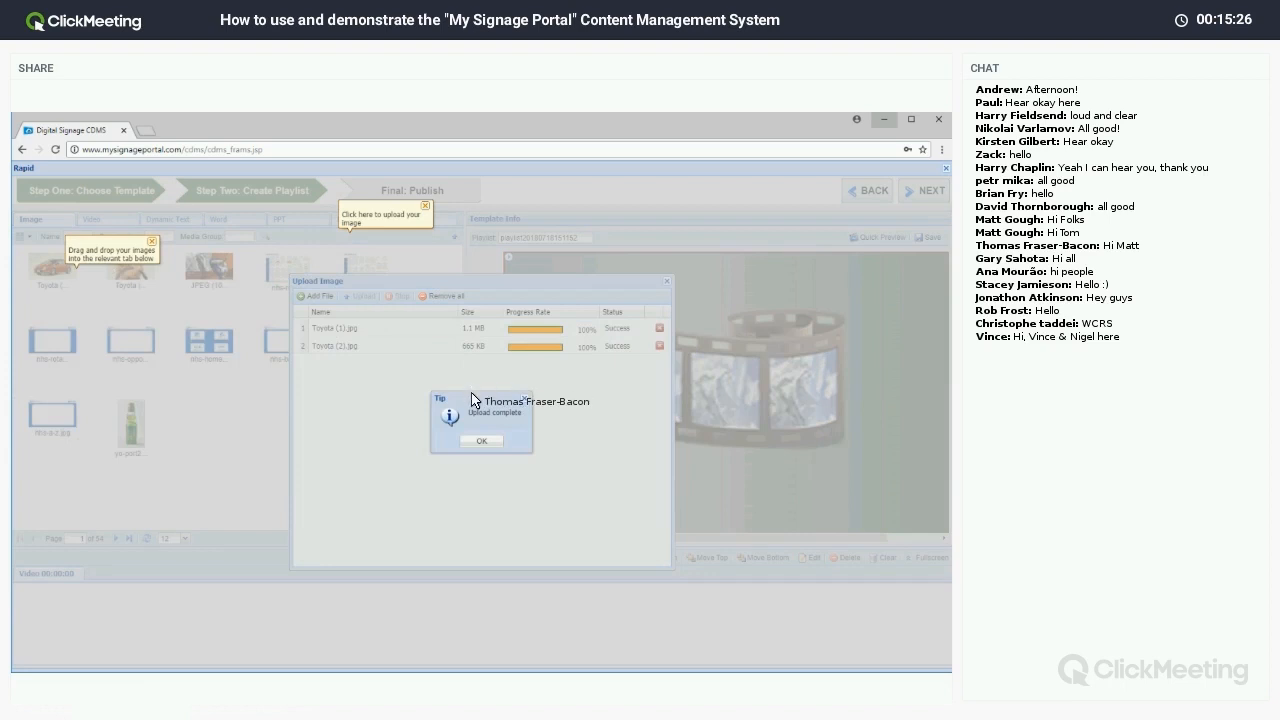
click(478, 440)
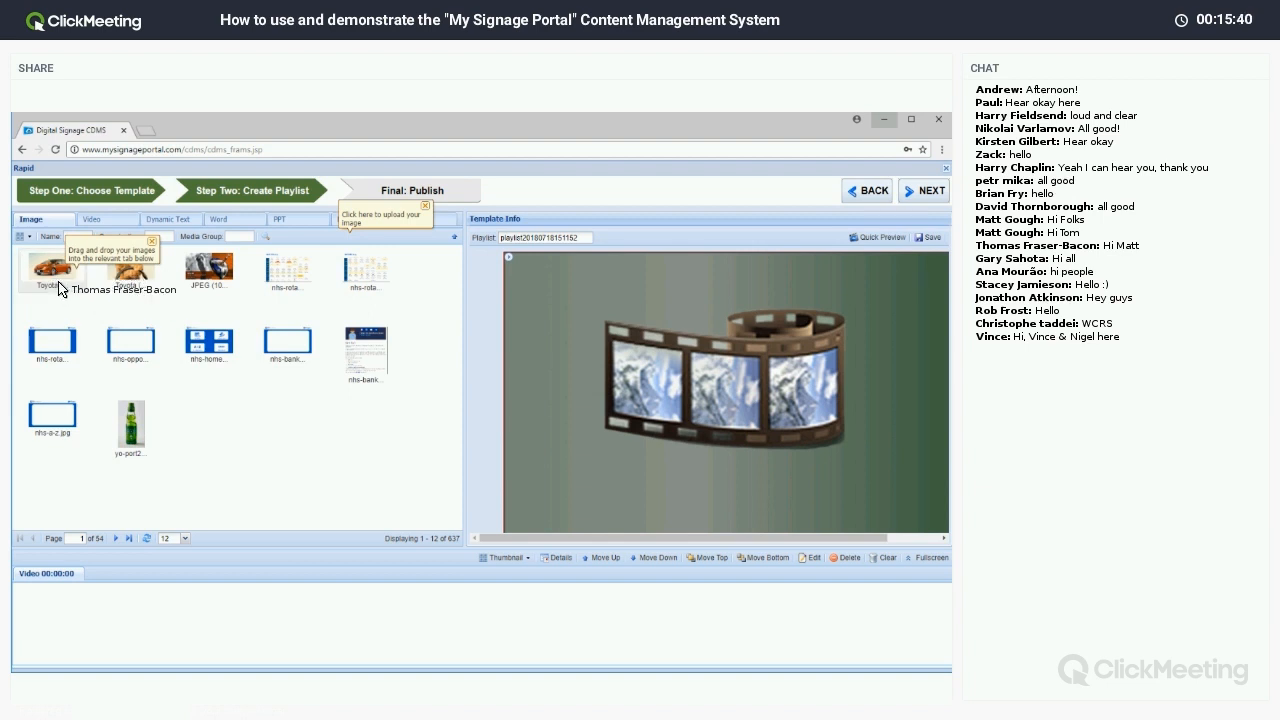
Add Toyota (2) and Toyota (1) to the playlist strip, save it, and advance to Publish.
drag(56, 286, 113, 614)
drag(129, 276, 598, 381)
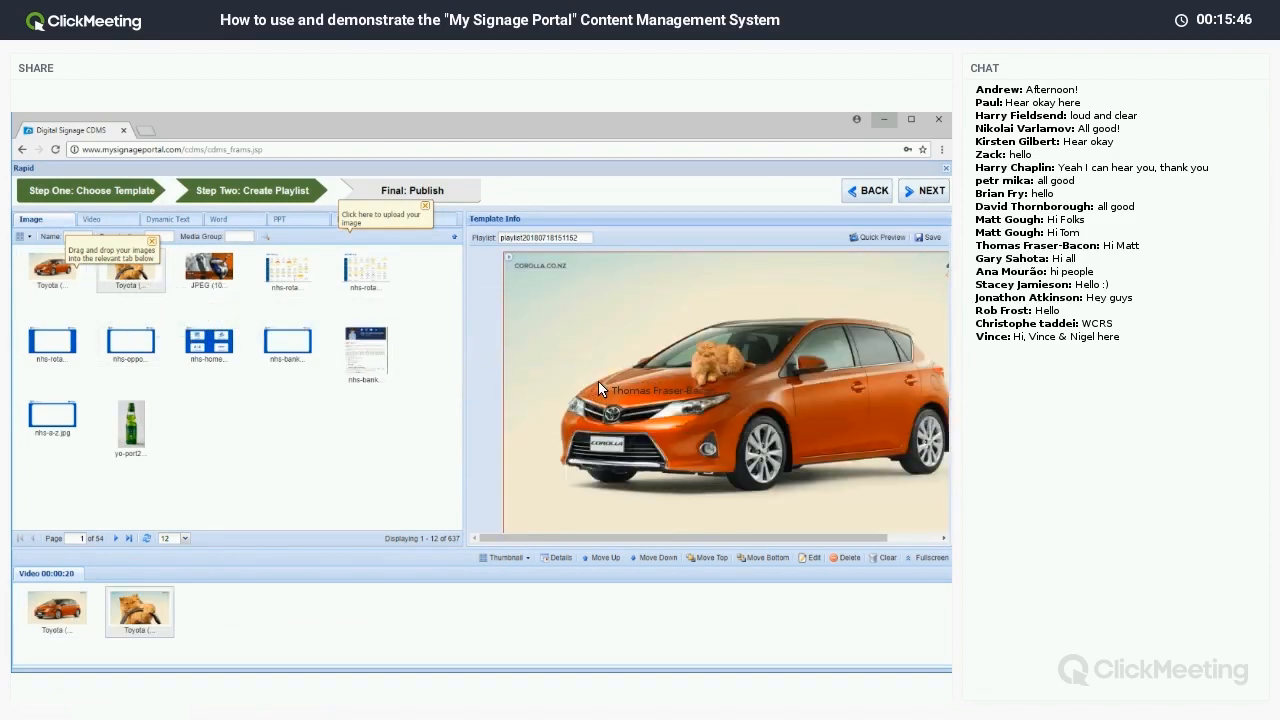
click(935, 239)
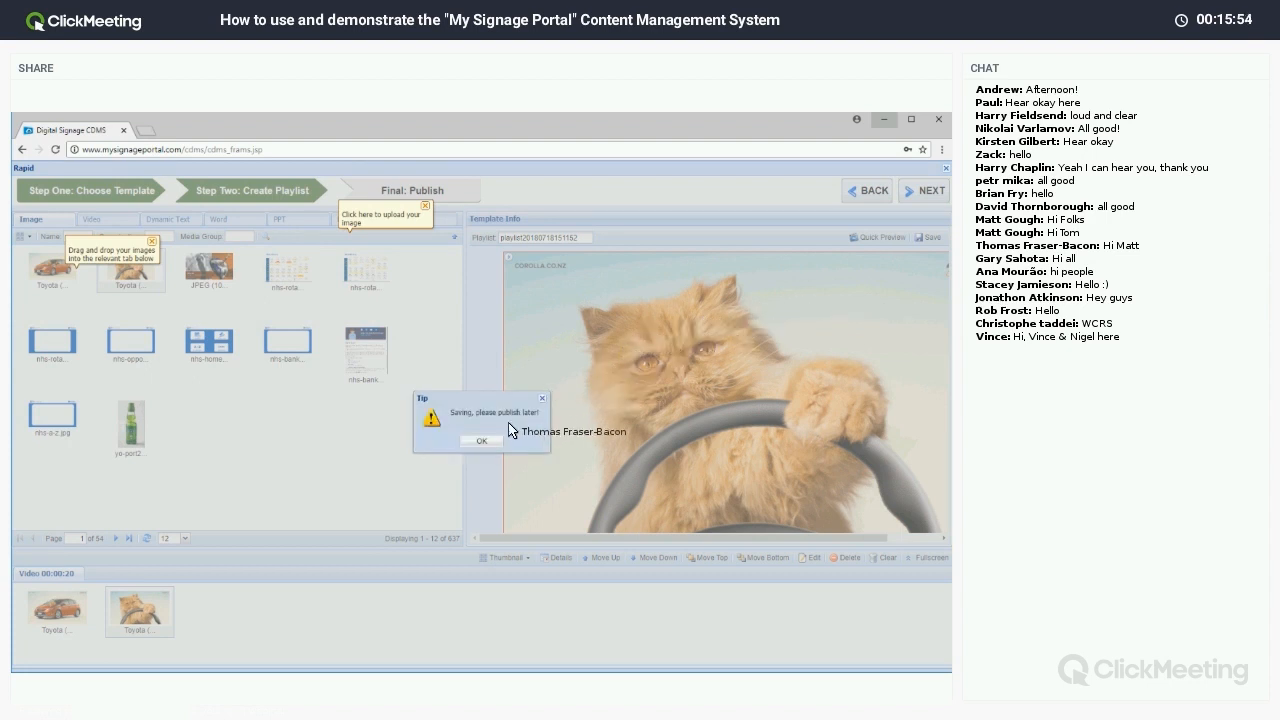
click(481, 441)
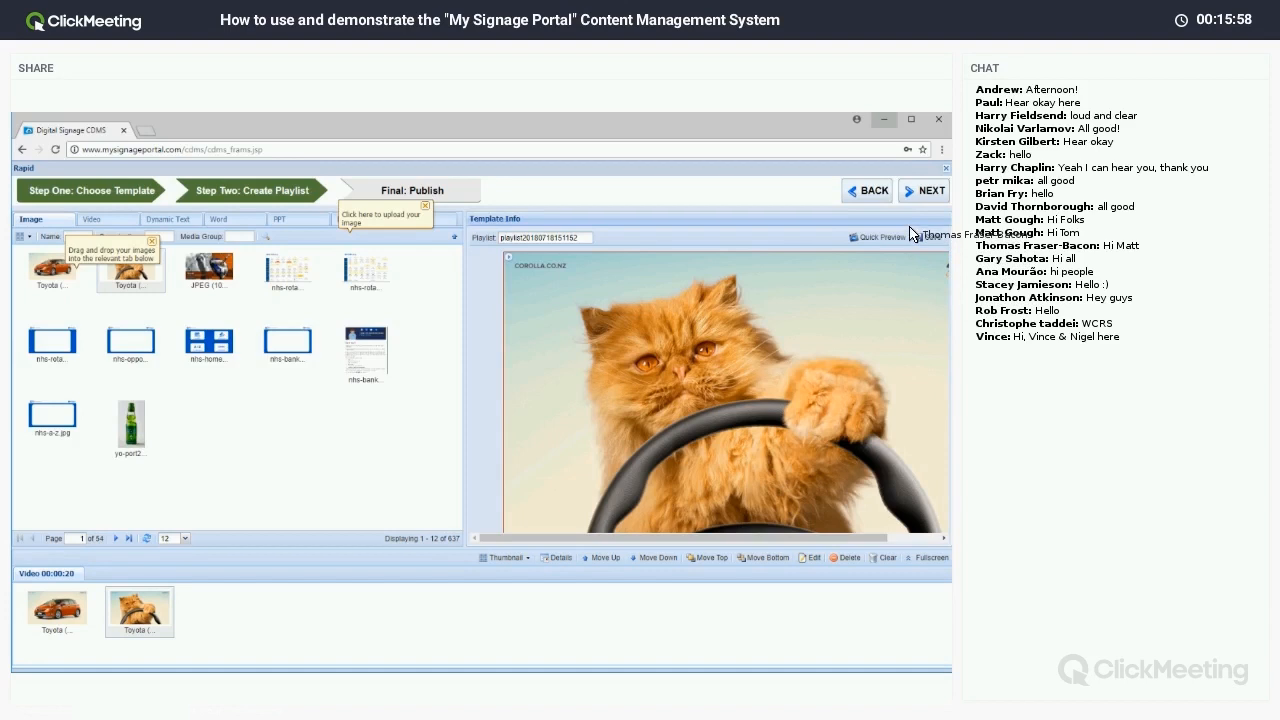
click(921, 191)
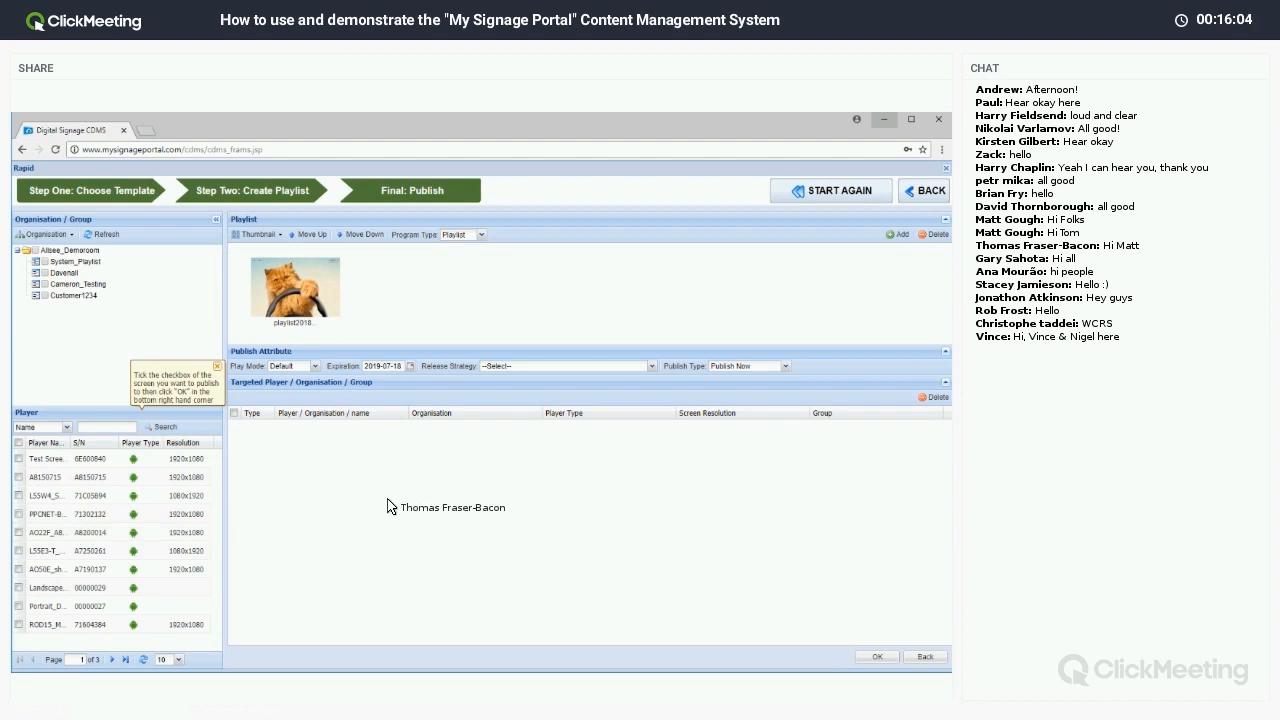
Publish to the Test Screen Demo player using the Overwrite player schedule release strategy.
click(19, 461)
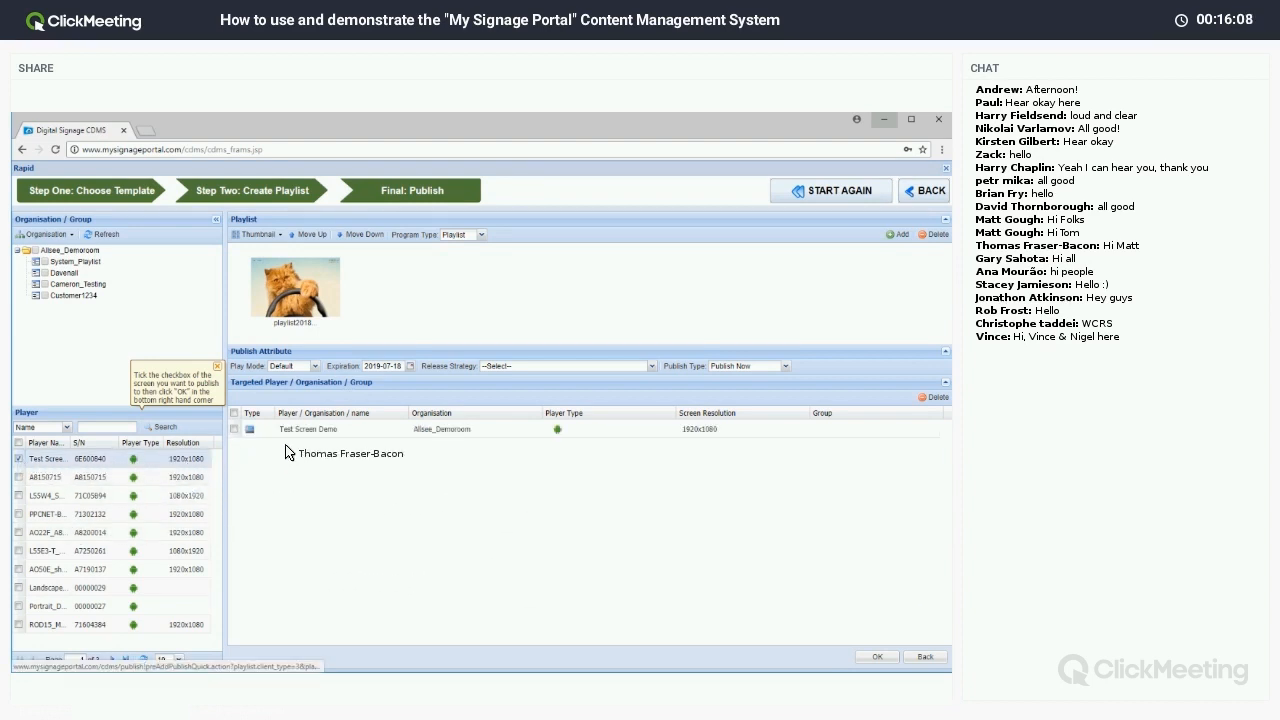
click(560, 366)
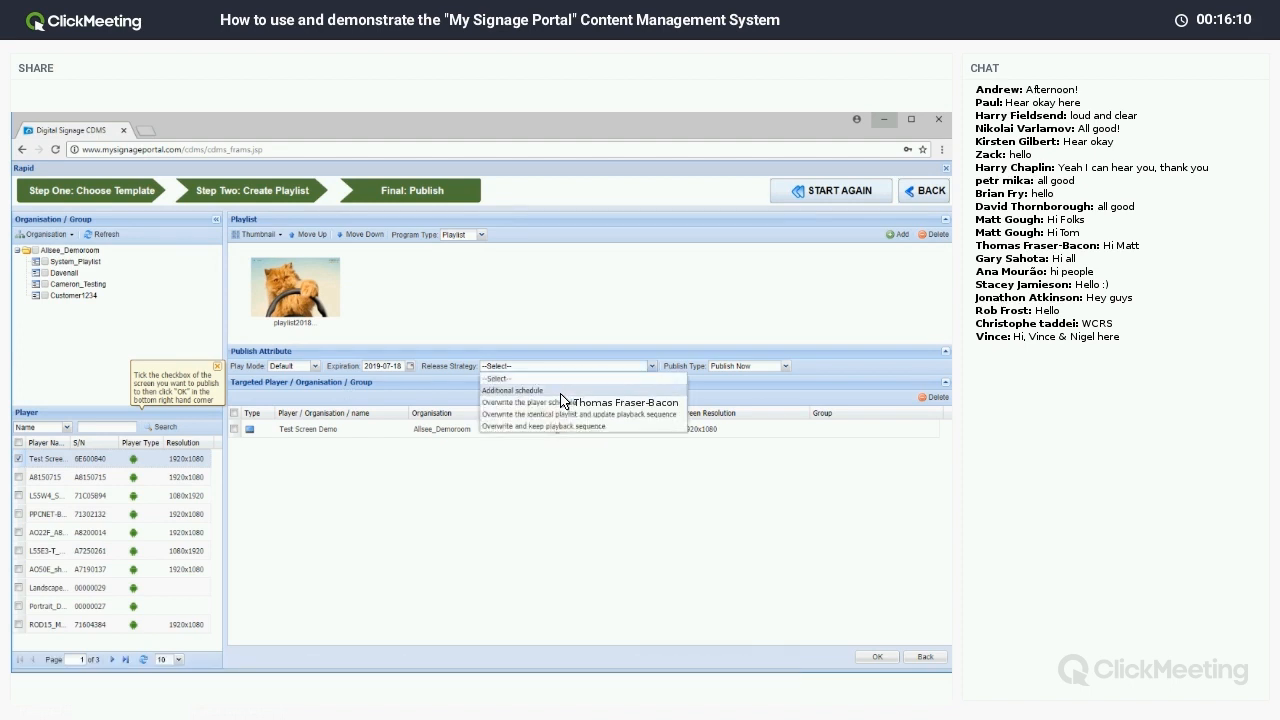
click(562, 403)
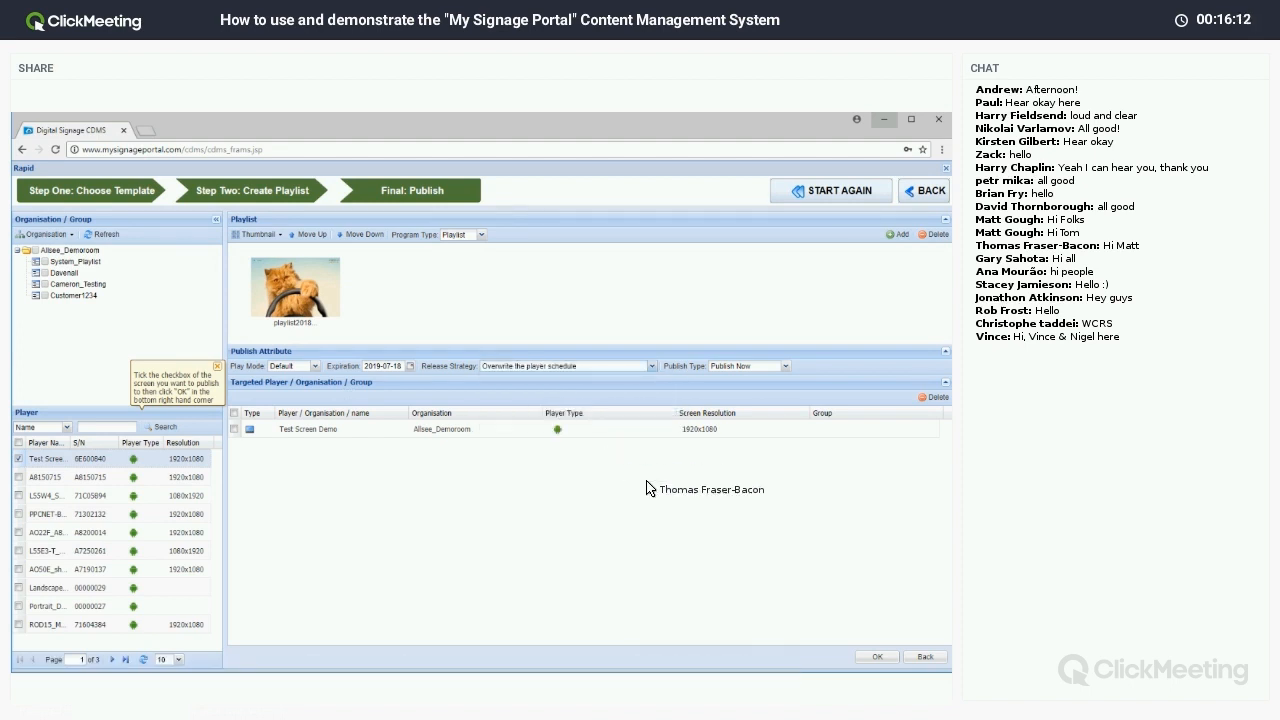
click(868, 657)
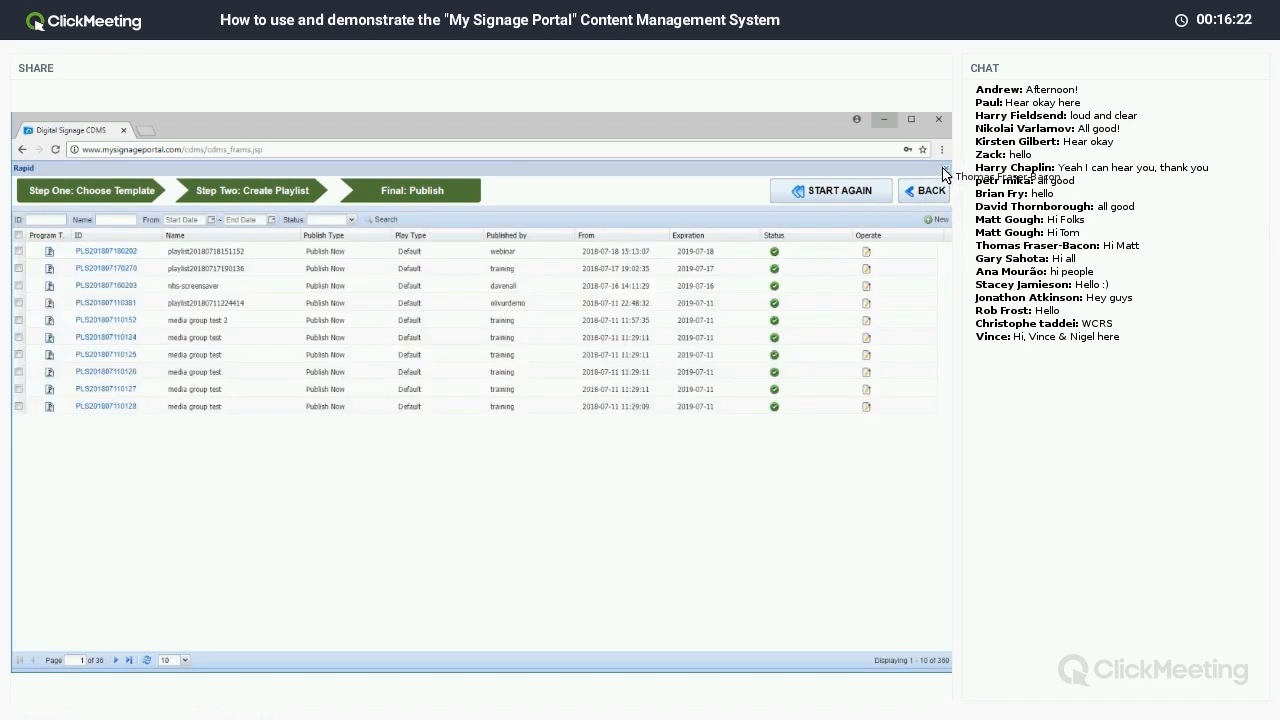
Close the Rapid panel to return to the Home dashboard.
click(943, 172)
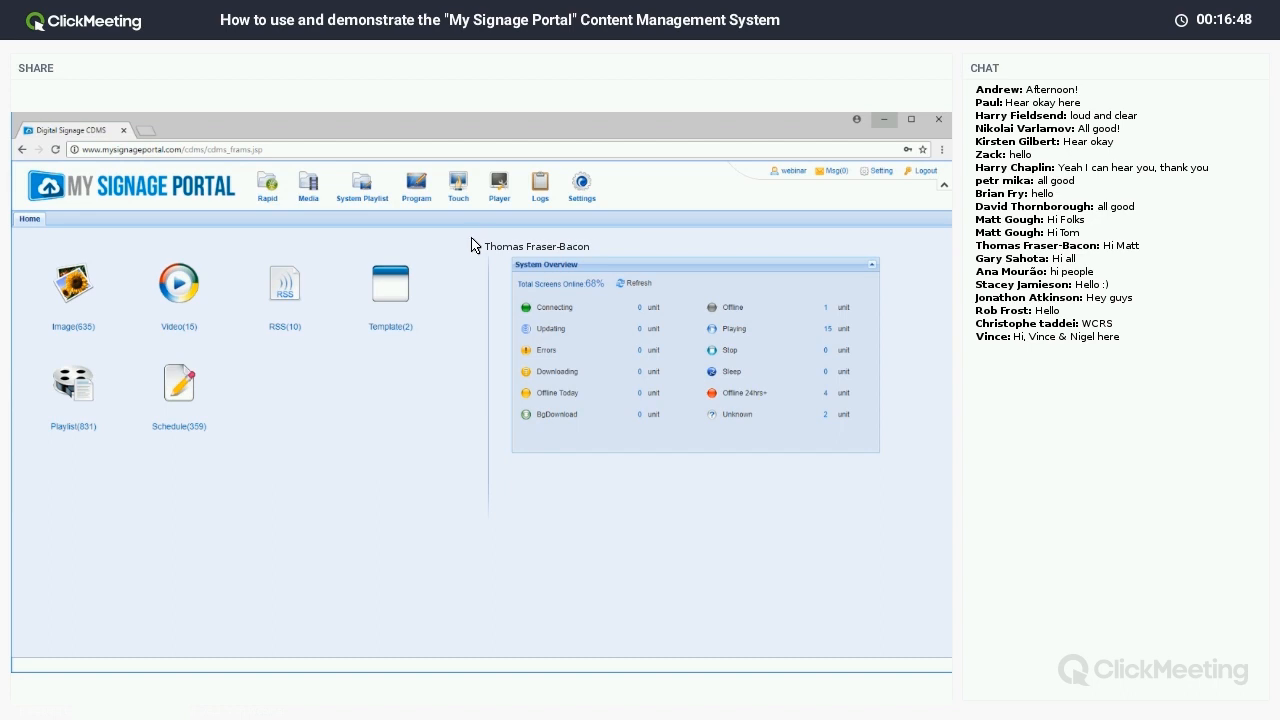
Show the Media tab's Images library, now holding 637 items including both Toyota images.
click(310, 188)
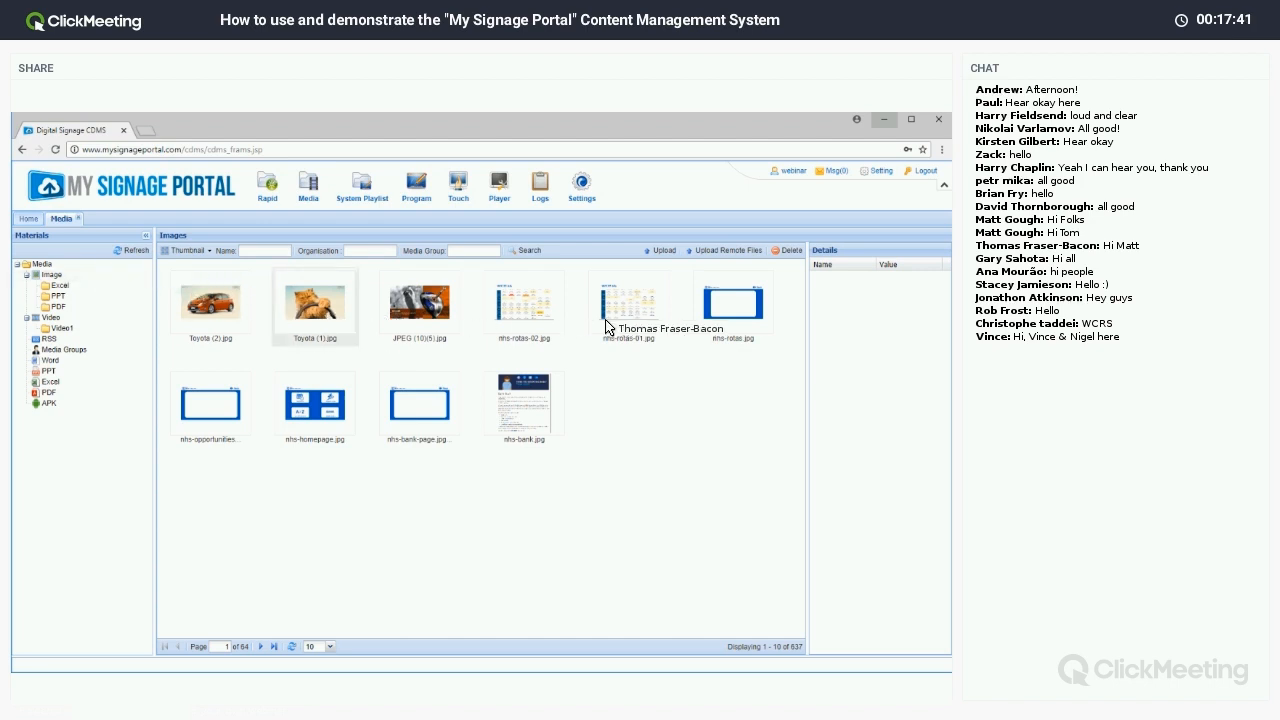
Cancel out of the image upload, then switch the Materials list via Video to the RSS feeds.
click(664, 251)
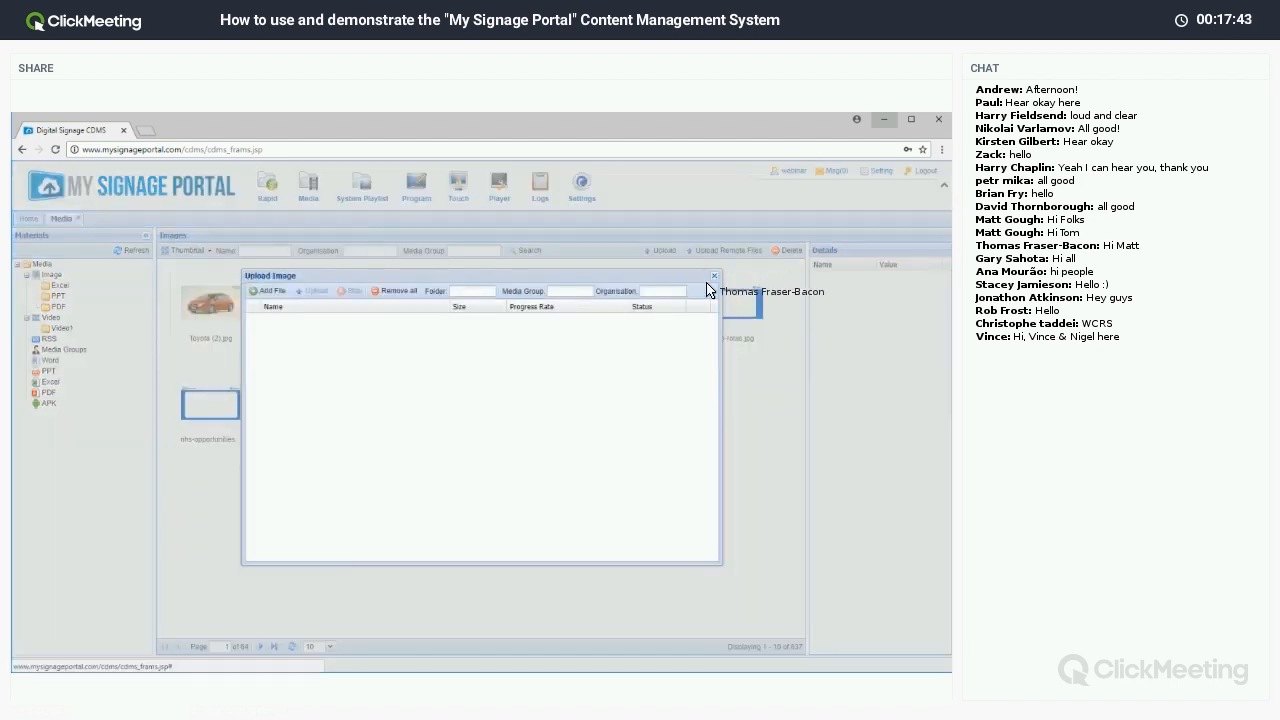
click(266, 290)
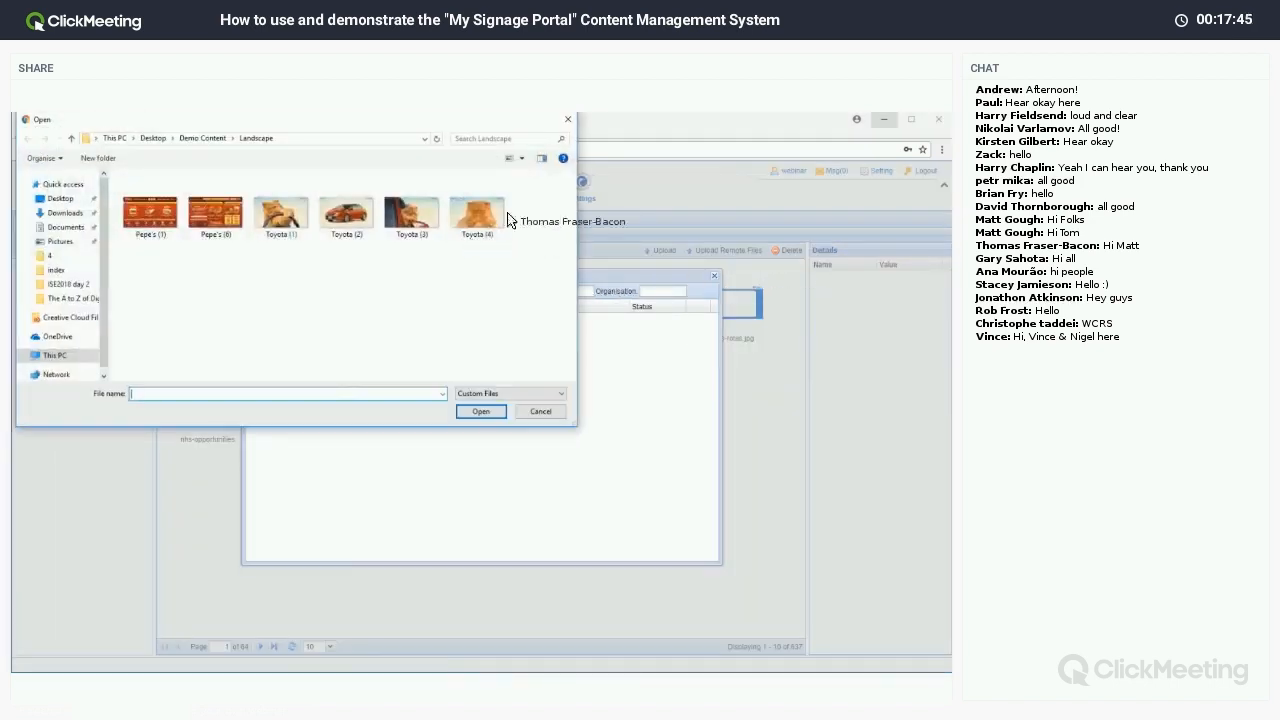
click(567, 120)
click(714, 275)
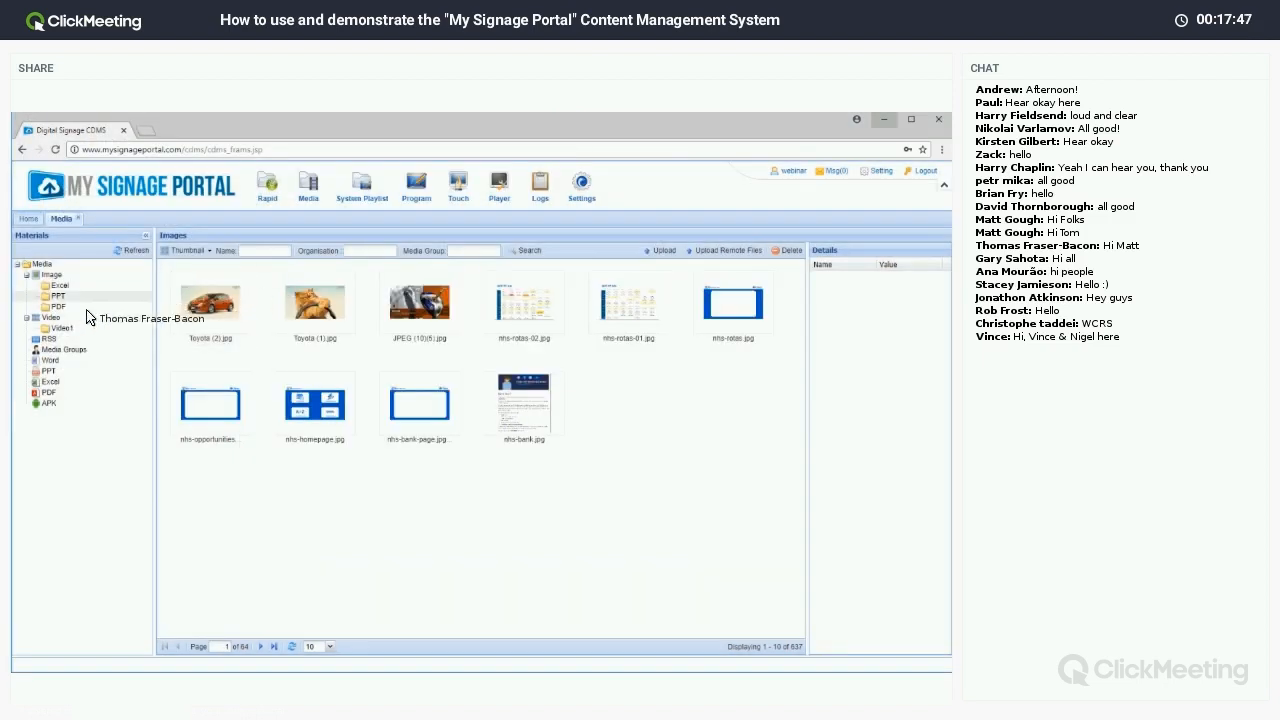
click(86, 318)
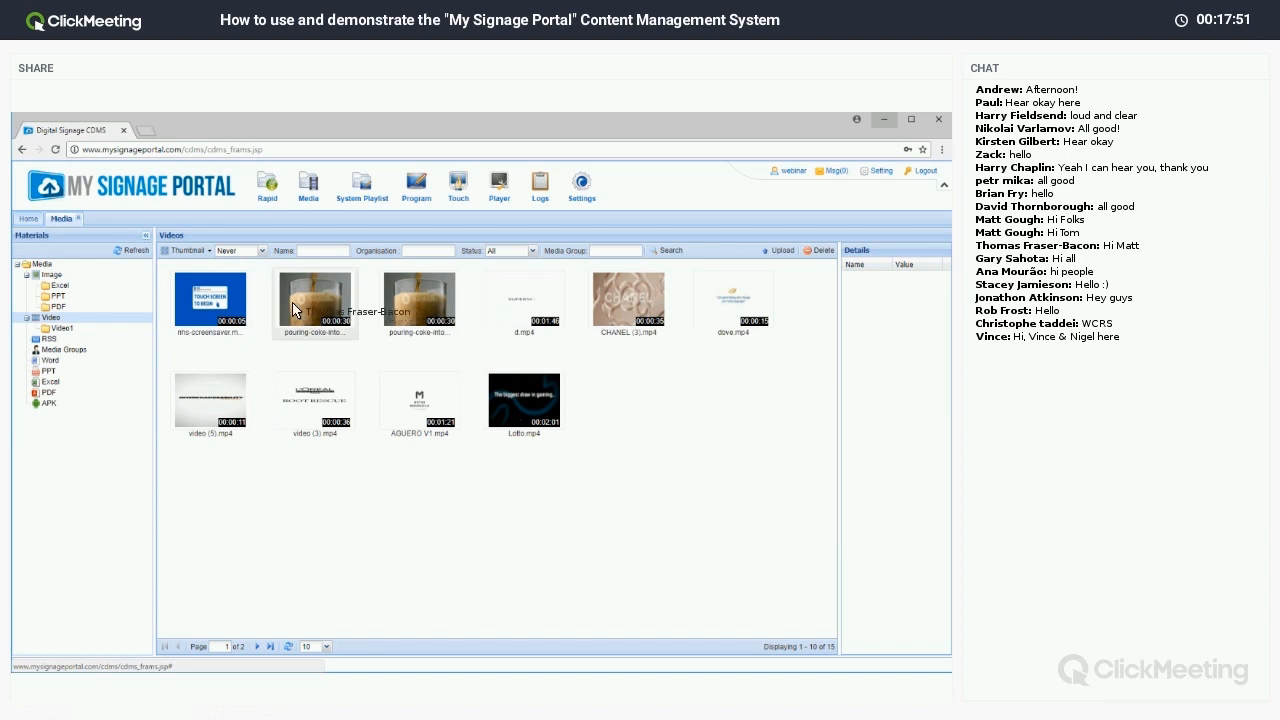
click(86, 340)
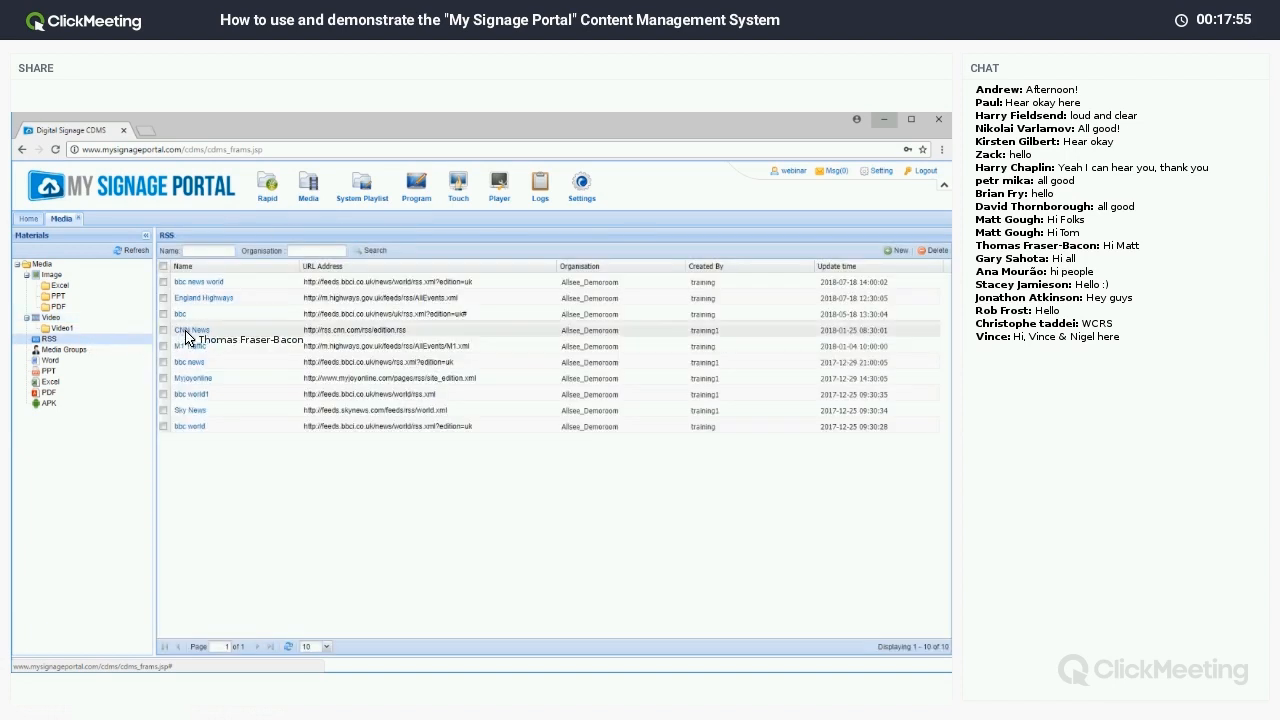
Set the bbc news world RSS feed to 4 lines in Title+Content mode and save.
double_click(186, 283)
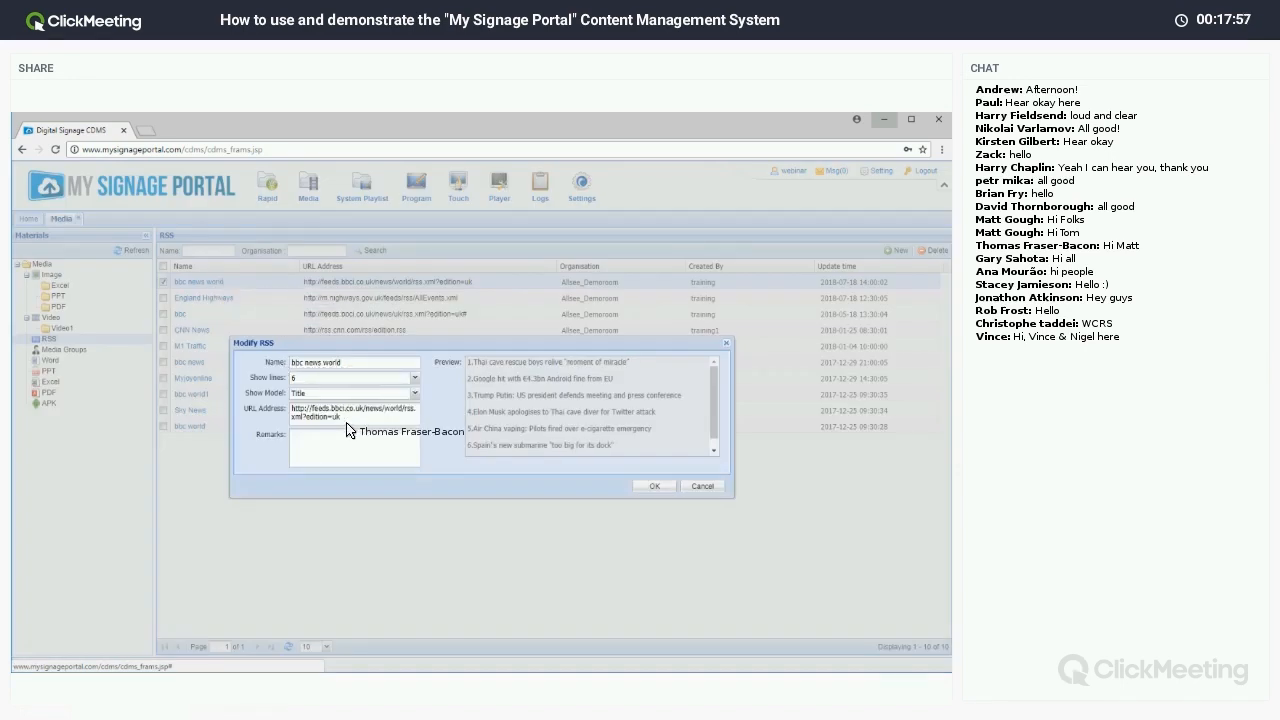
drag(343, 418, 292, 406)
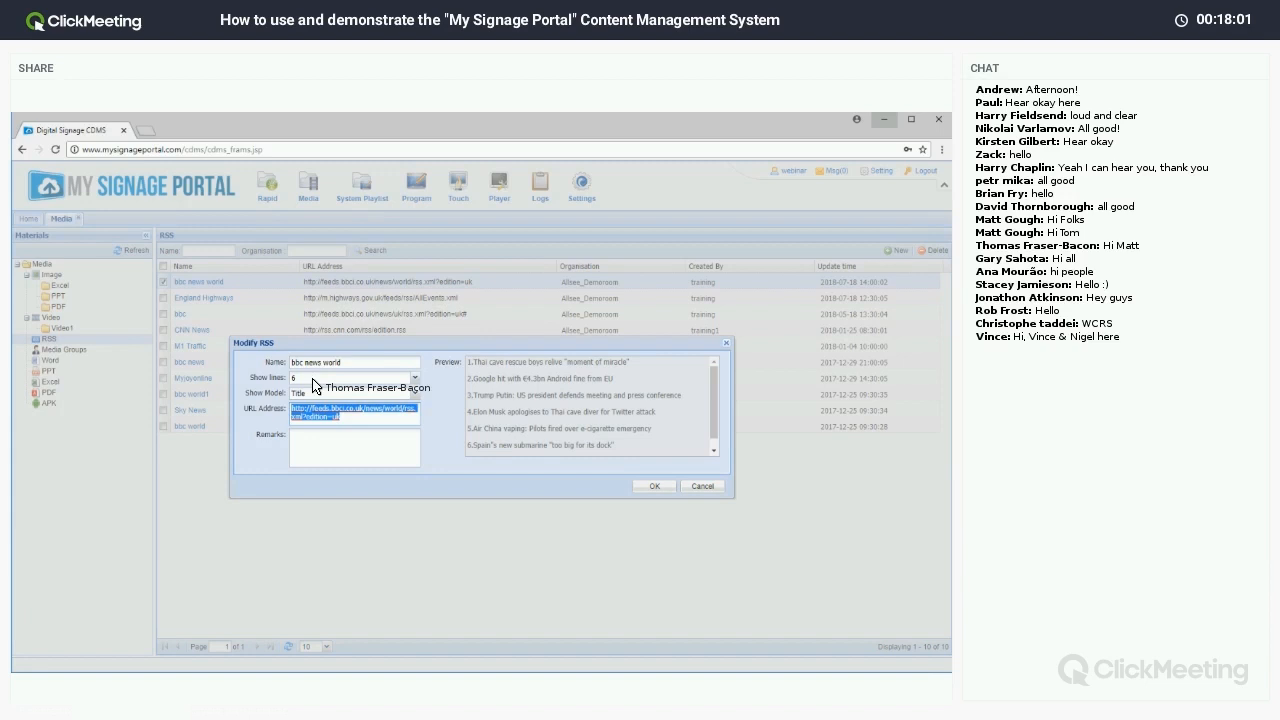
click(313, 380)
click(340, 426)
click(320, 402)
click(330, 427)
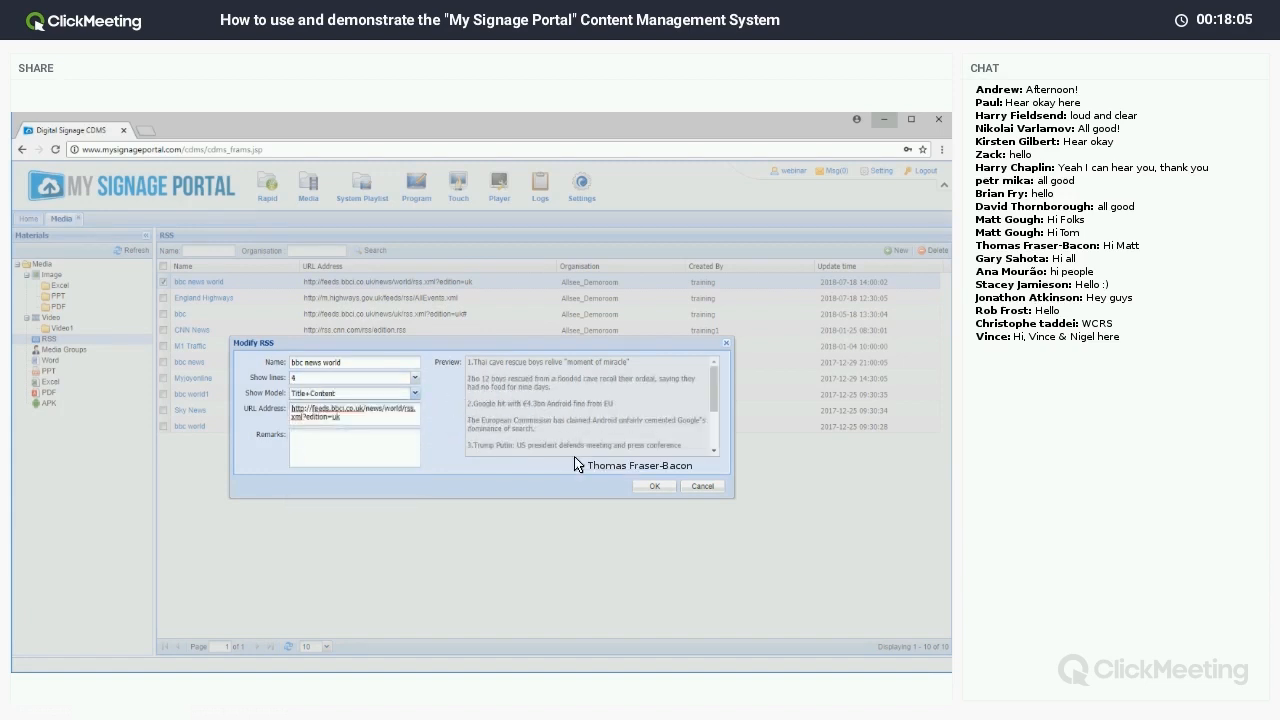
click(654, 486)
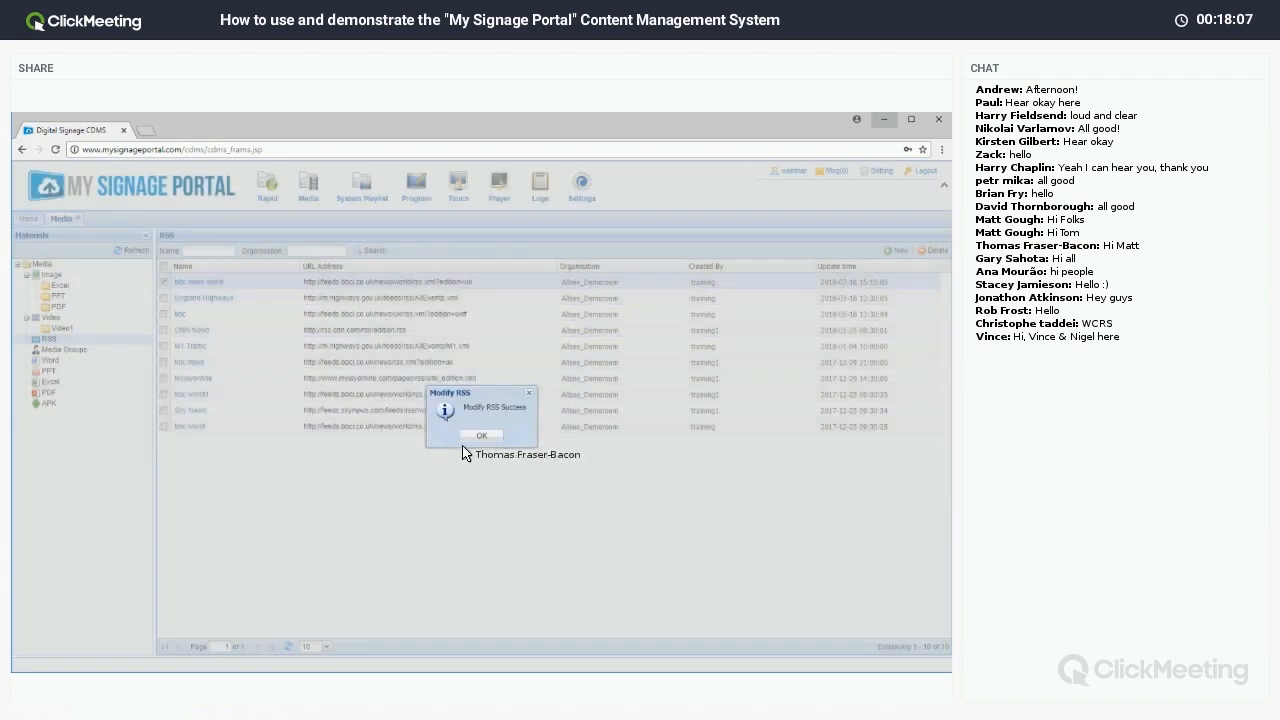
click(481, 435)
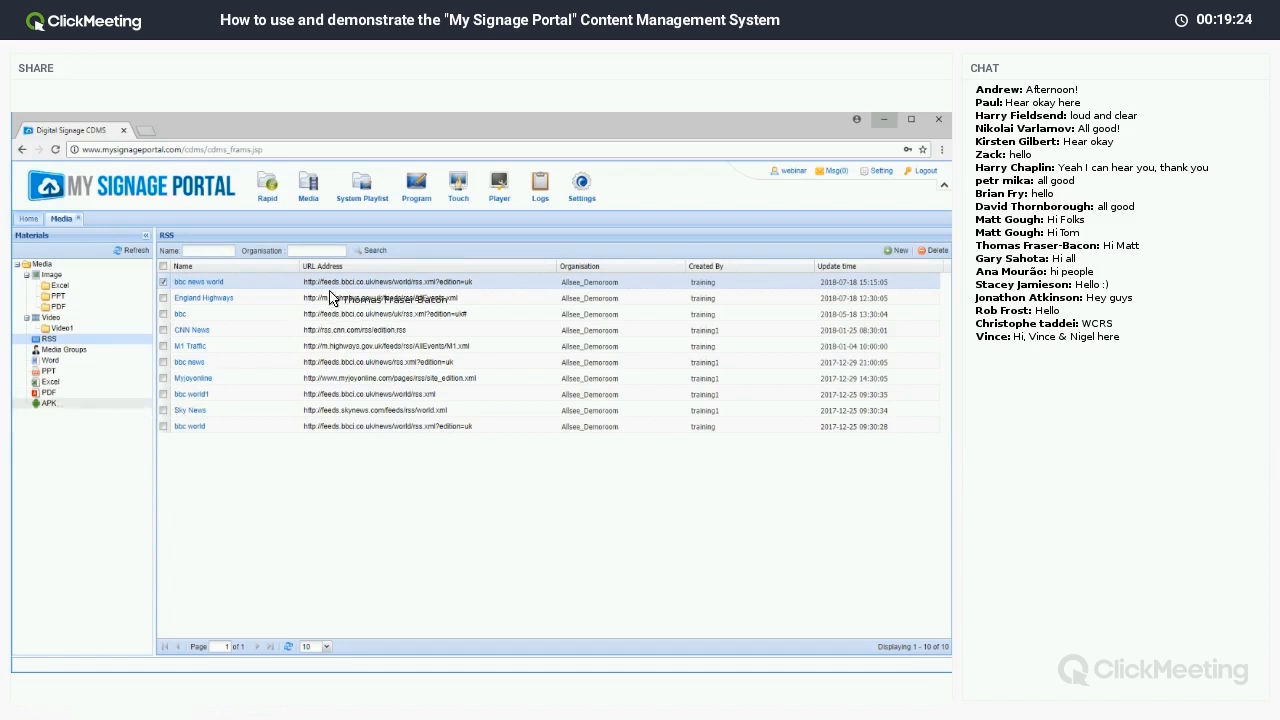
Open the touch content options from the top toolbar.
click(457, 190)
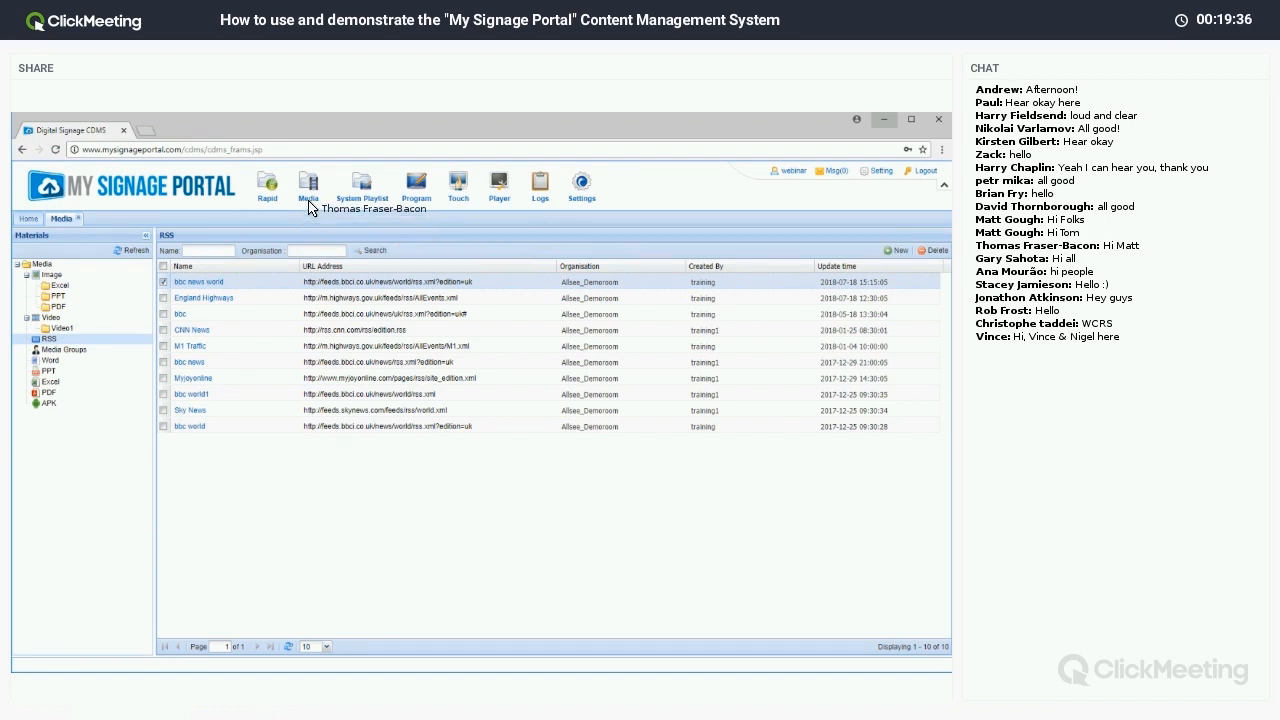
Open the template library and switch to user-made templates.
mouse_move(420, 201)
click(431, 218)
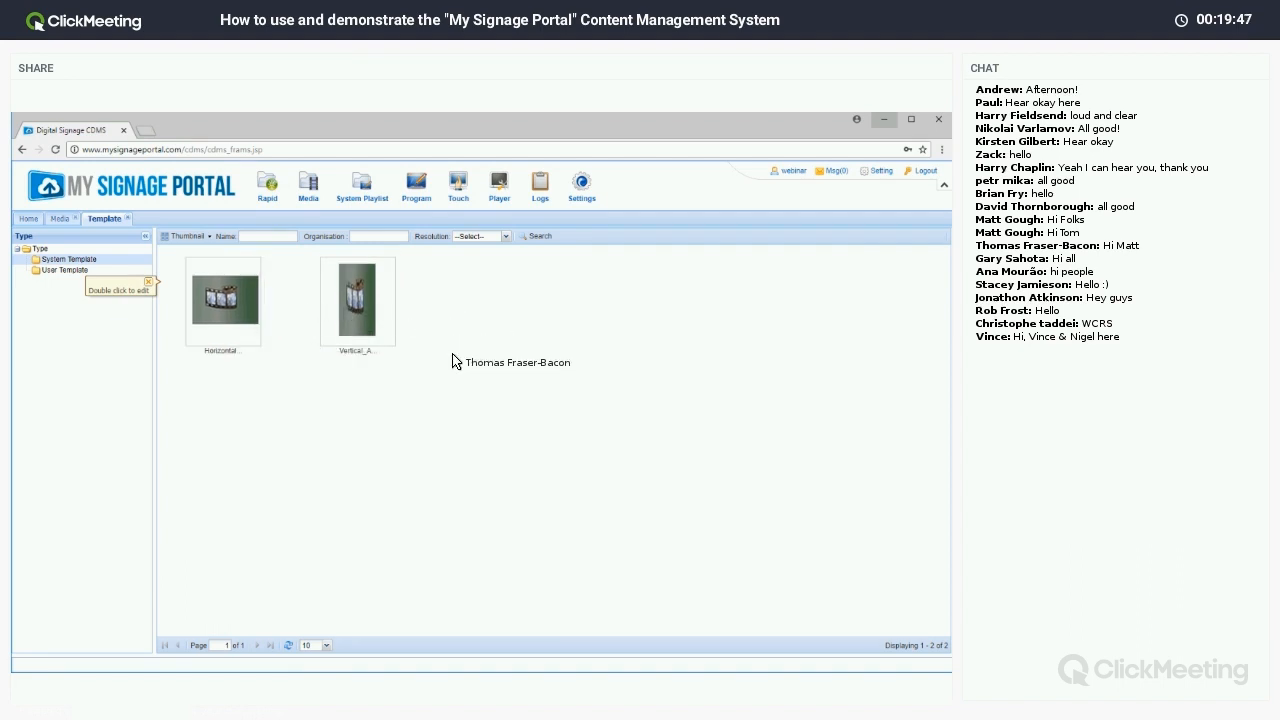
click(76, 272)
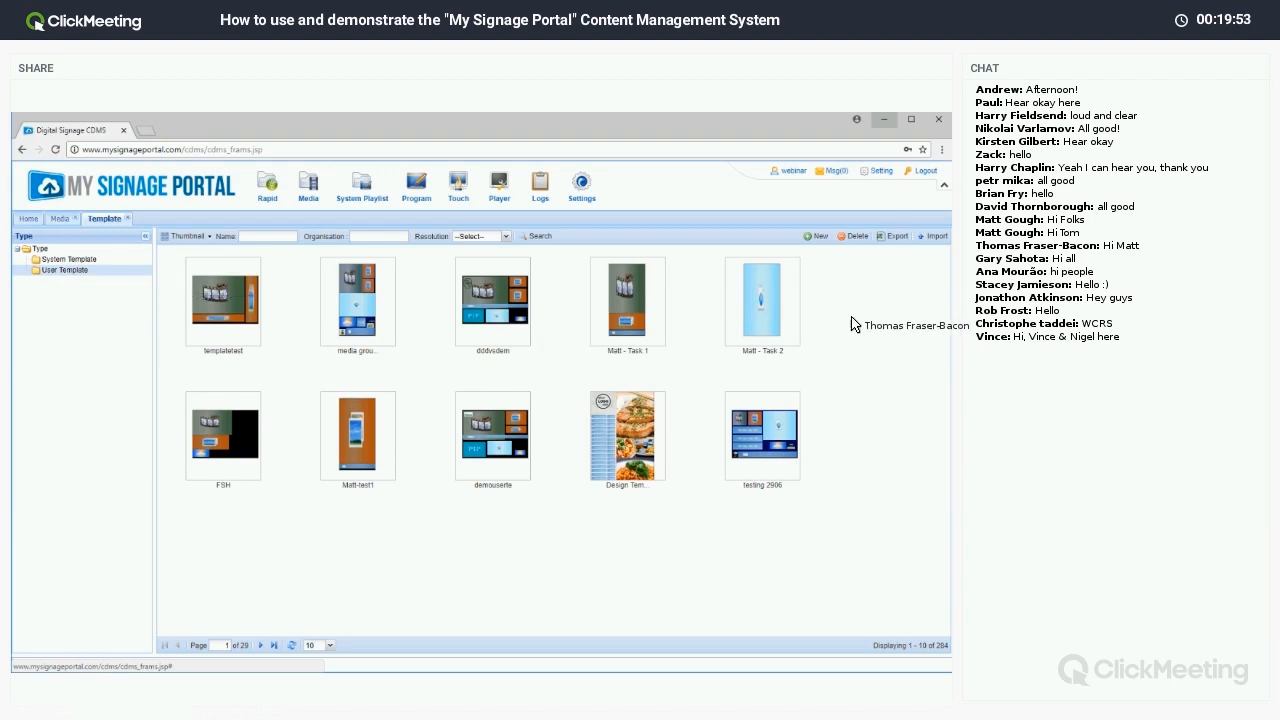
Create a new Horizontal user template named 'webinartemp'.
click(816, 237)
click(467, 377)
text(webinartempl)
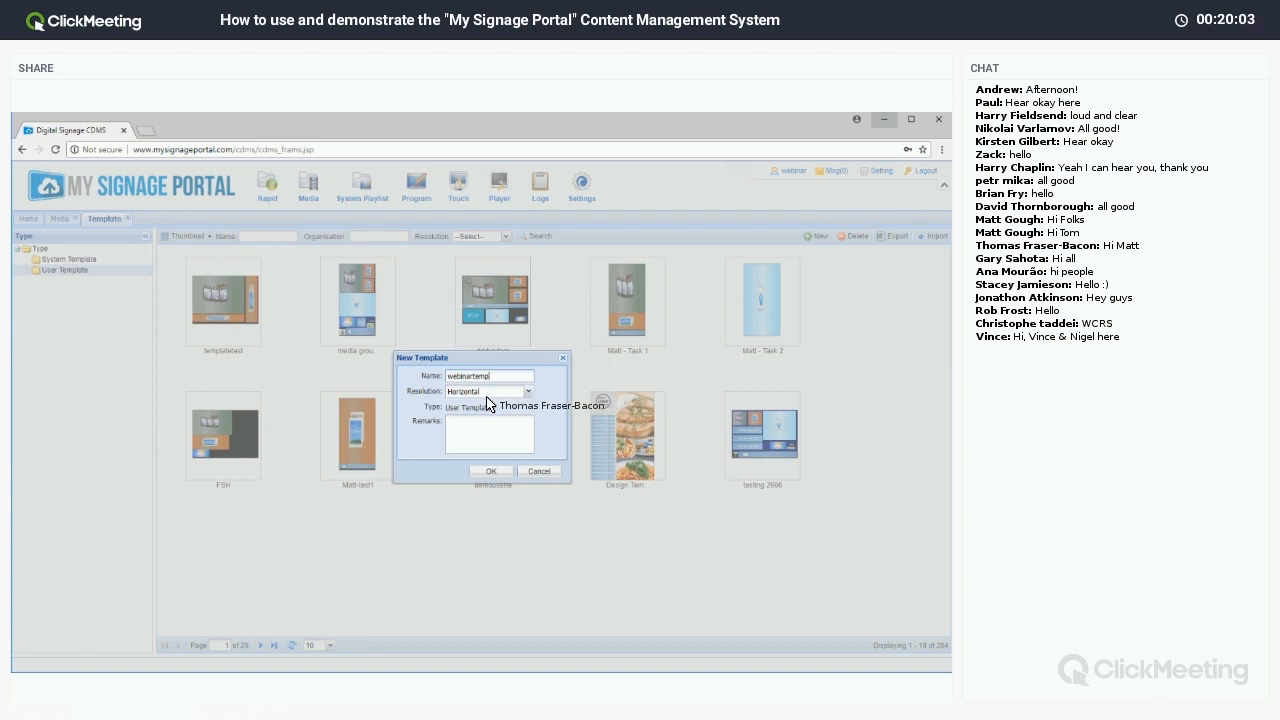
click(487, 395)
click(551, 409)
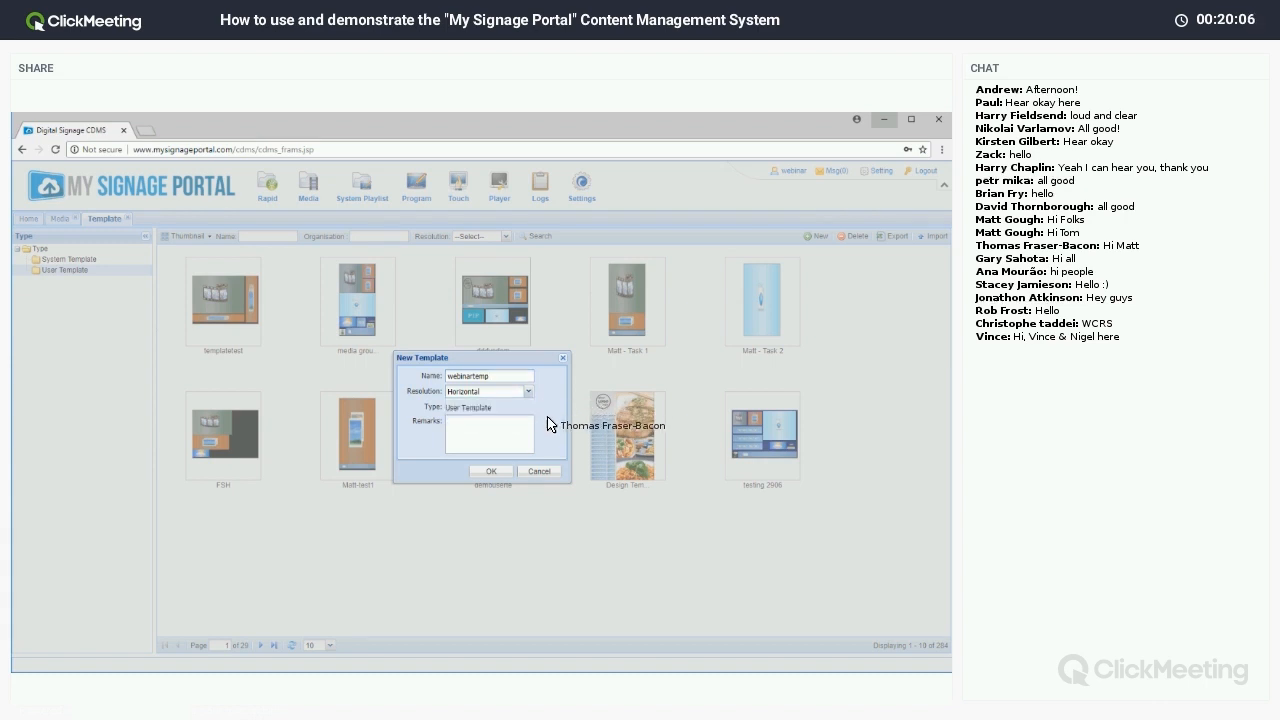
click(500, 470)
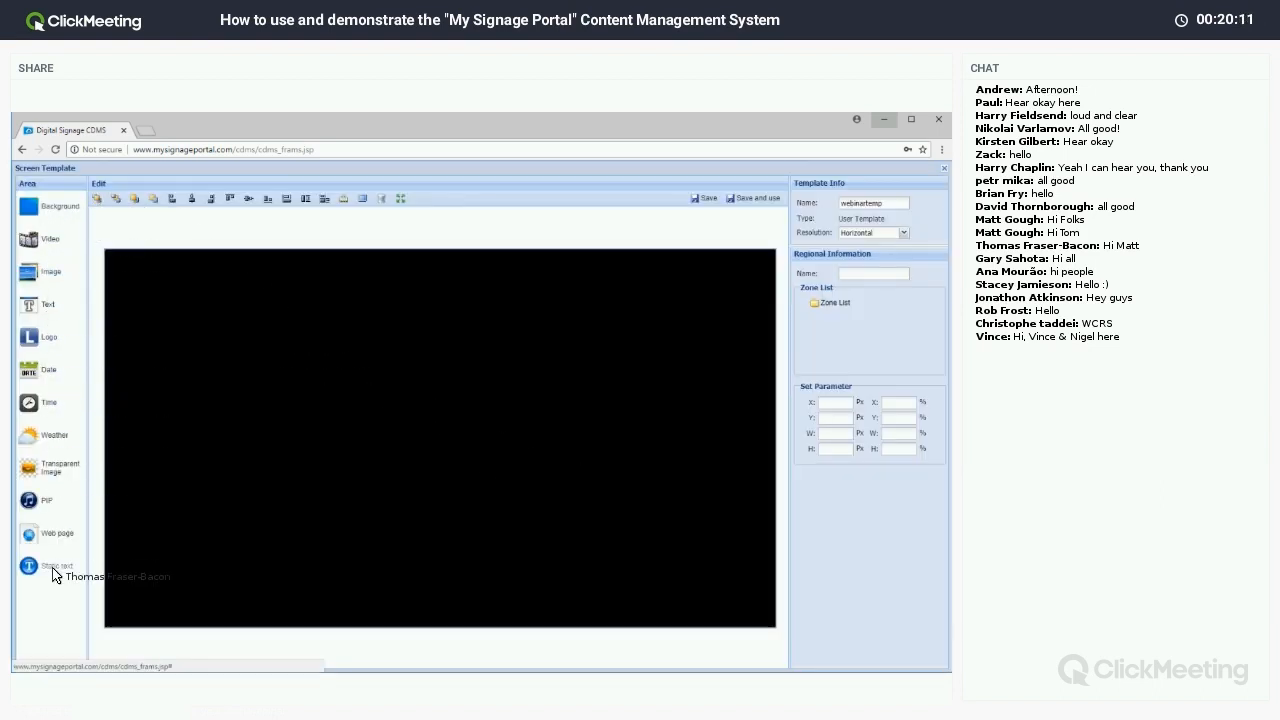
Add a plain navy background and a 1321×755 px video zone at 24, 26.
click(69, 212)
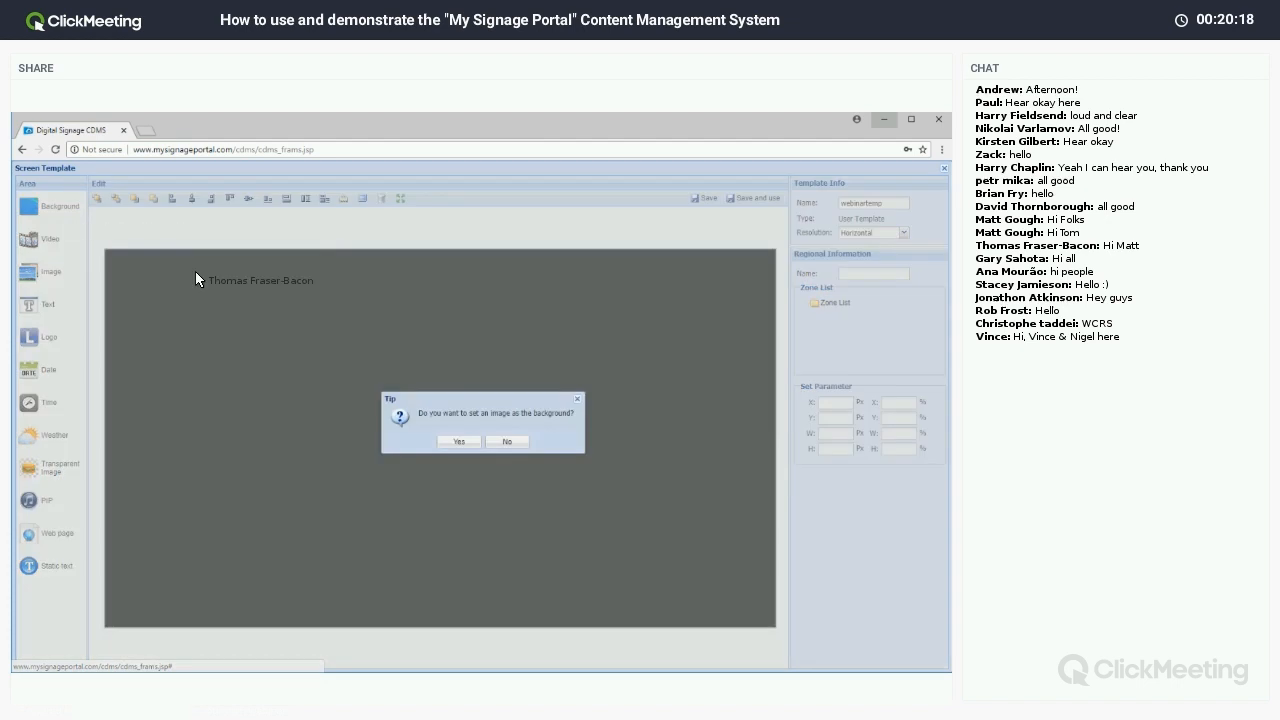
click(508, 443)
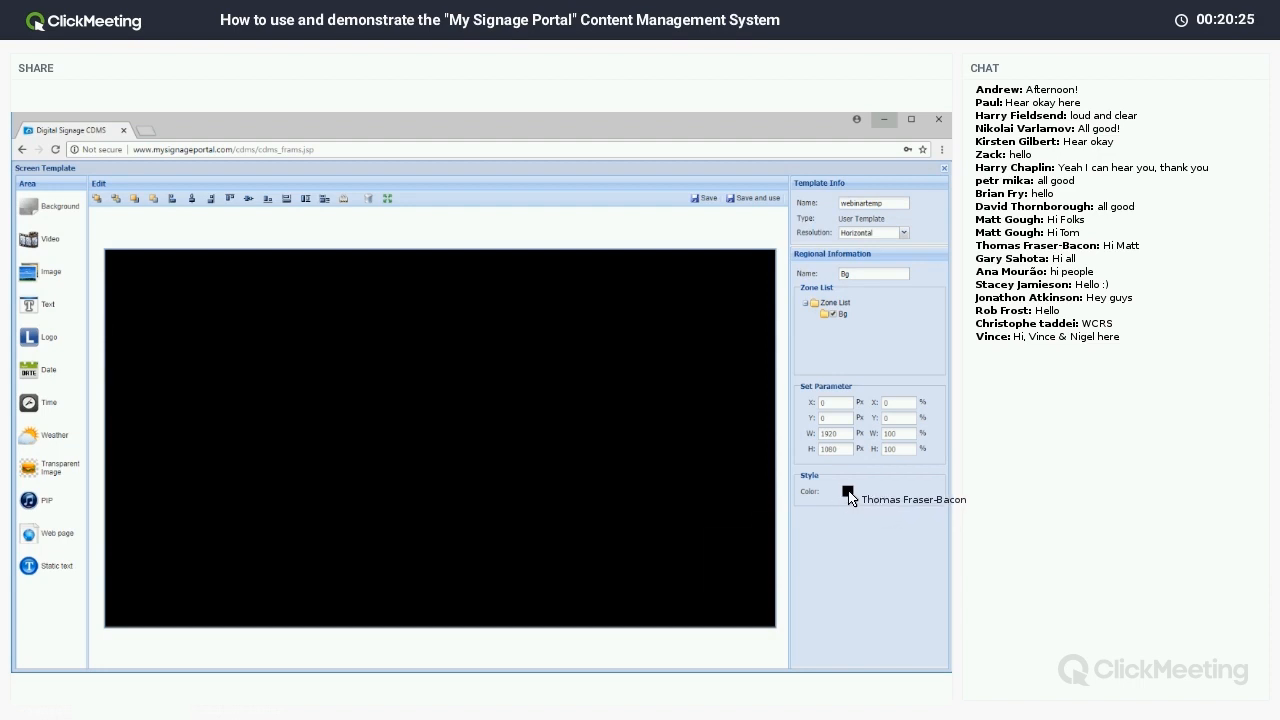
click(848, 492)
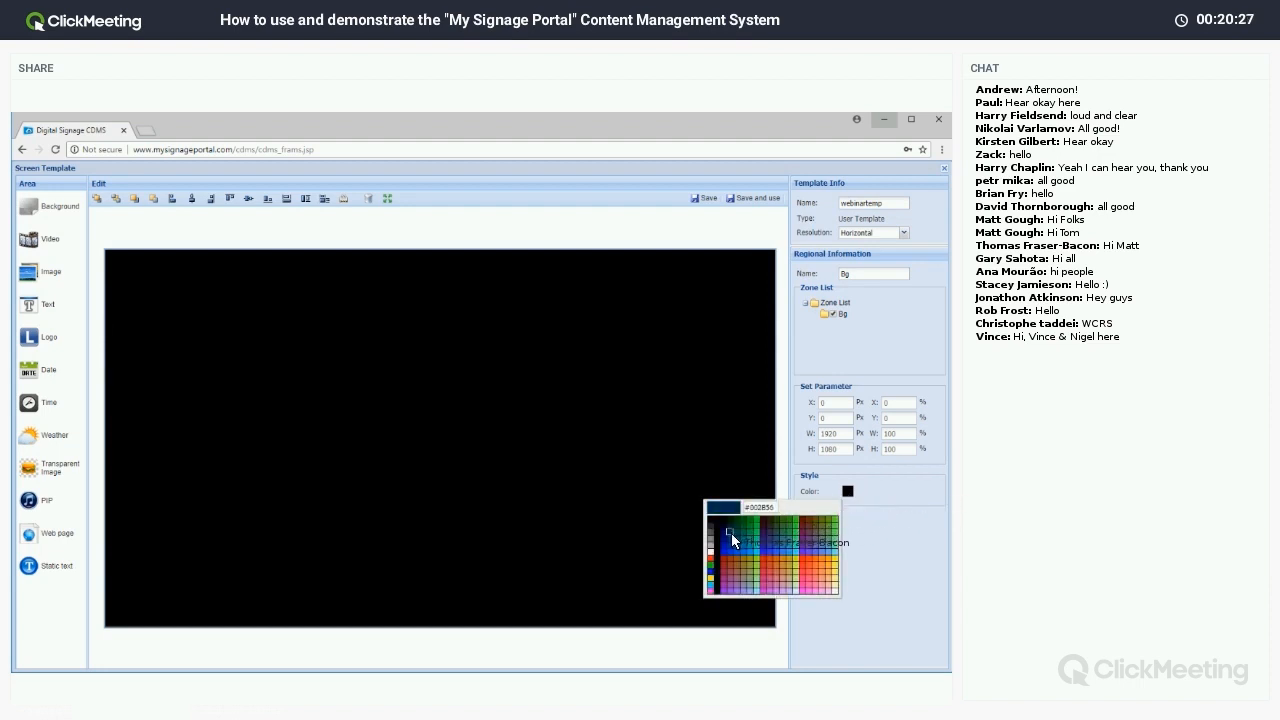
click(732, 533)
click(847, 491)
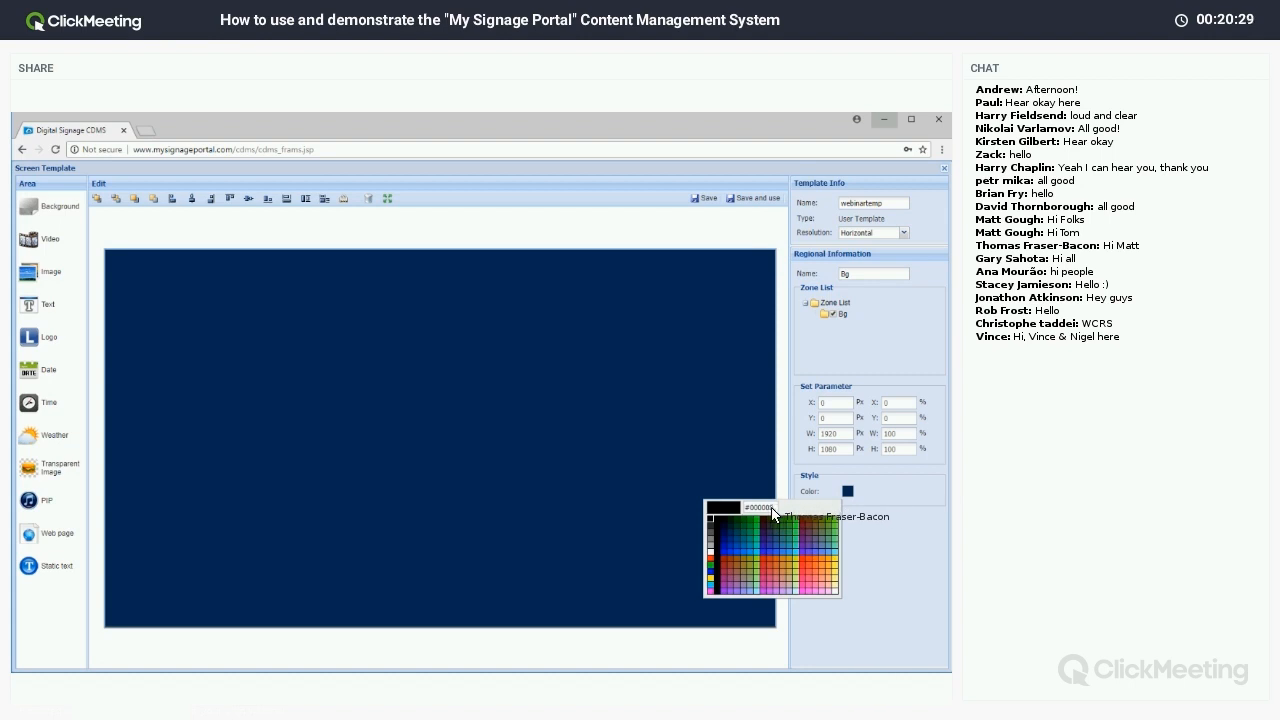
click(890, 551)
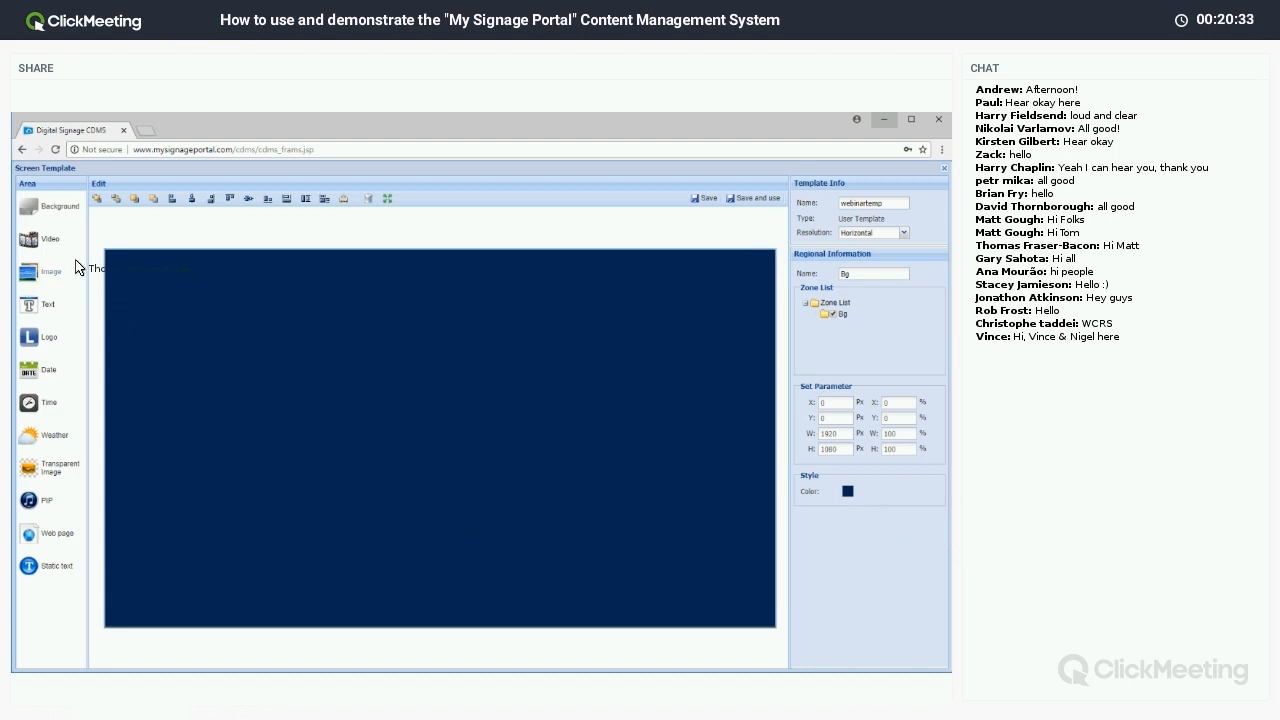
drag(57, 250, 577, 525)
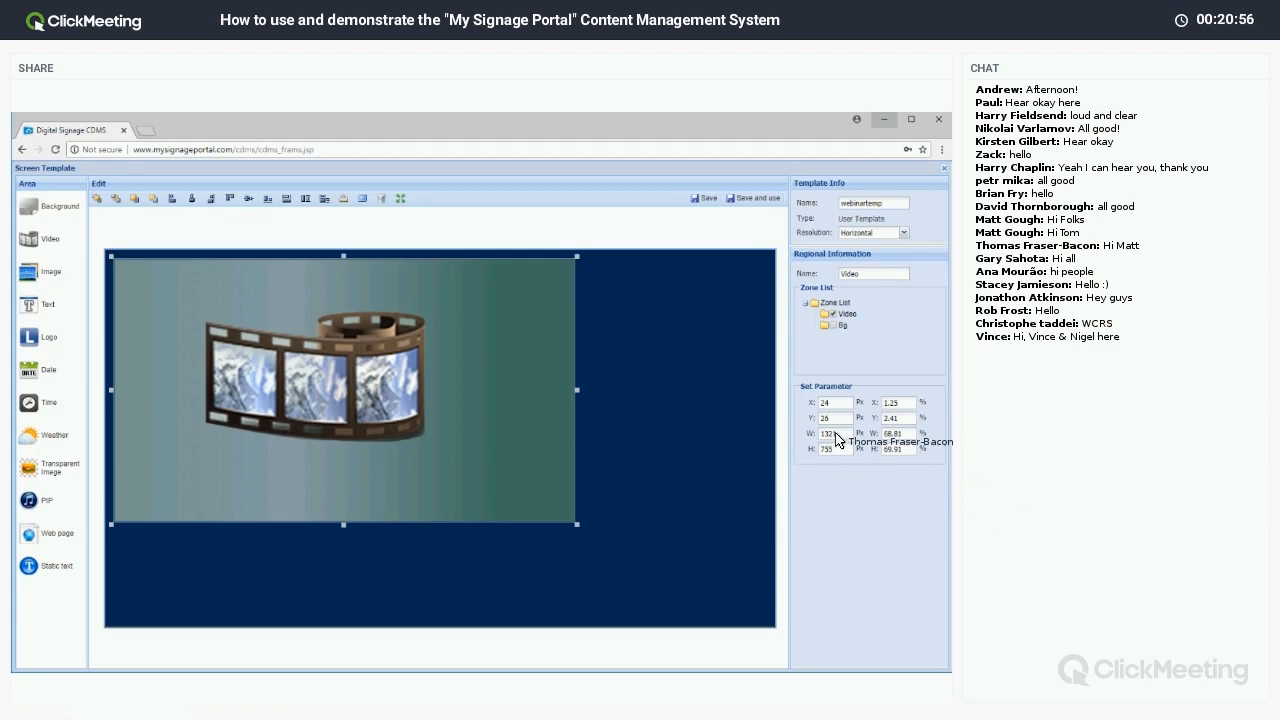
Stack Image1, Image2 and Image3 zones in a column on the template's right side.
drag(55, 274, 772, 348)
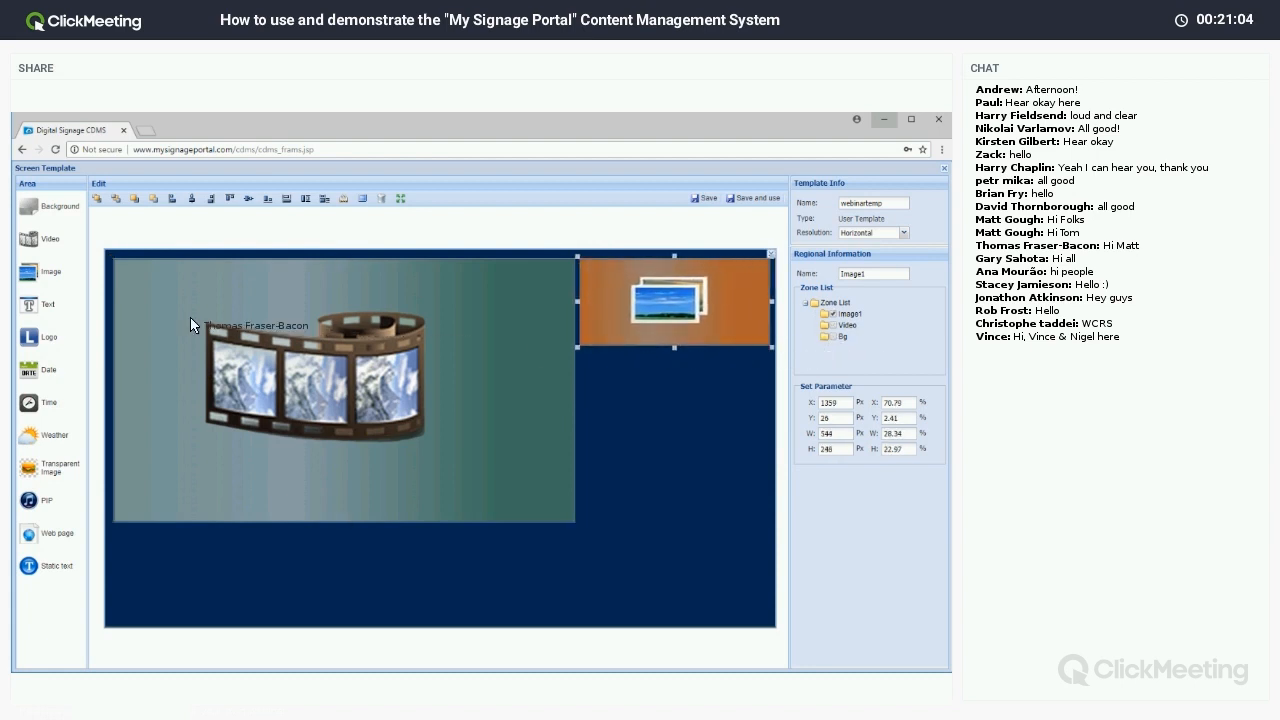
drag(51, 275, 771, 428)
click(606, 379)
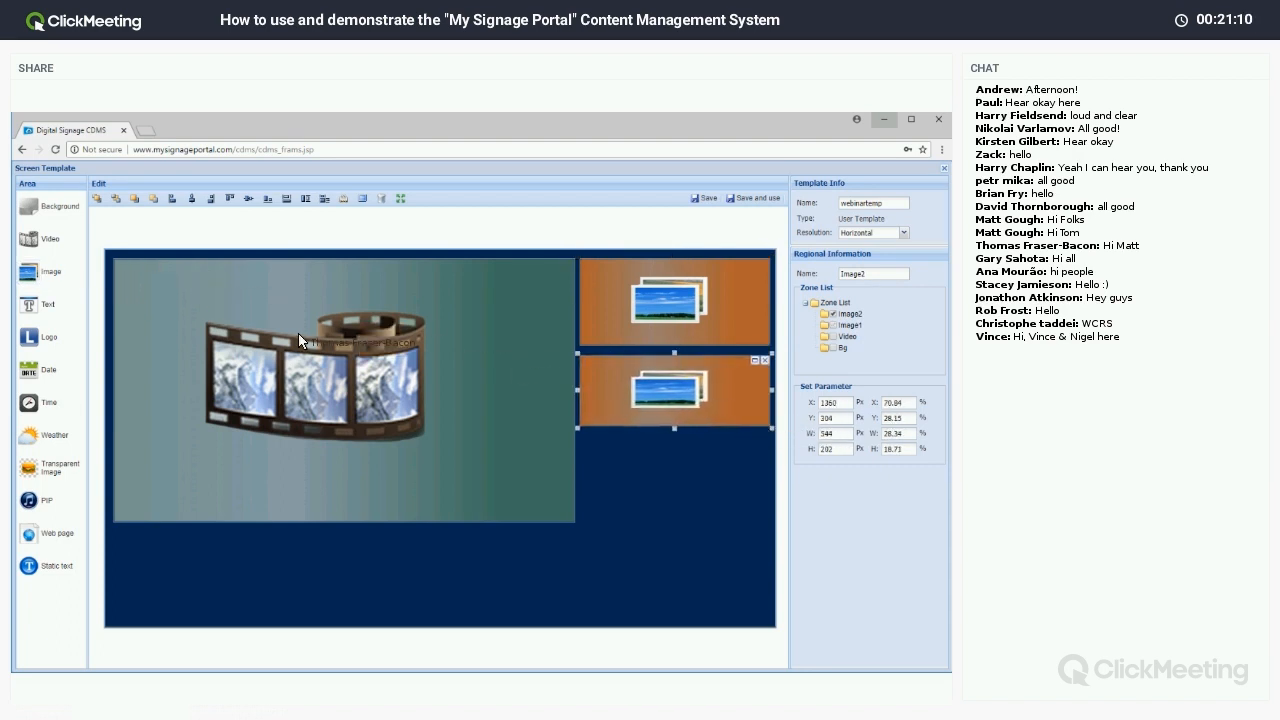
click(40, 272)
drag(162, 288, 771, 530)
click(689, 551)
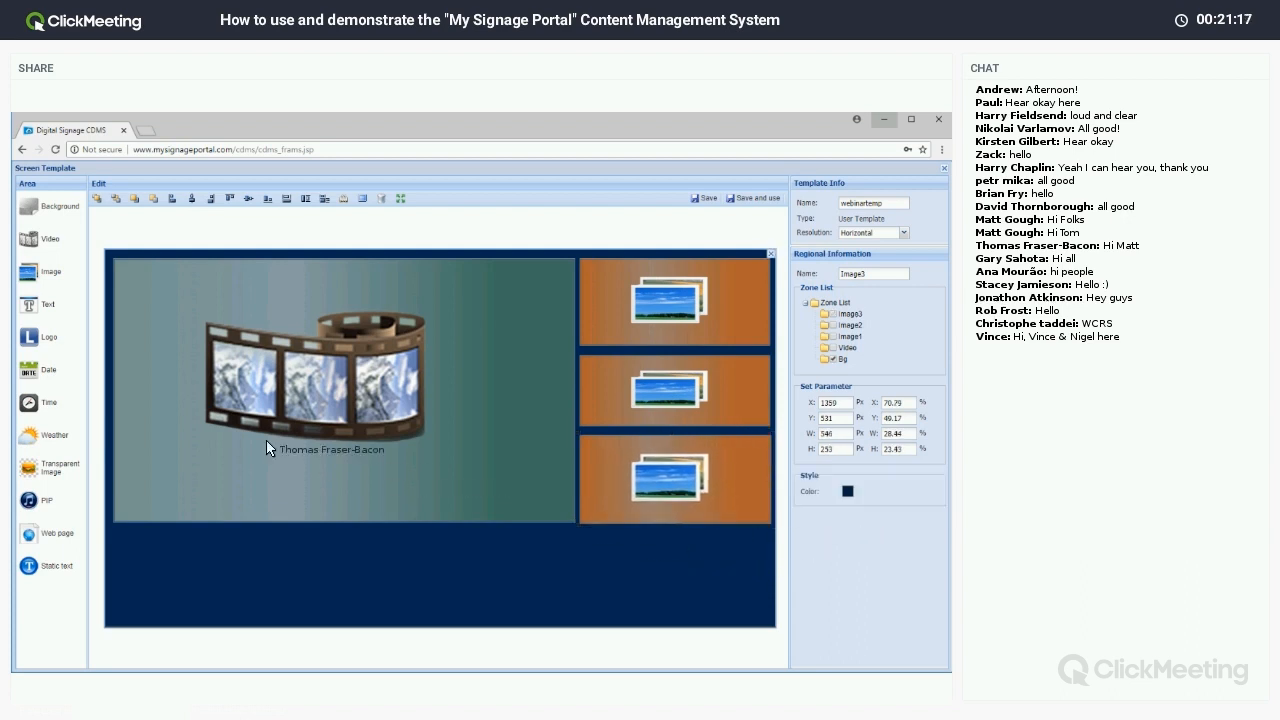
click(35, 315)
Position the 1920×105 px SCROLL text band across the template at 0, 618.
drag(157, 284, 788, 514)
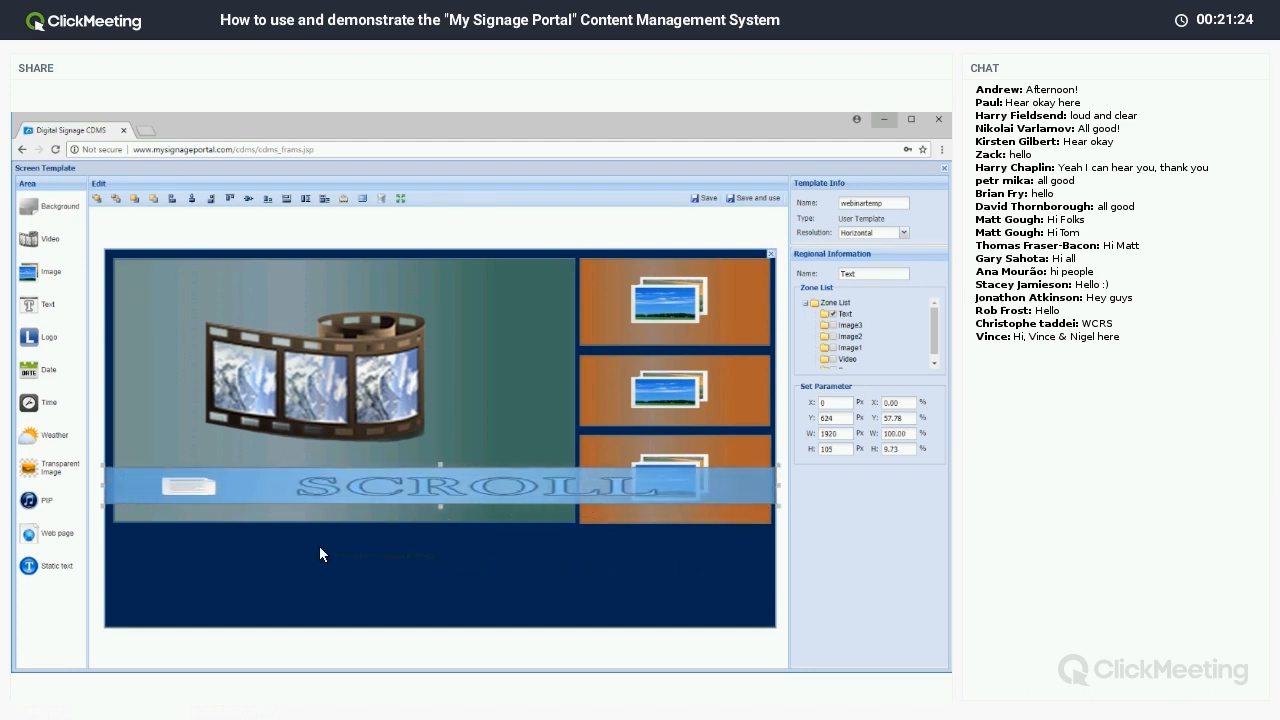
drag(355, 490, 361, 497)
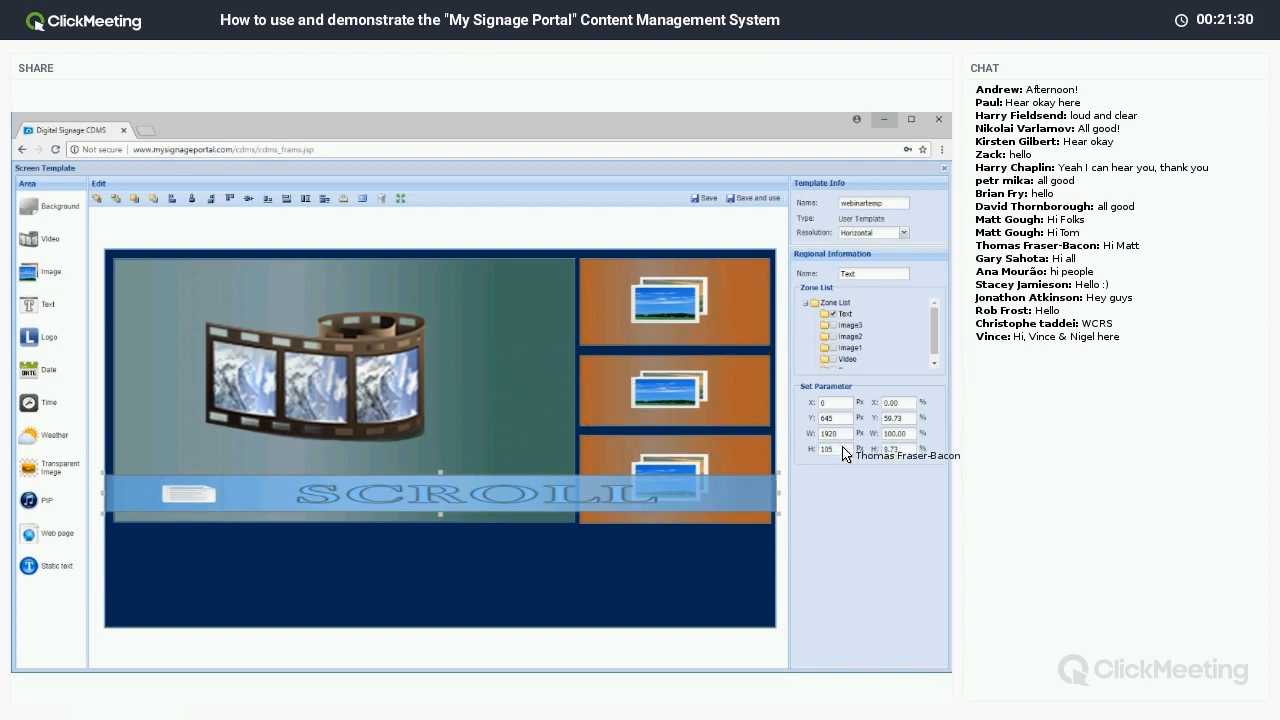
drag(552, 493, 558, 465)
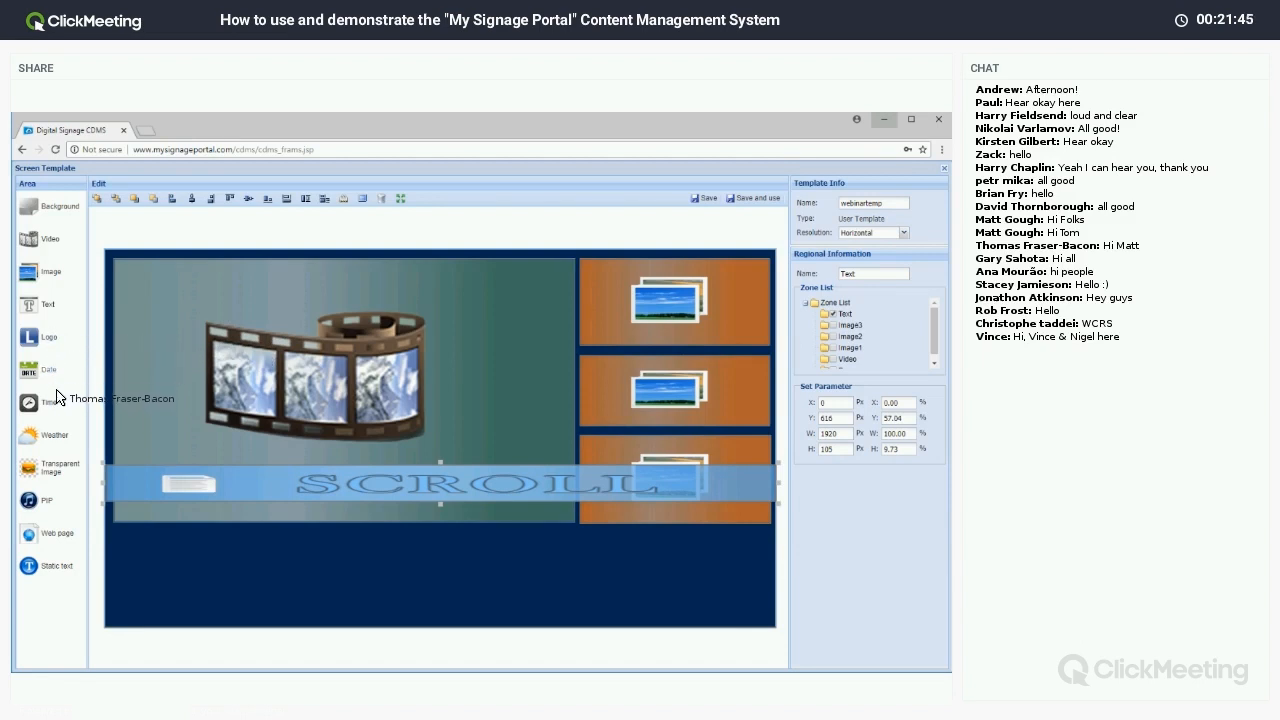
Add a 120×120 px Style two weather widget at 1498, 900 in the bottom-right.
click(57, 433)
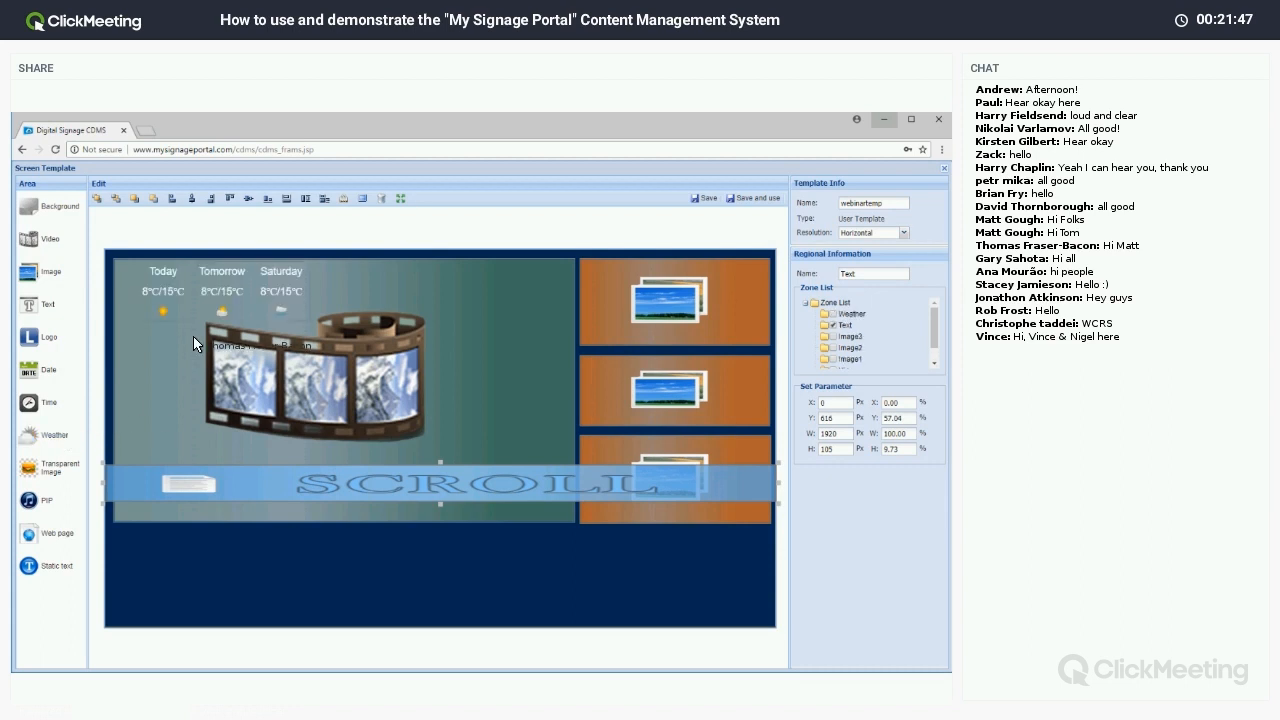
drag(273, 319, 710, 556)
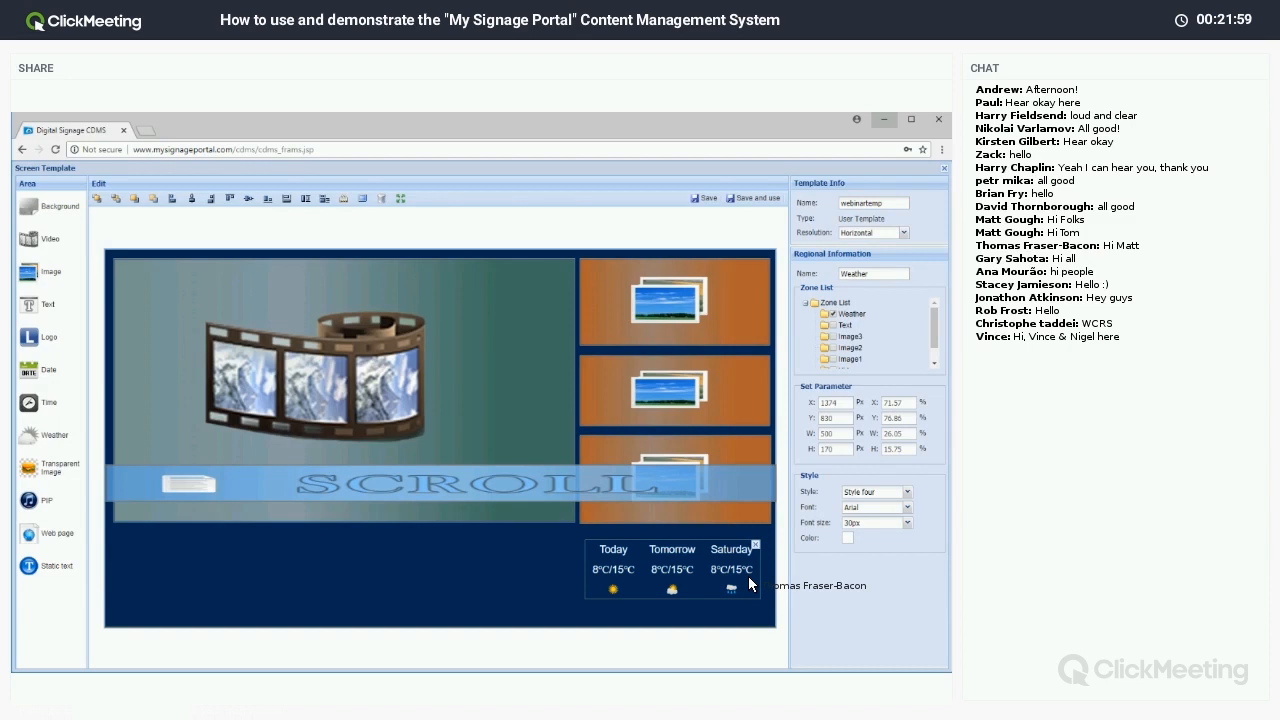
click(870, 494)
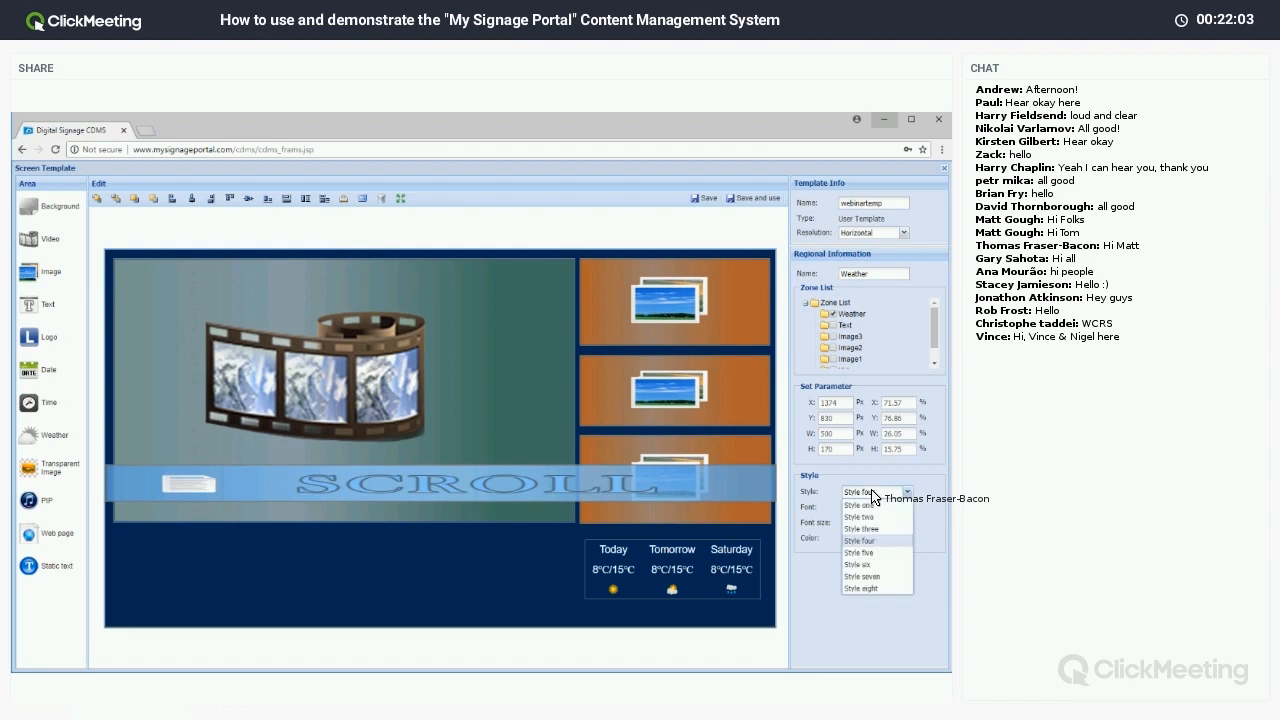
click(864, 524)
drag(686, 566, 697, 587)
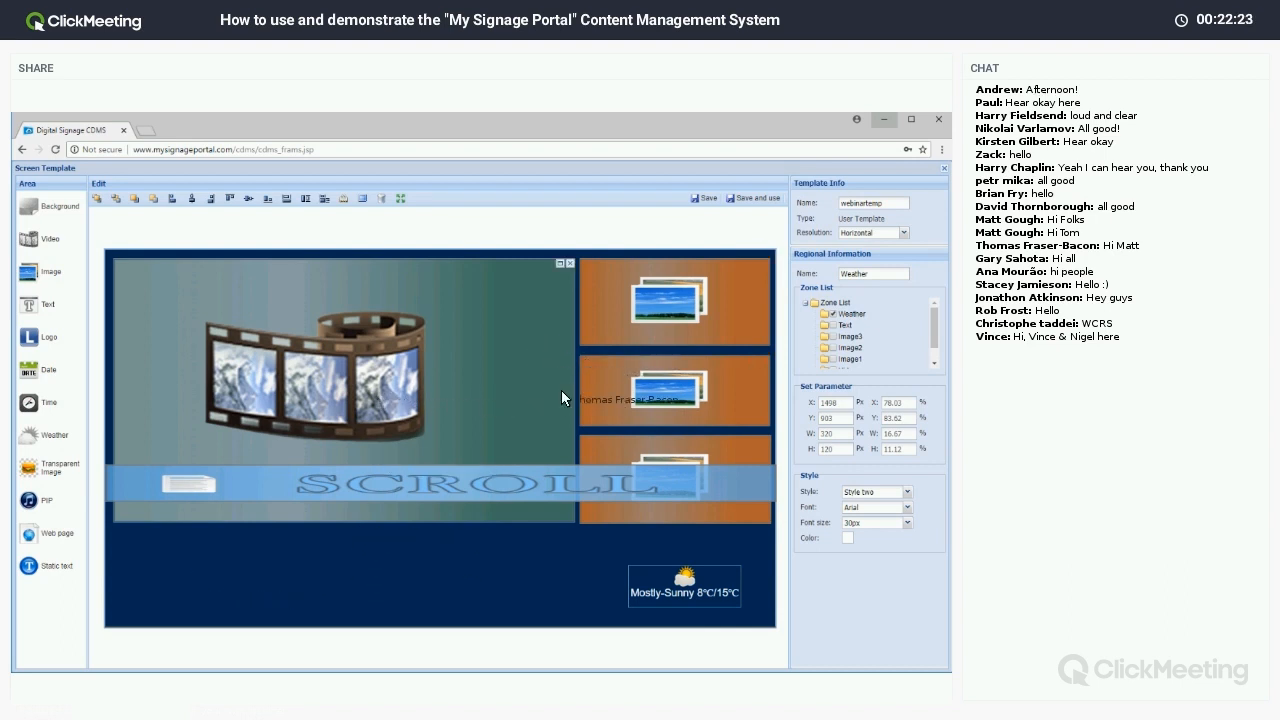
Adjust the SCROLL text band and add a 466×267 px PIP zone at 24, 796.
click(390, 484)
drag(388, 484, 530, 299)
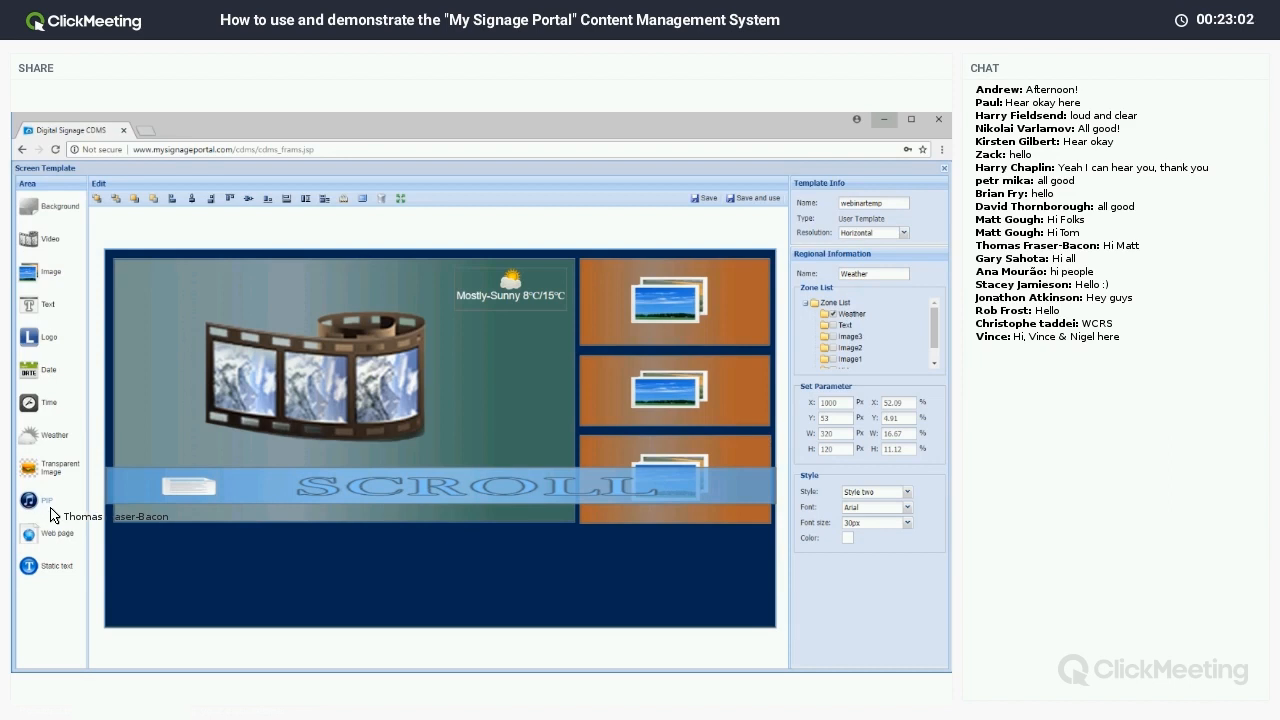
drag(55, 515, 278, 623)
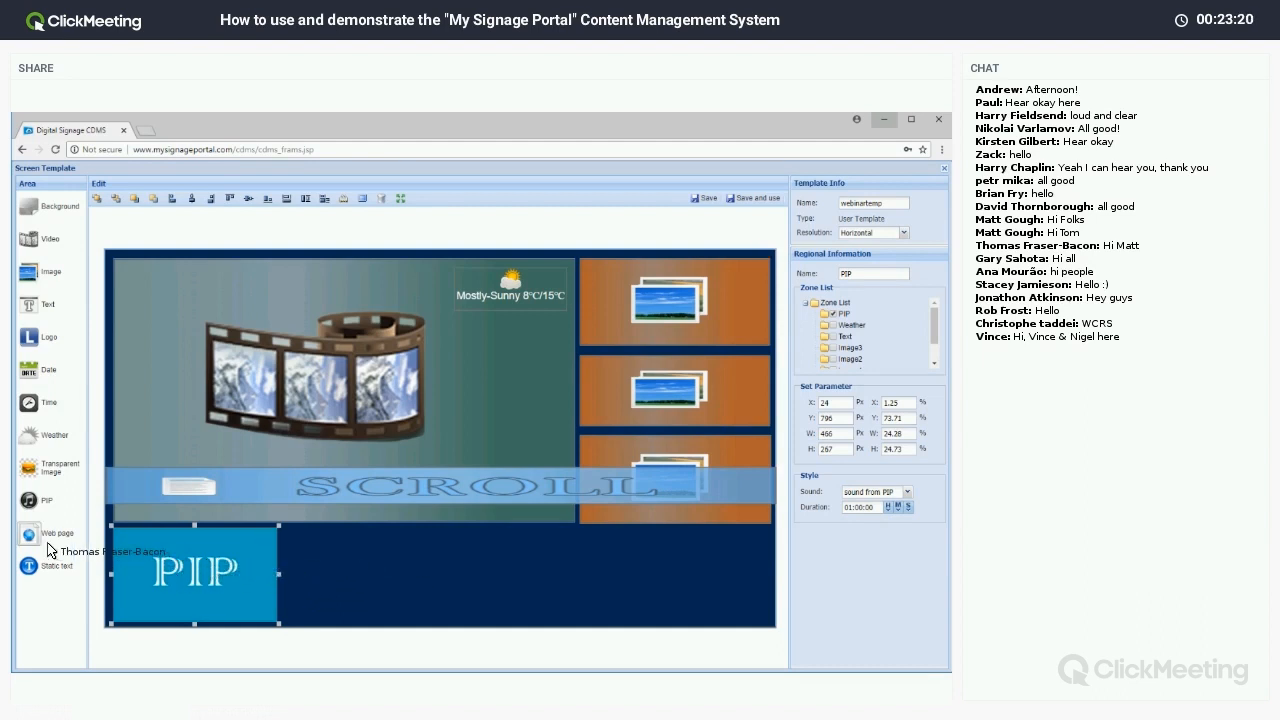
Place an 833×270 px web page zone at 598, 796 beside the PIP zone.
drag(40, 537, 576, 630)
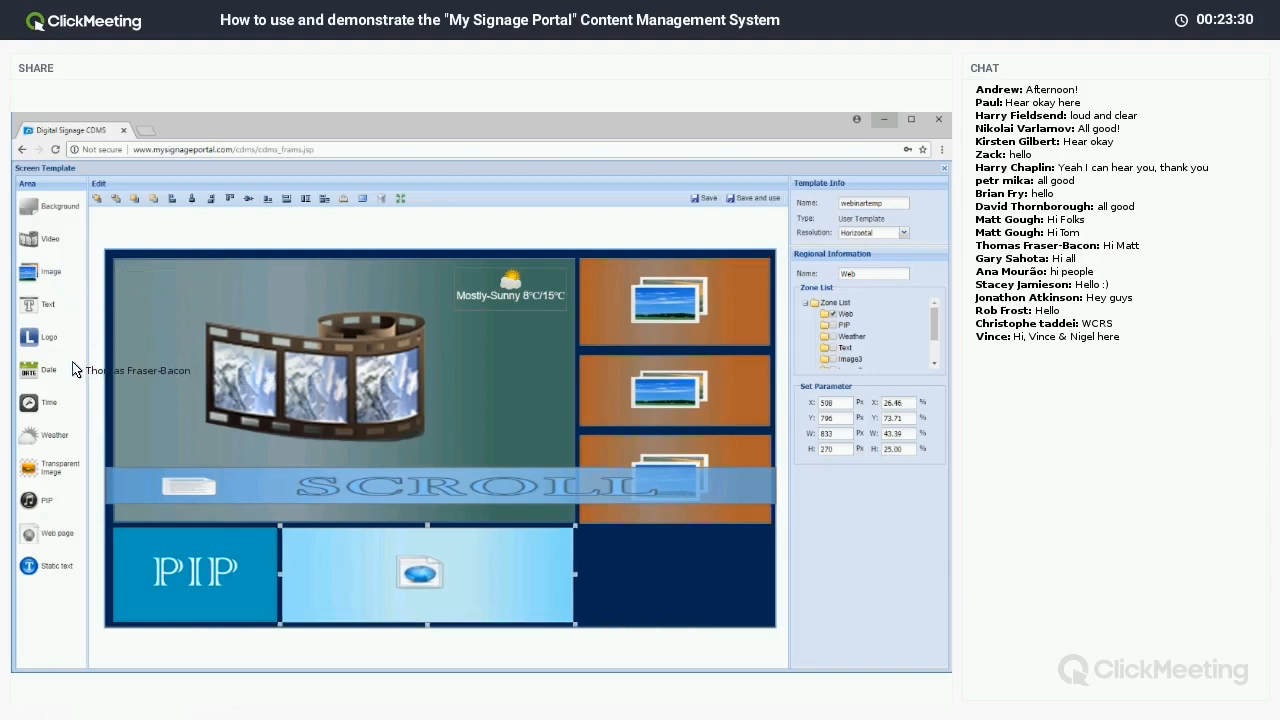
click(617, 558)
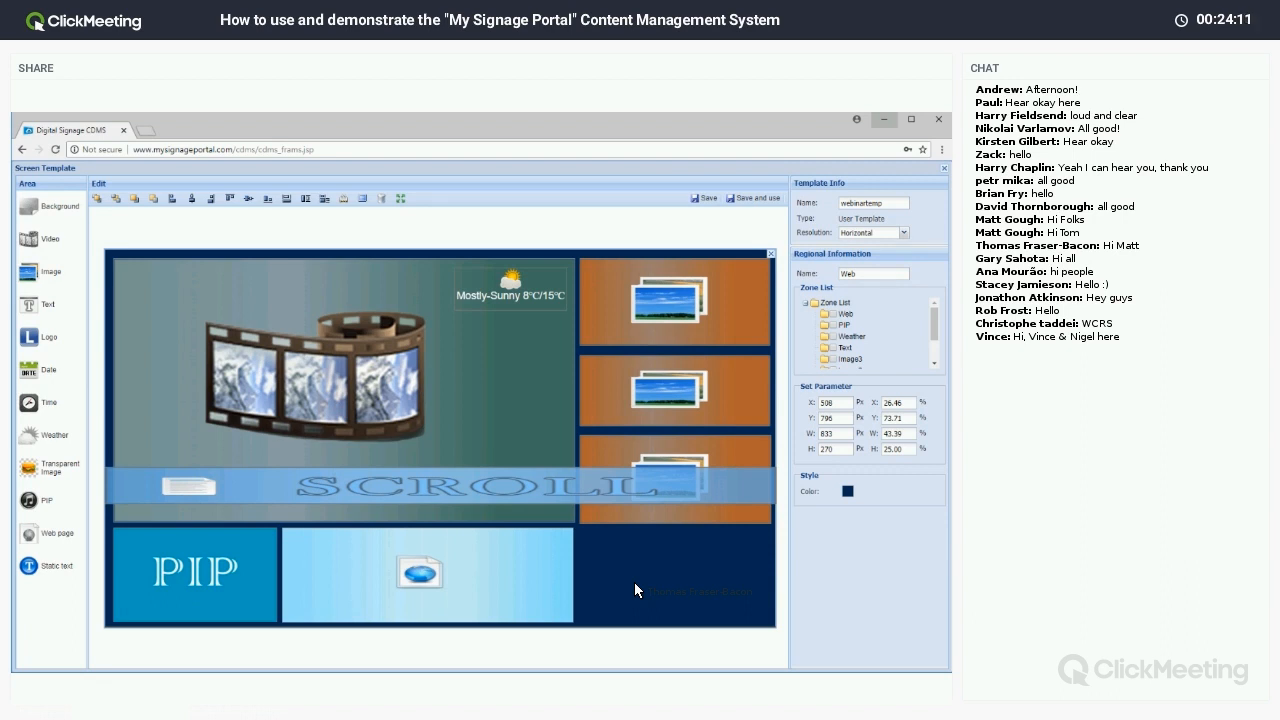
Save the webinartemp template and open a new playlist built on its layout.
click(750, 198)
click(474, 441)
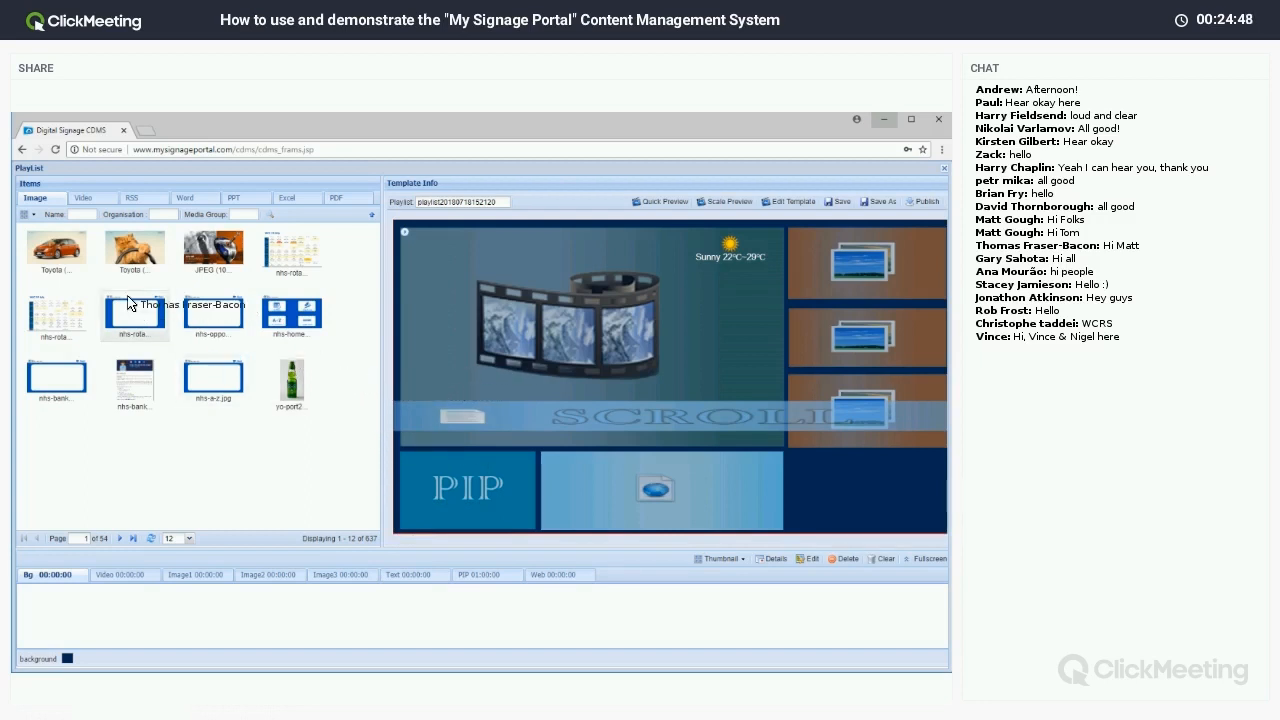
Put both Toyota images on the Video zone (00:00:20 total) and the cat picture on Image1.
click(84, 199)
click(135, 200)
click(58, 200)
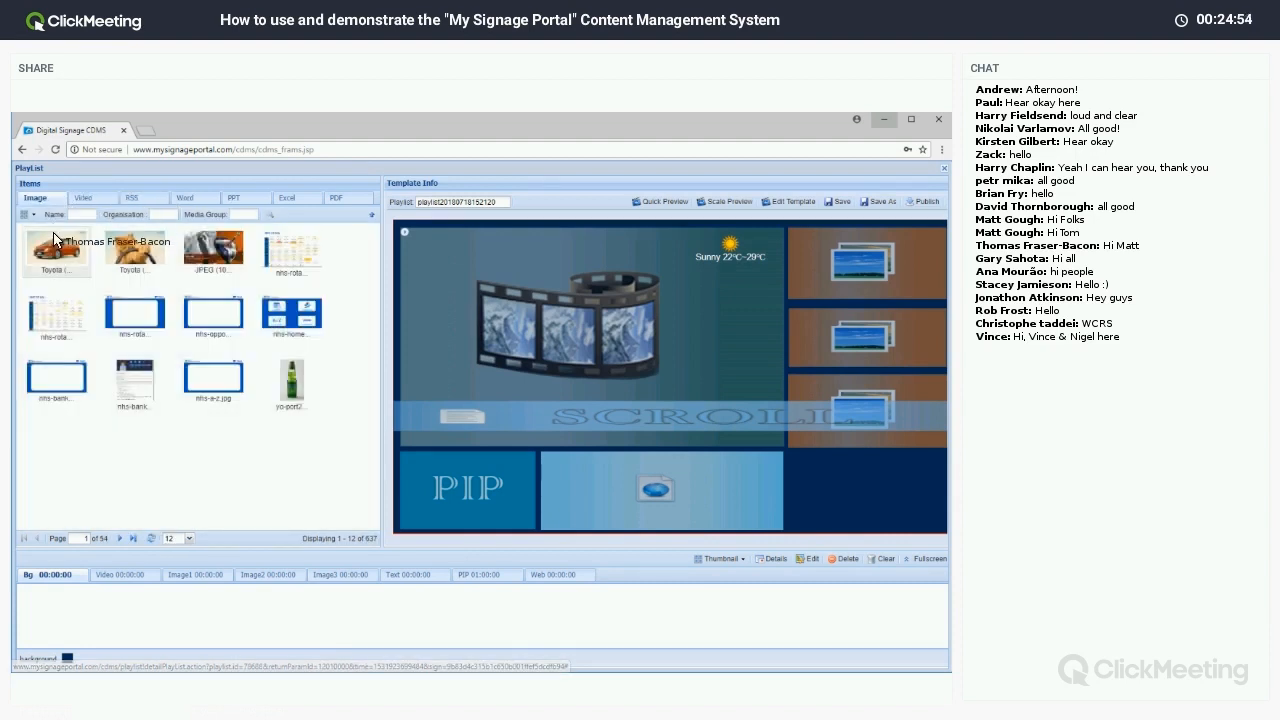
click(475, 314)
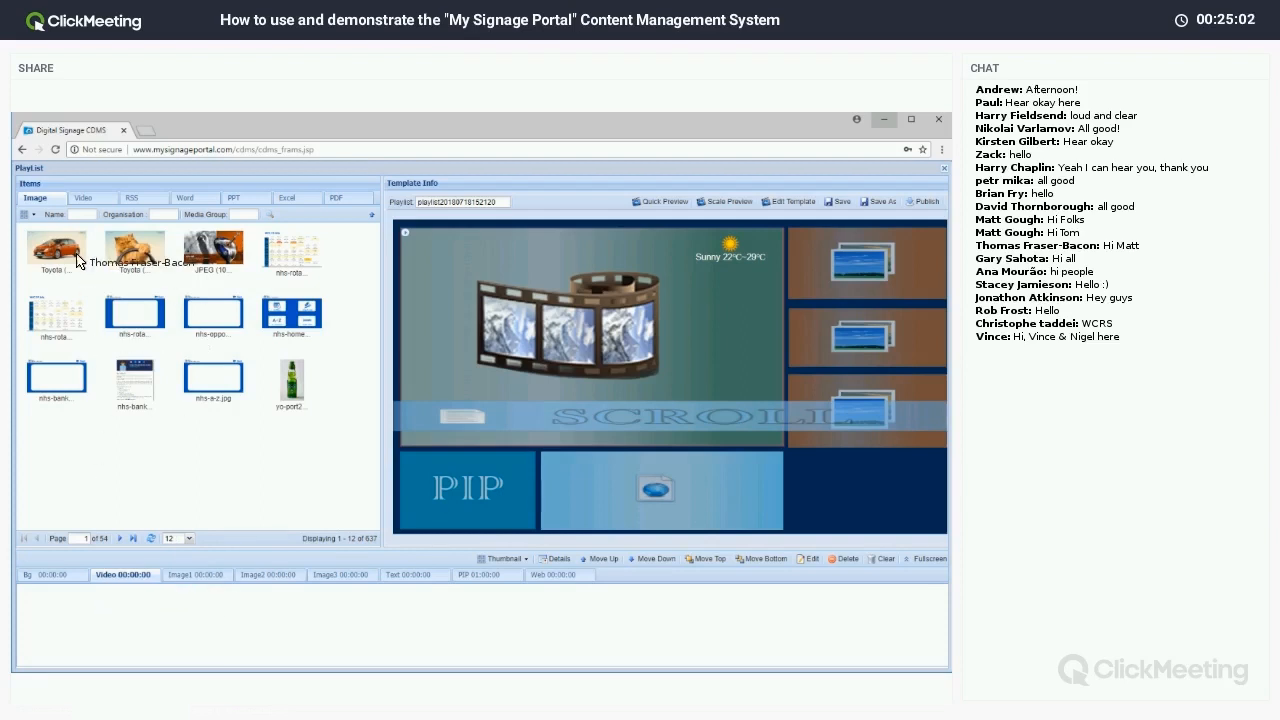
drag(62, 252, 129, 620)
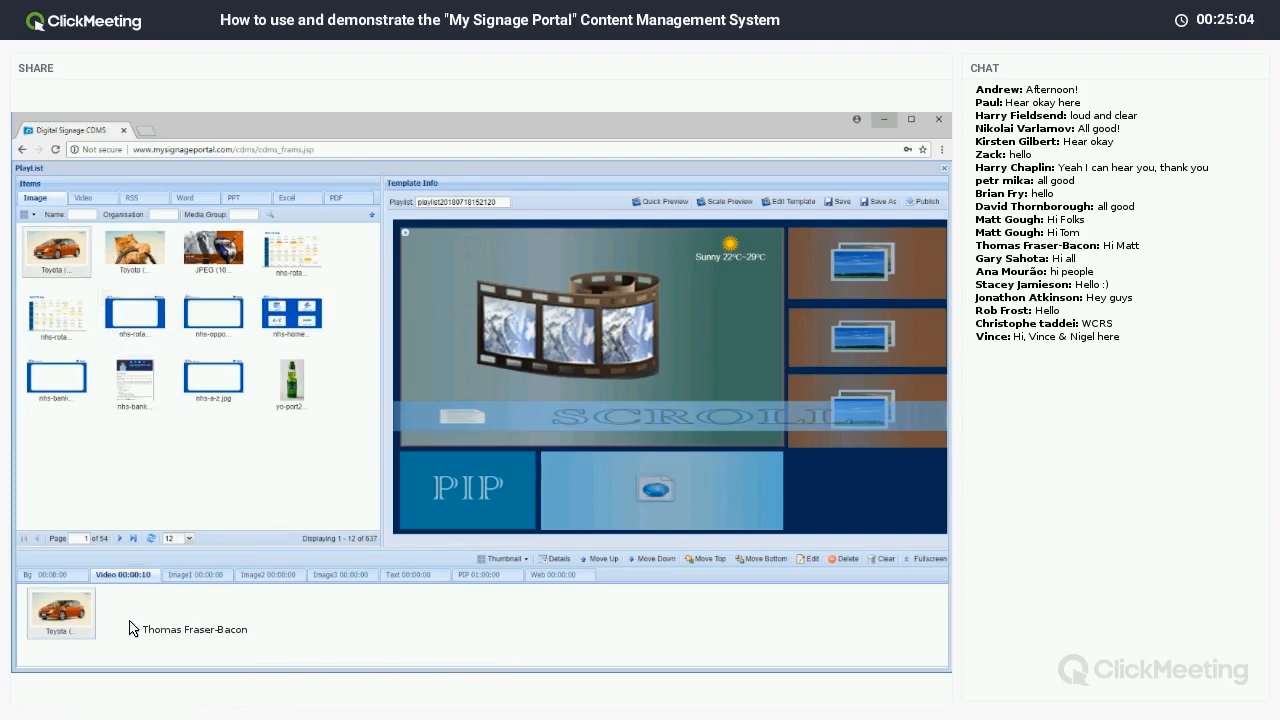
drag(125, 265, 520, 354)
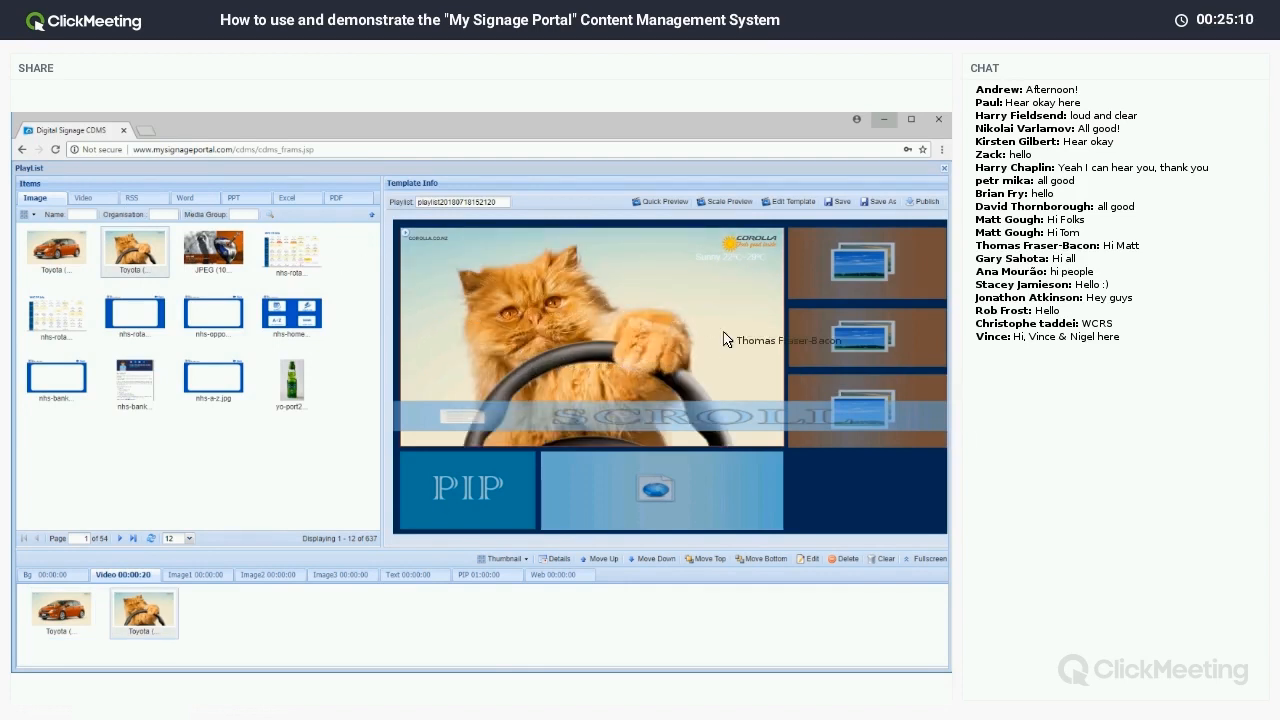
drag(158, 252, 171, 604)
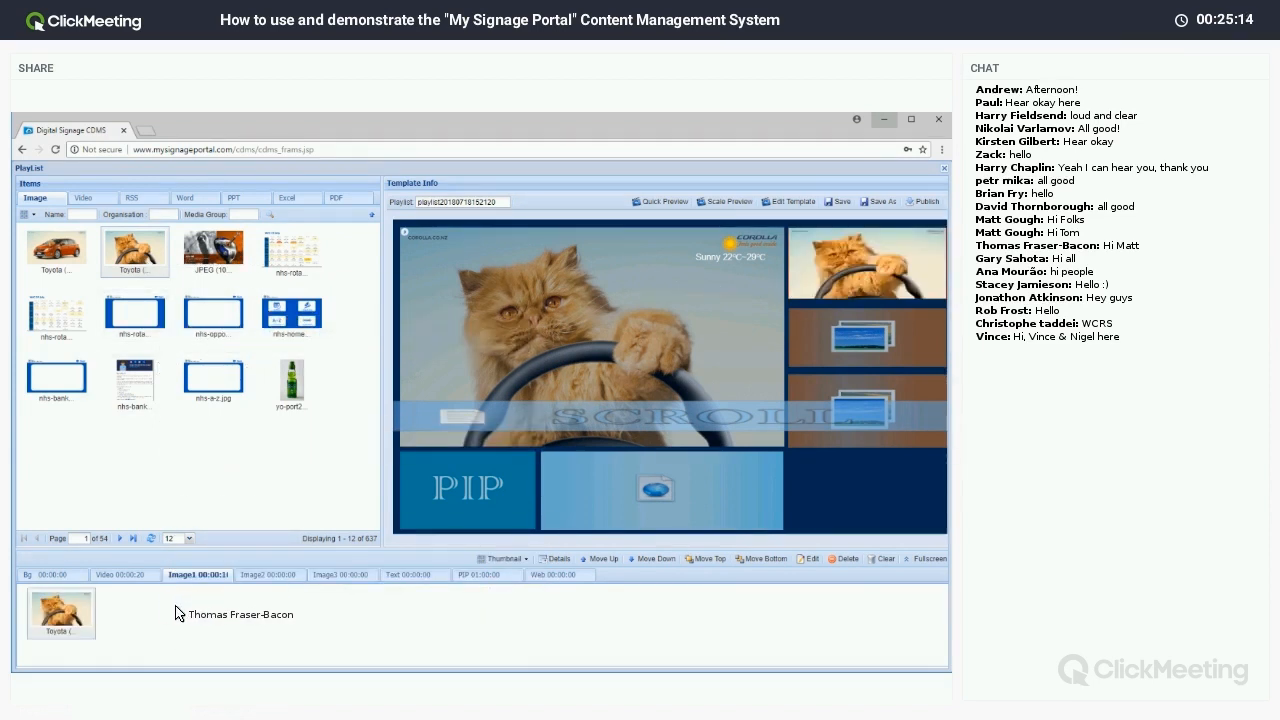
Check the cat picture's playback settings, close them, and select the template's empty web zone.
right_click(60, 621)
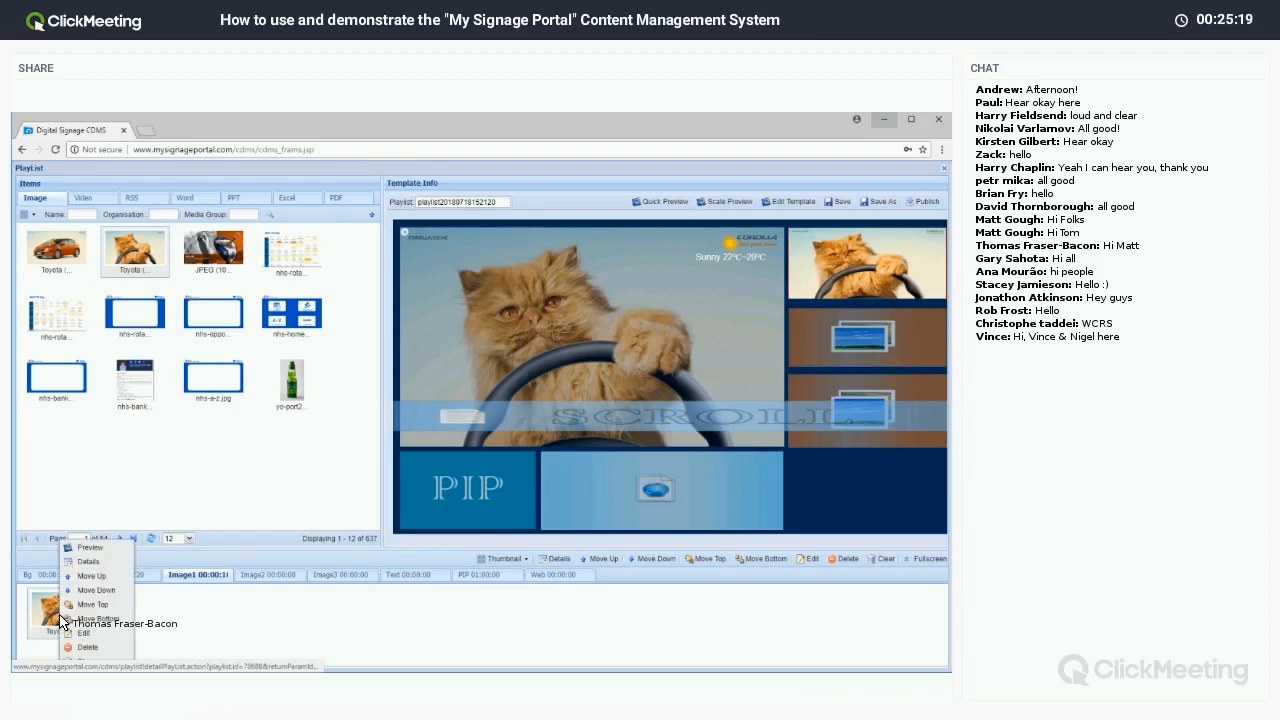
click(78, 633)
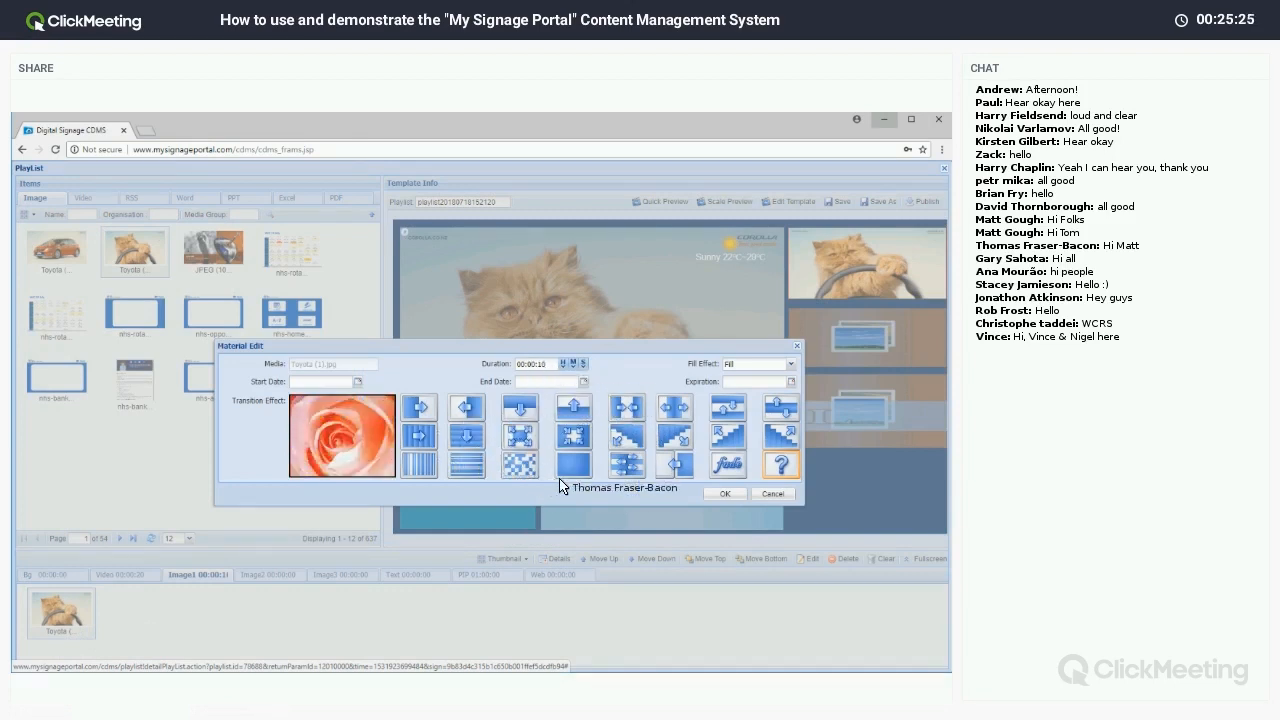
click(795, 347)
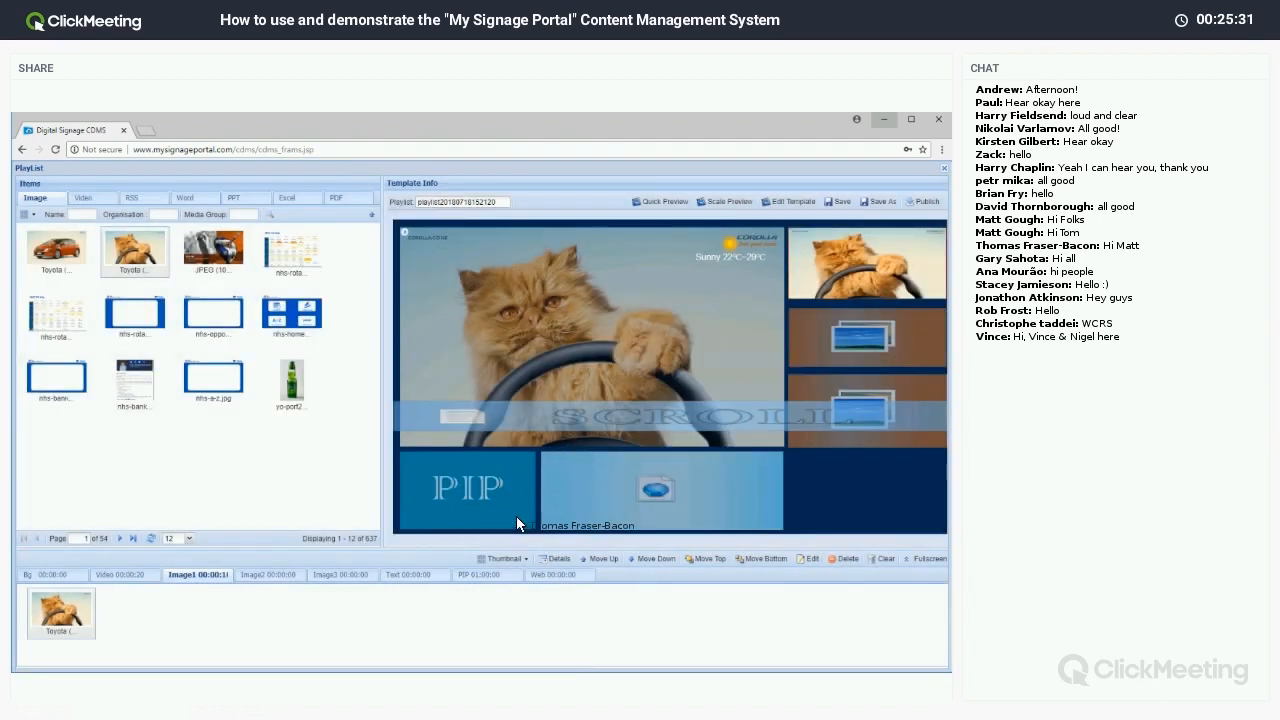
click(576, 511)
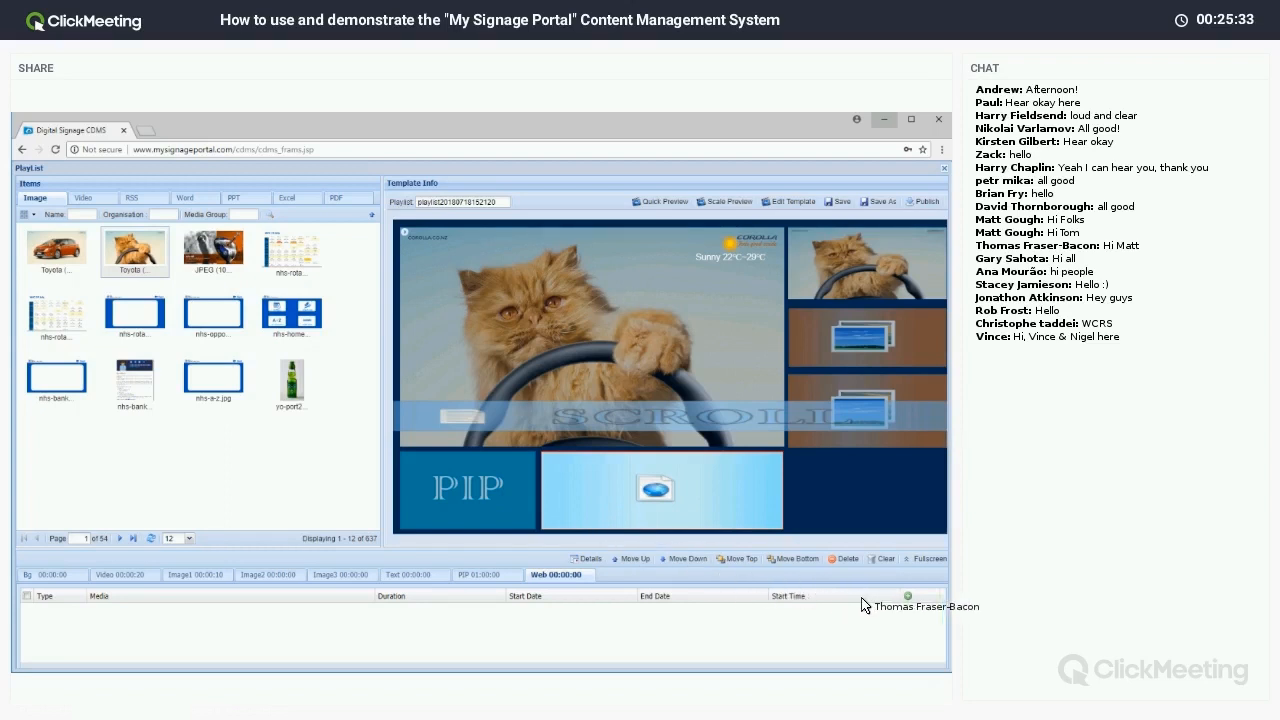
click(907, 597)
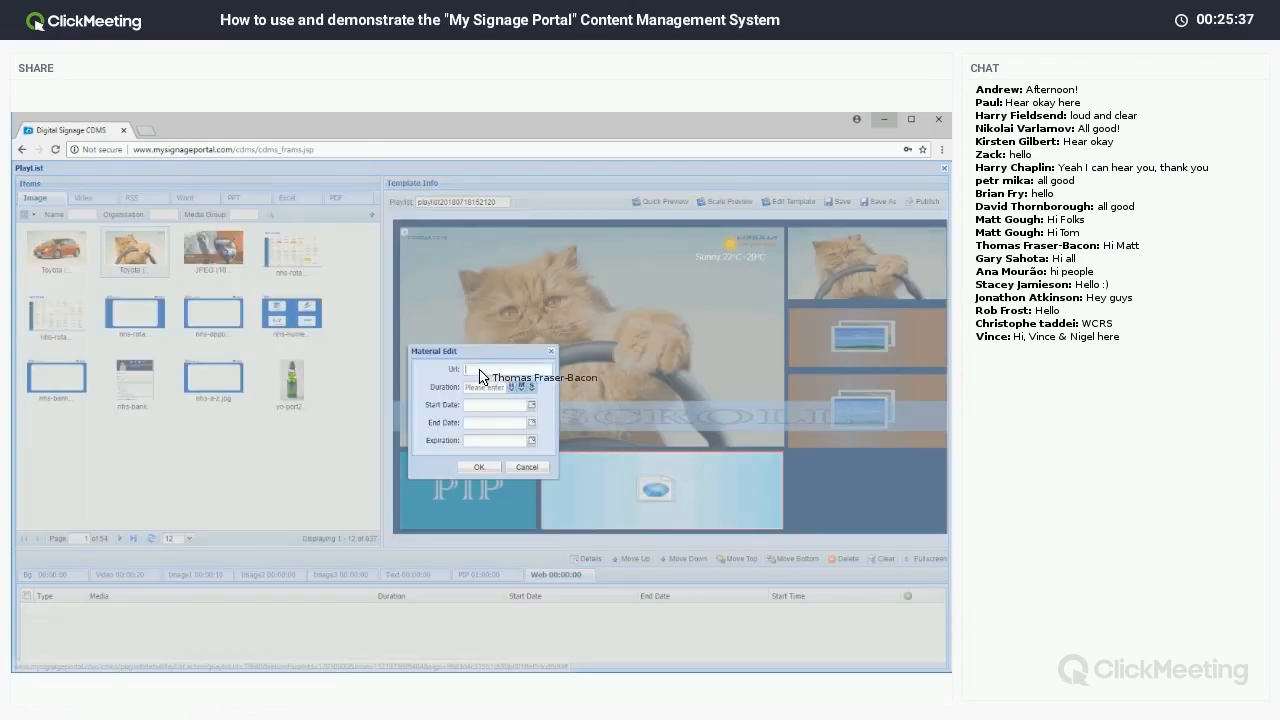
click(507, 388)
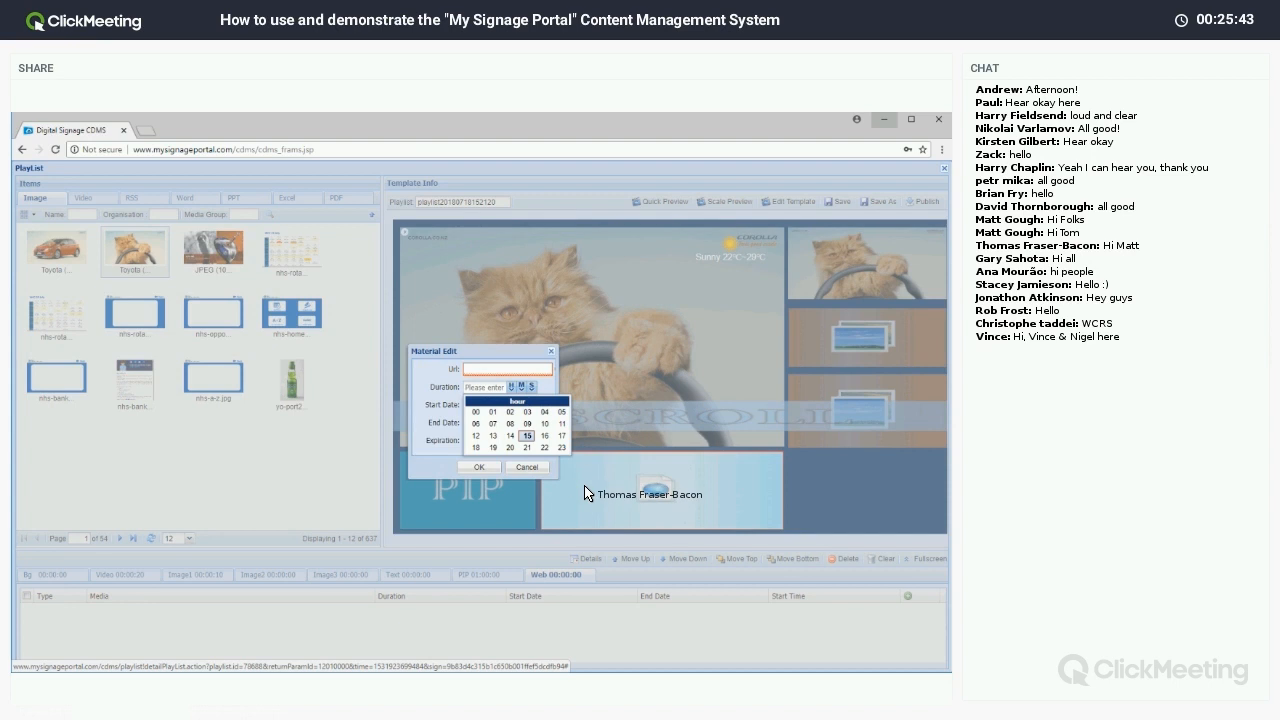
click(522, 387)
click(550, 352)
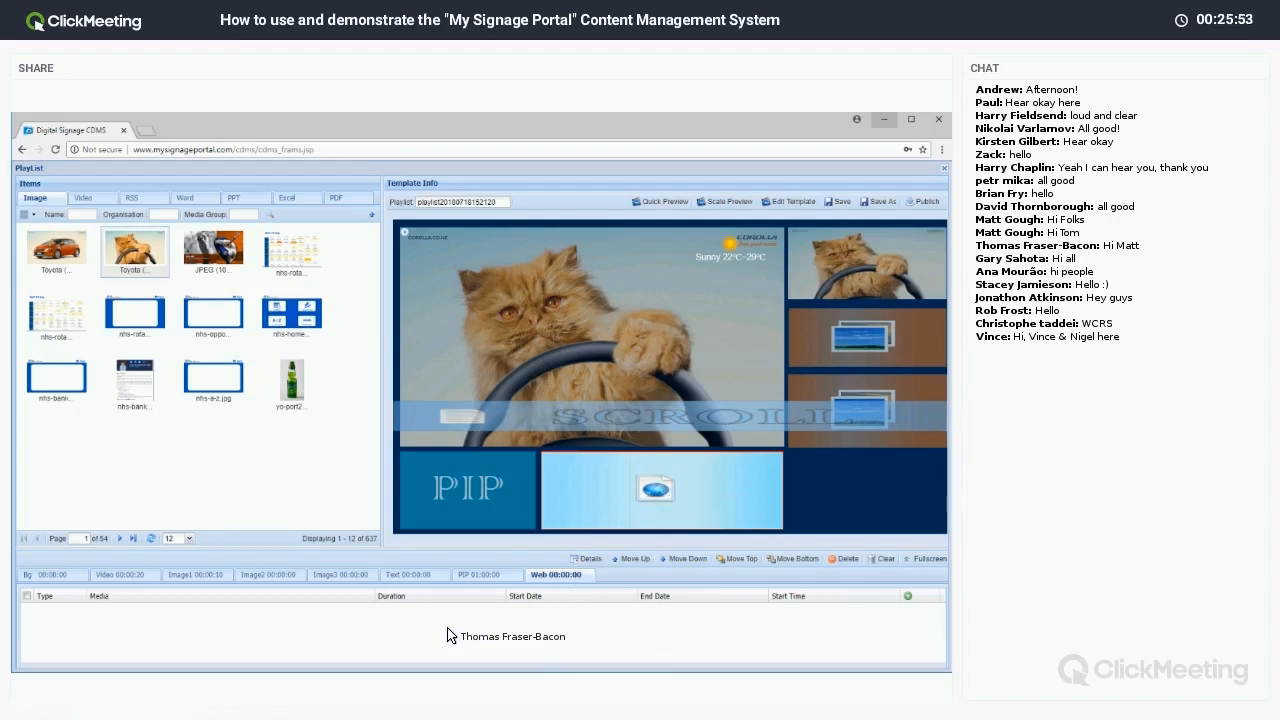
Fill the SCROLL zone's Text track with the bbc news world RSS feed.
click(507, 416)
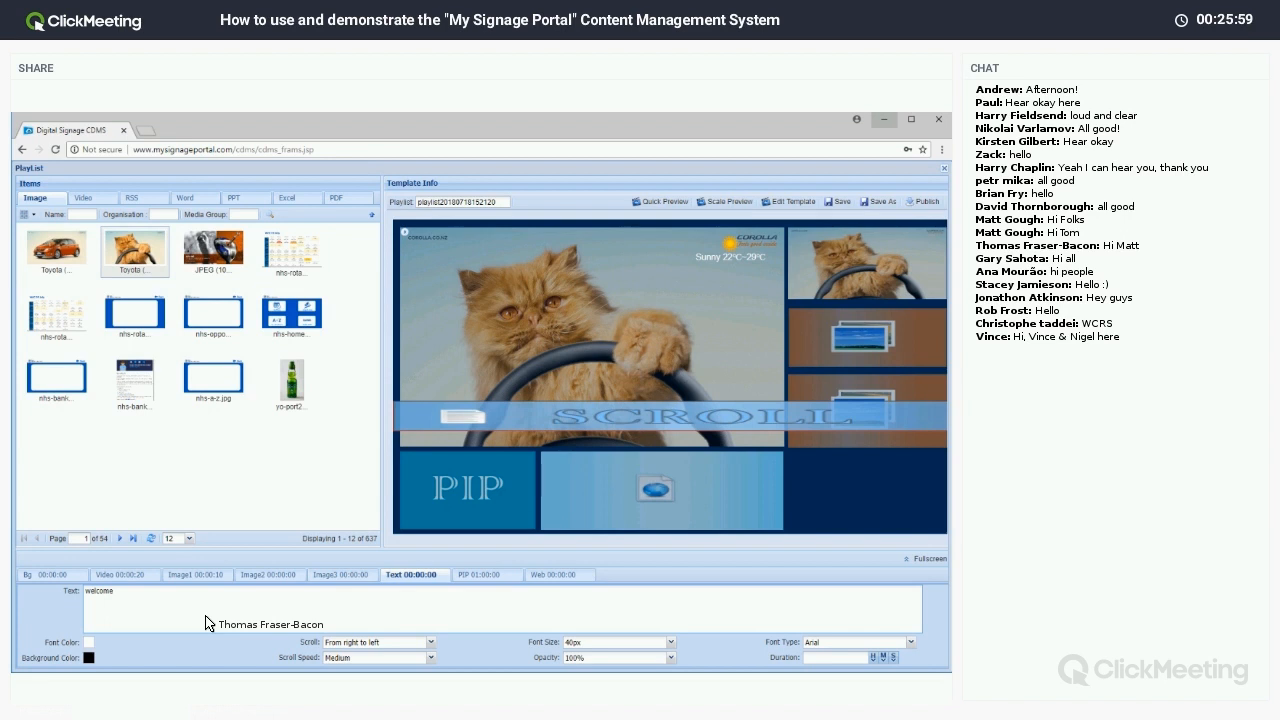
click(144, 200)
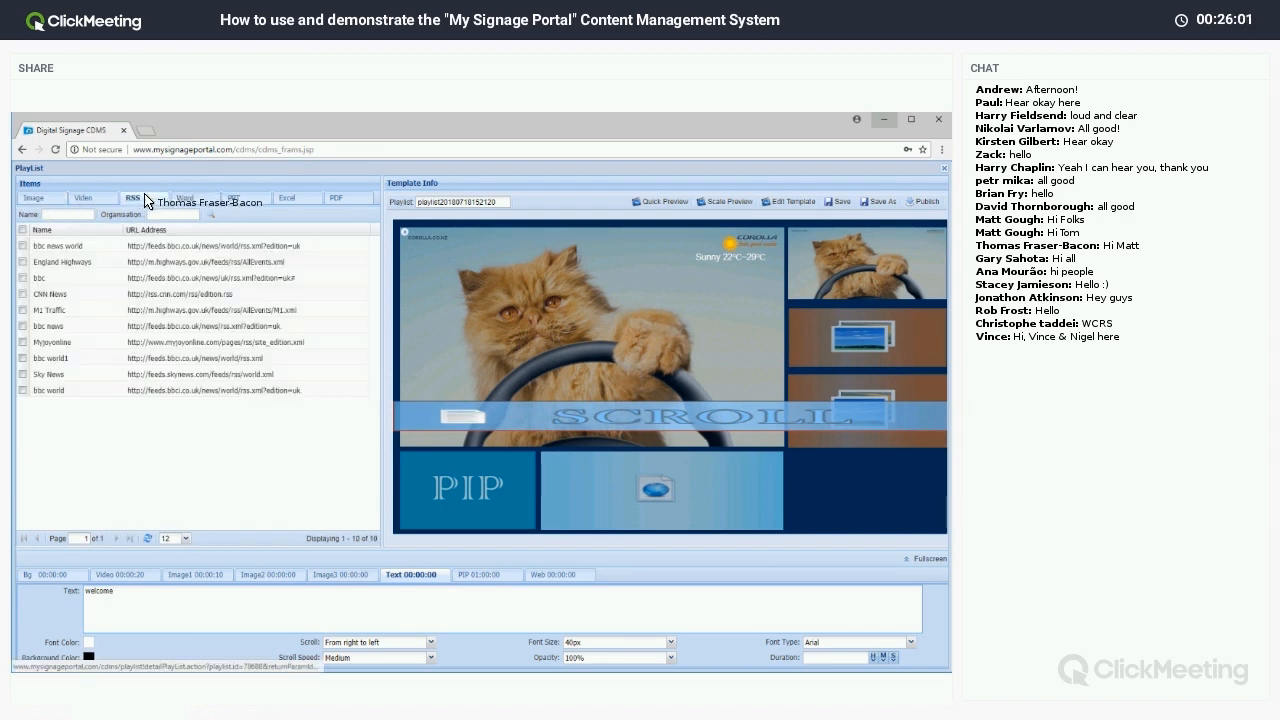
click(106, 245)
drag(106, 262, 152, 621)
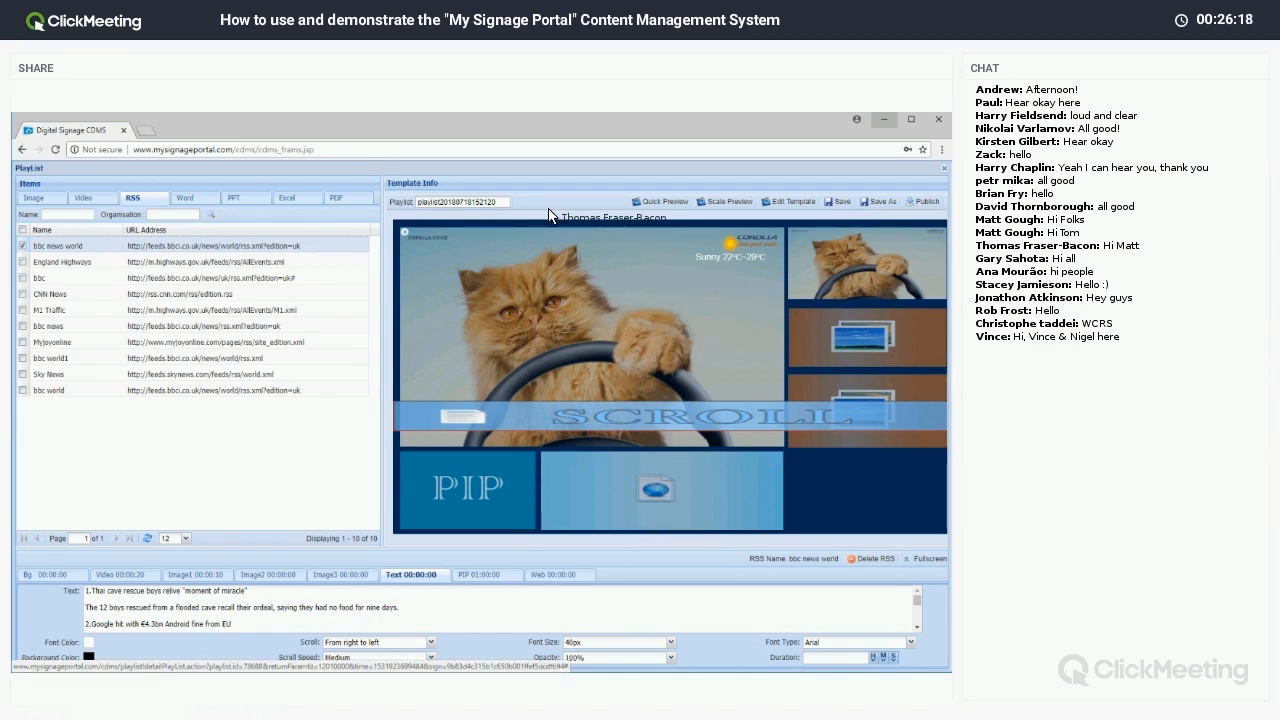
Save the playlist, acknowledge the Tip notice, and go to its publish page.
drag(496, 210, 406, 211)
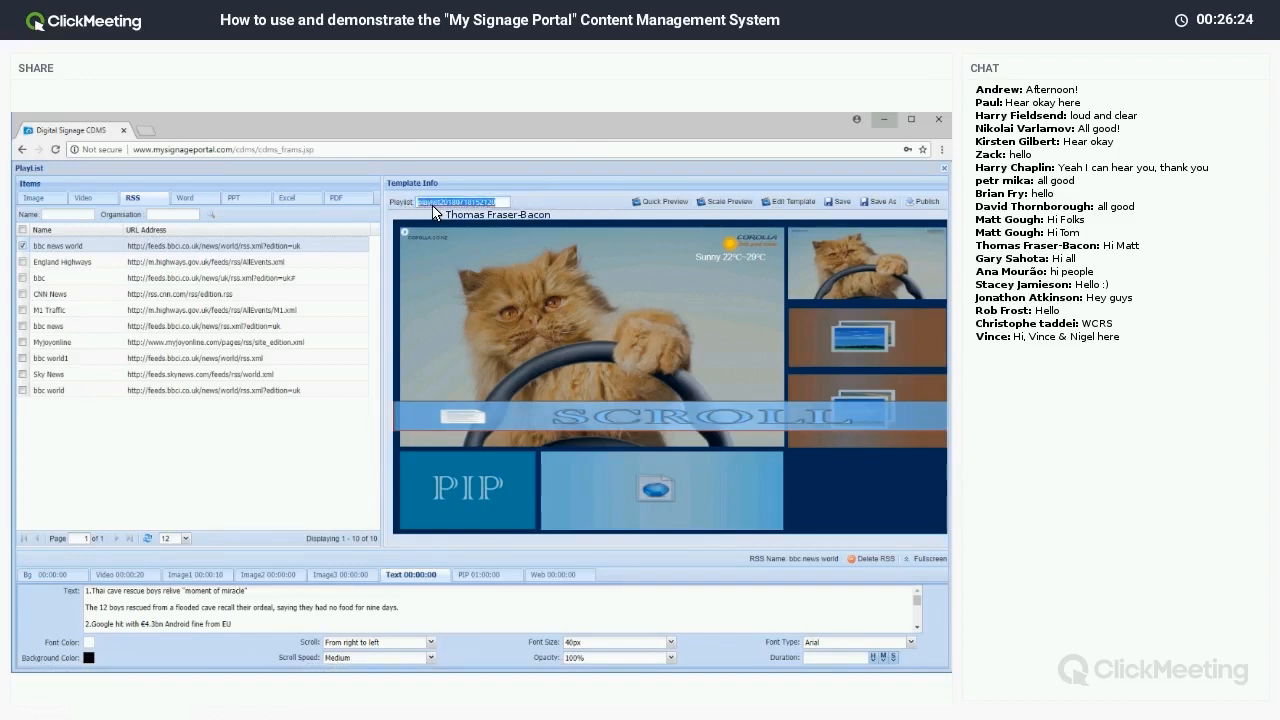
click(842, 205)
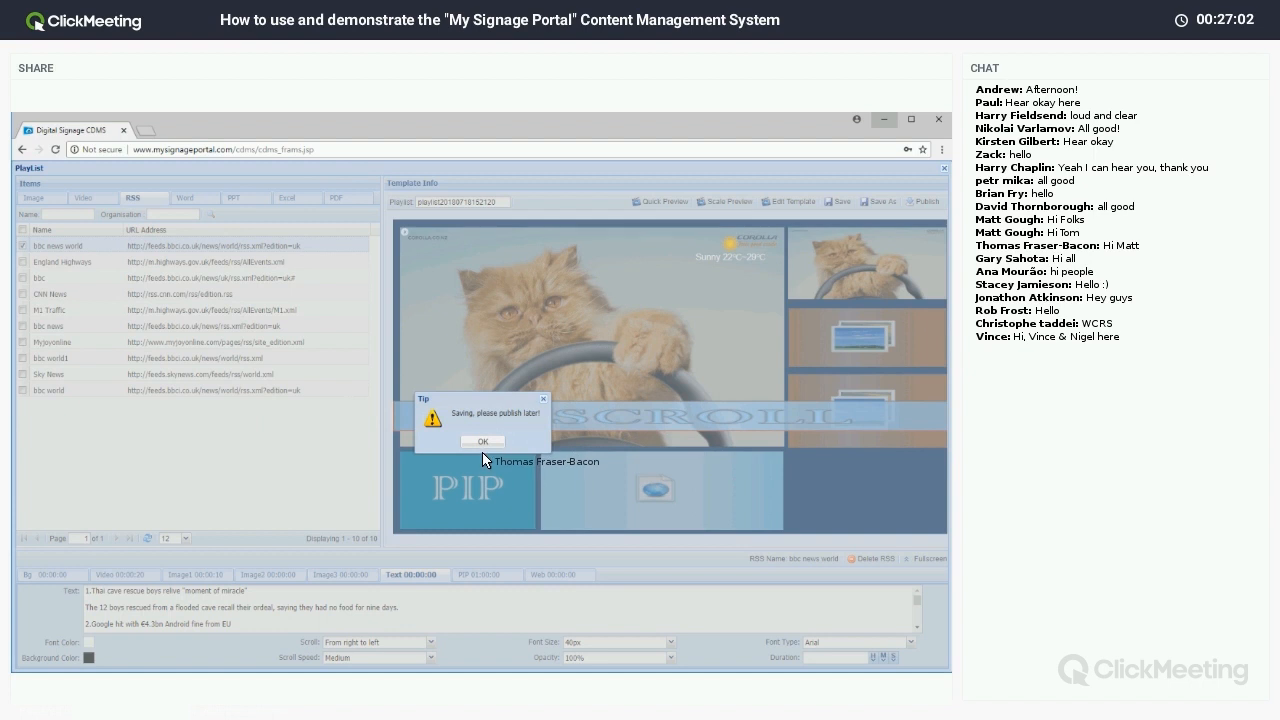
click(483, 442)
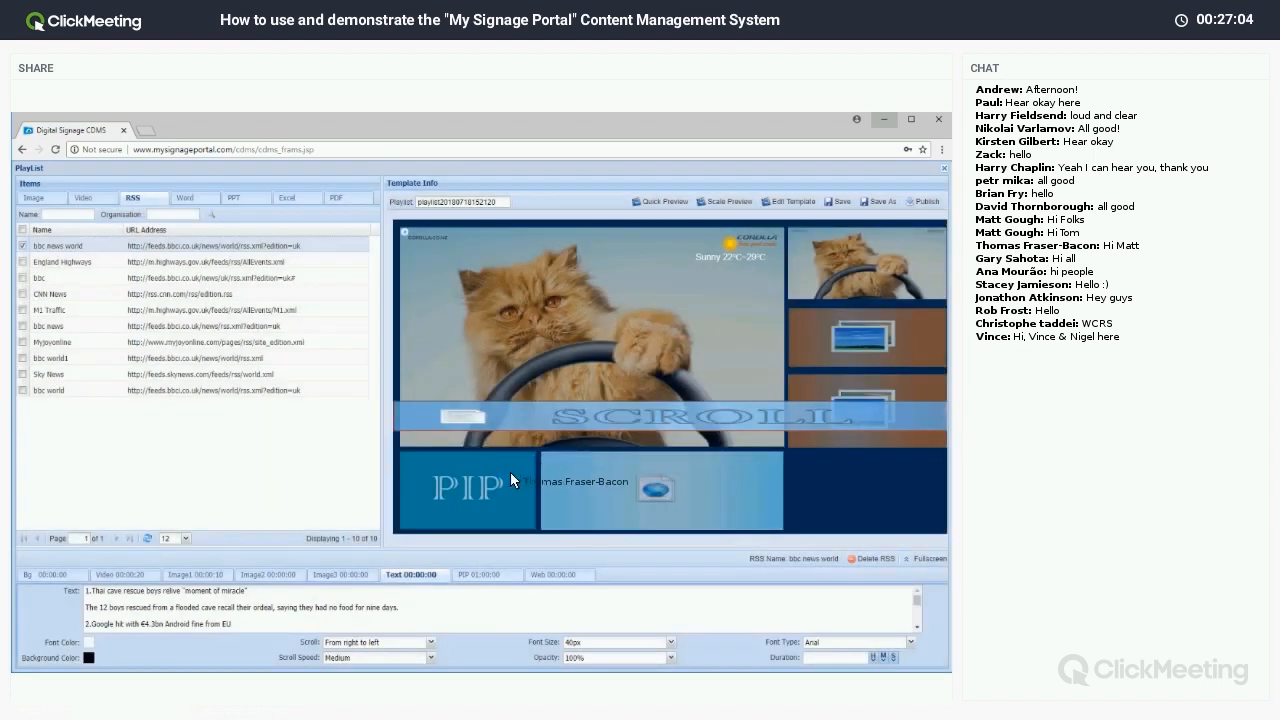
click(925, 206)
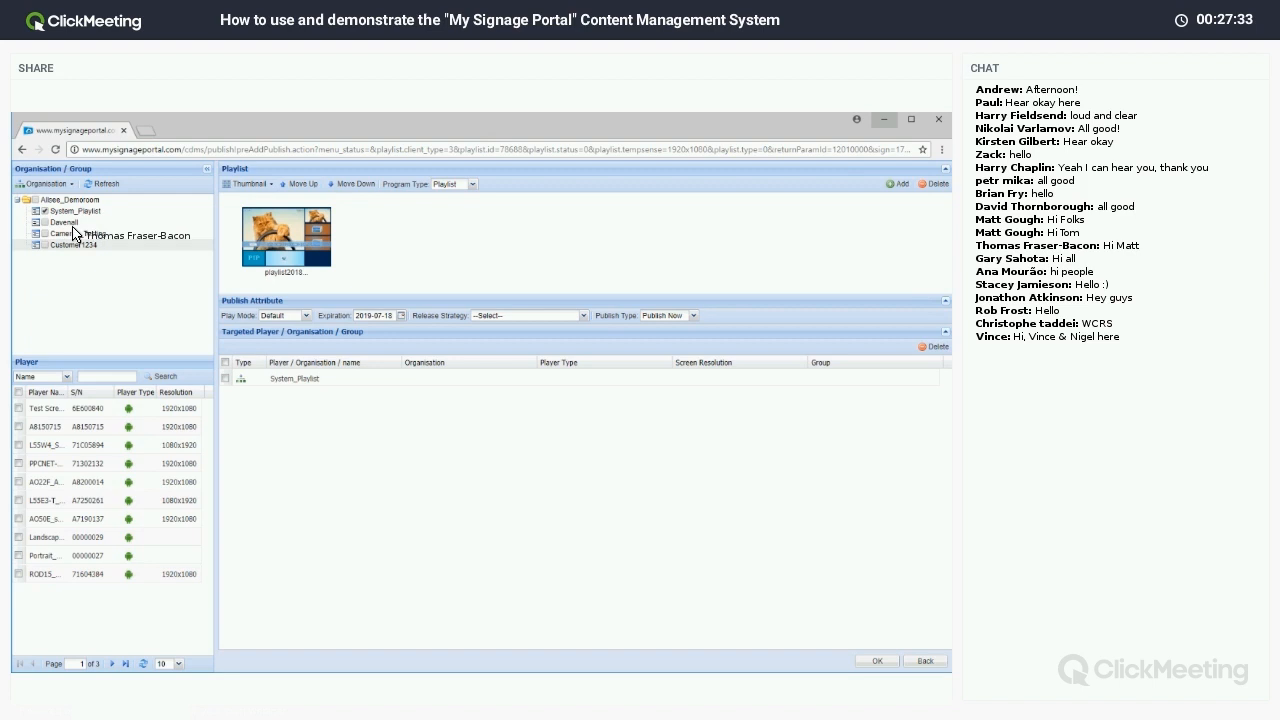
Replace the System_Playlist target with only the Test Screen Demo player.
click(44, 212)
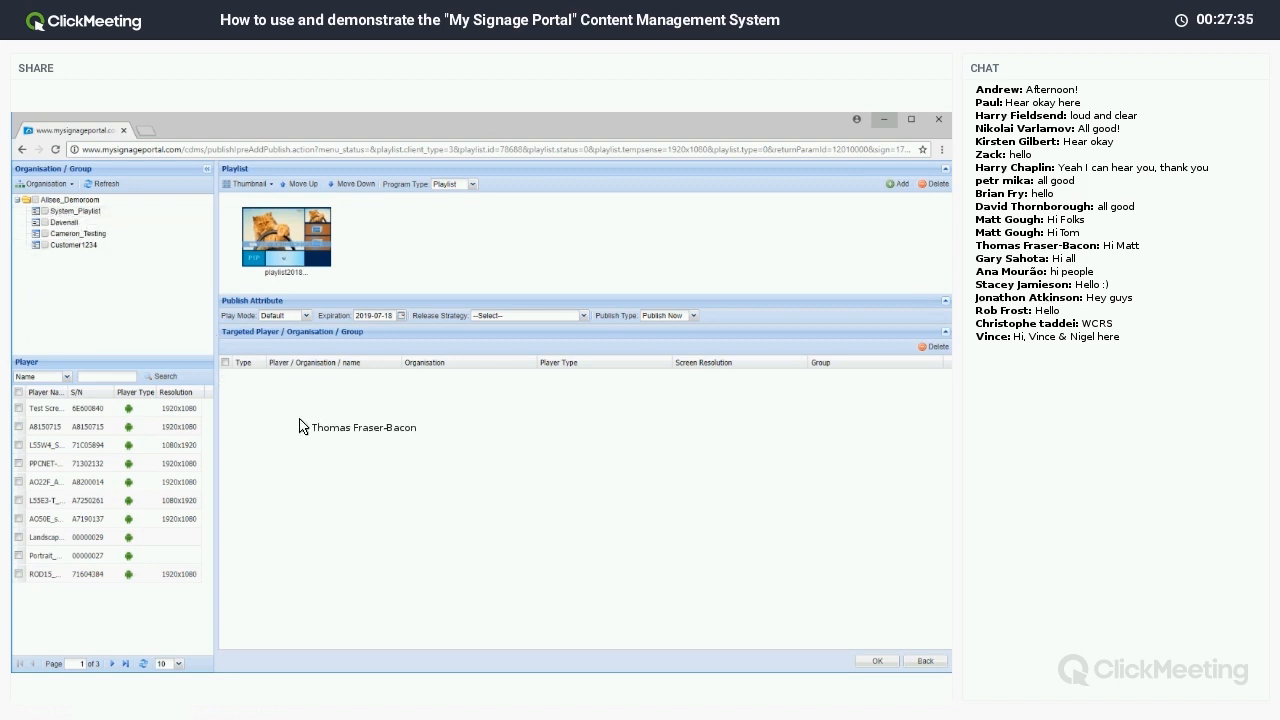
click(18, 408)
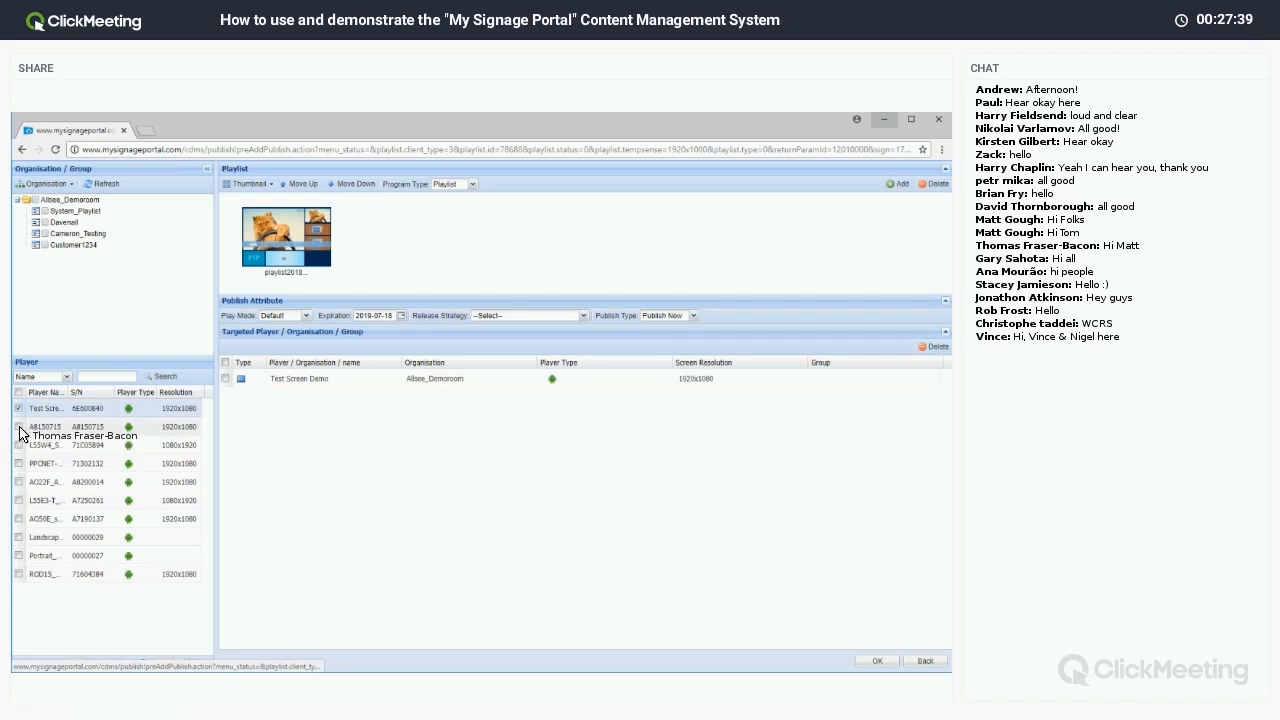
click(18, 426)
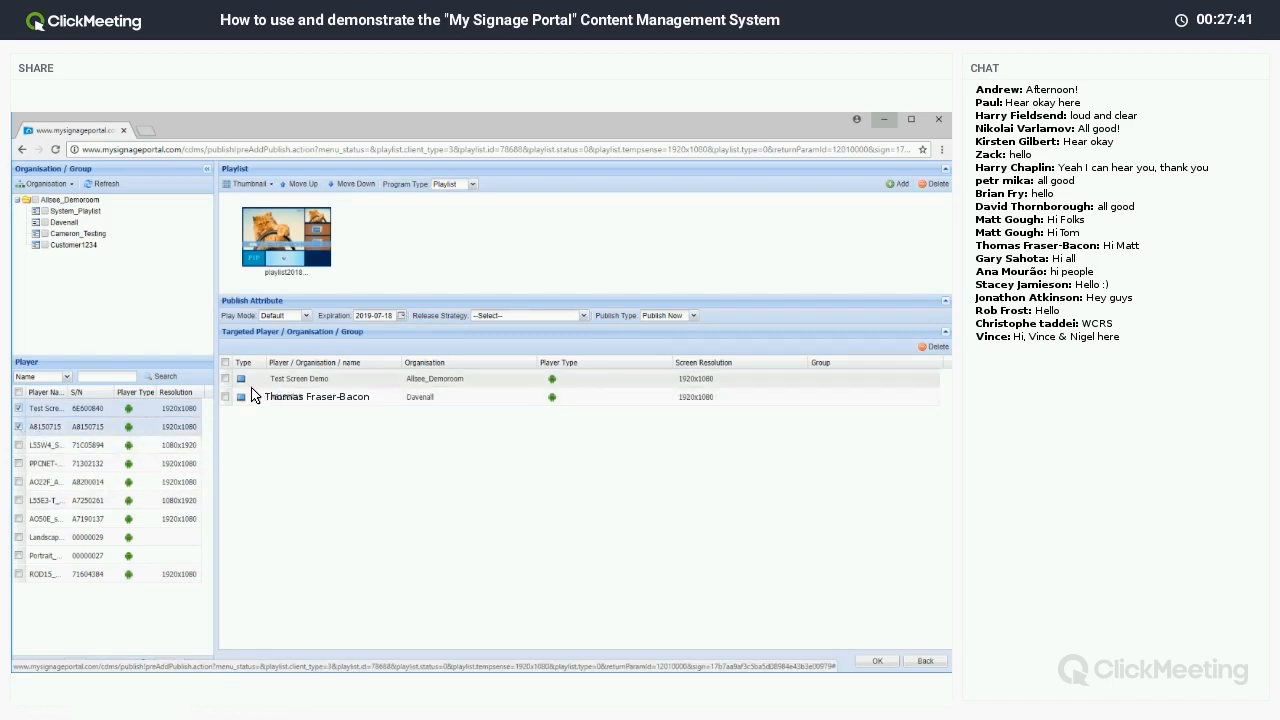
click(19, 427)
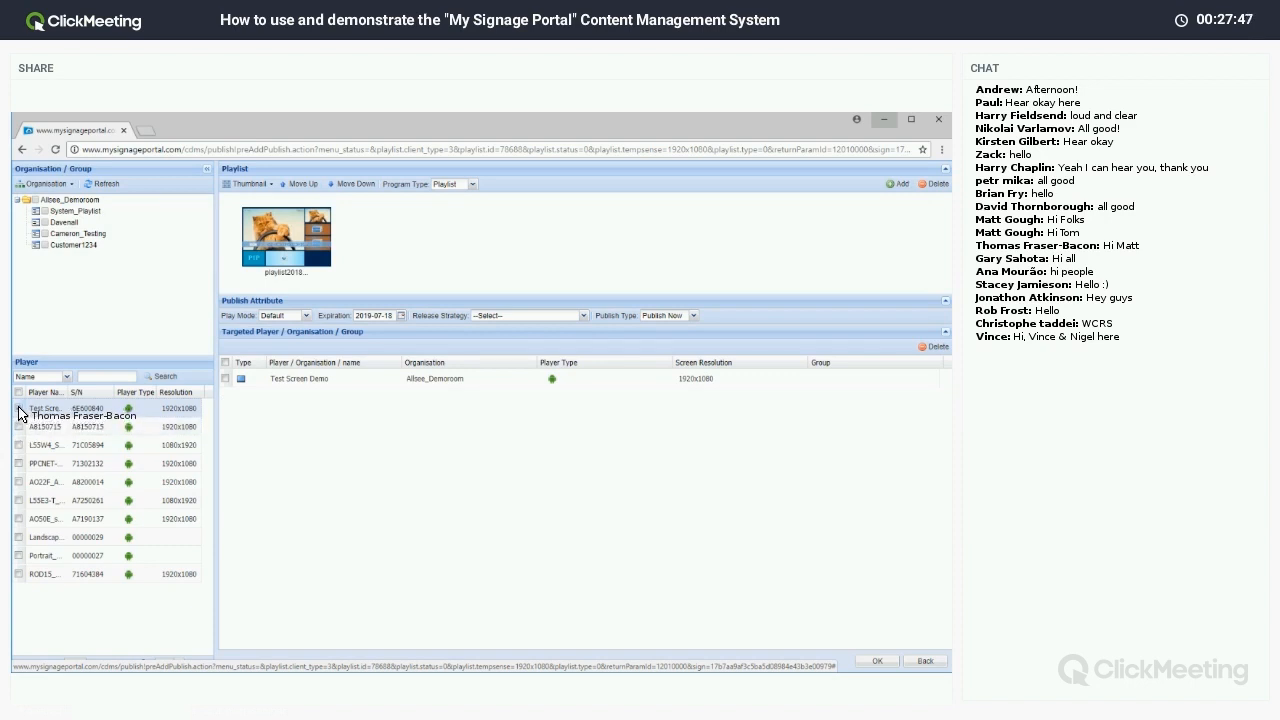
click(19, 409)
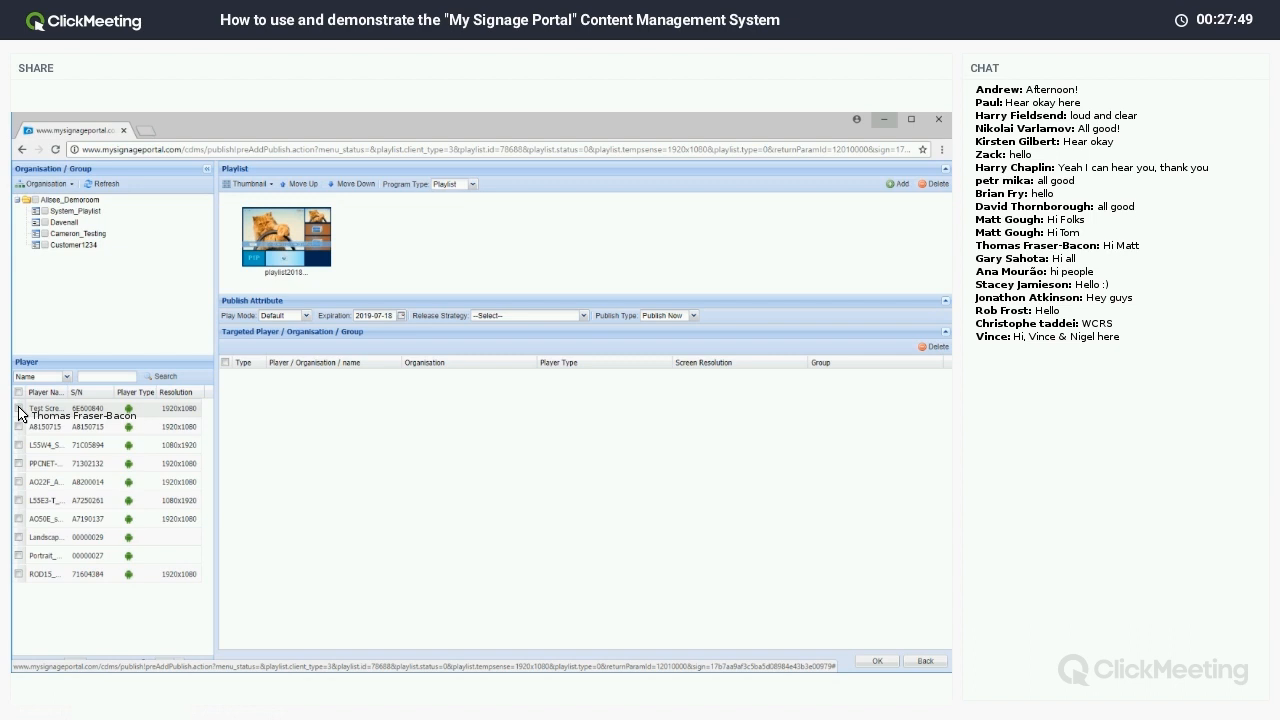
click(19, 409)
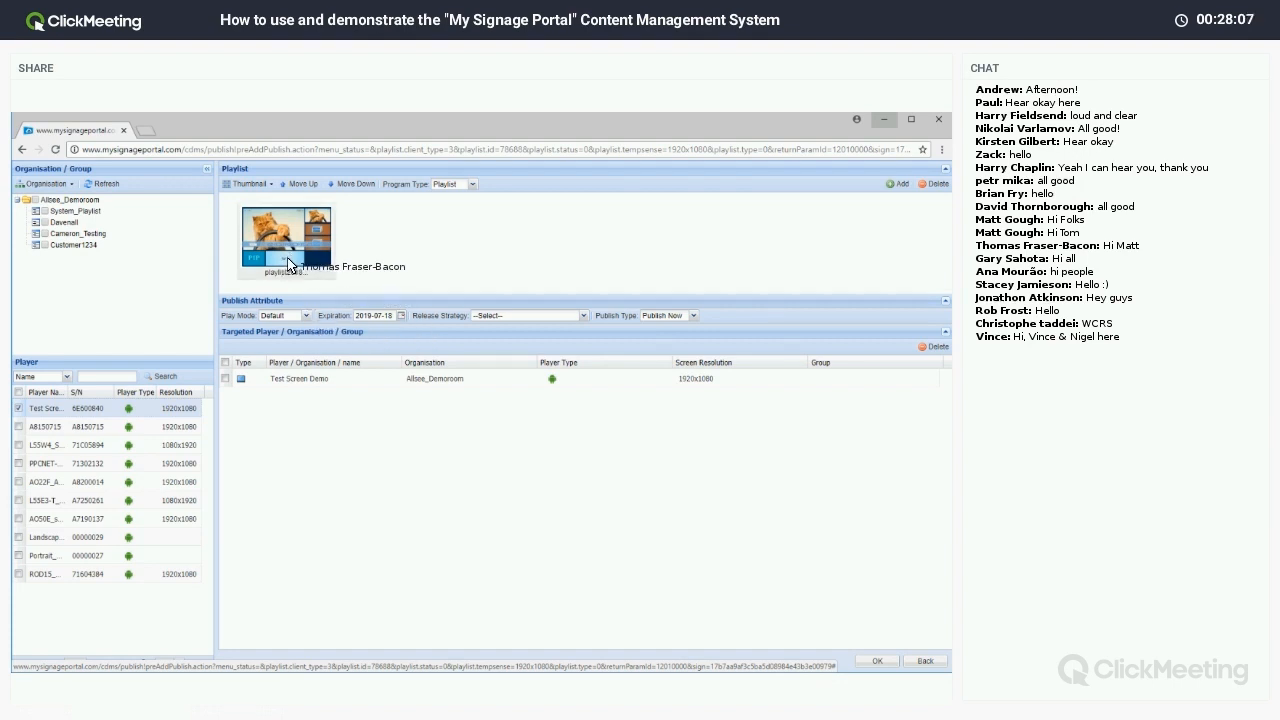
click(306, 316)
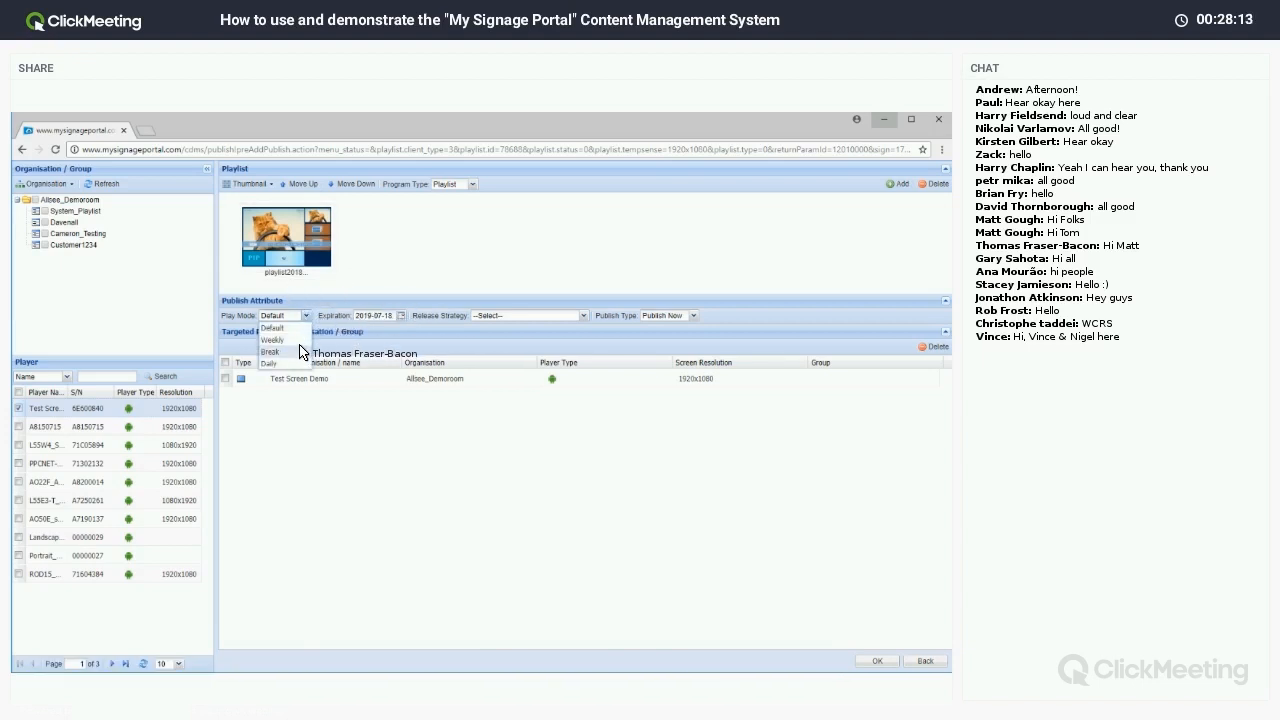
Set Weekly play mode for Tuesday and Wednesday, 13:25 to 14:25.
click(300, 350)
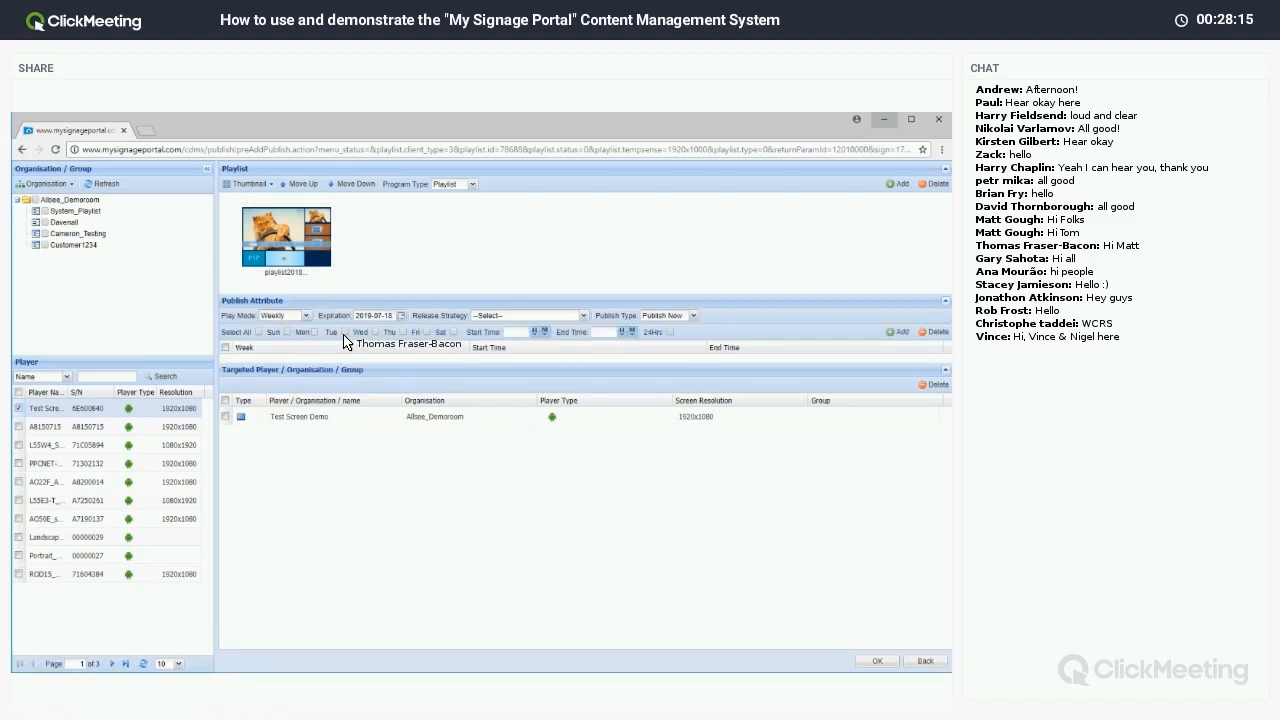
click(375, 332)
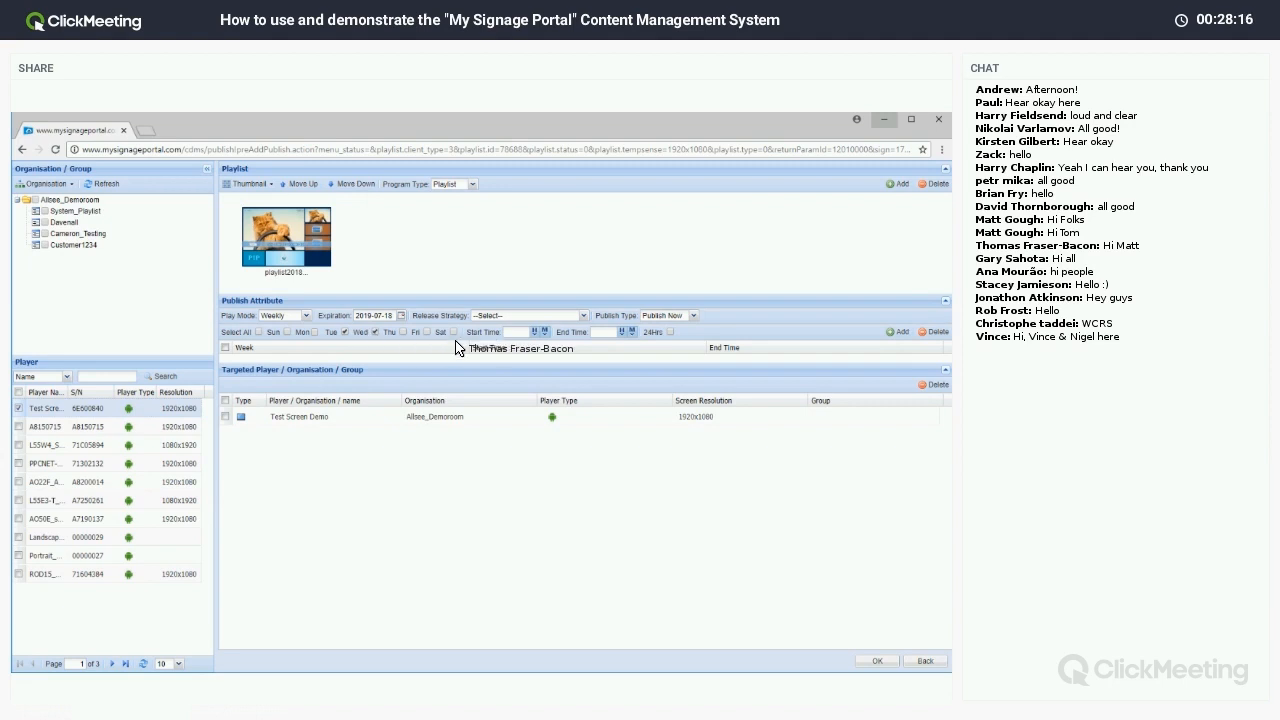
click(534, 331)
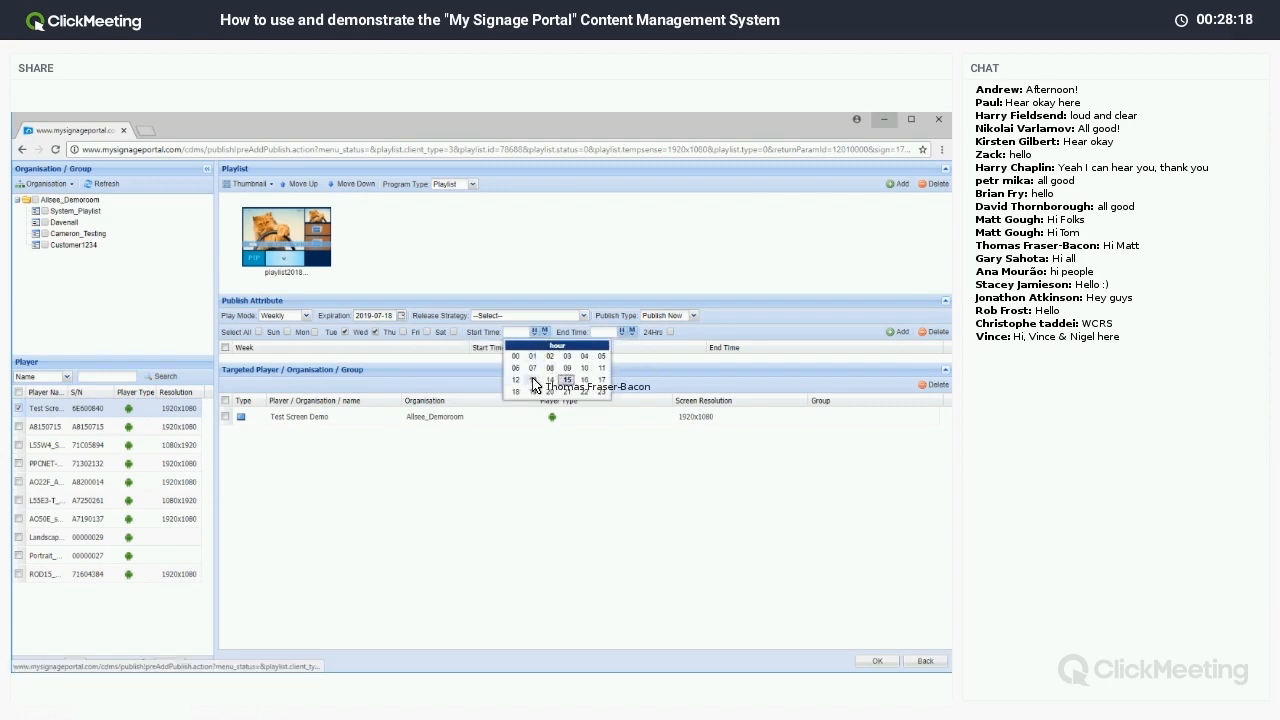
click(533, 380)
click(534, 331)
click(621, 331)
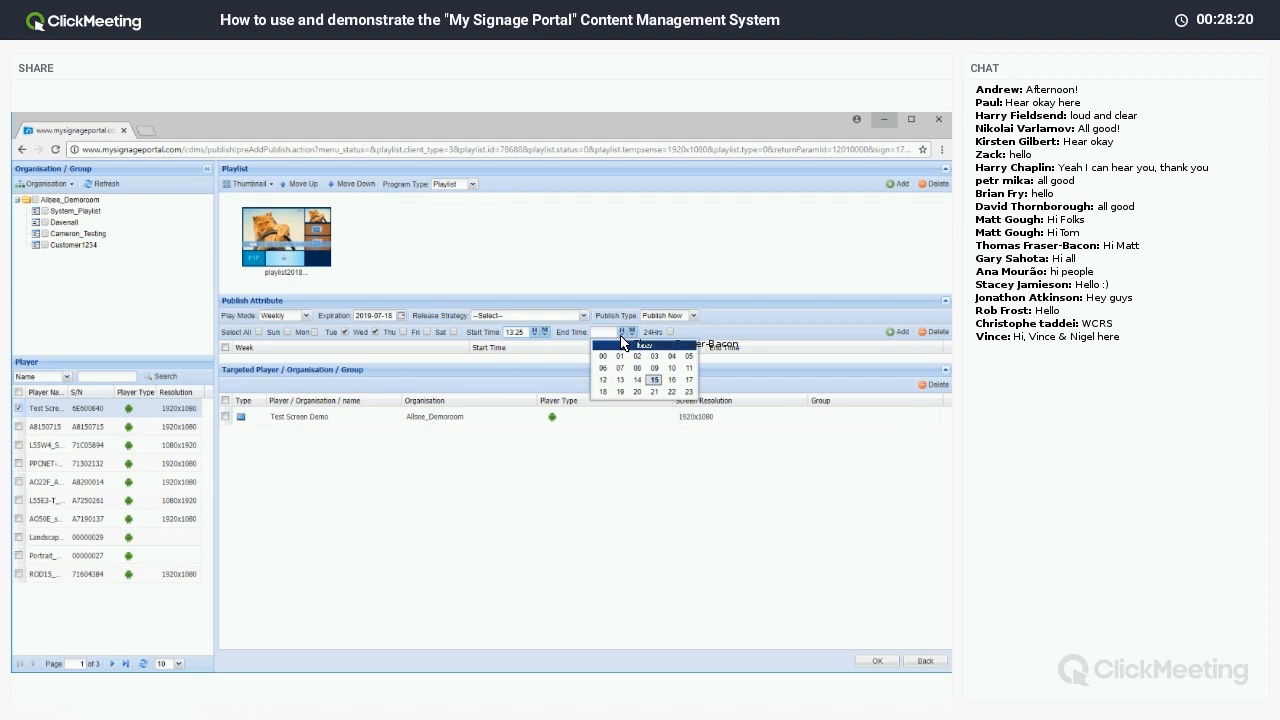
click(637, 380)
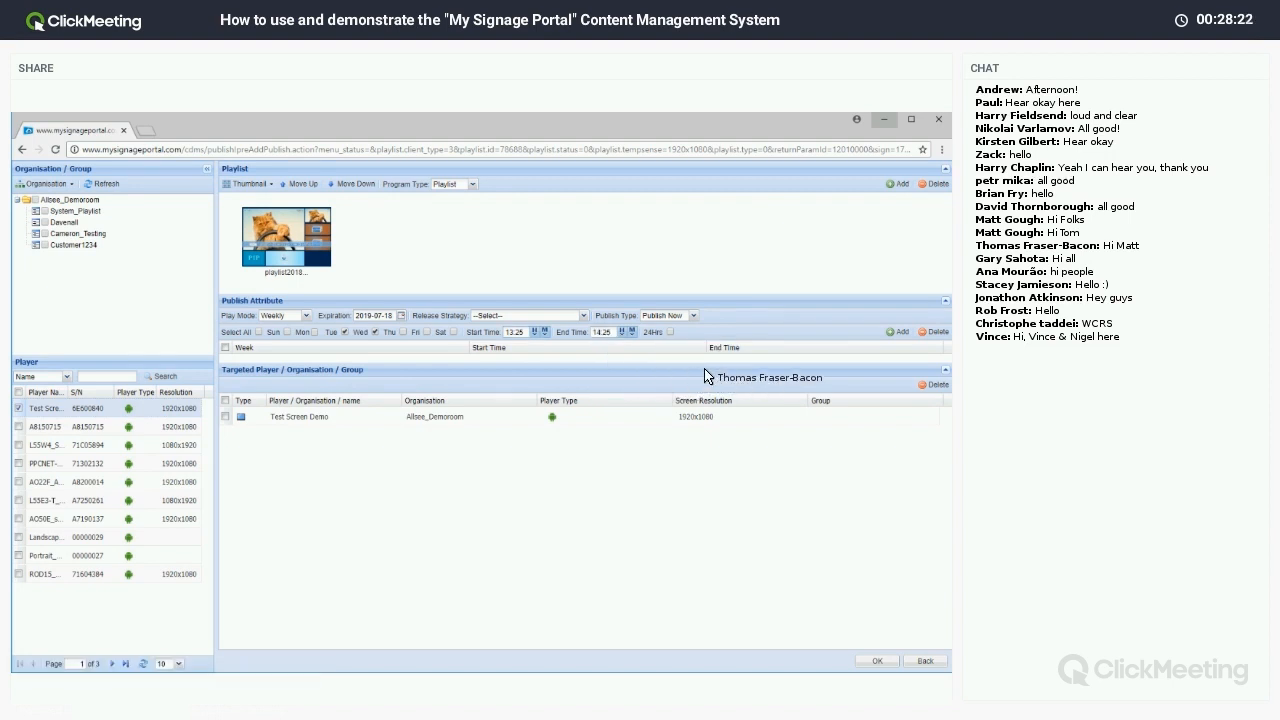
Choose Additional schedule as the release strategy and add the Tue–Wed slot.
click(583, 319)
click(568, 350)
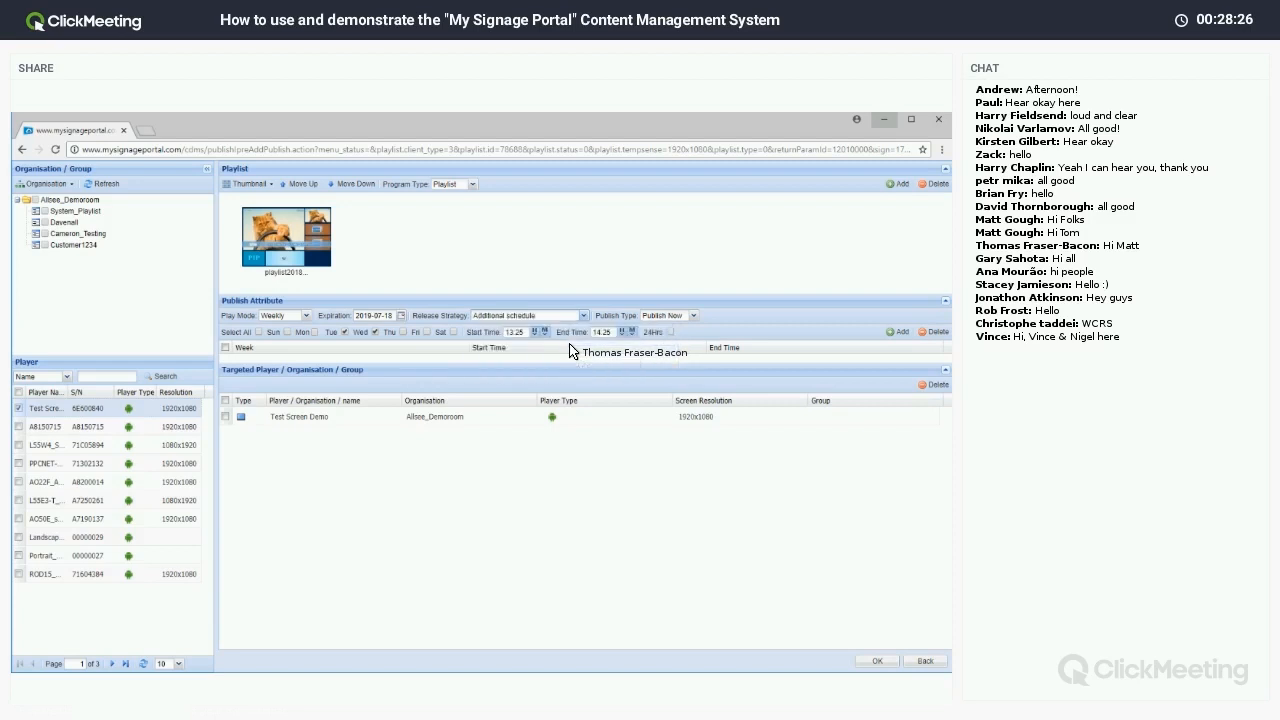
click(893, 331)
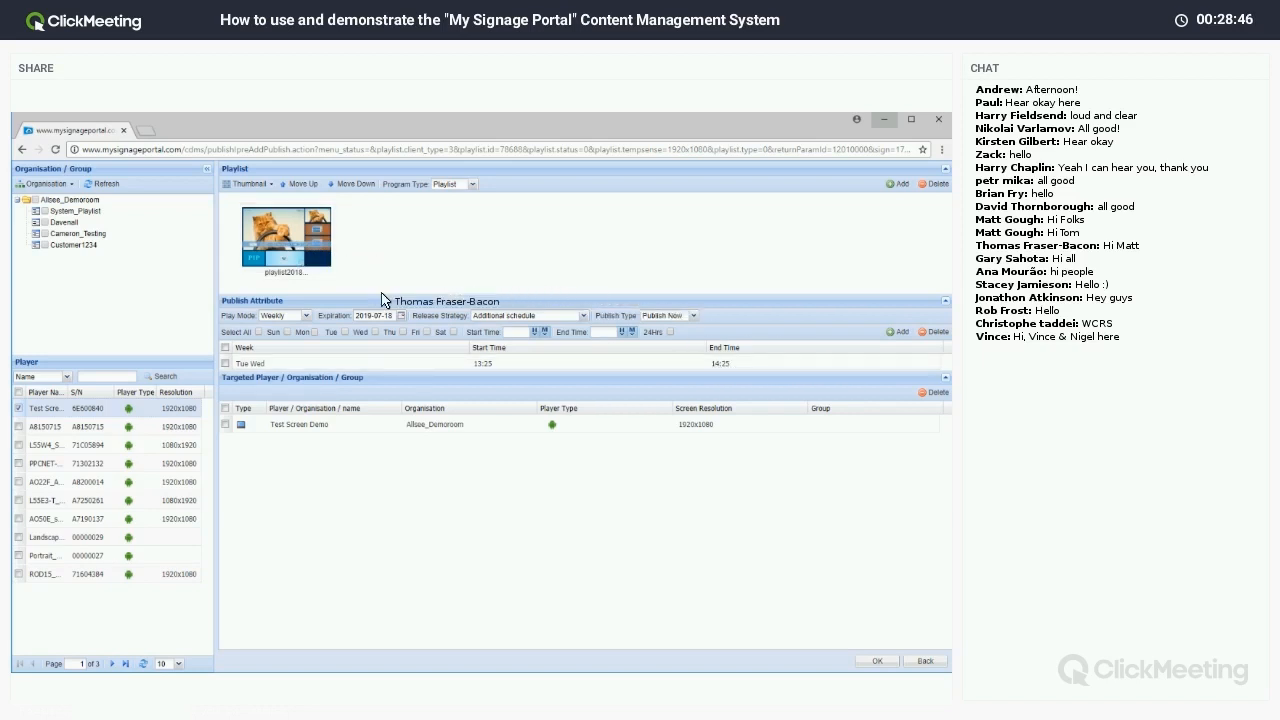
Switch to Daily play mode and add a 2018-07-21 to 2018-07-22 slot.
click(307, 316)
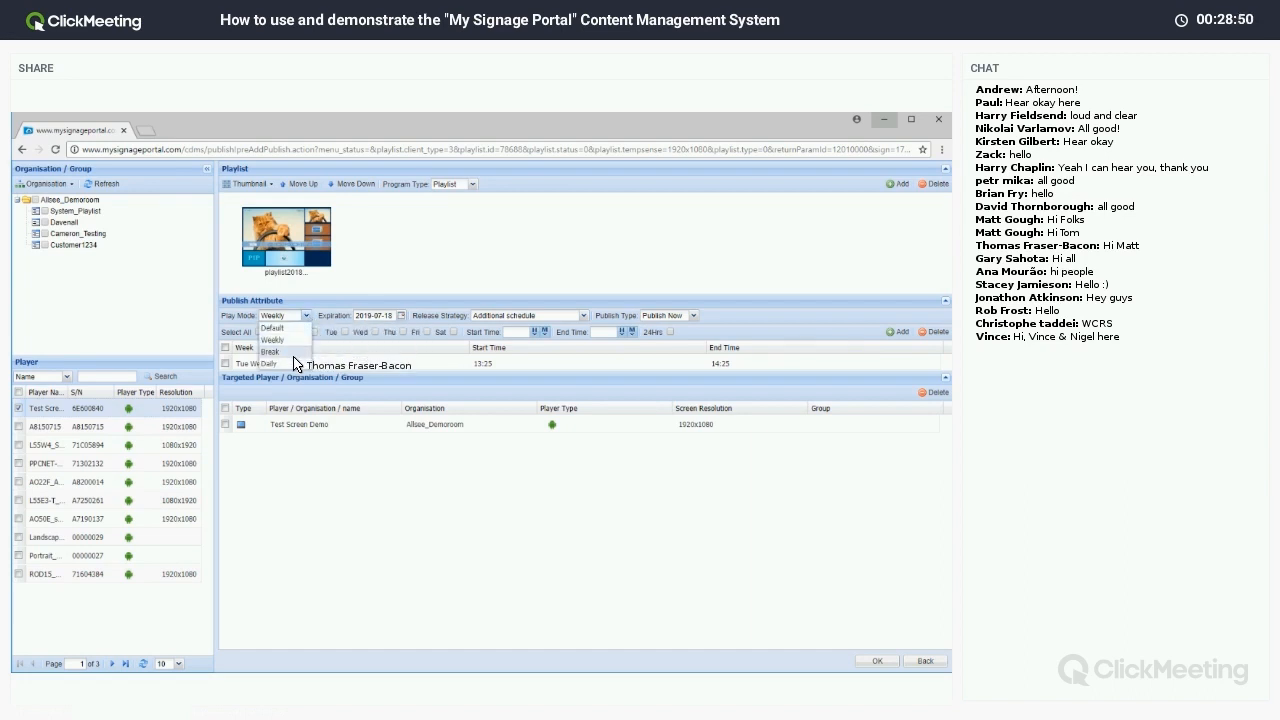
click(296, 364)
click(306, 332)
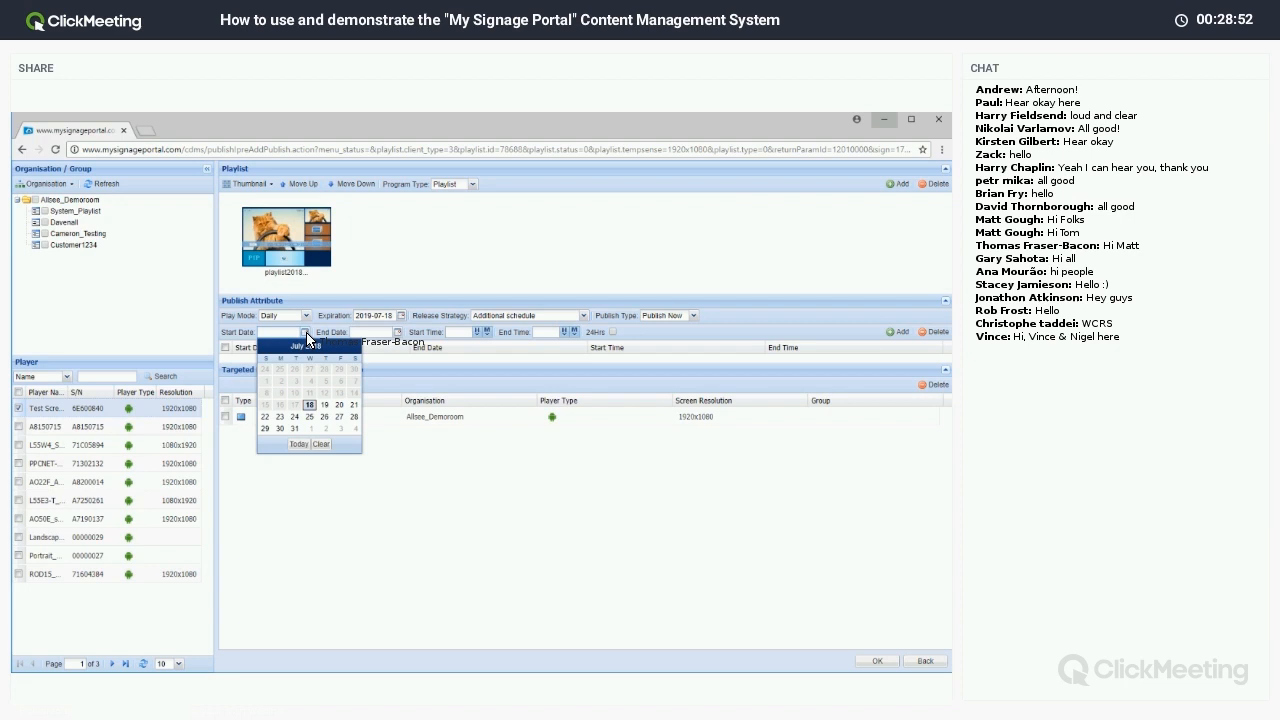
click(352, 404)
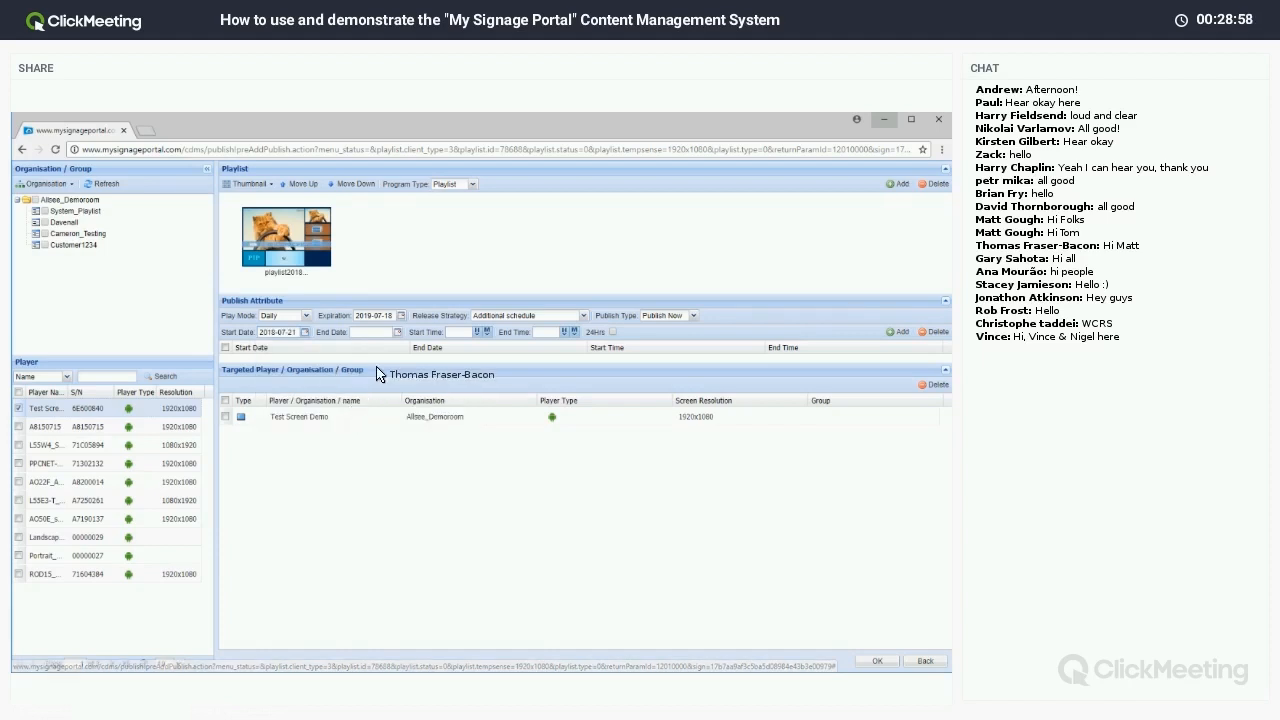
click(374, 332)
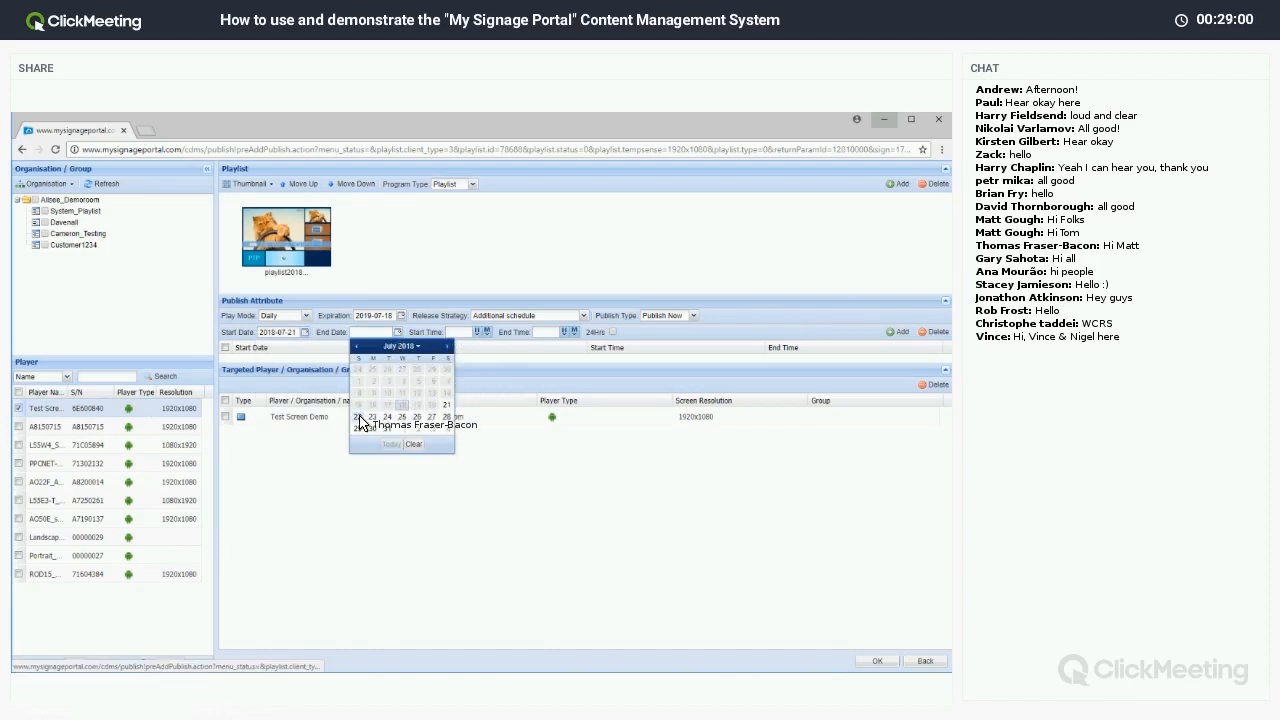
click(359, 417)
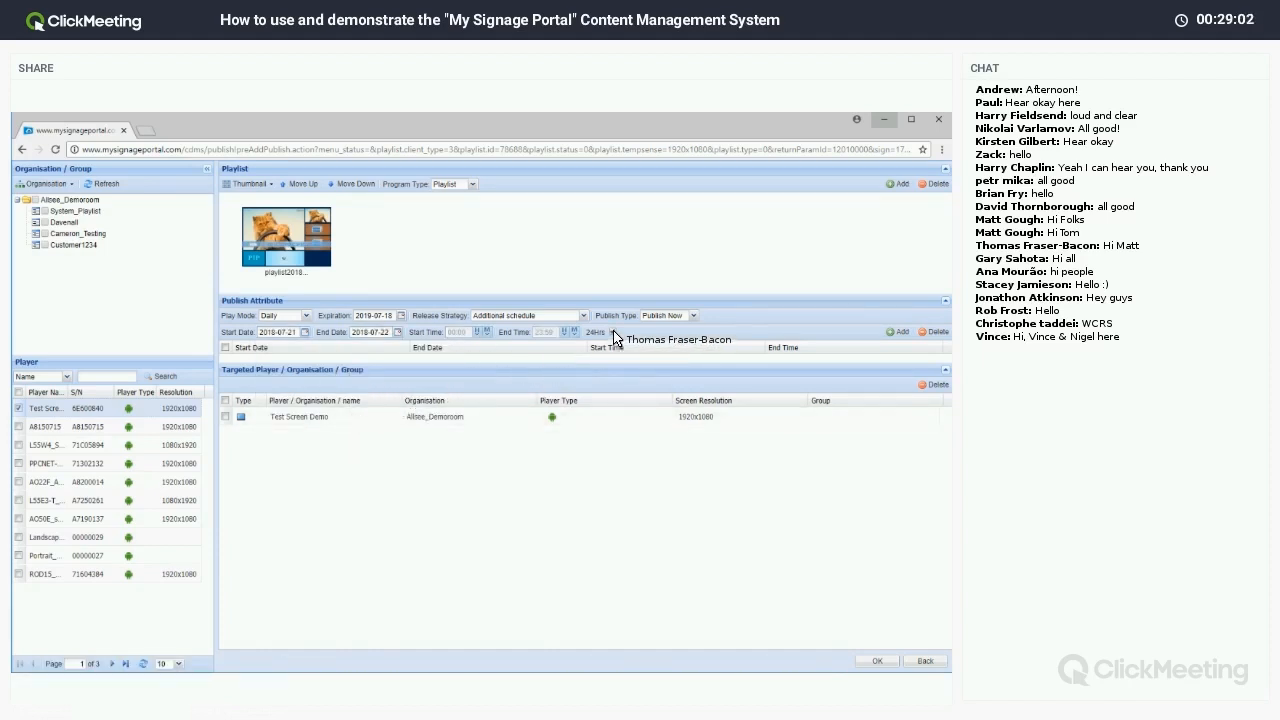
click(895, 333)
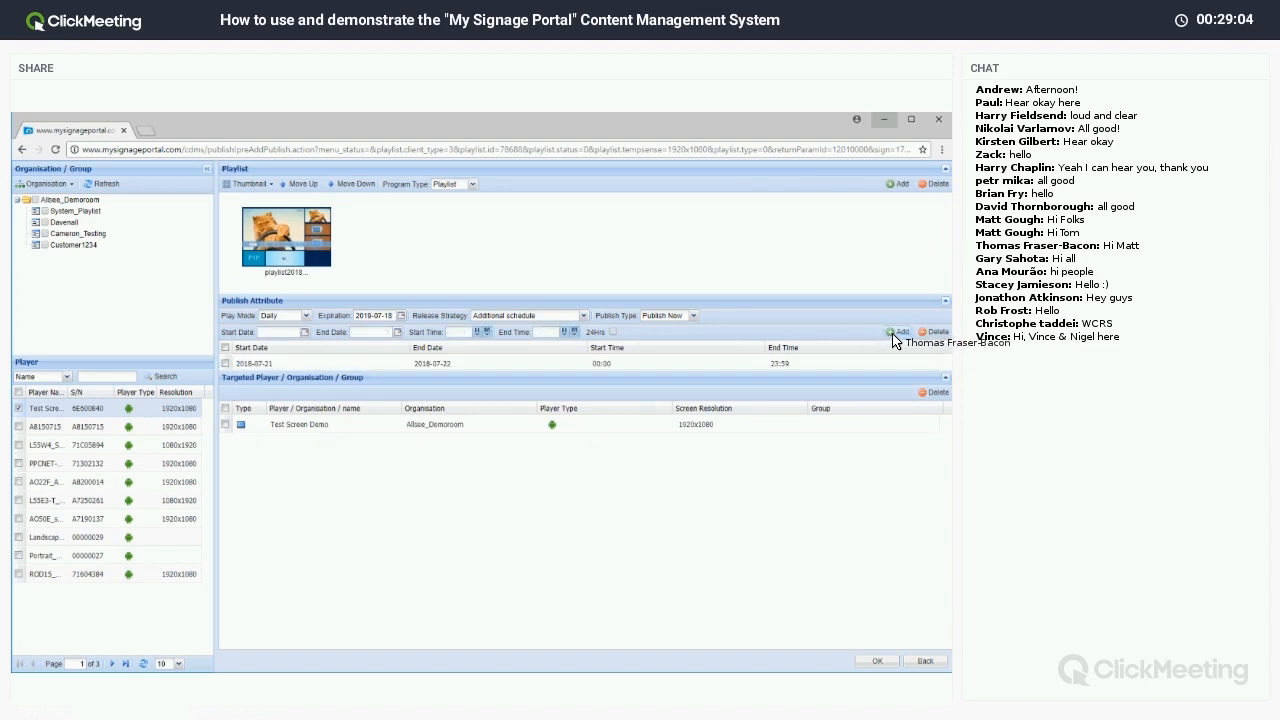
Add a second all-day period from 2018-07-28 to 2018-07-29, 00:00–23:59.
click(305, 334)
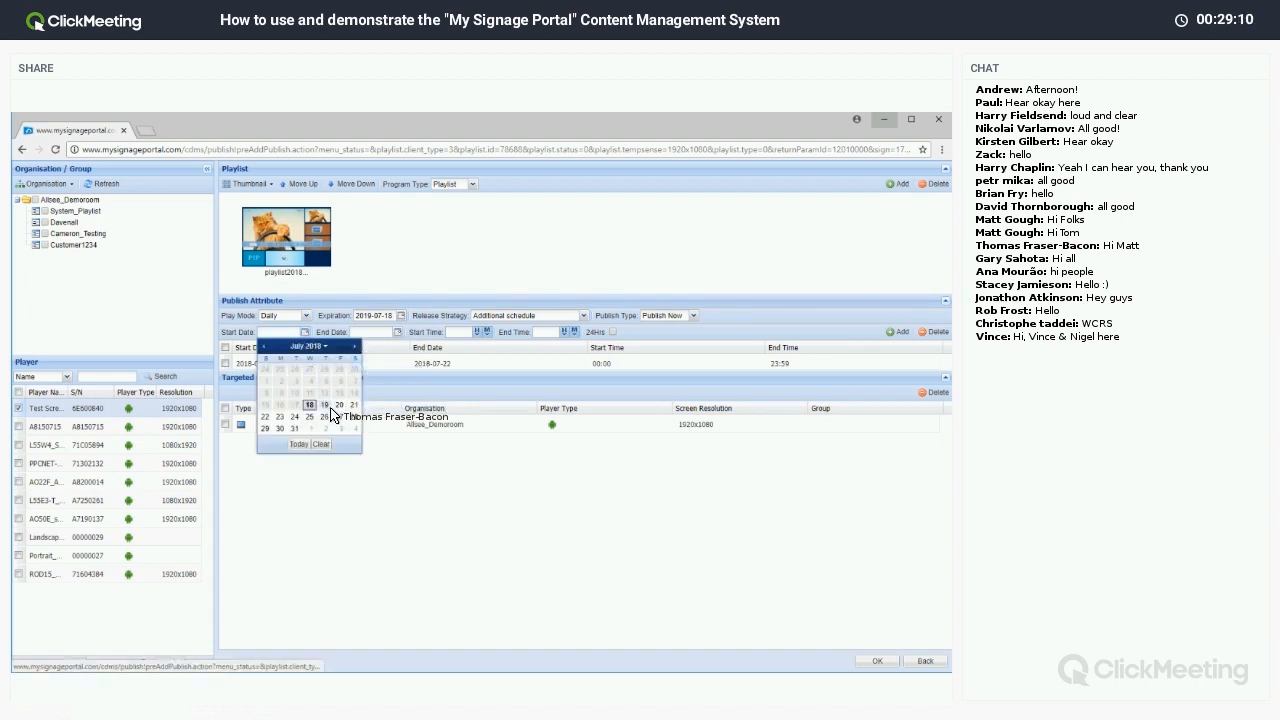
click(340, 418)
click(385, 332)
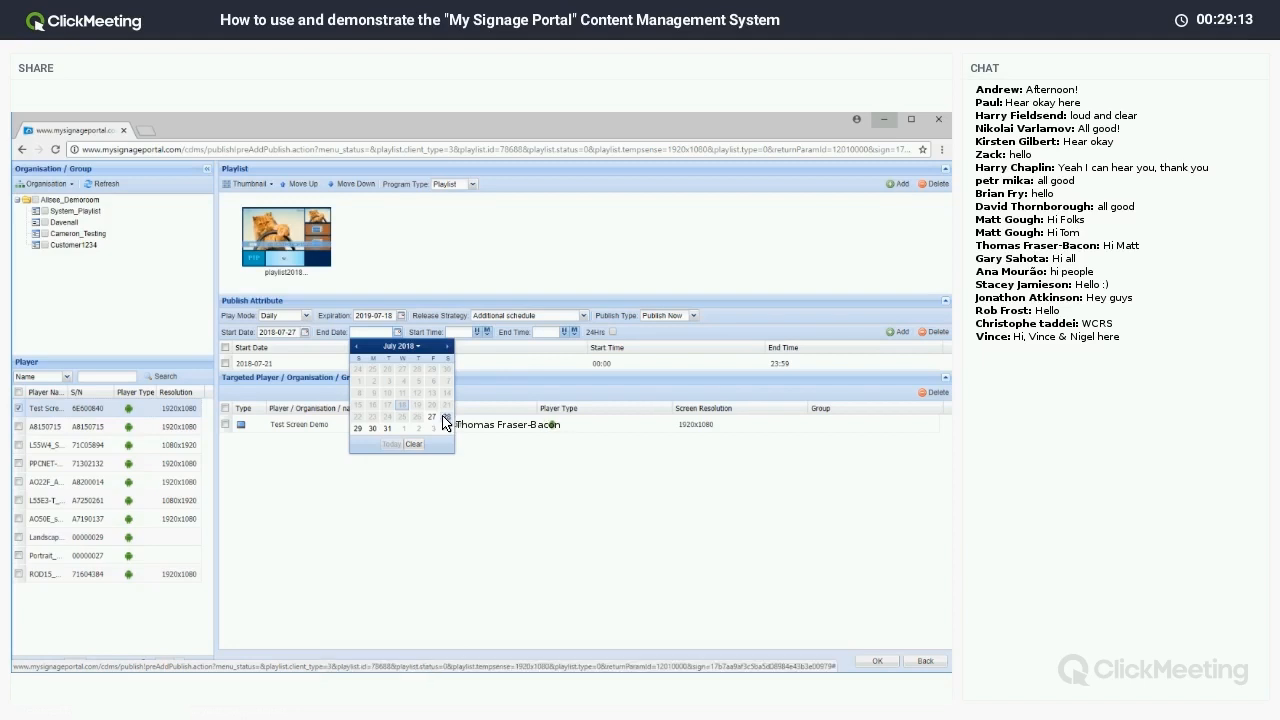
click(305, 332)
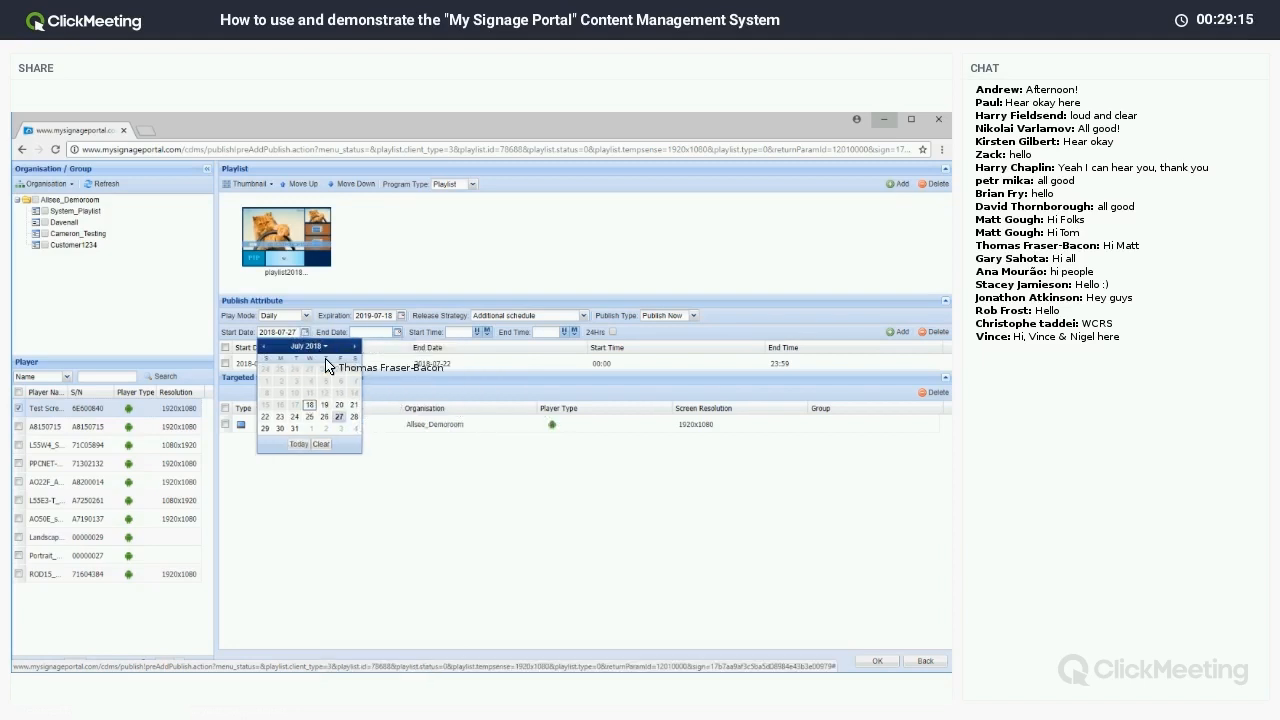
click(354, 416)
click(397, 332)
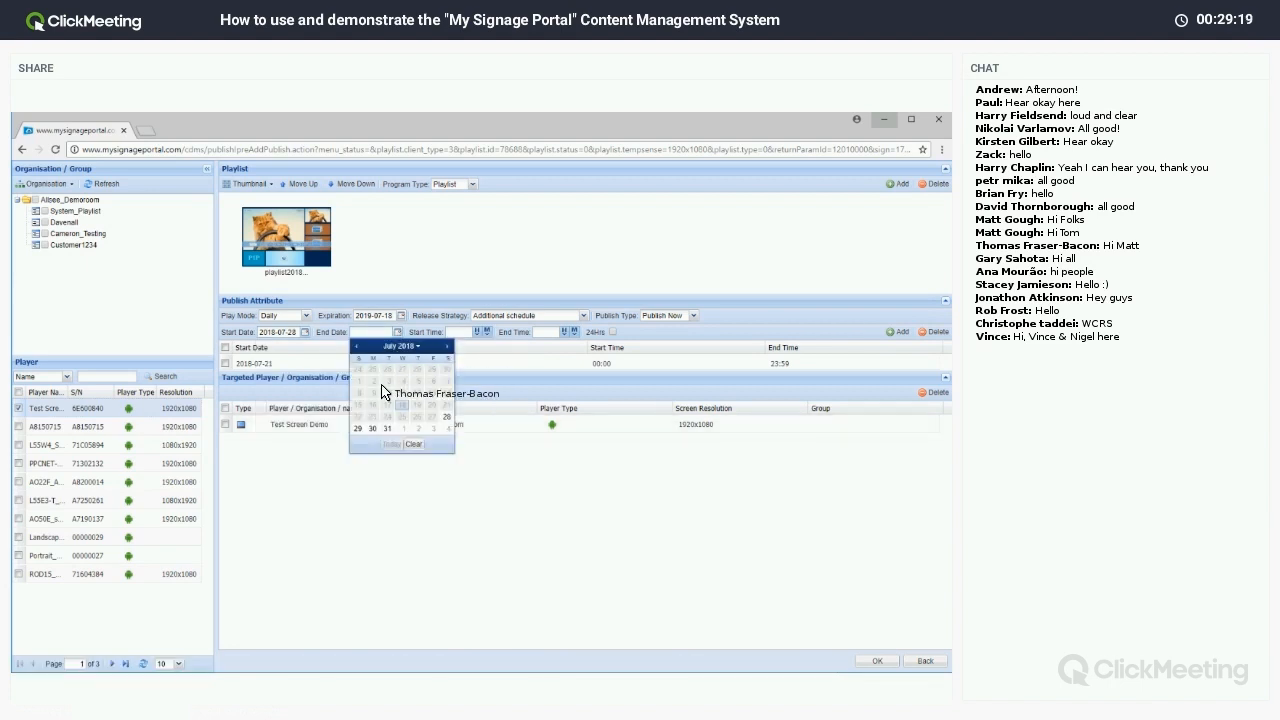
click(362, 428)
click(613, 332)
click(897, 332)
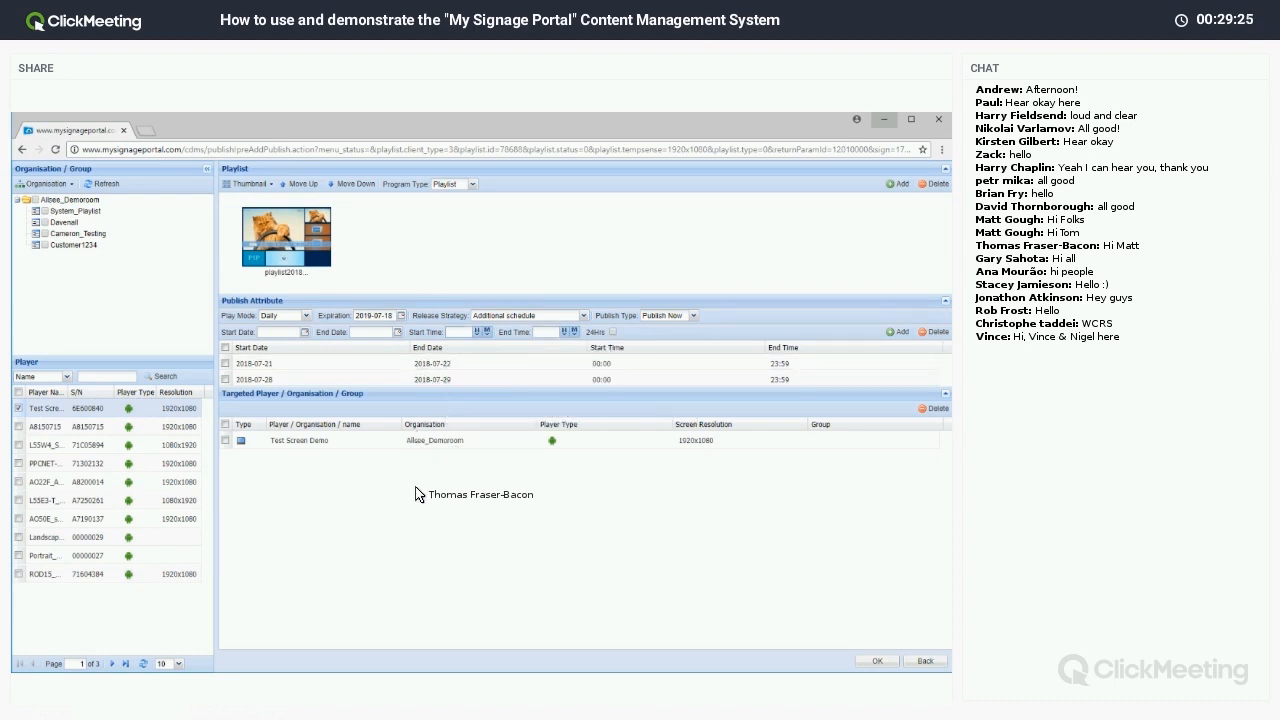
Add the second playlist from the picker to this publish.
click(895, 184)
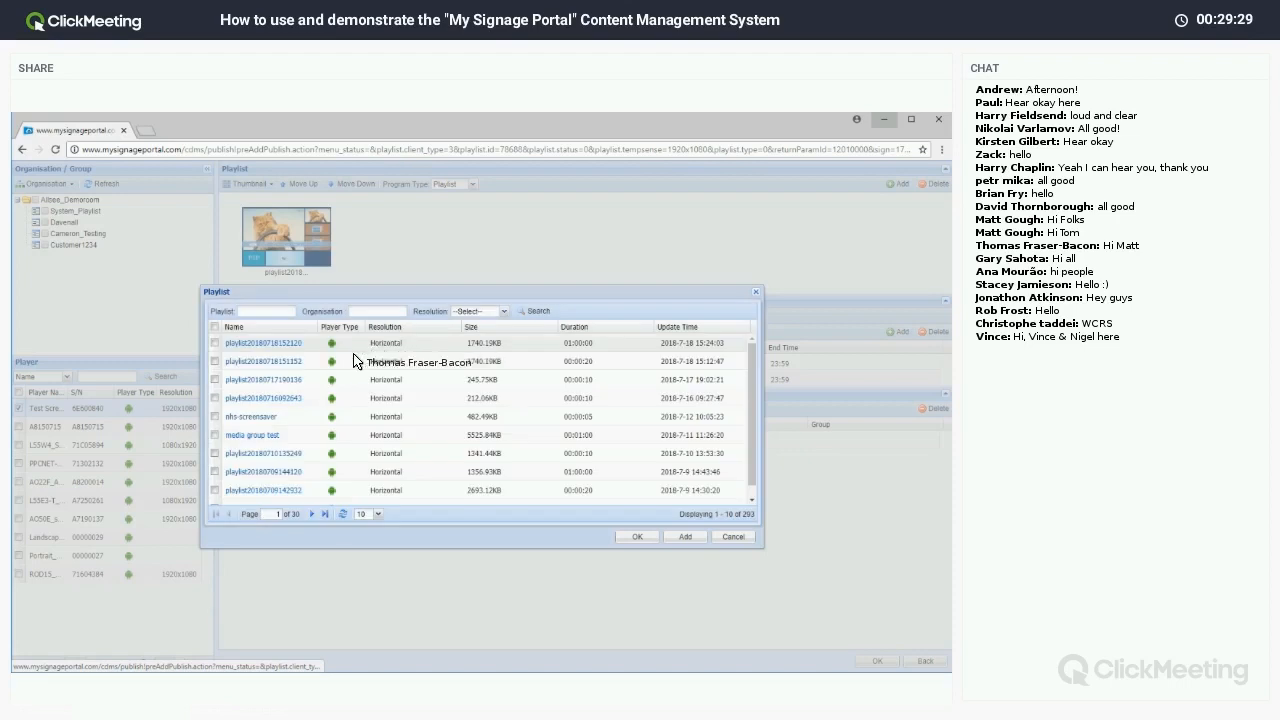
click(214, 362)
click(685, 537)
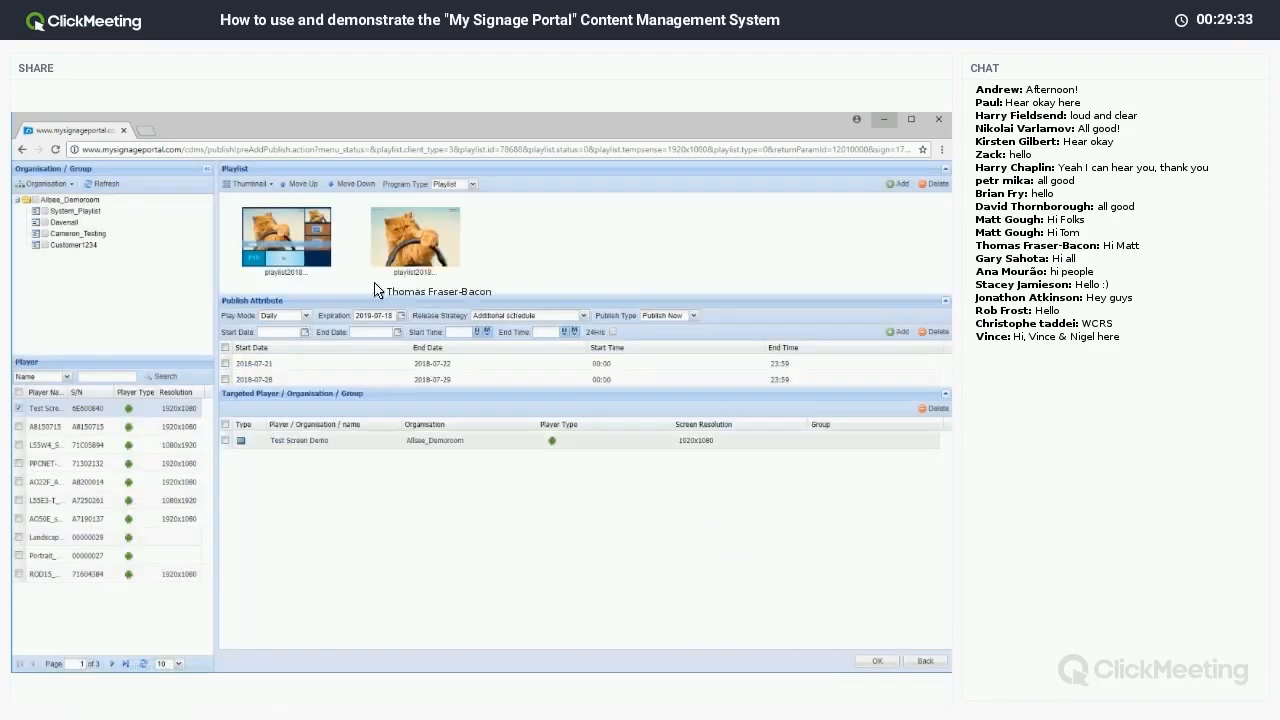
click(478, 331)
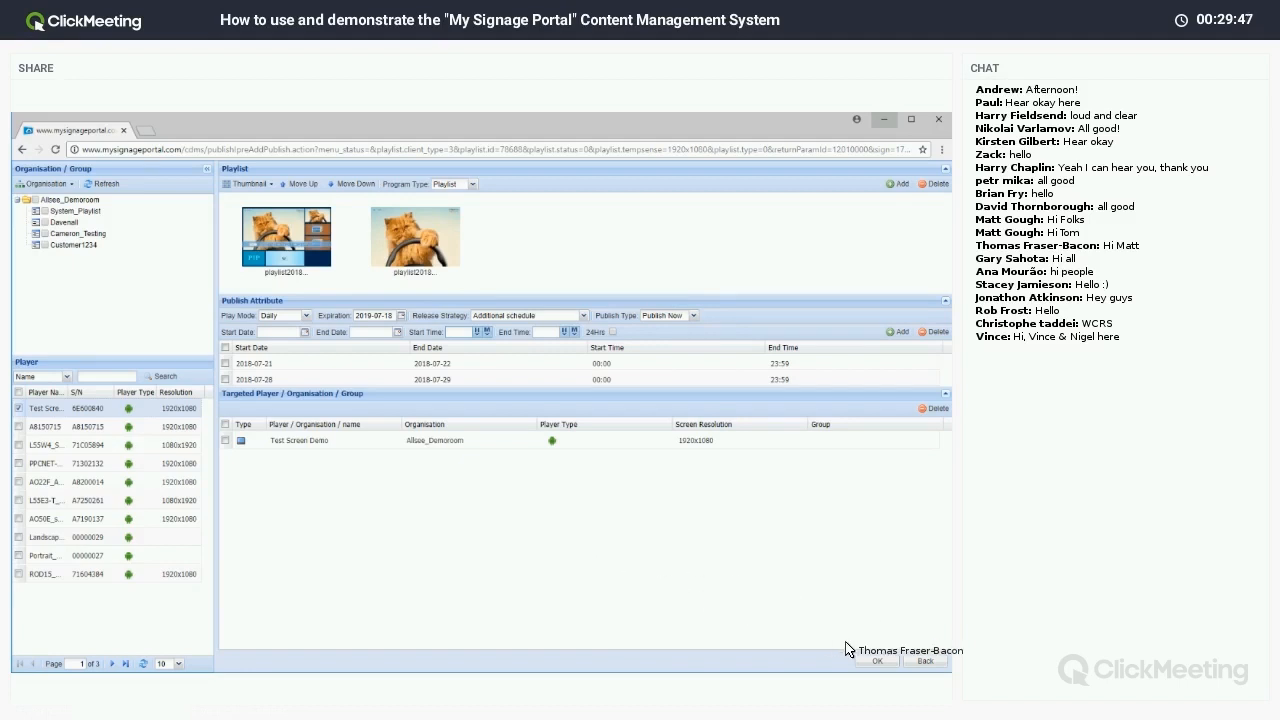
Leave the publish page and open Player > Status to see the Player List.
click(922, 662)
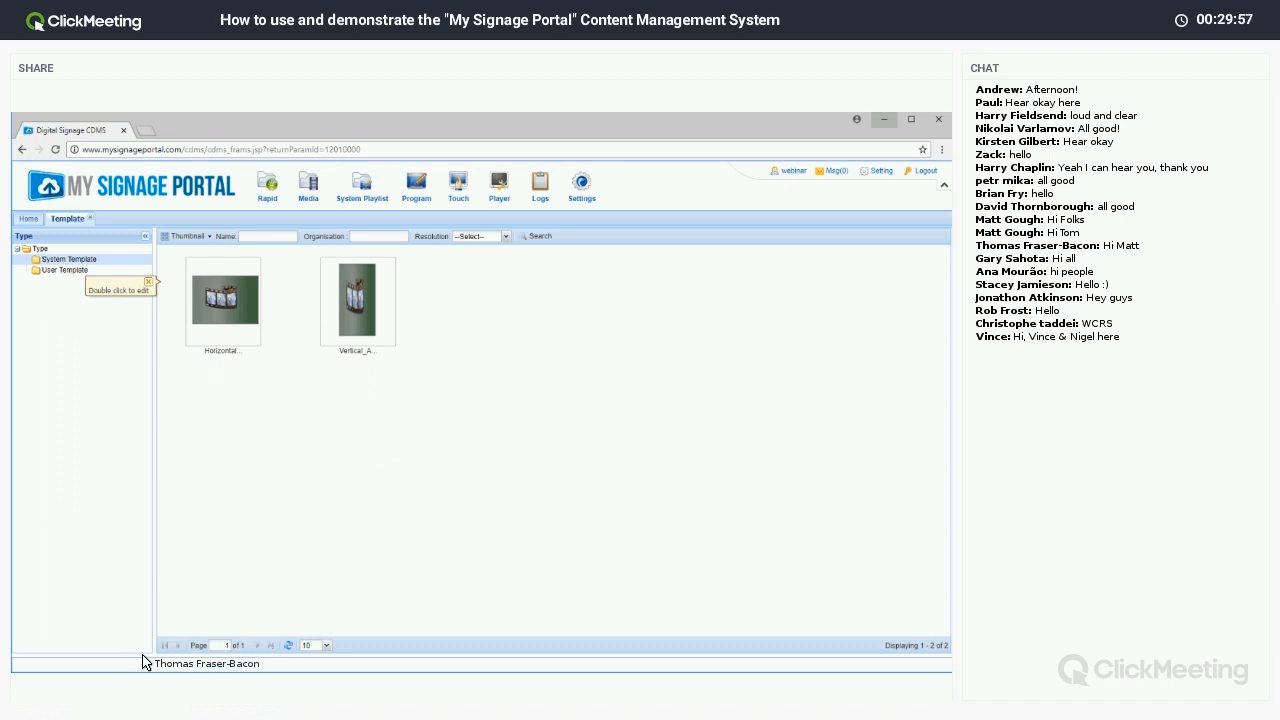
click(98, 681)
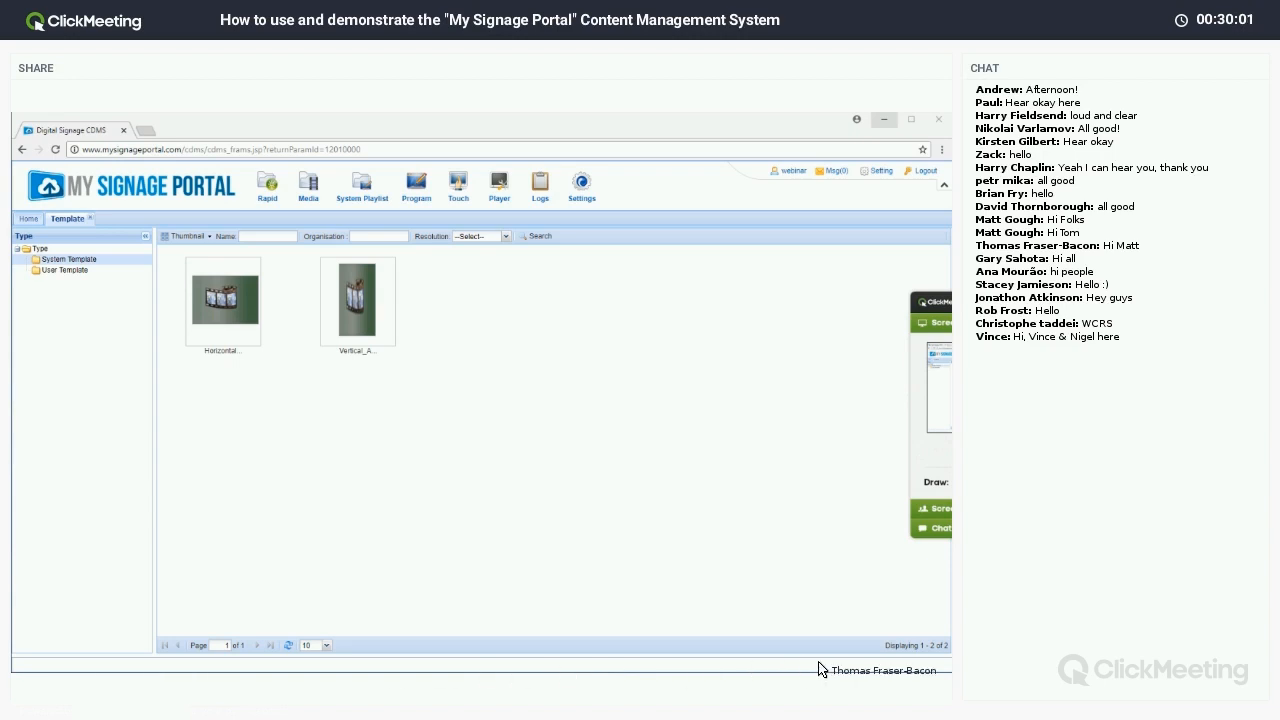
mouse_move(98, 681)
click(48, 650)
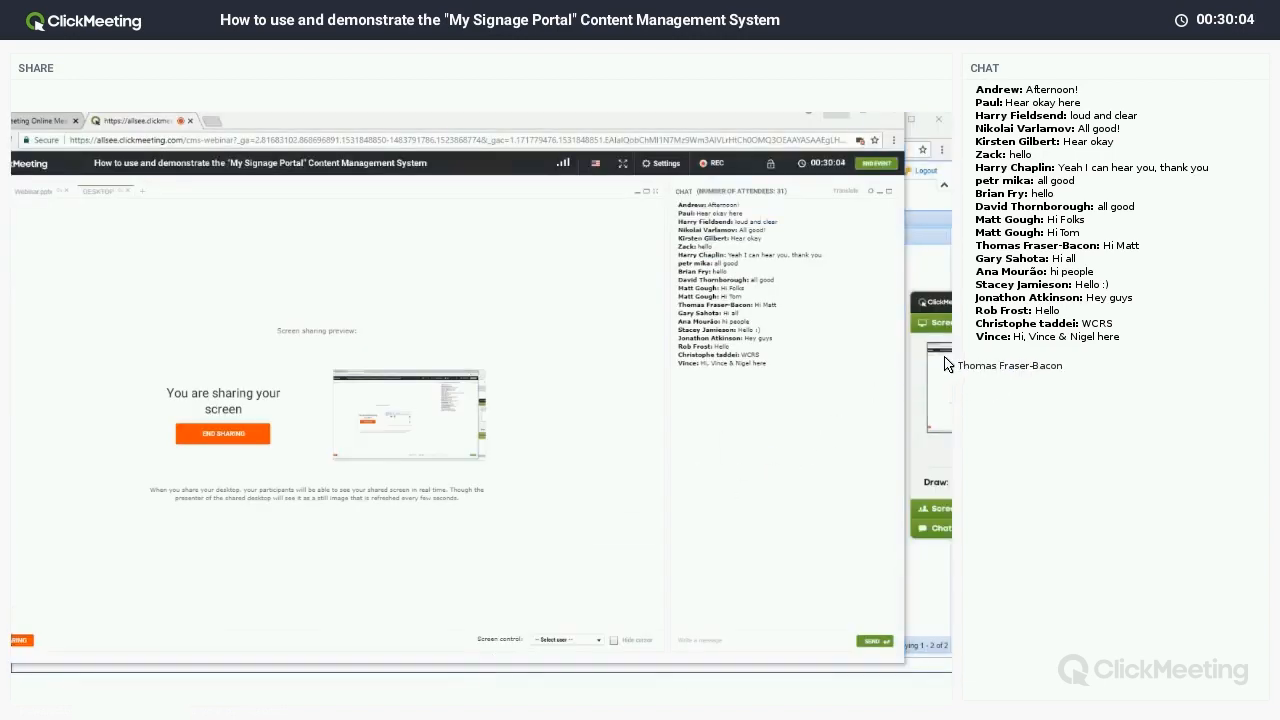
click(946, 216)
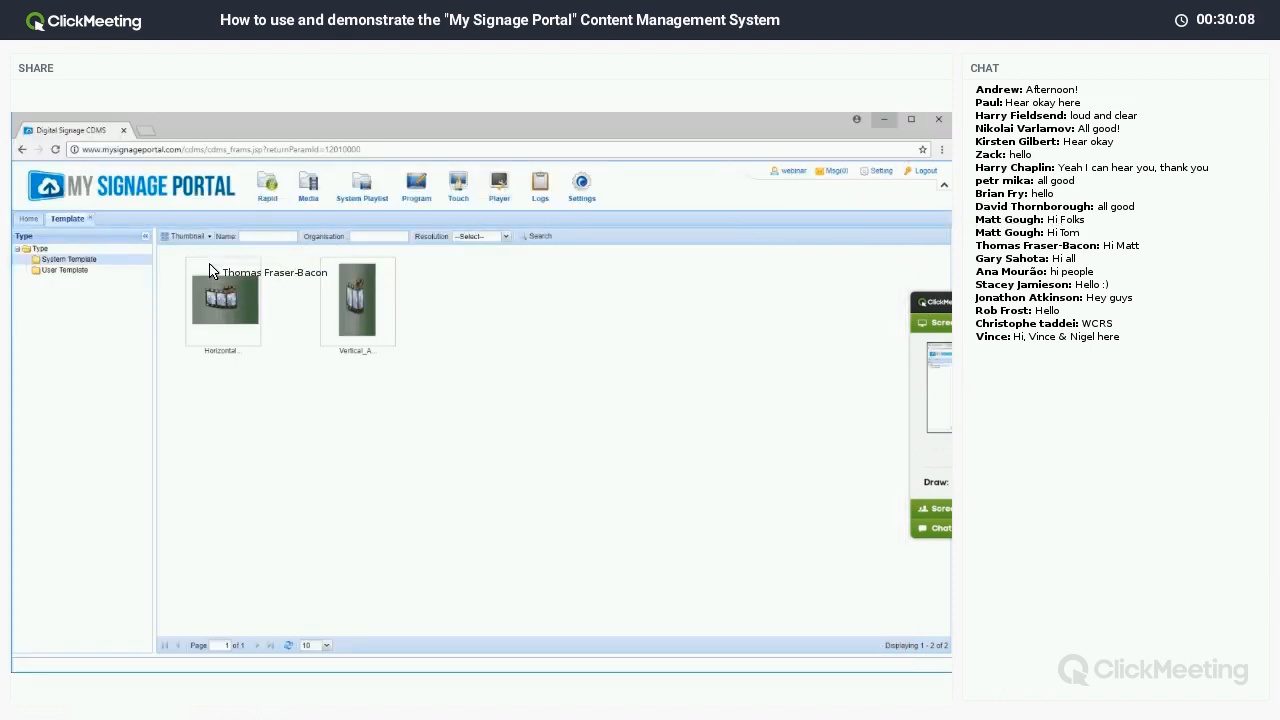
click(948, 354)
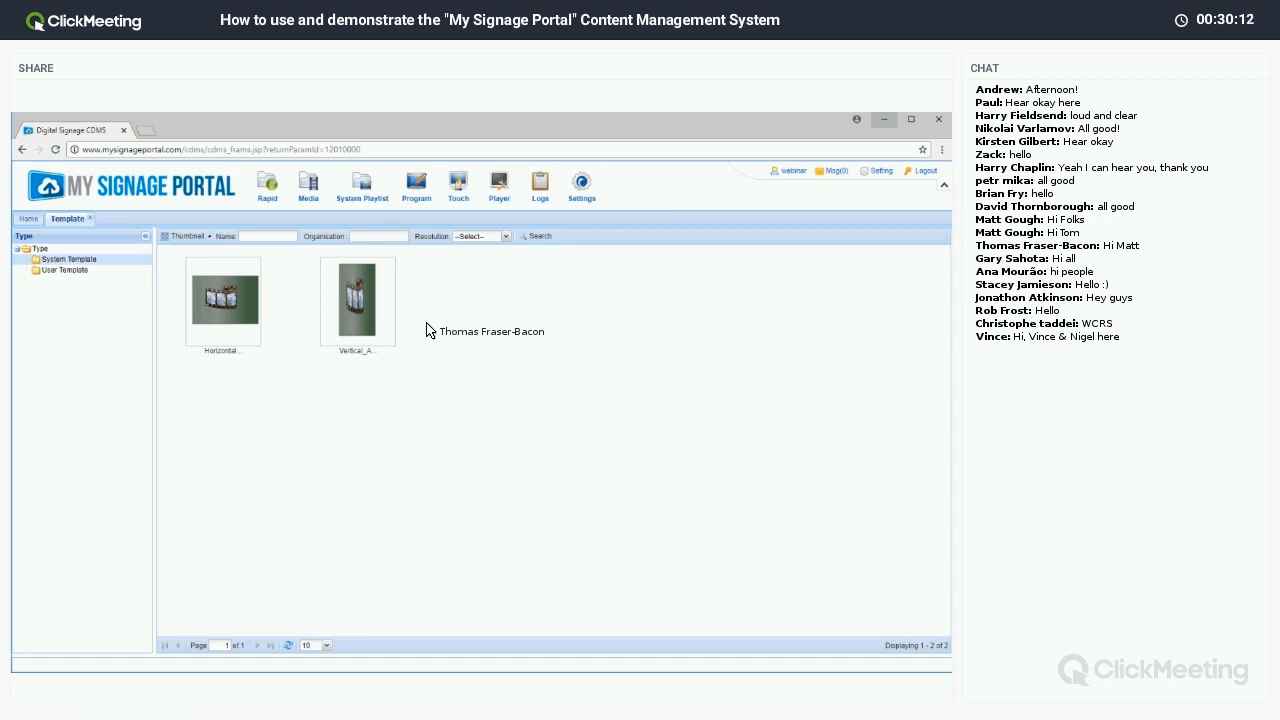
mouse_move(499, 186)
click(507, 240)
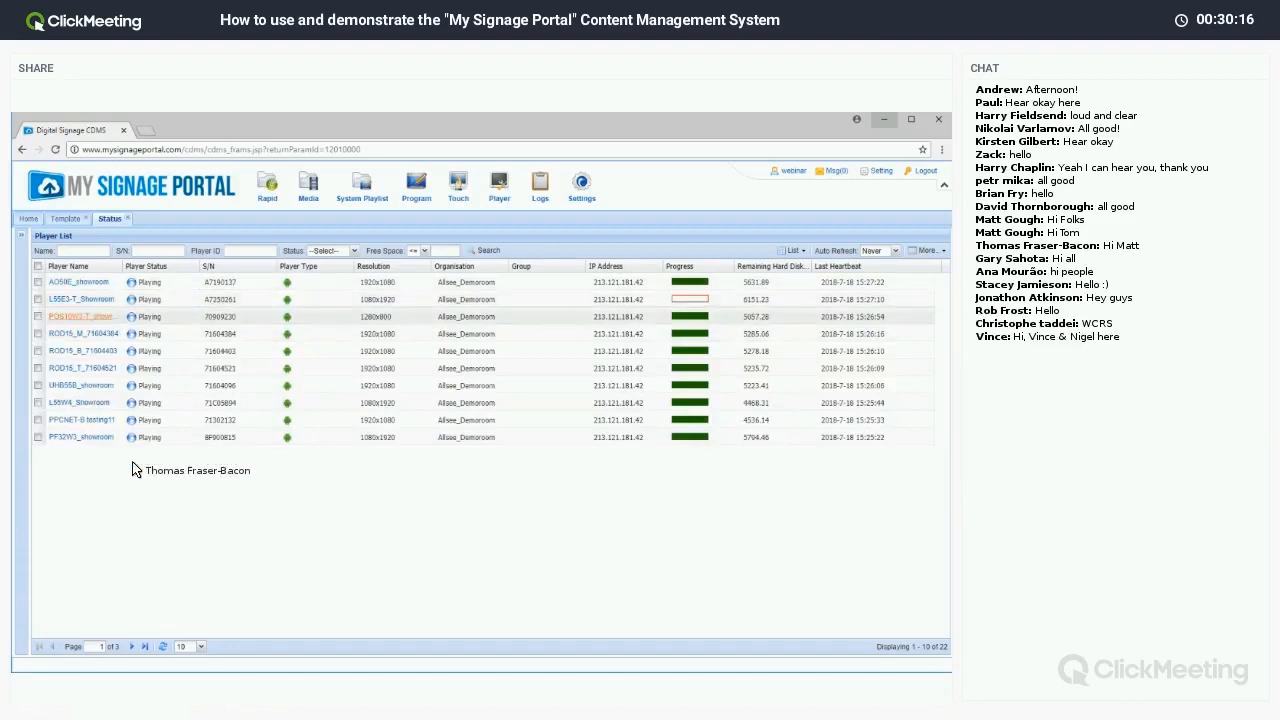
Page through the Player List, ending on page 2 with players 11–20.
click(131, 646)
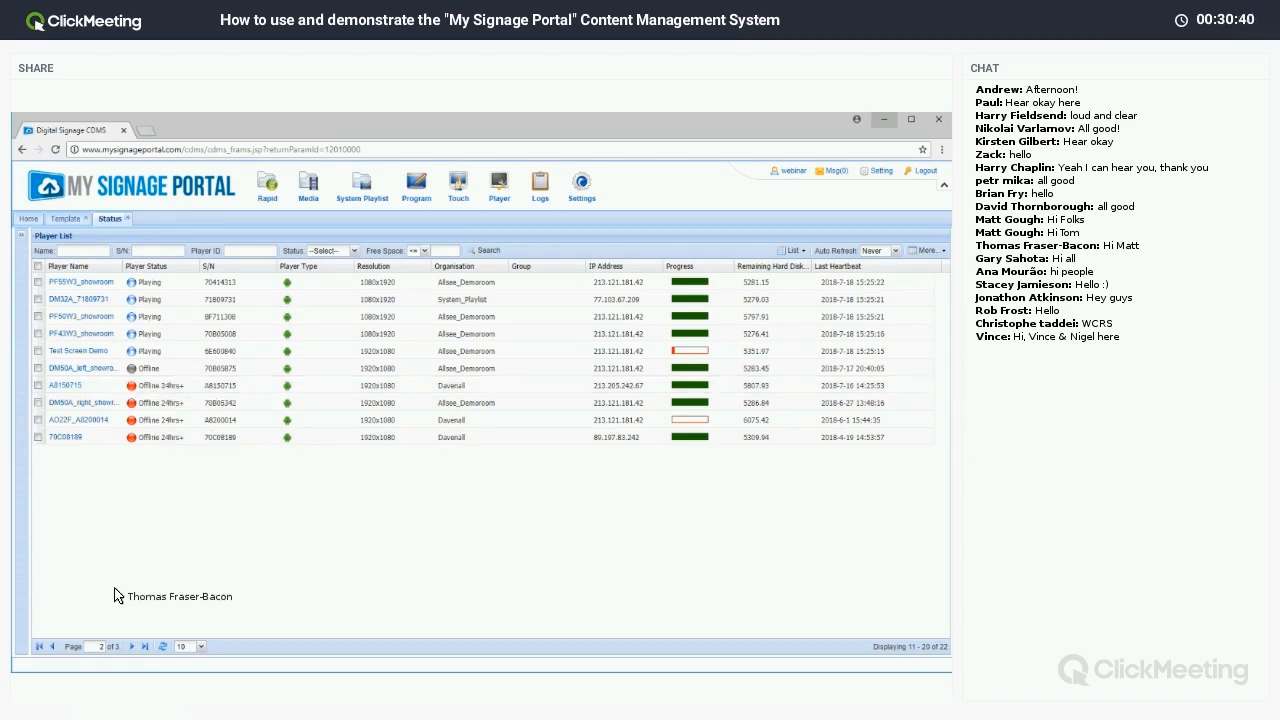
click(55, 647)
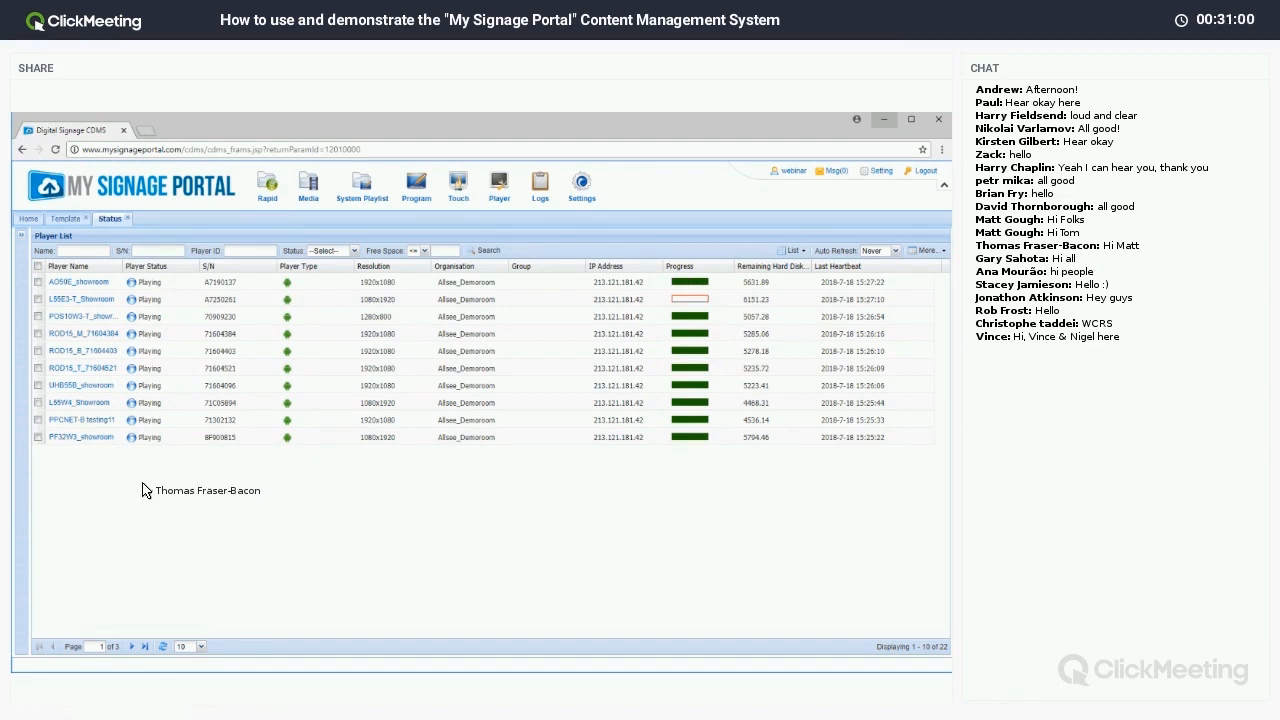
click(133, 647)
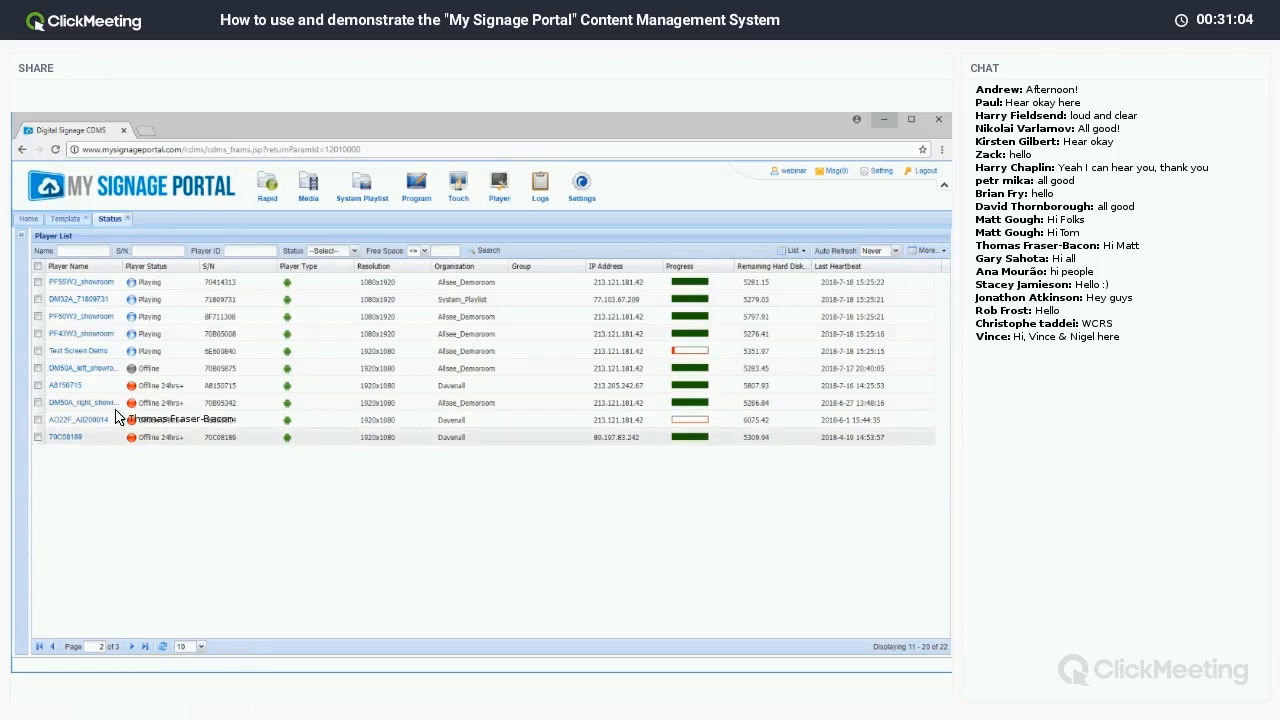
Send the Stop command to the Test Screen Demo player and confirm it.
right_click(97, 358)
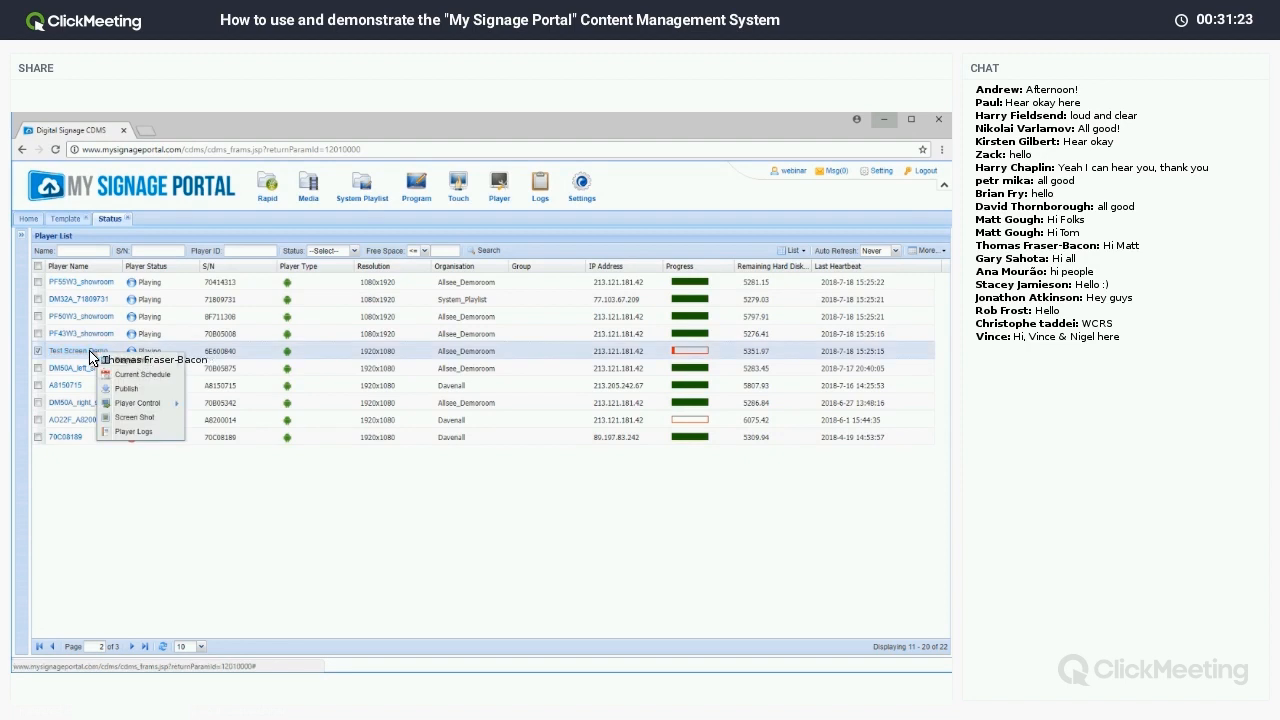
mouse_move(137, 408)
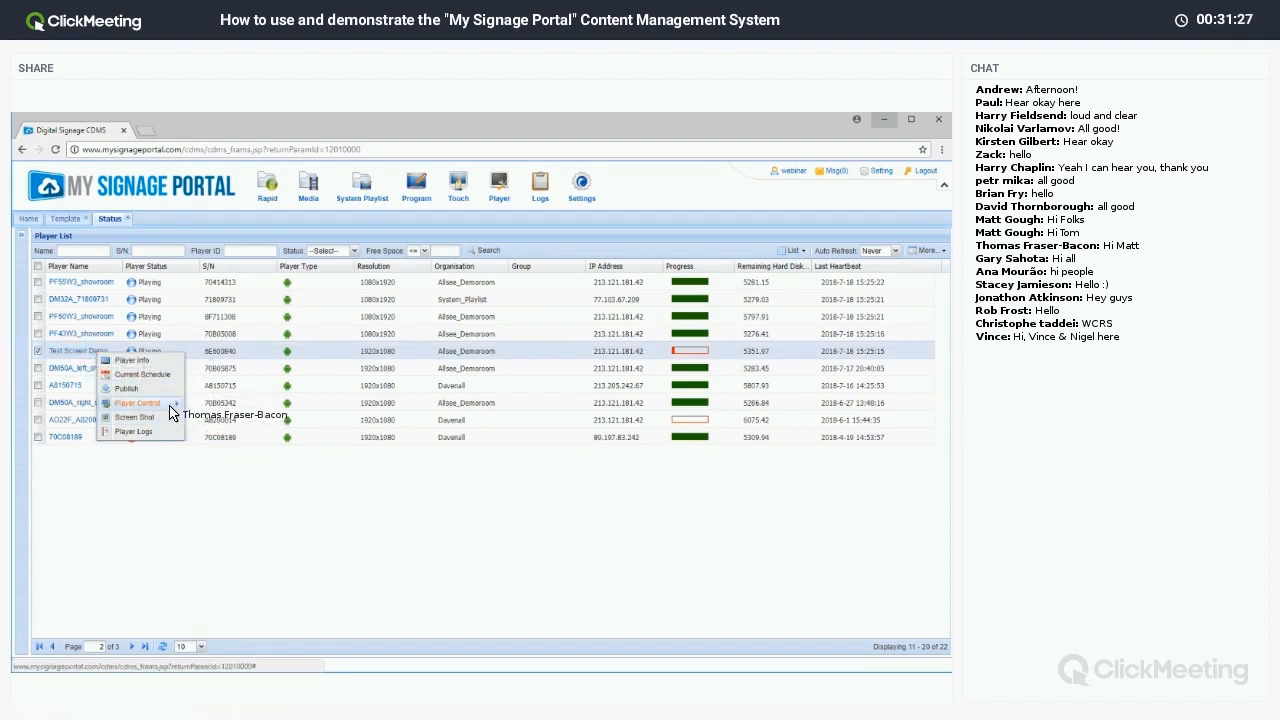
click(213, 424)
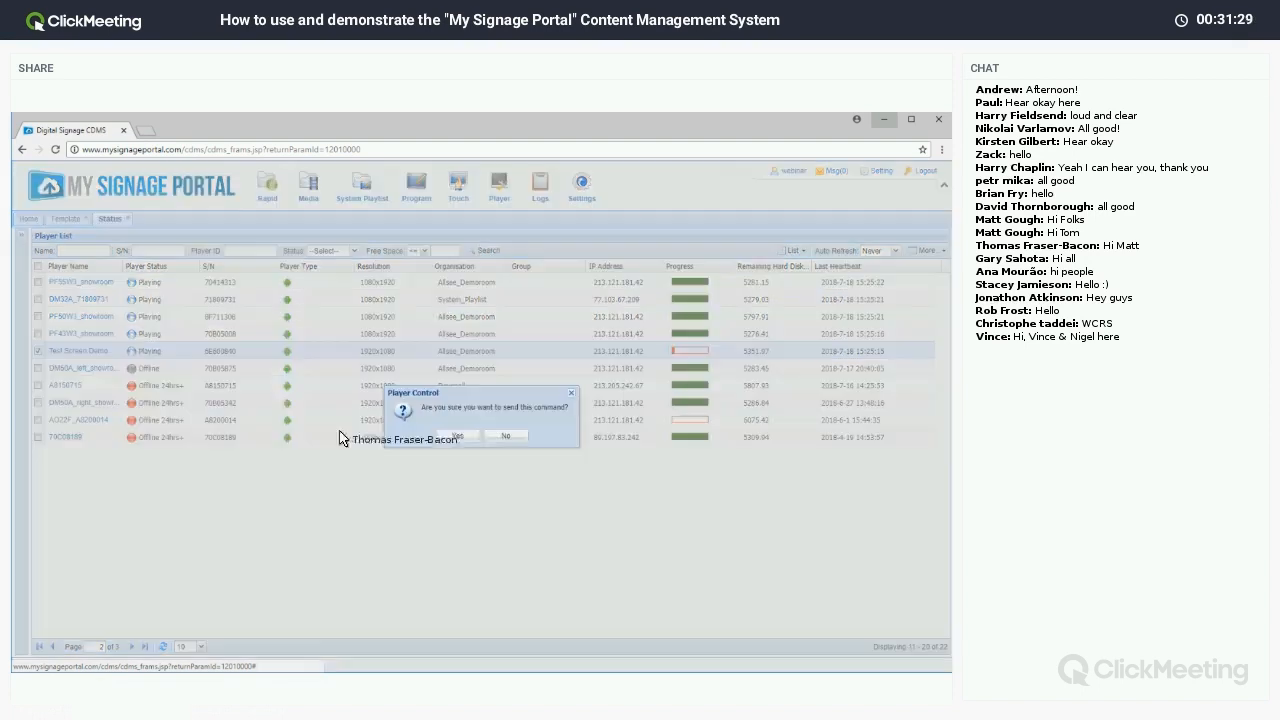
click(458, 439)
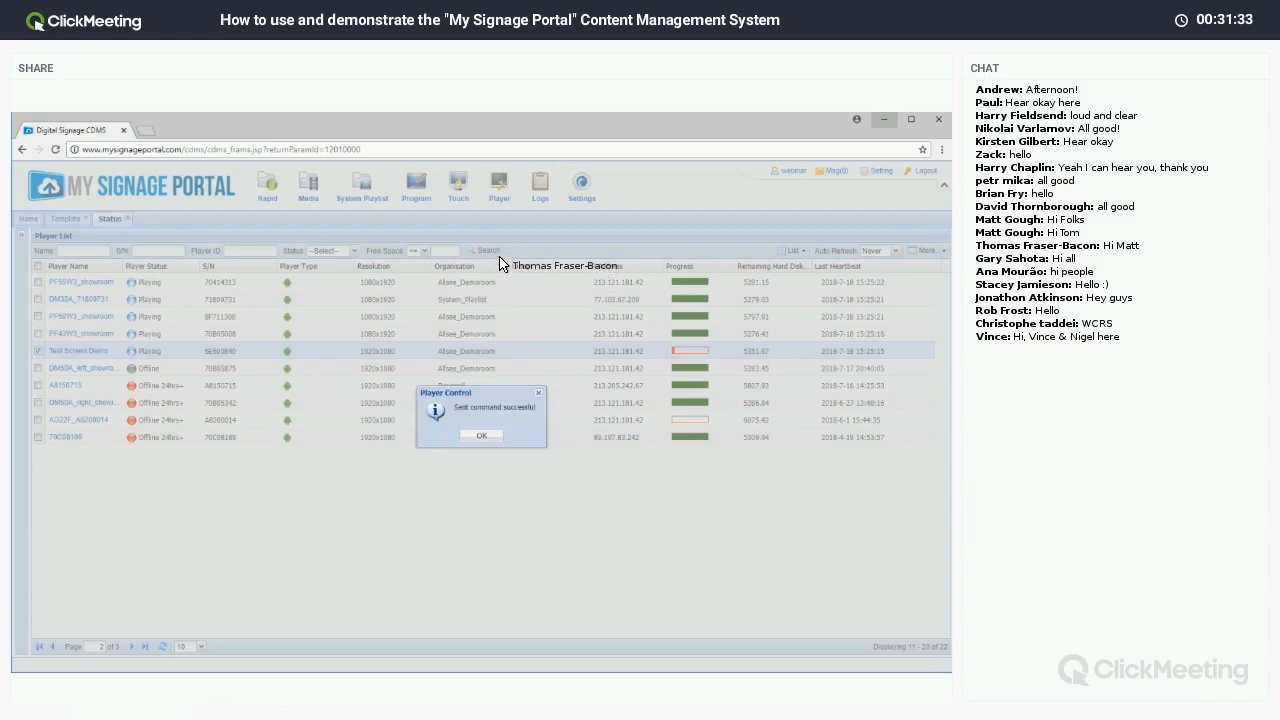
click(482, 435)
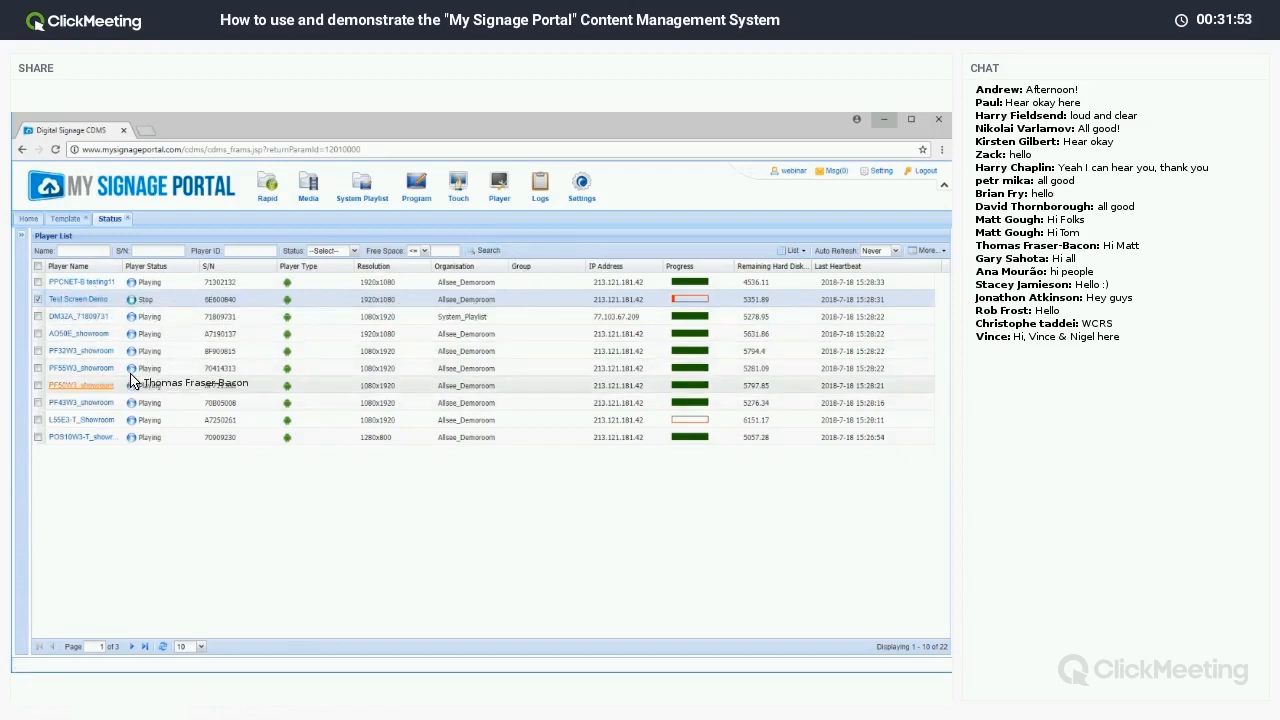
Capture a fresh screenshot from Test Screen Demo, view it, then close the preview.
click(101, 306)
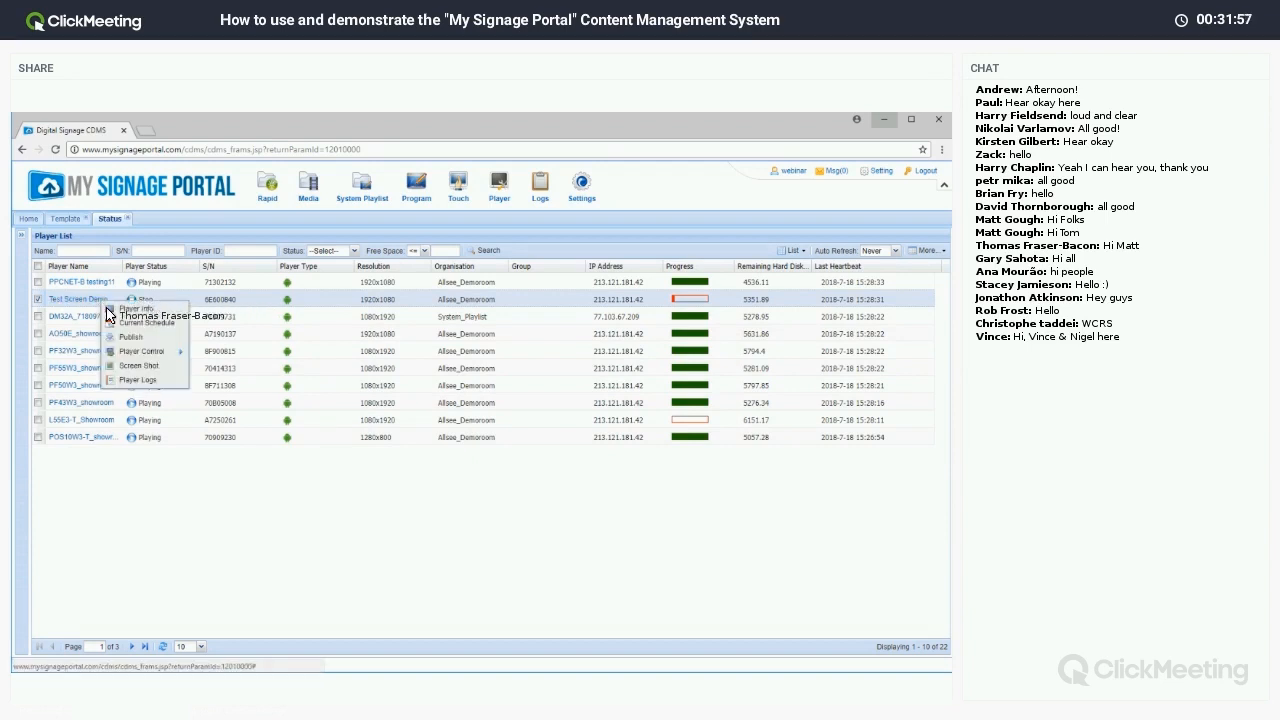
click(150, 372)
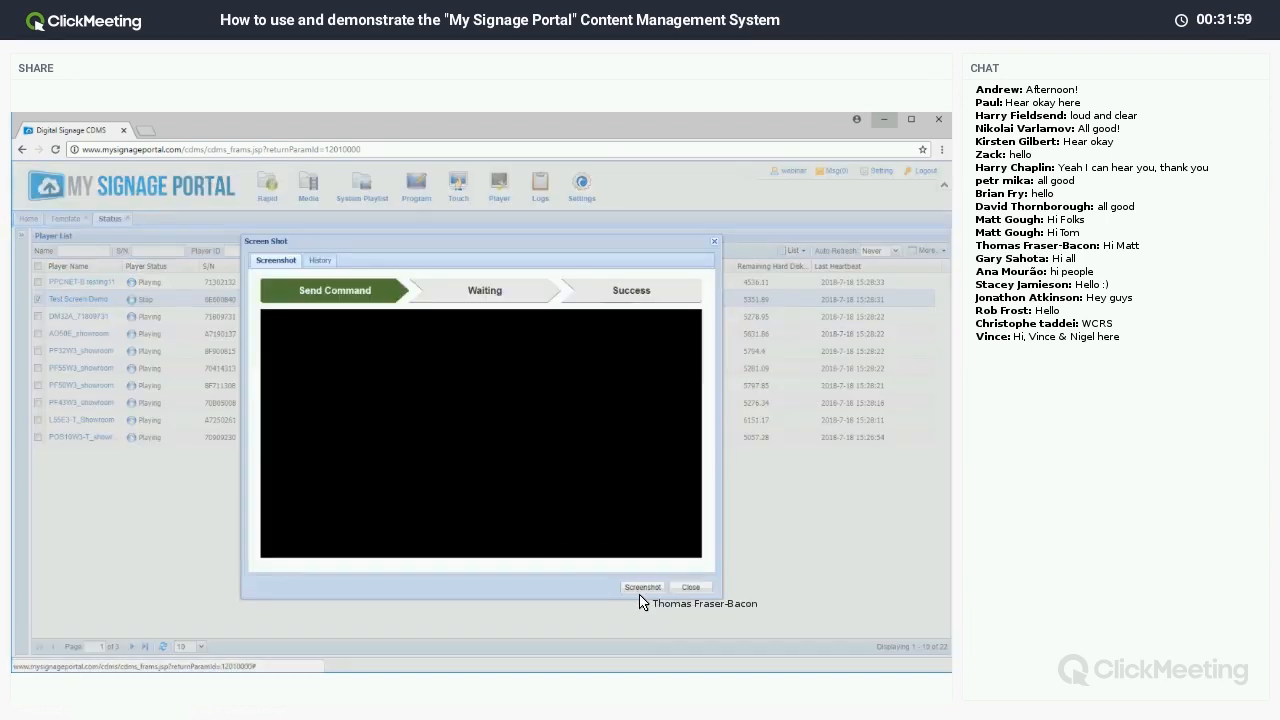
click(643, 588)
click(451, 438)
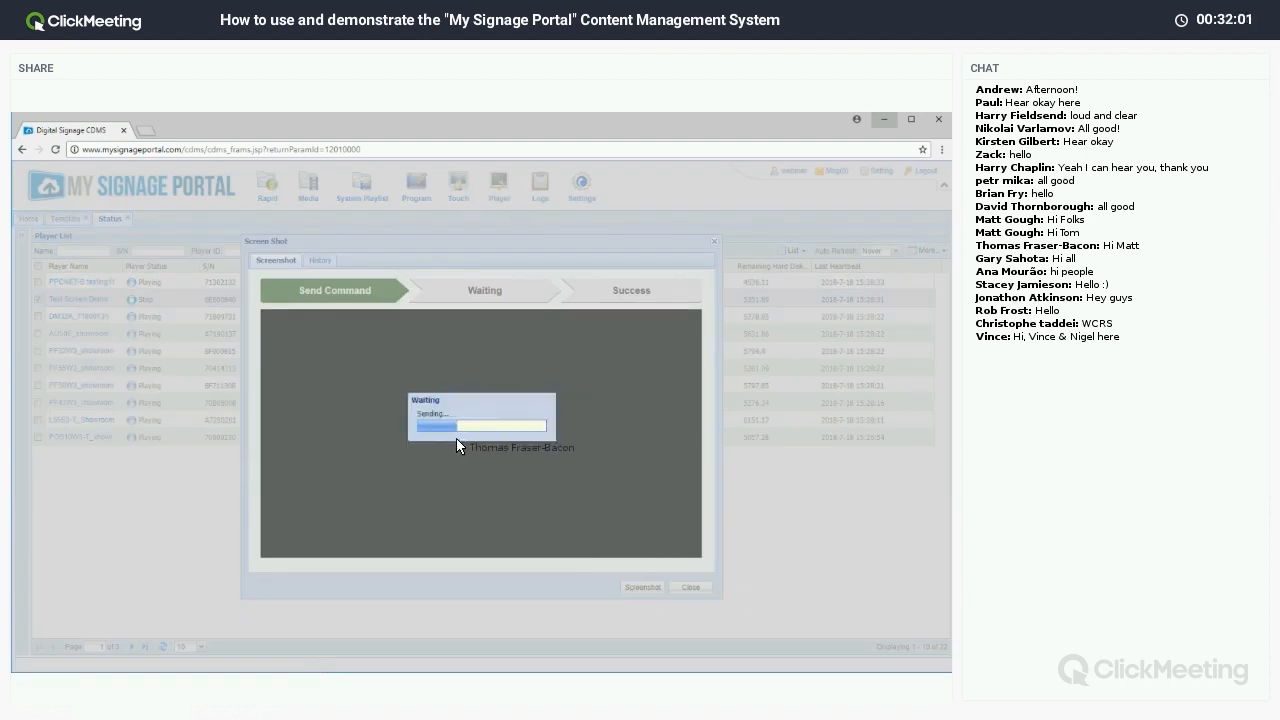
click(472, 438)
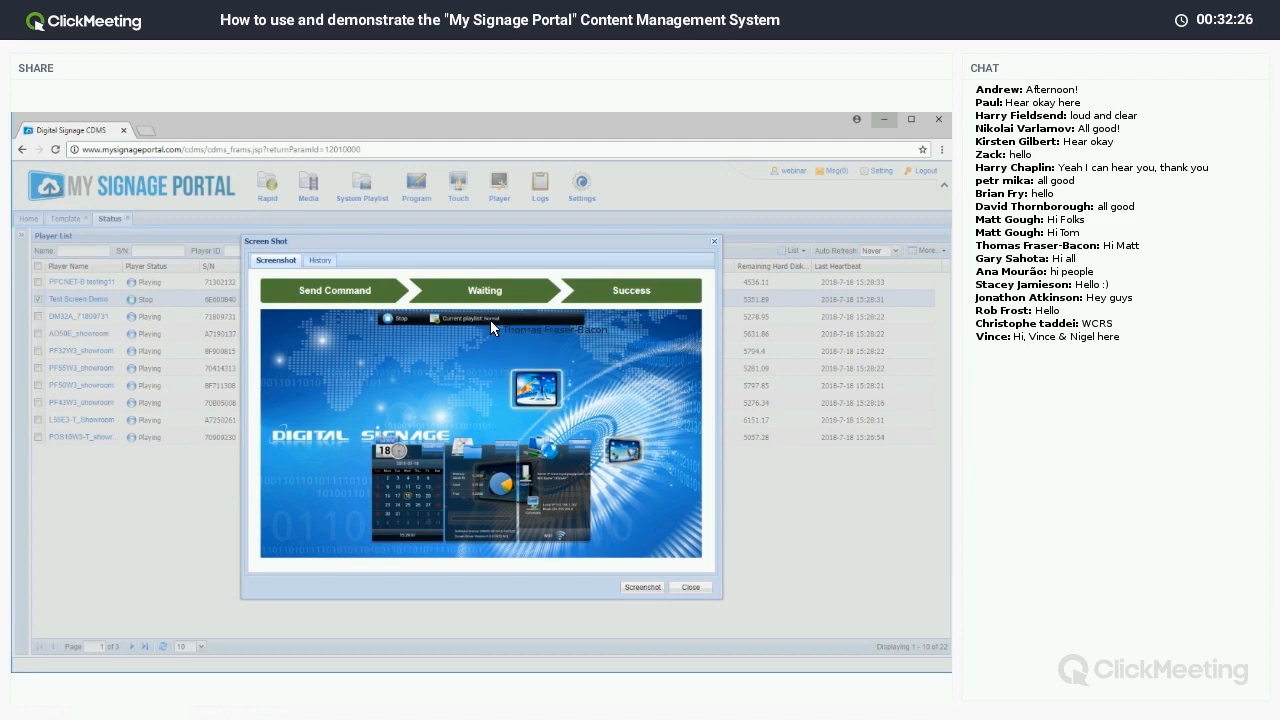
click(690, 588)
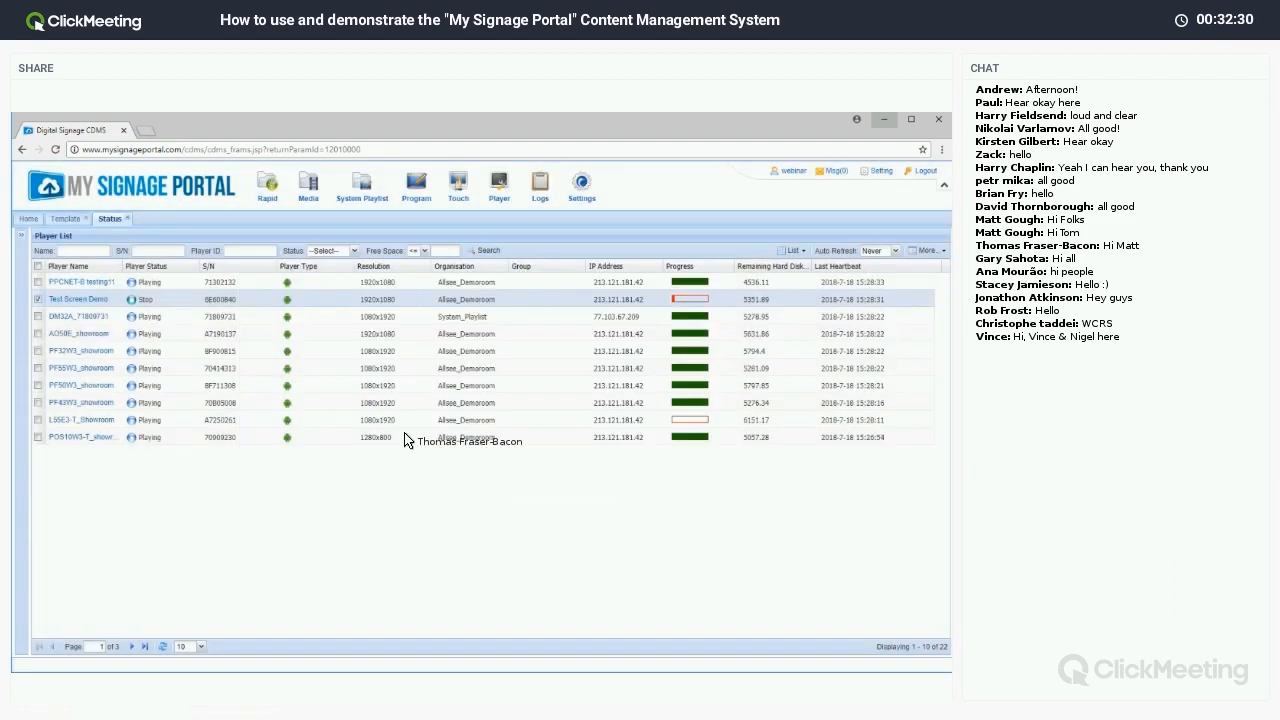
Send the Play command to Test Screen Demo and confirm it.
right_click(78, 301)
mouse_move(112, 349)
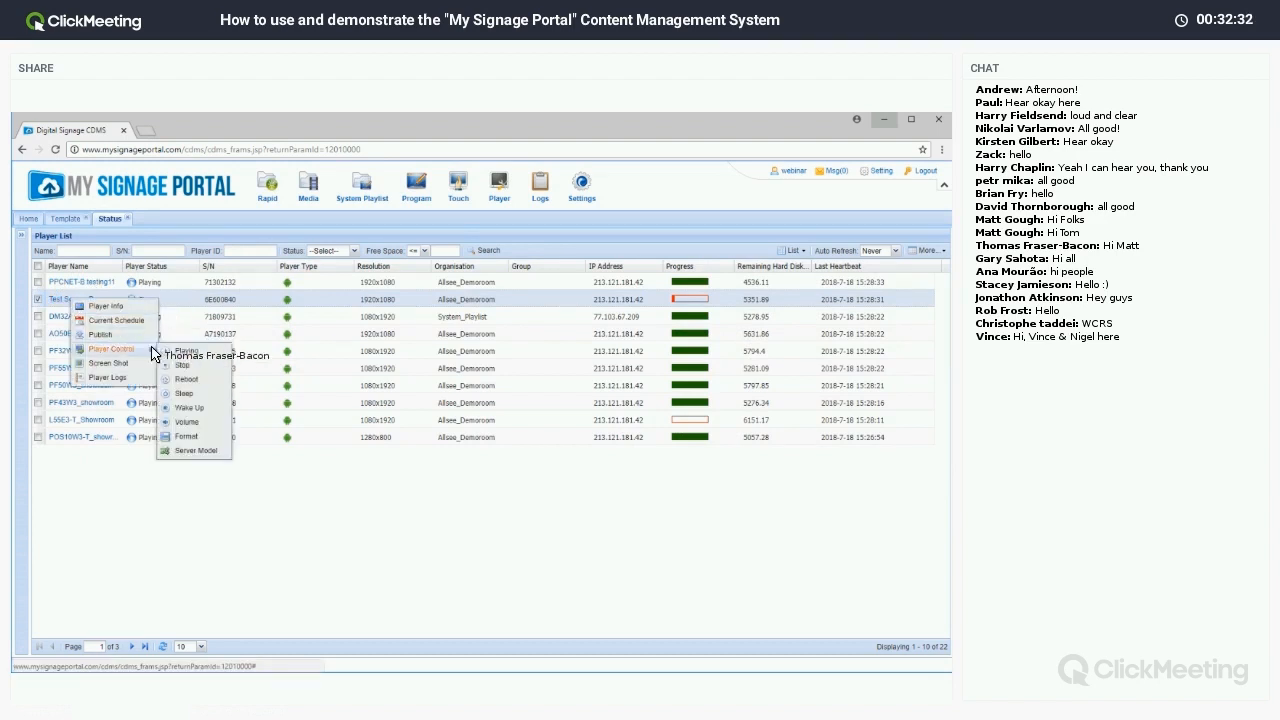
click(175, 357)
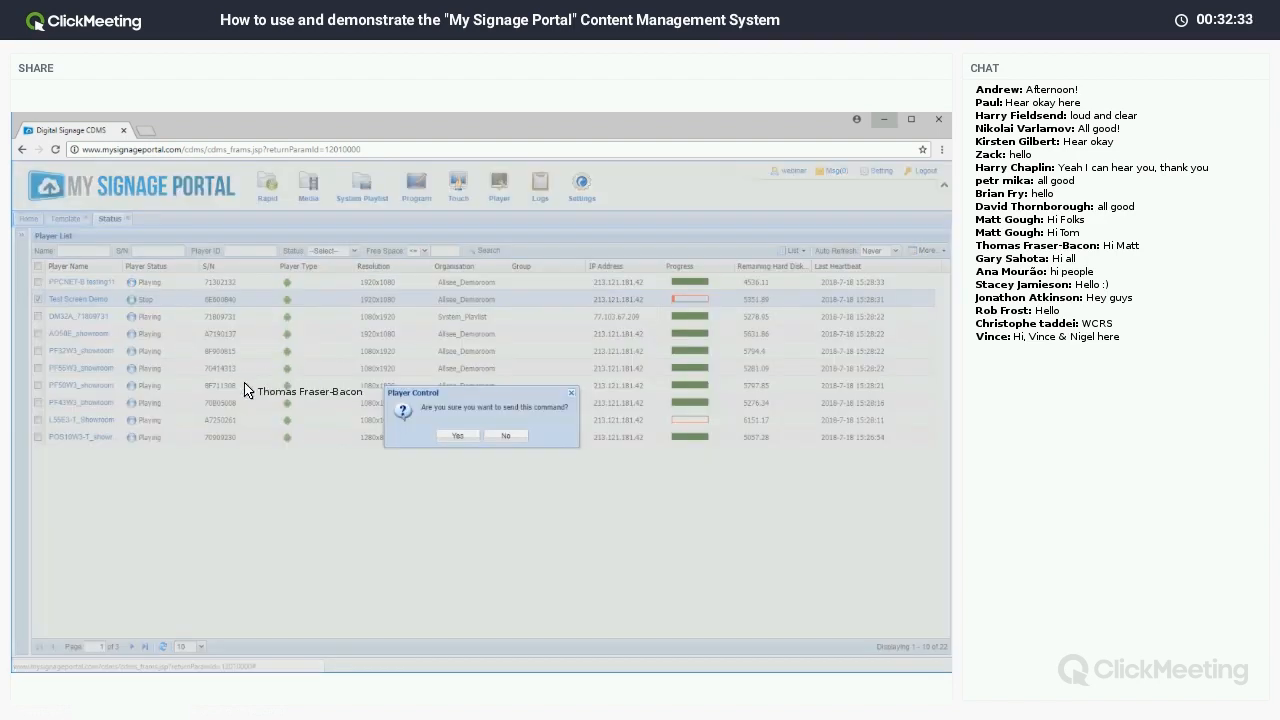
click(455, 437)
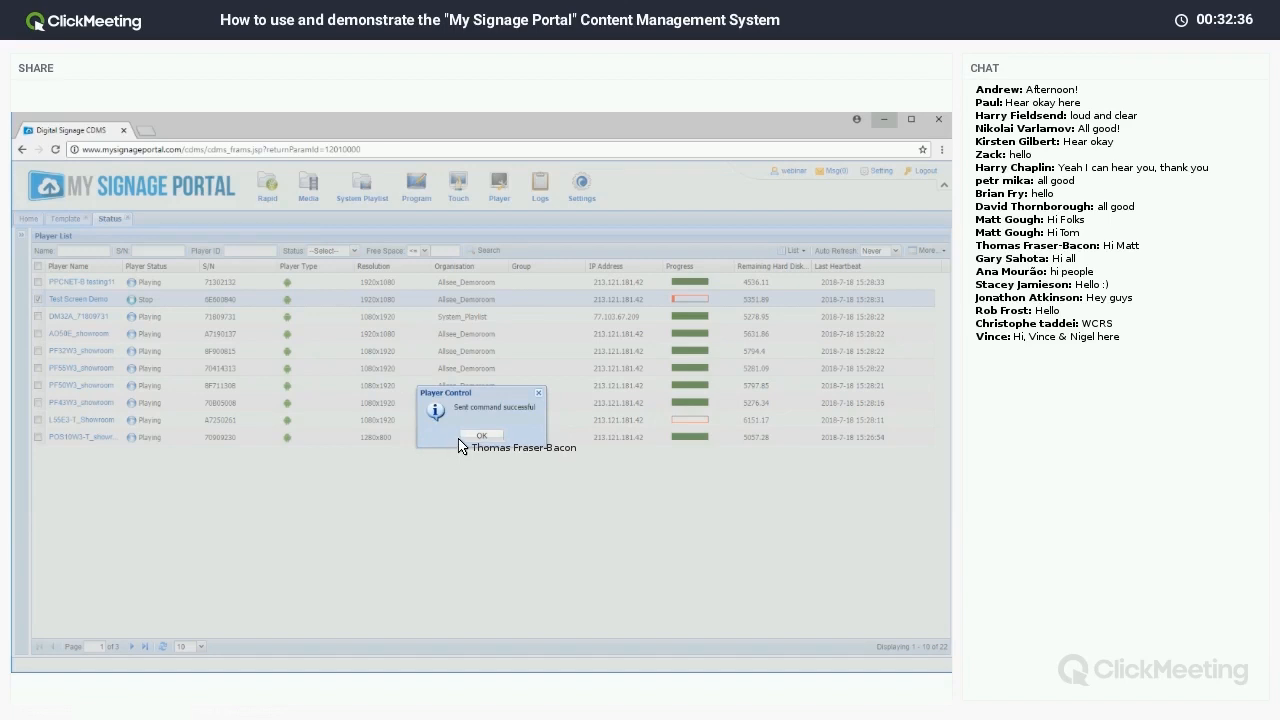
click(483, 442)
Select Test Screen Demo and bring up its actions menu again.
click(450, 266)
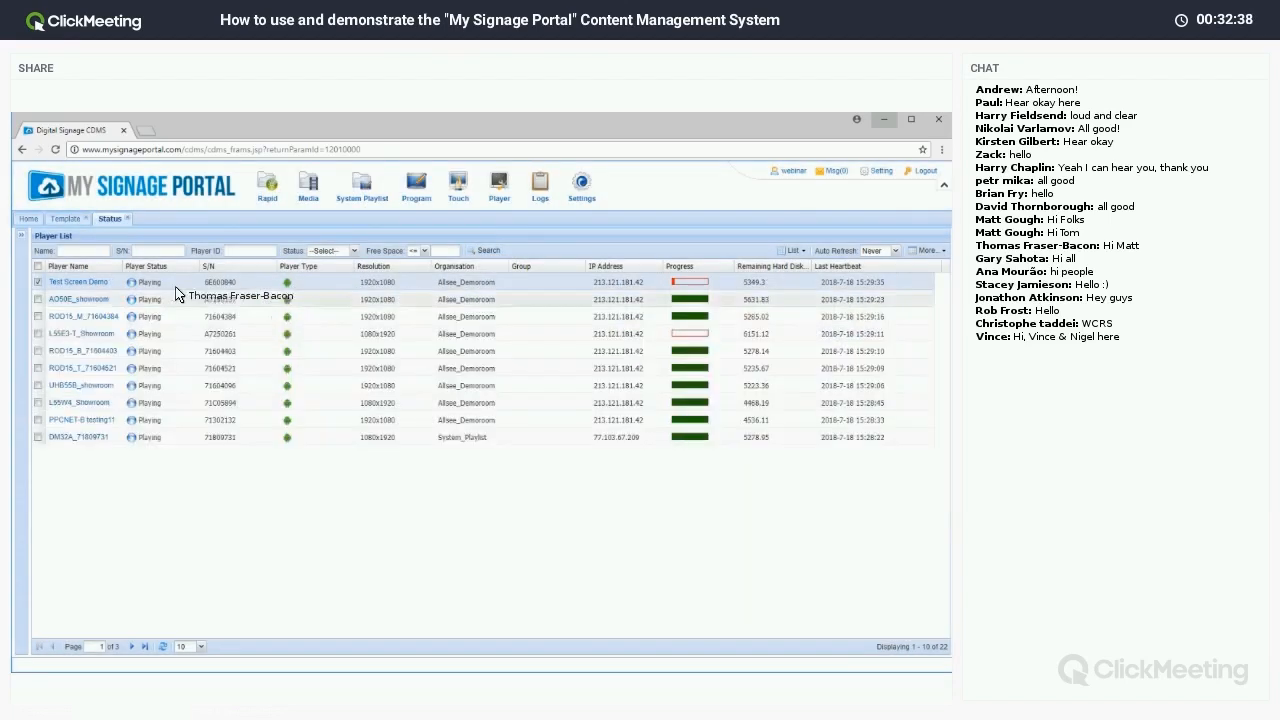
right_click(104, 285)
mouse_move(150, 334)
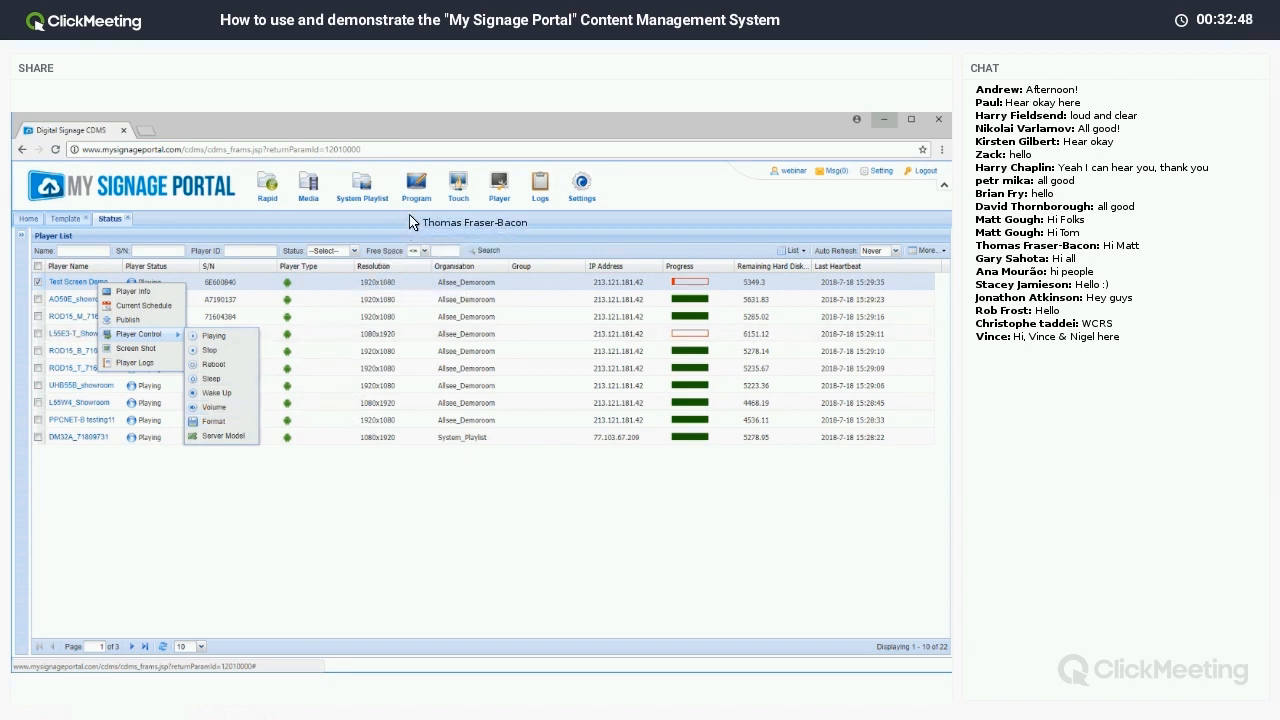
Review Test Screen Demo's On/Off Time, Download Time, Display Property and Volume settings, then cancel.
click(499, 188)
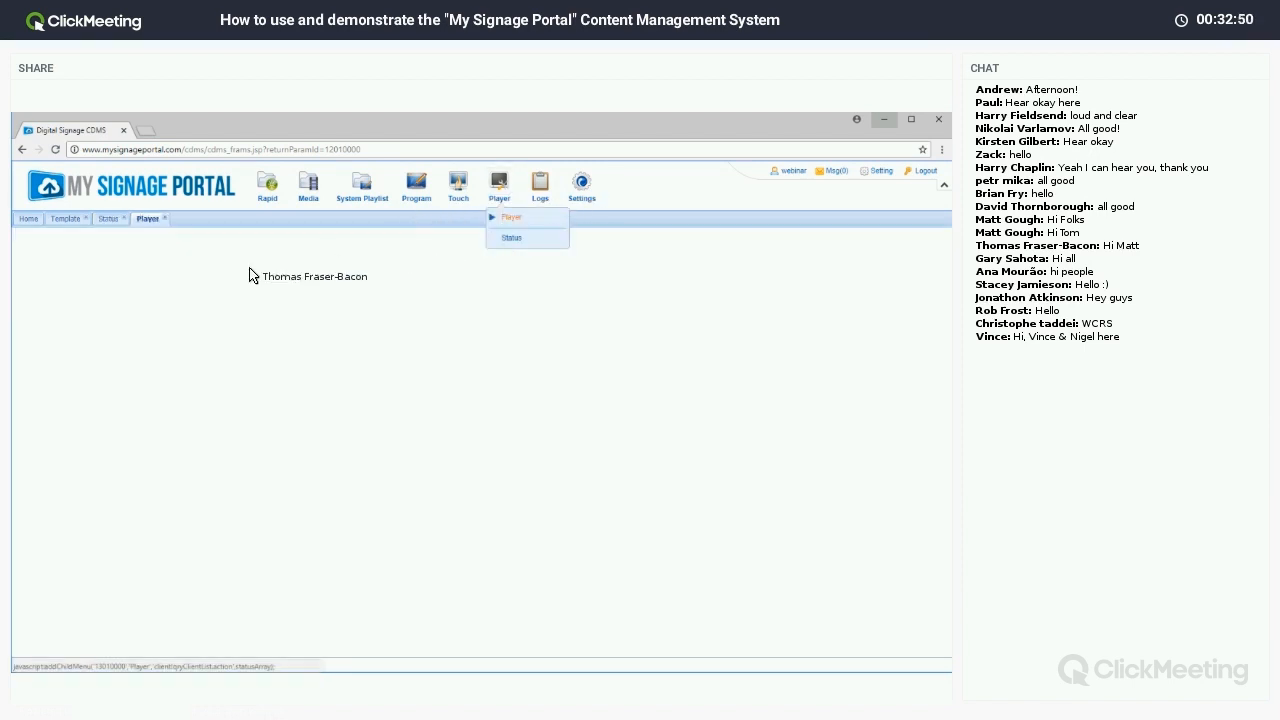
right_click(86, 283)
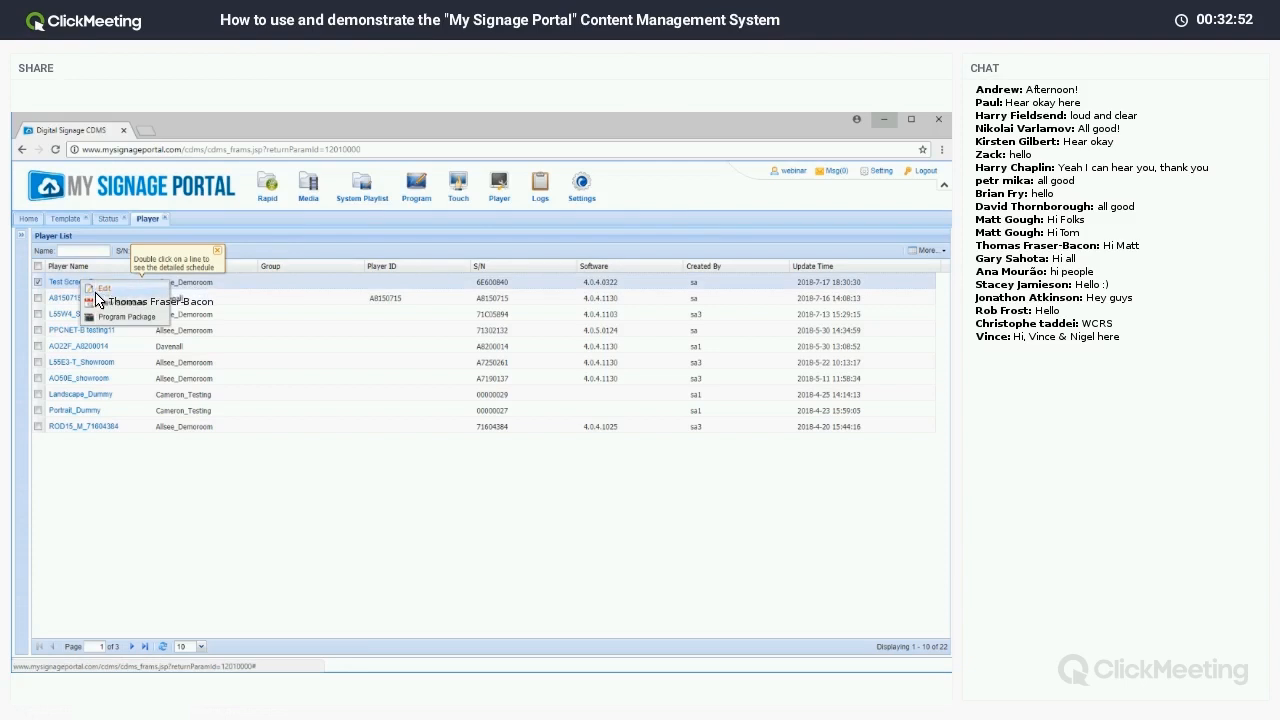
click(100, 289)
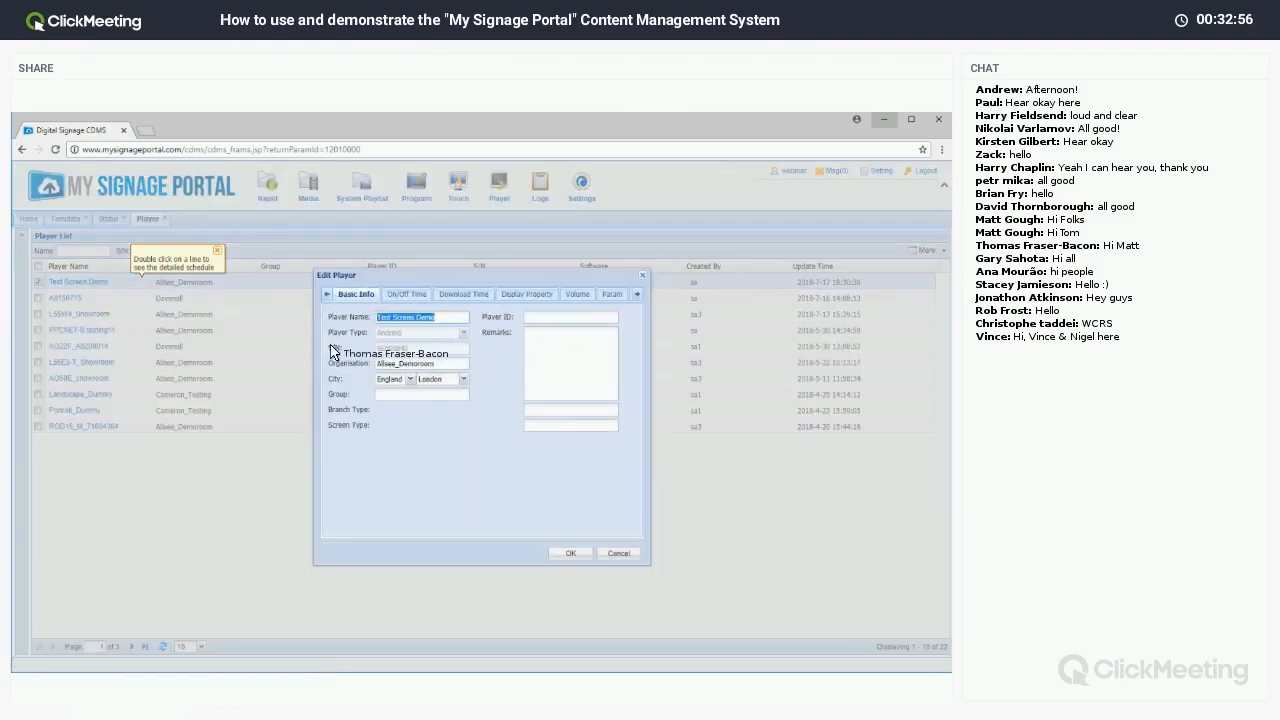
click(404, 297)
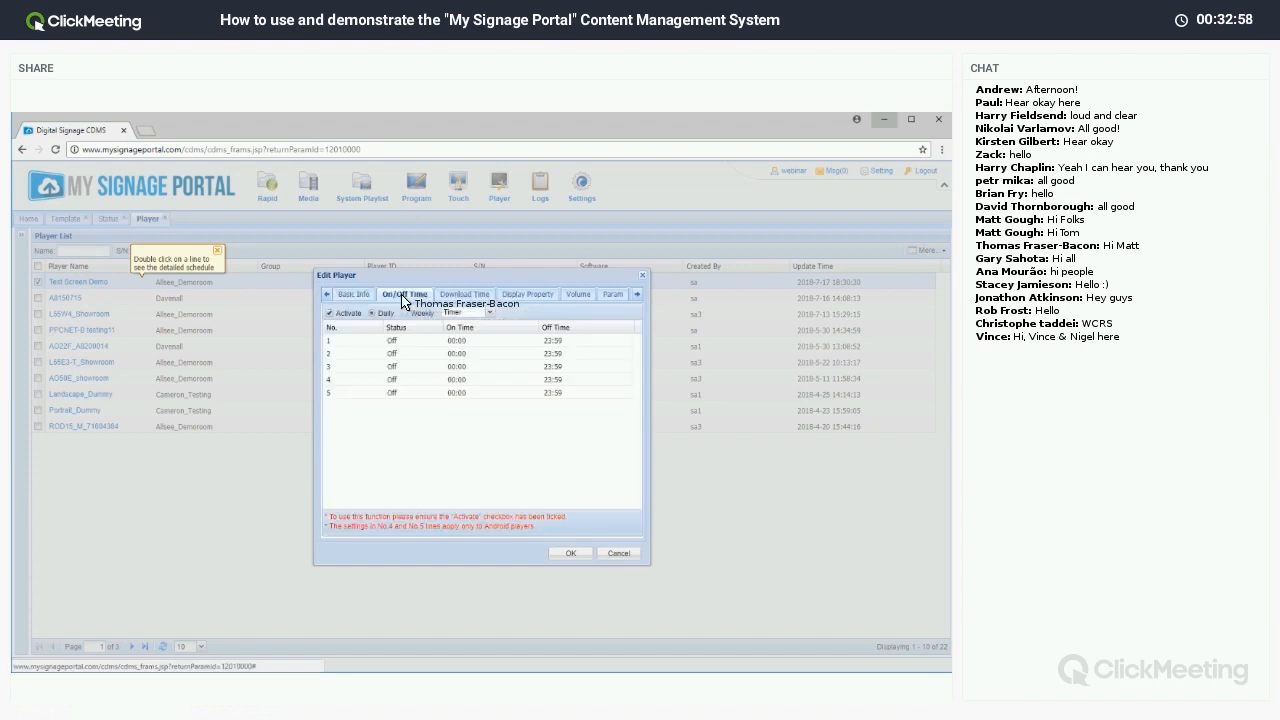
click(460, 296)
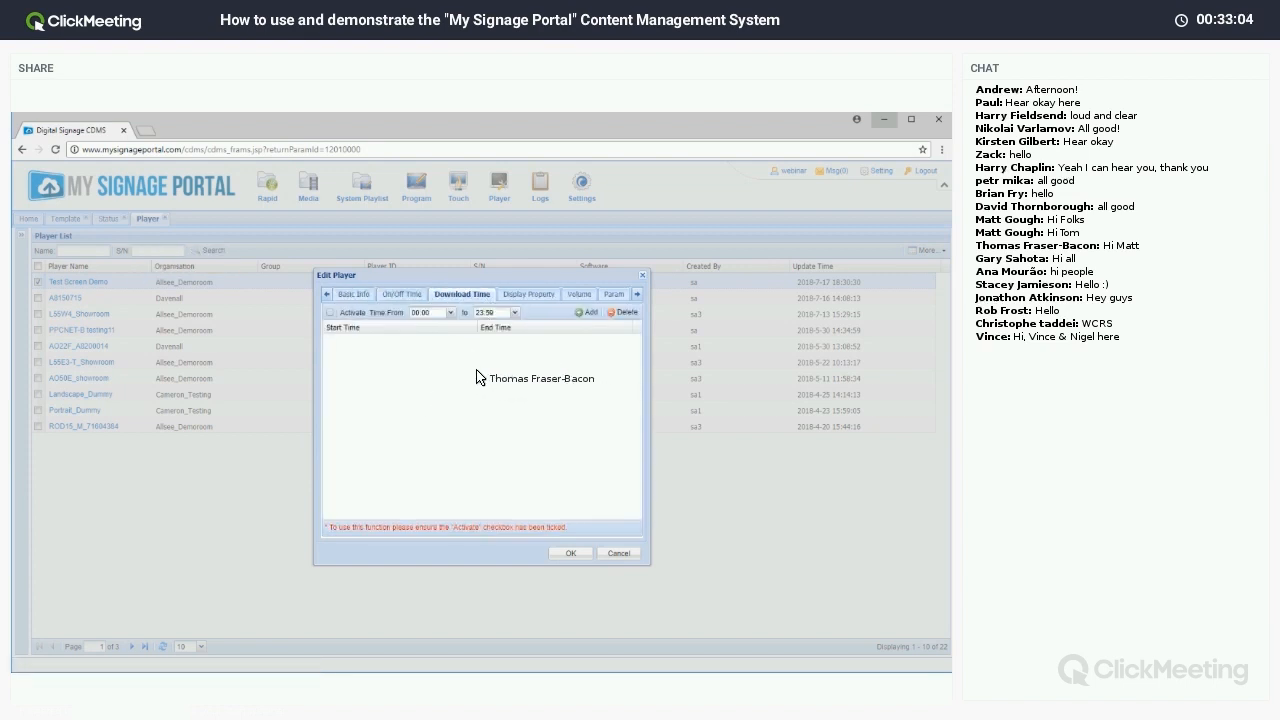
click(532, 298)
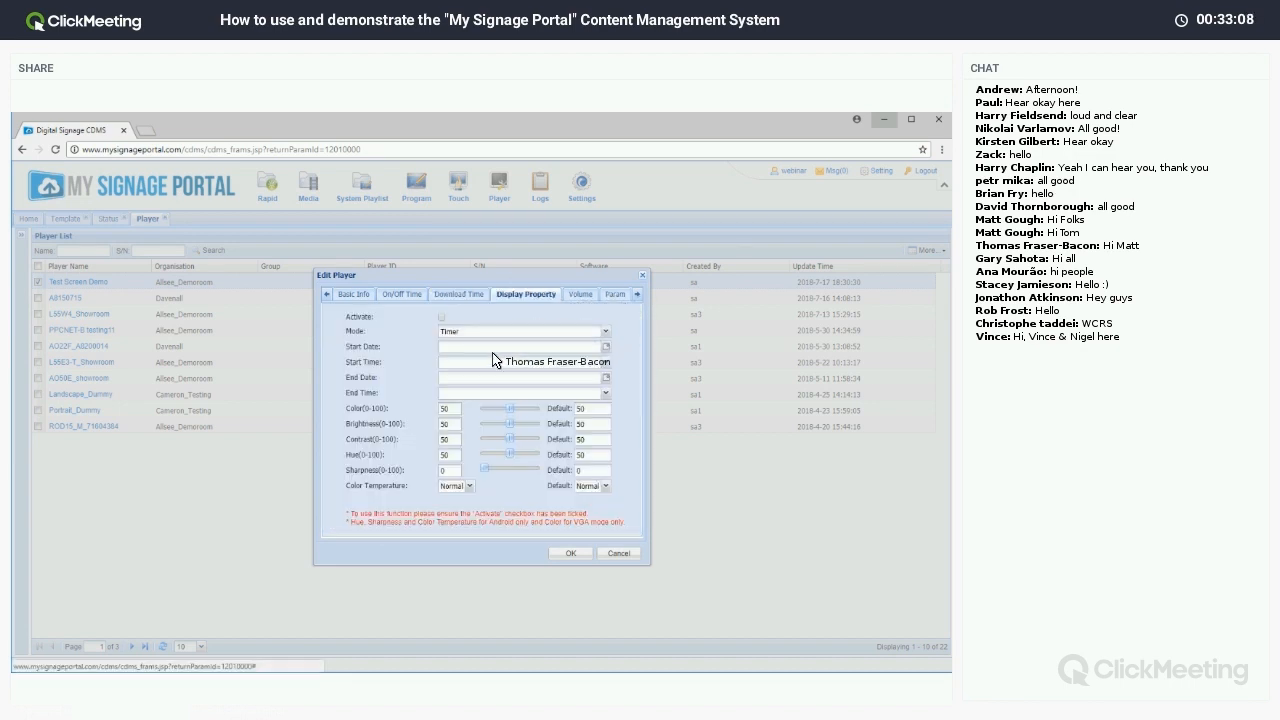
click(578, 295)
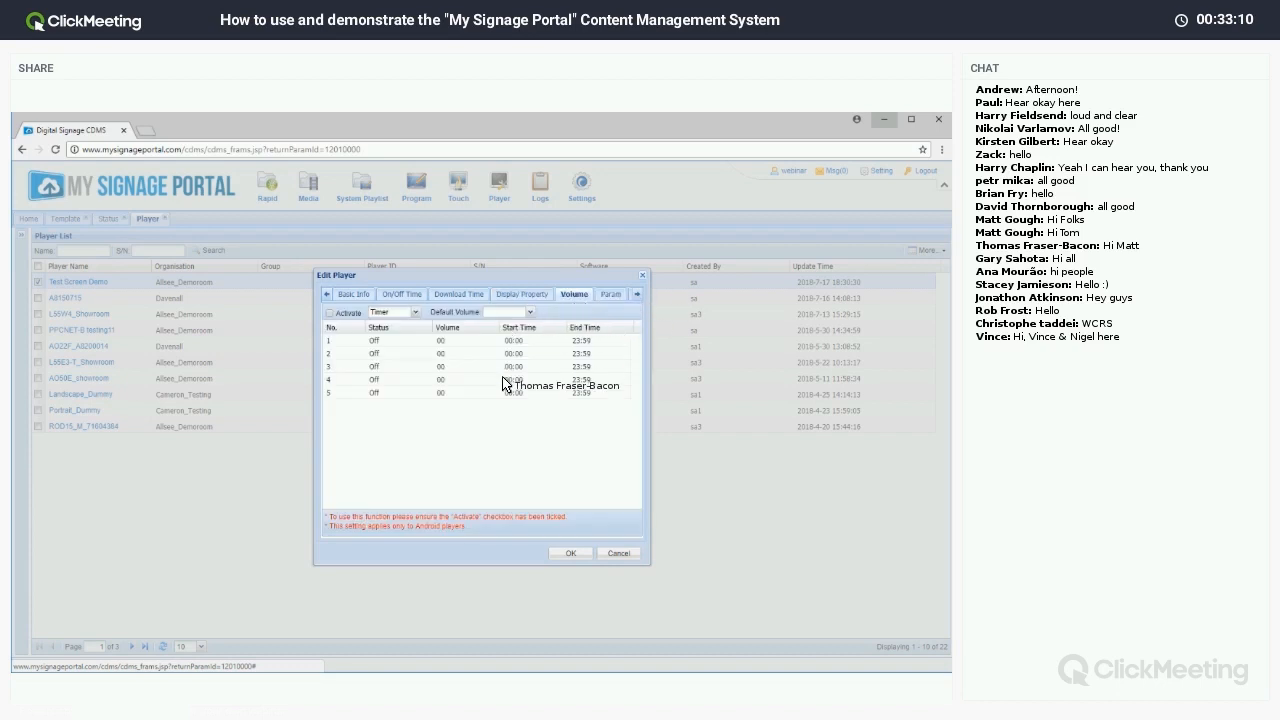
click(641, 276)
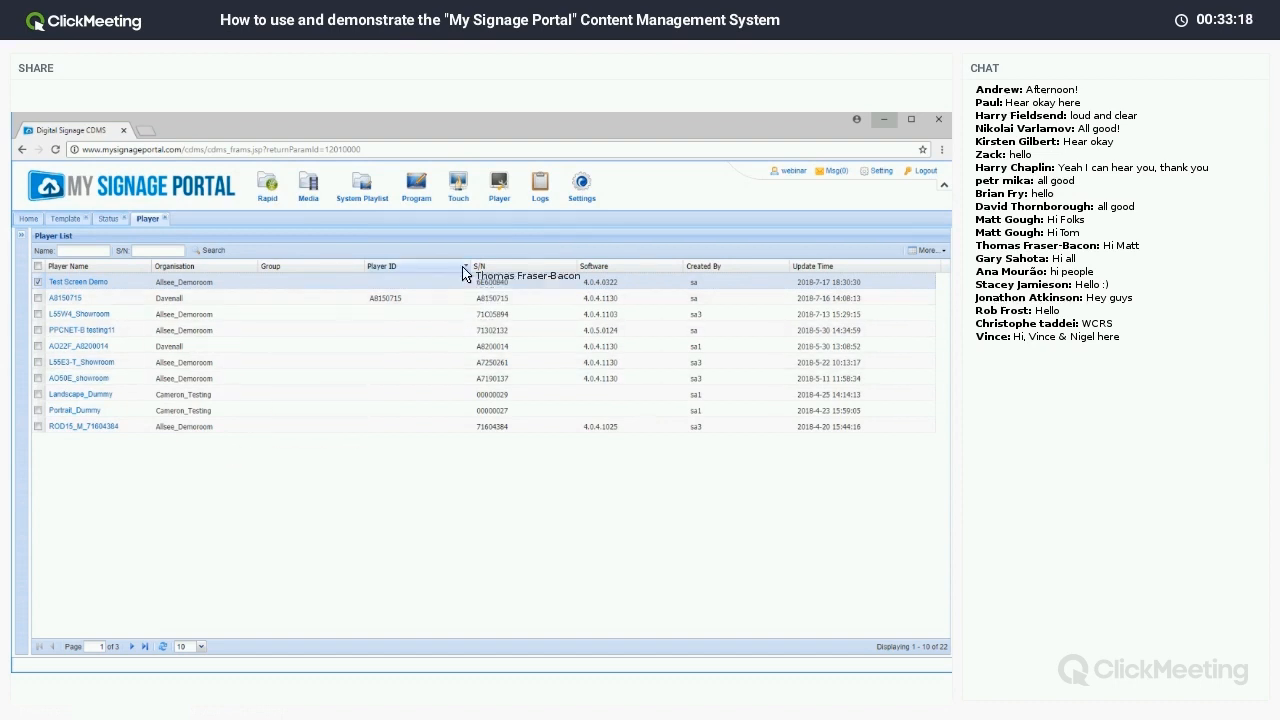
Open the User Operations log showing Play, Screenshot and Stop events for Test Screen Demo.
mouse_move(536, 198)
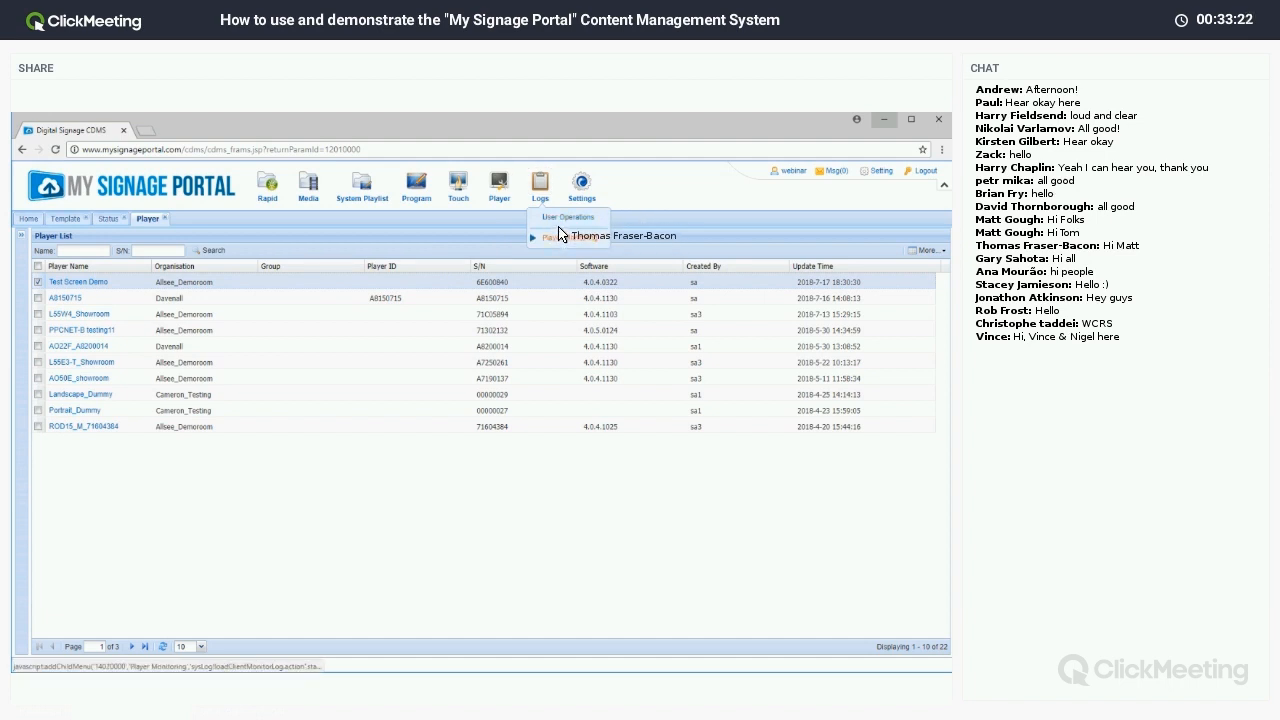
click(558, 234)
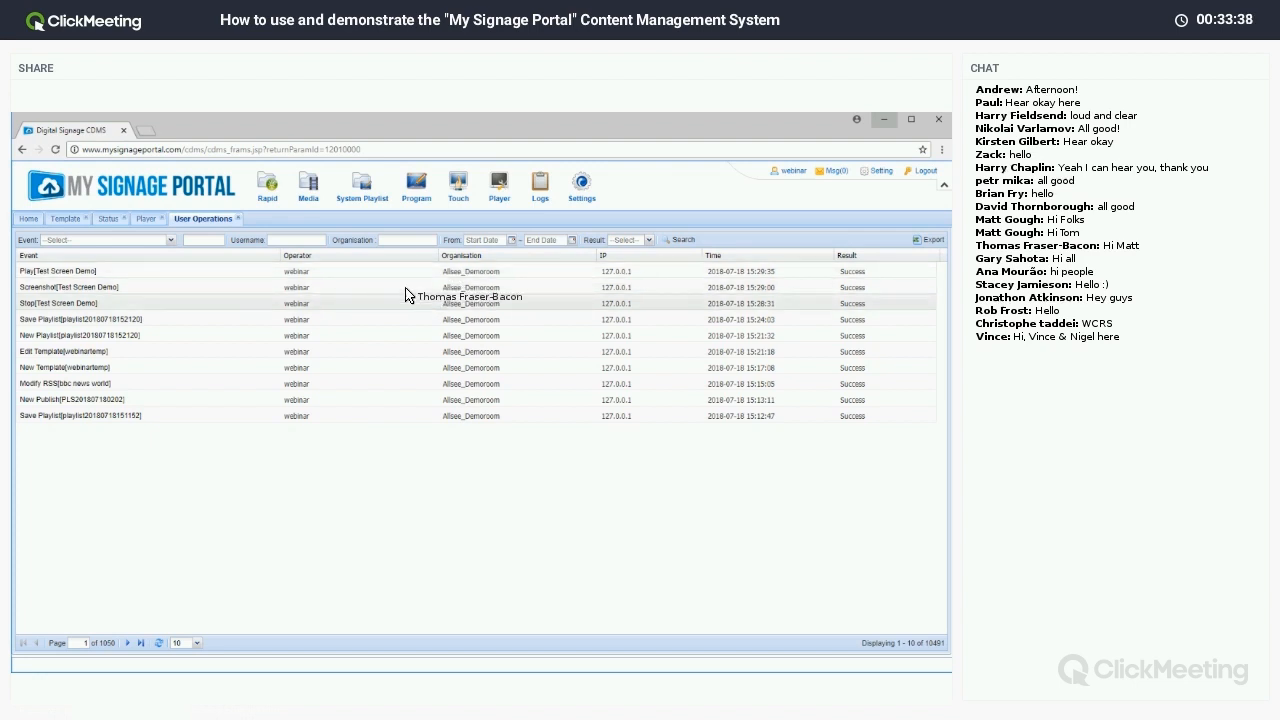
click(540, 192)
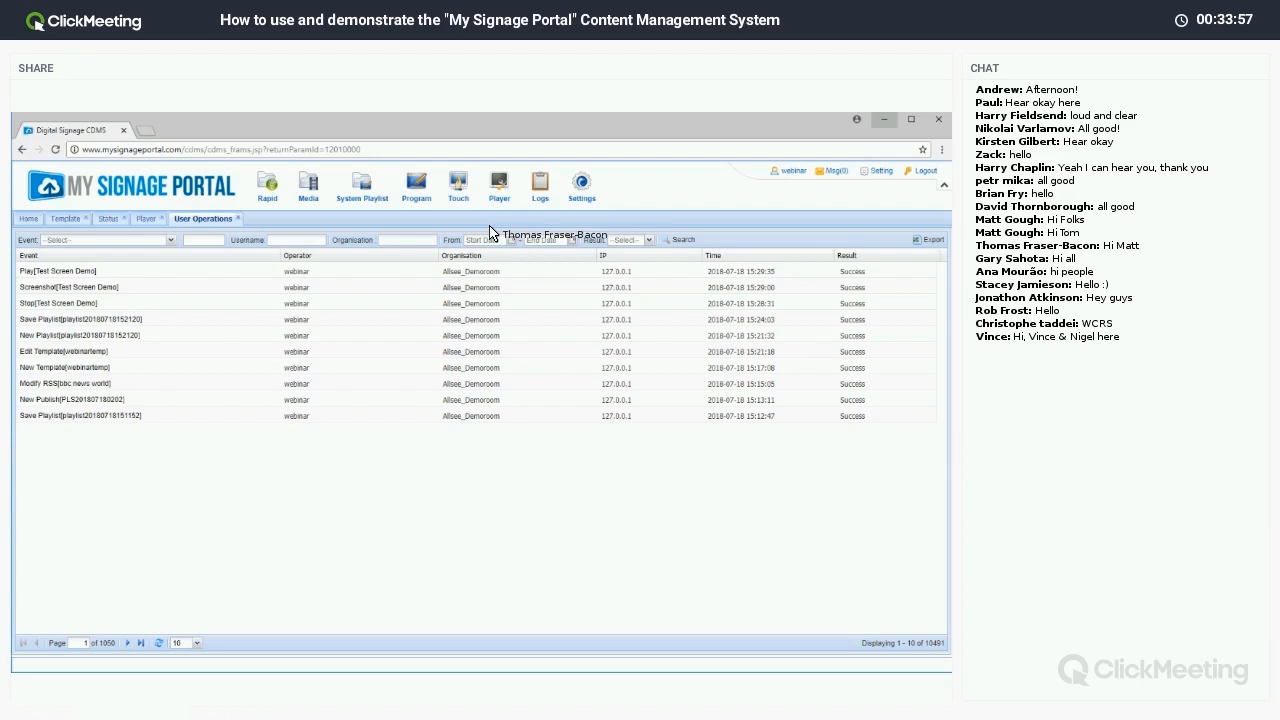
Create the organisation 'webinartest' under Allsee_Demoroom via Settings > Organisation.
mouse_move(540, 188)
click(101, 217)
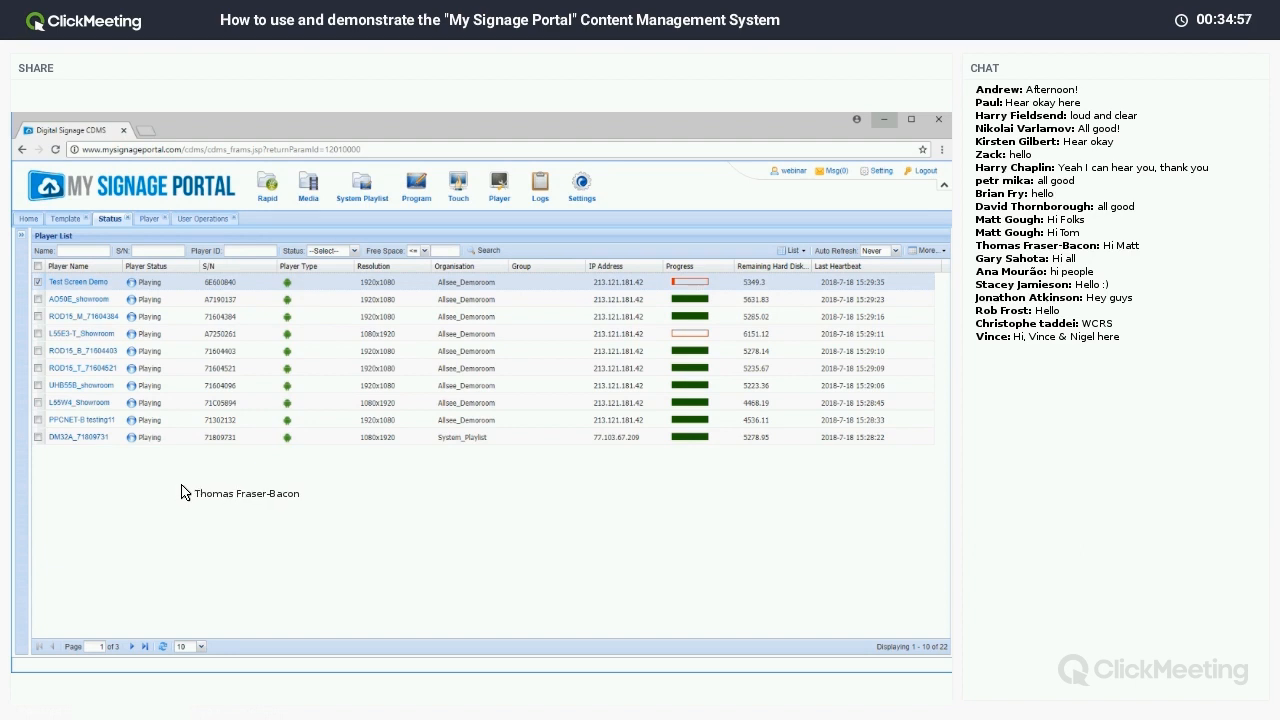
mouse_move(588, 202)
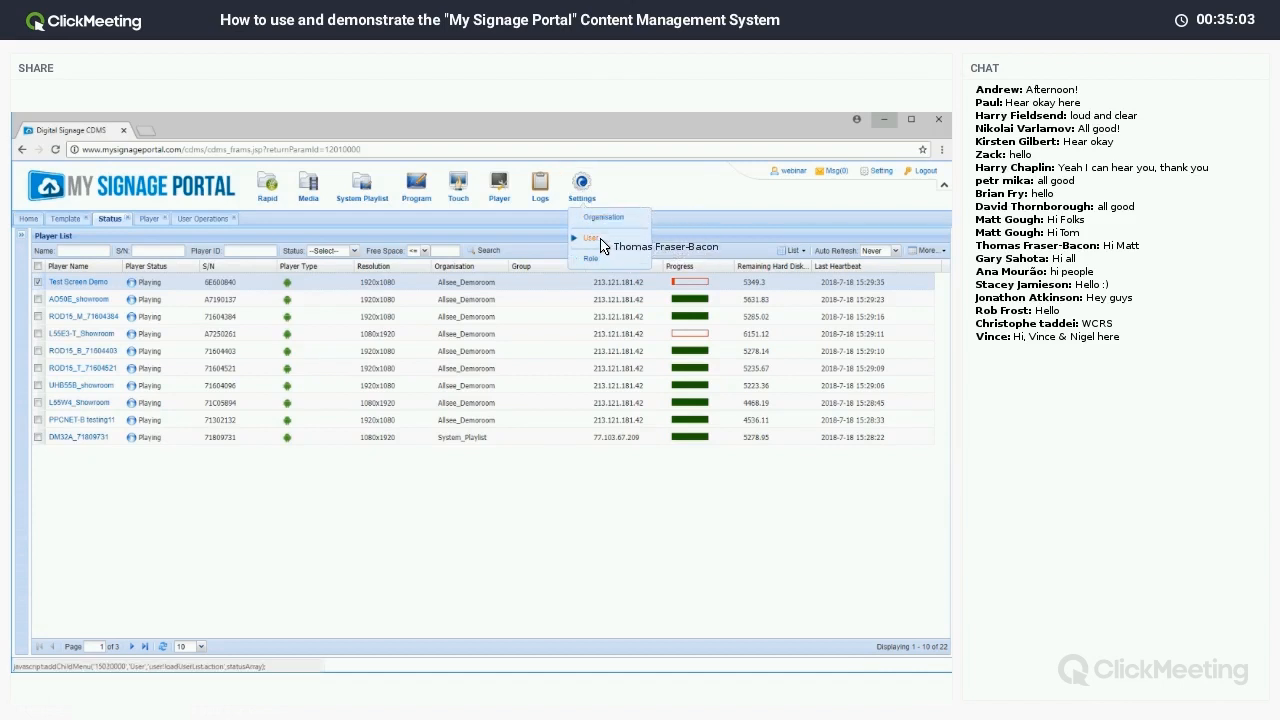
click(601, 222)
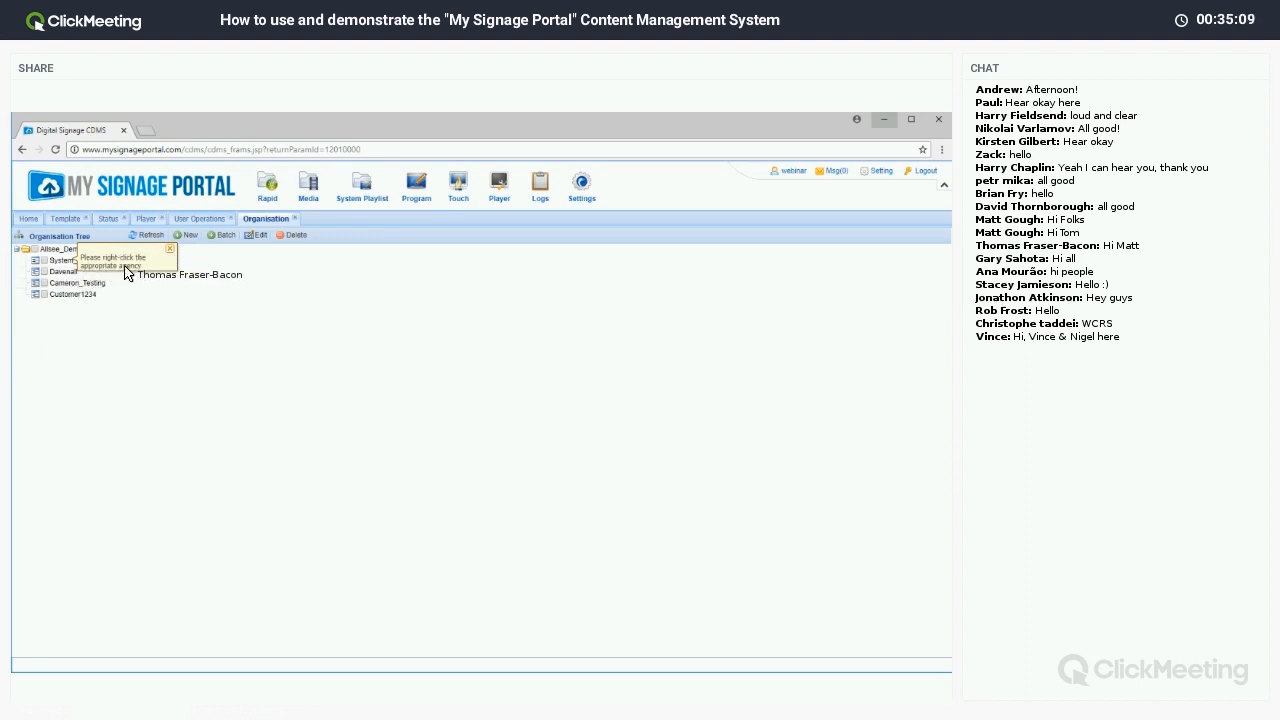
click(170, 250)
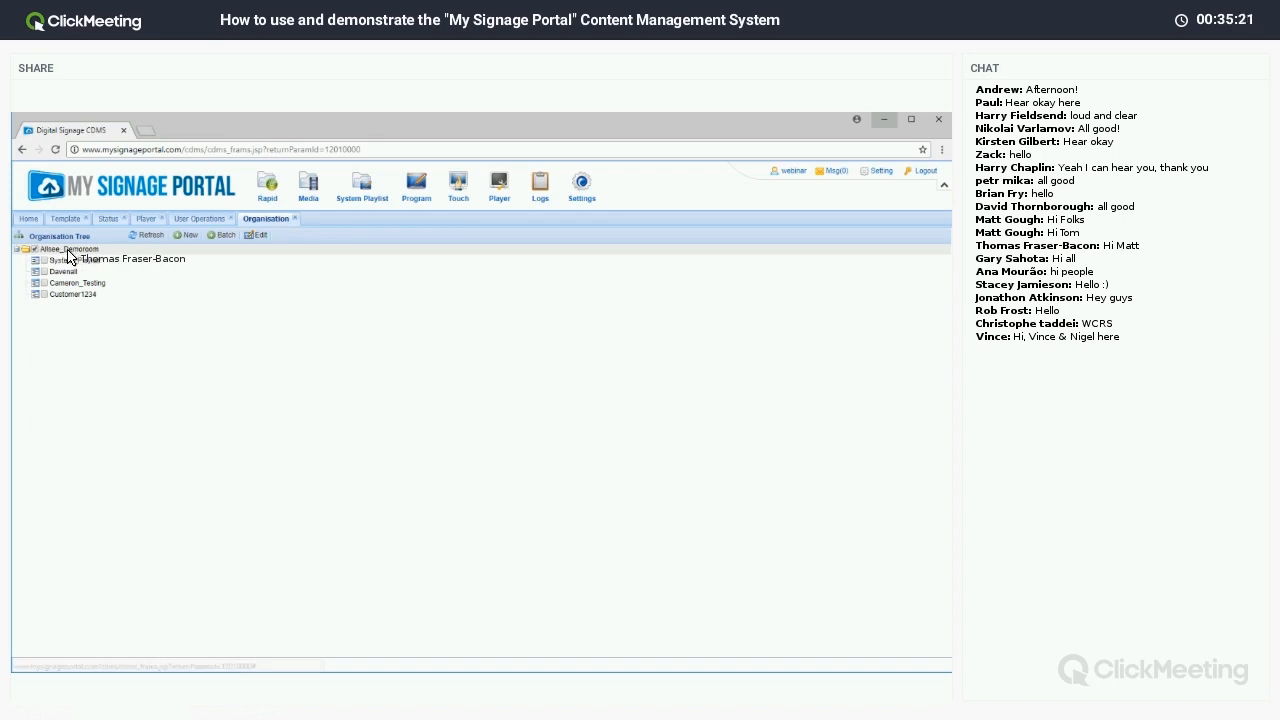
click(186, 235)
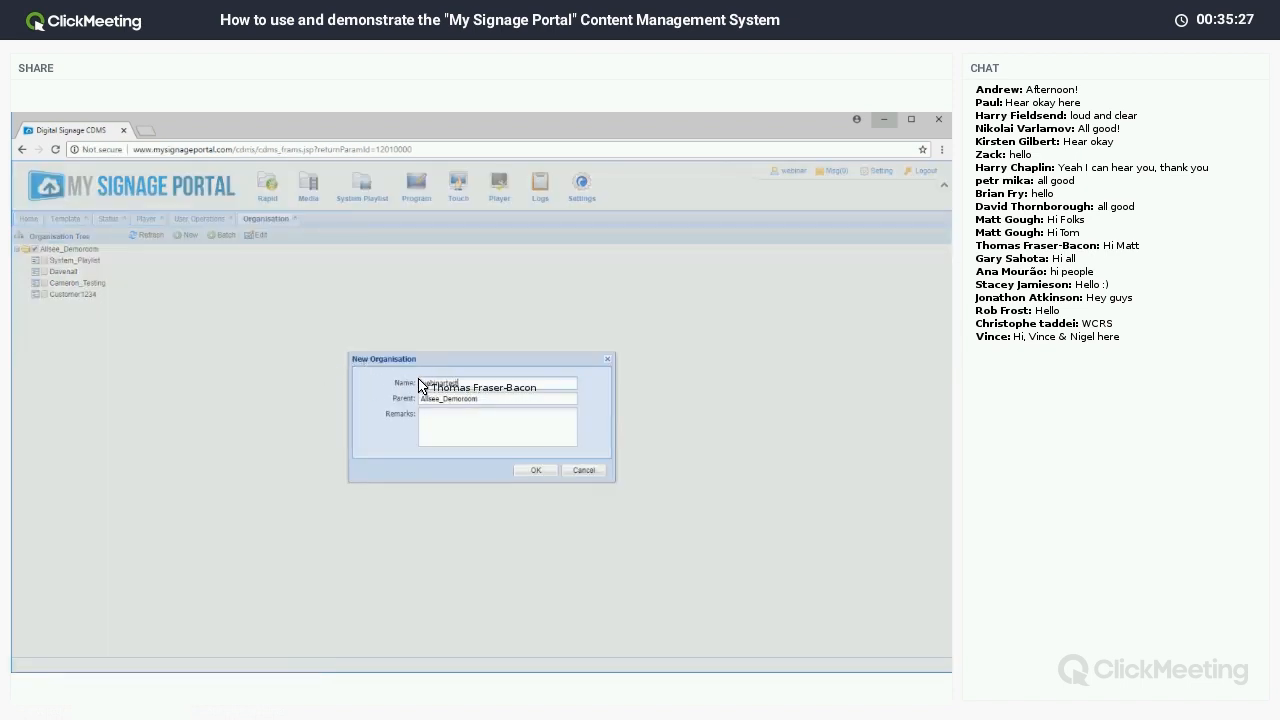
click(526, 470)
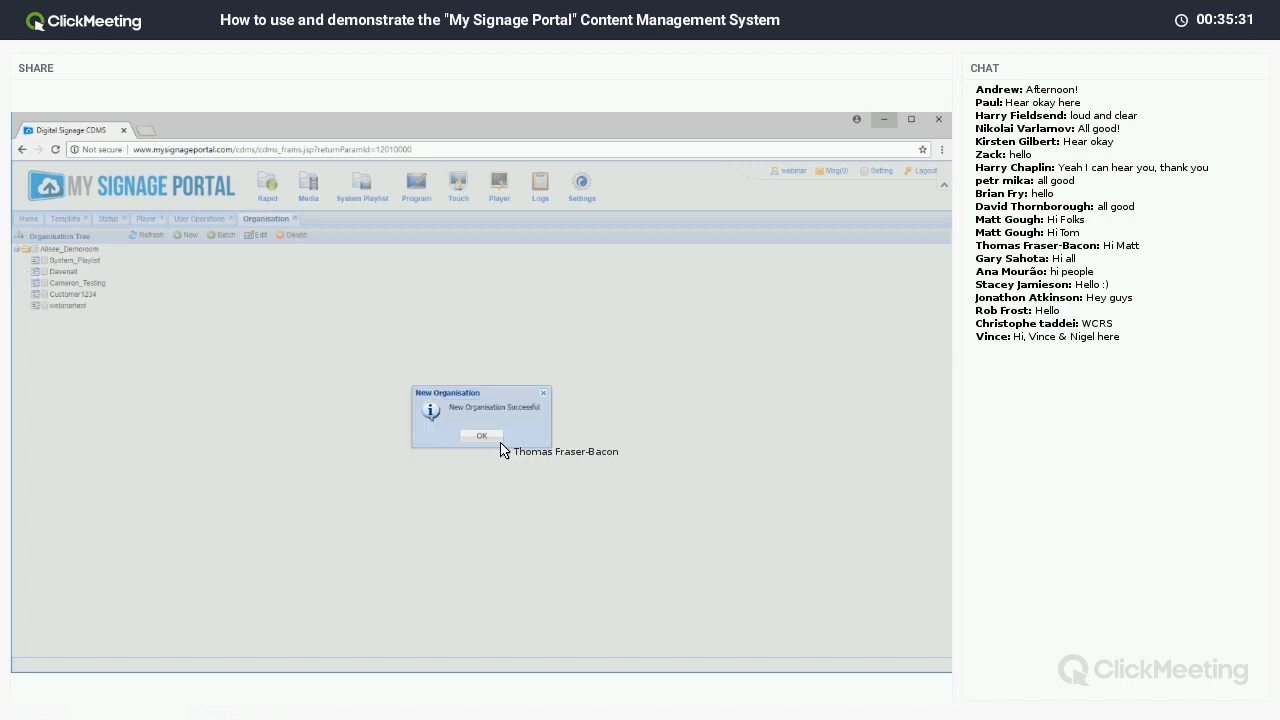
click(498, 439)
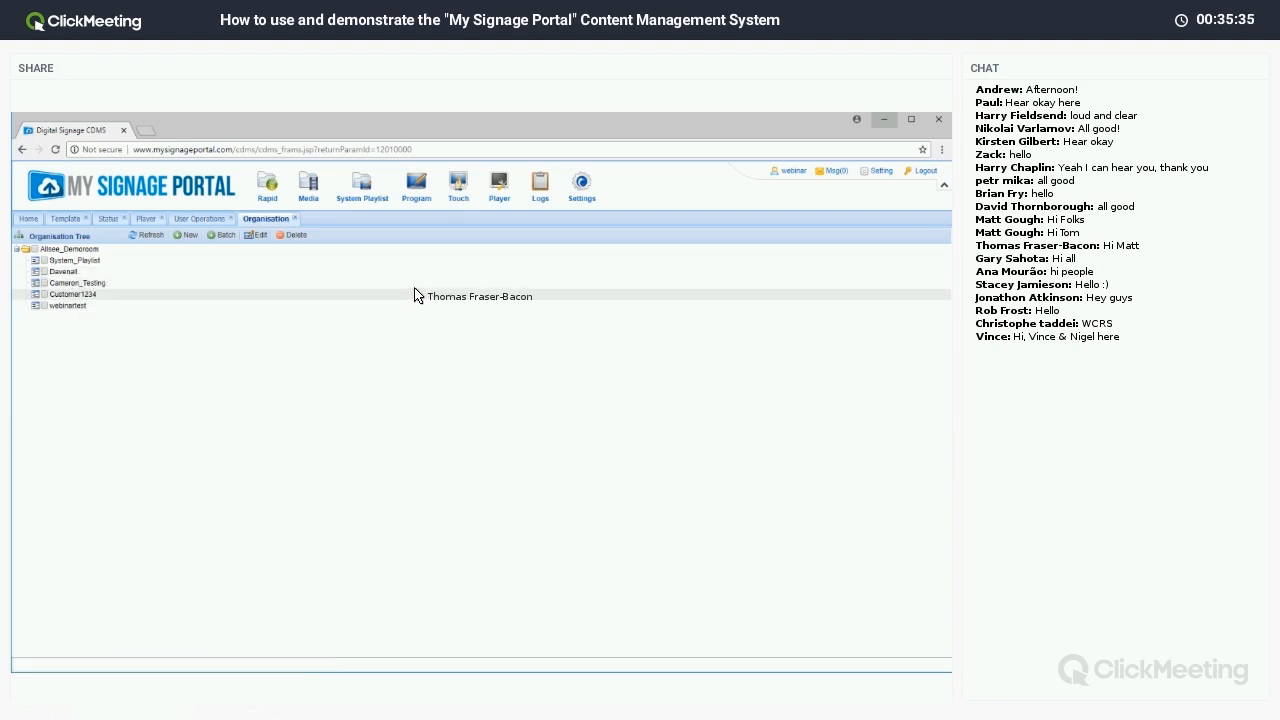
Go to Settings > User, then Settings > Role, and start a new role.
click(583, 198)
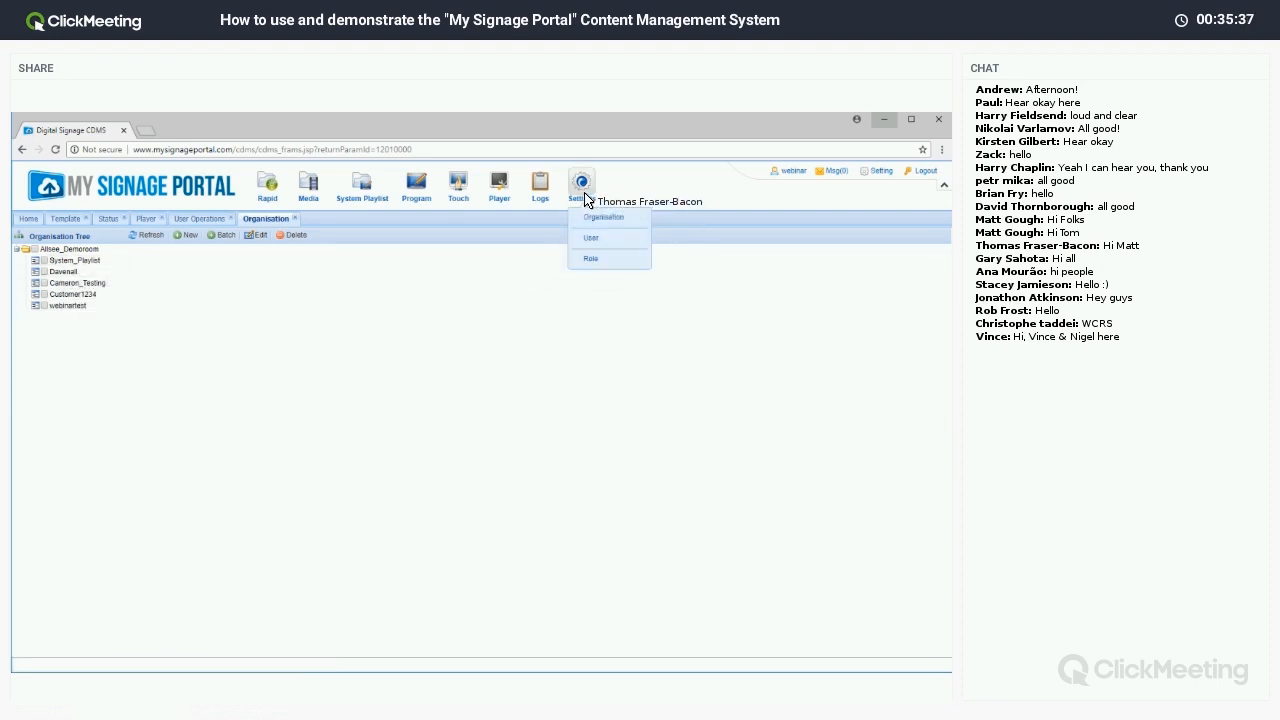
click(592, 245)
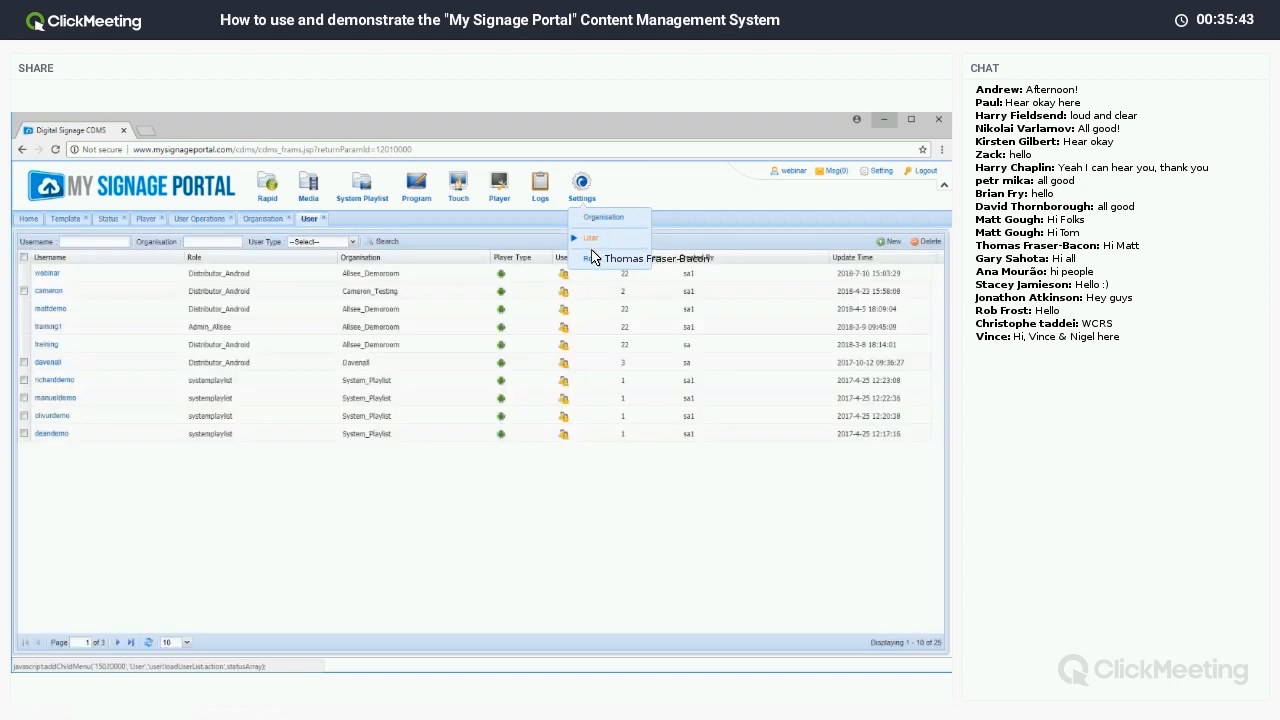
click(593, 261)
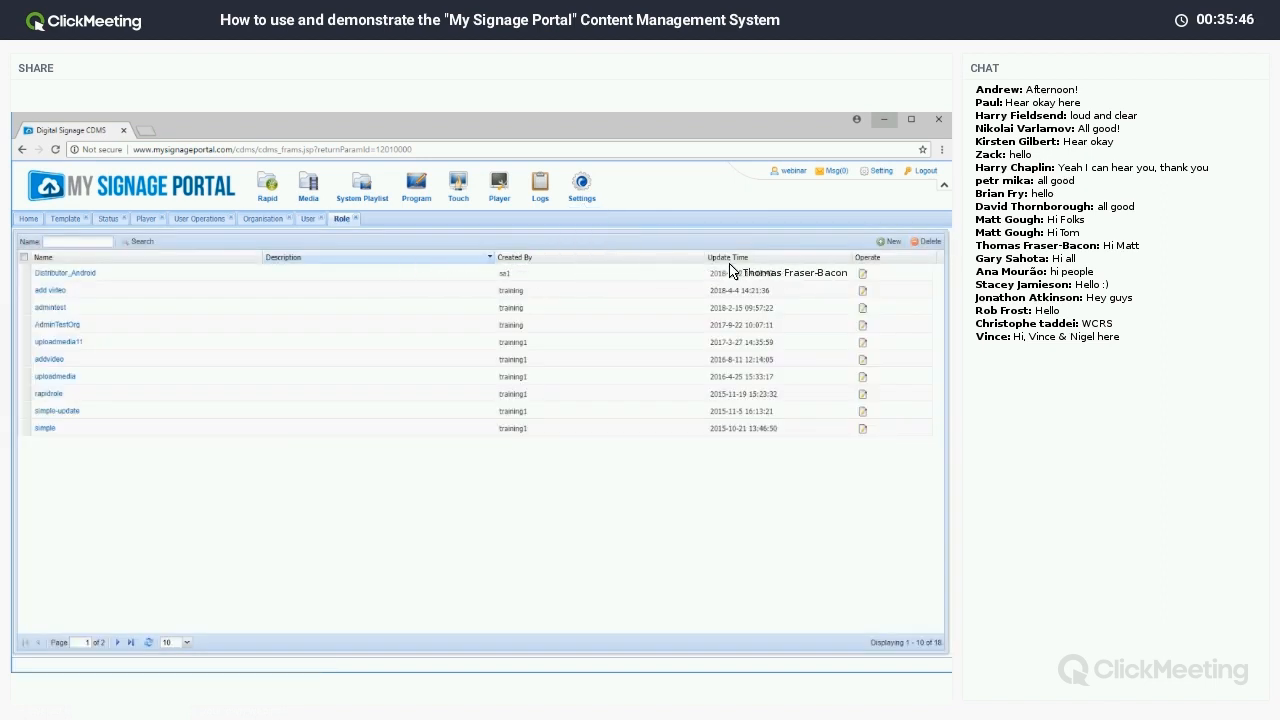
click(887, 243)
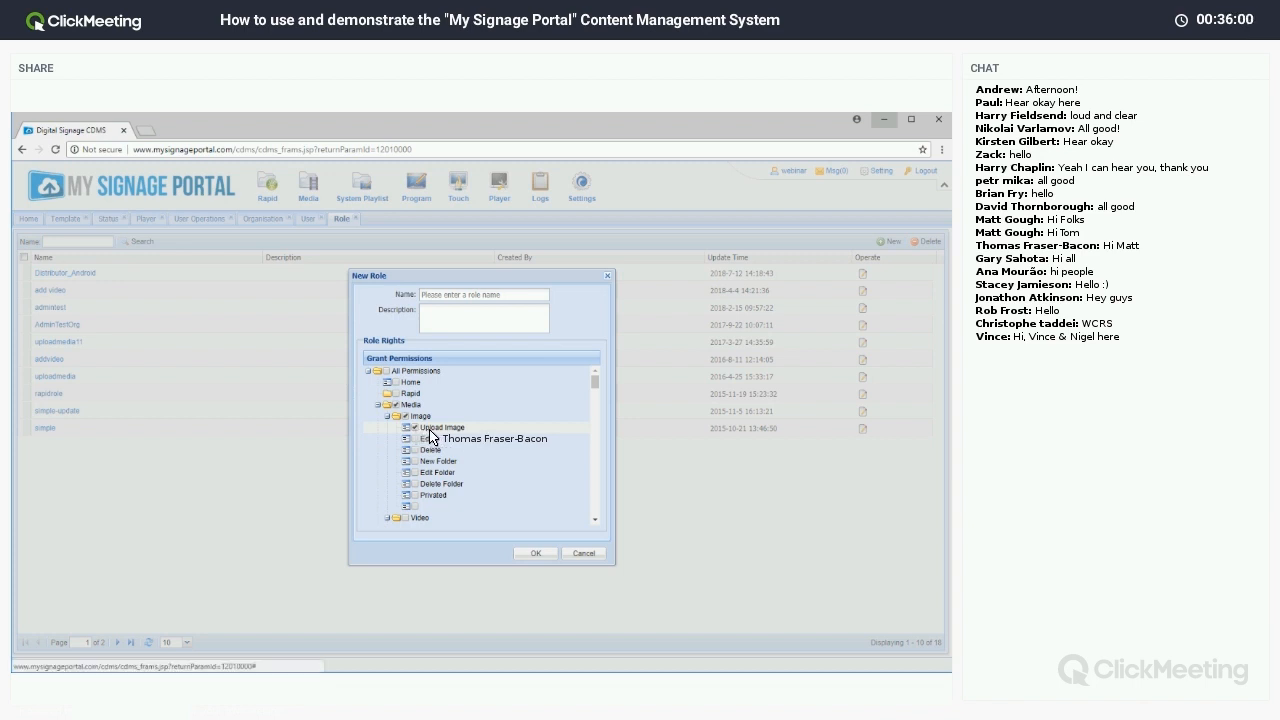
Tick All Permissions, then discard the New Role form and return to the User tab.
click(439, 295)
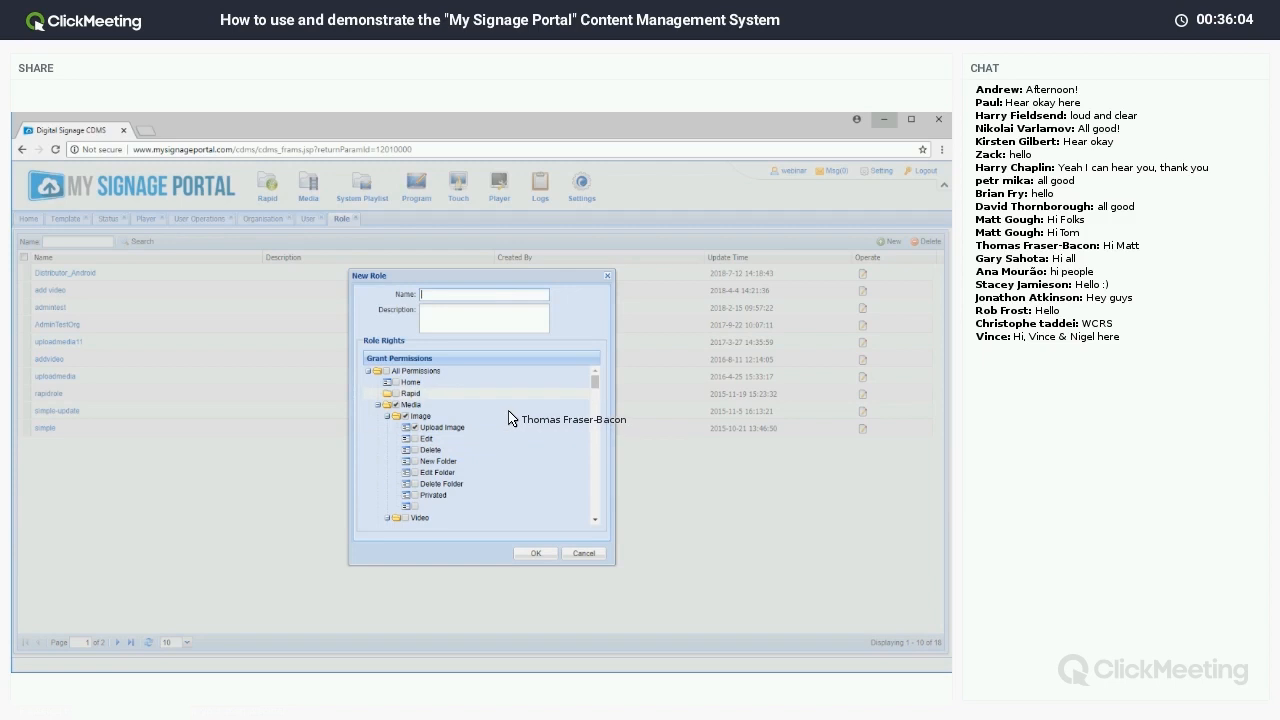
click(388, 373)
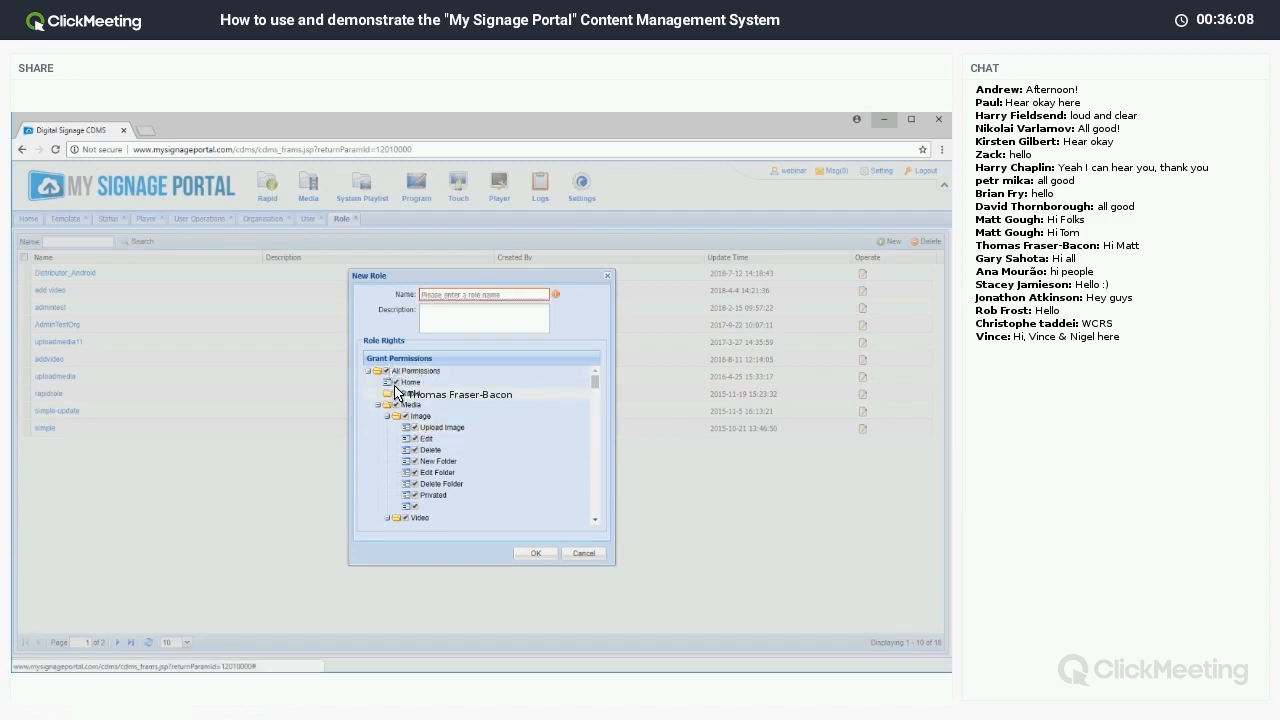
click(606, 277)
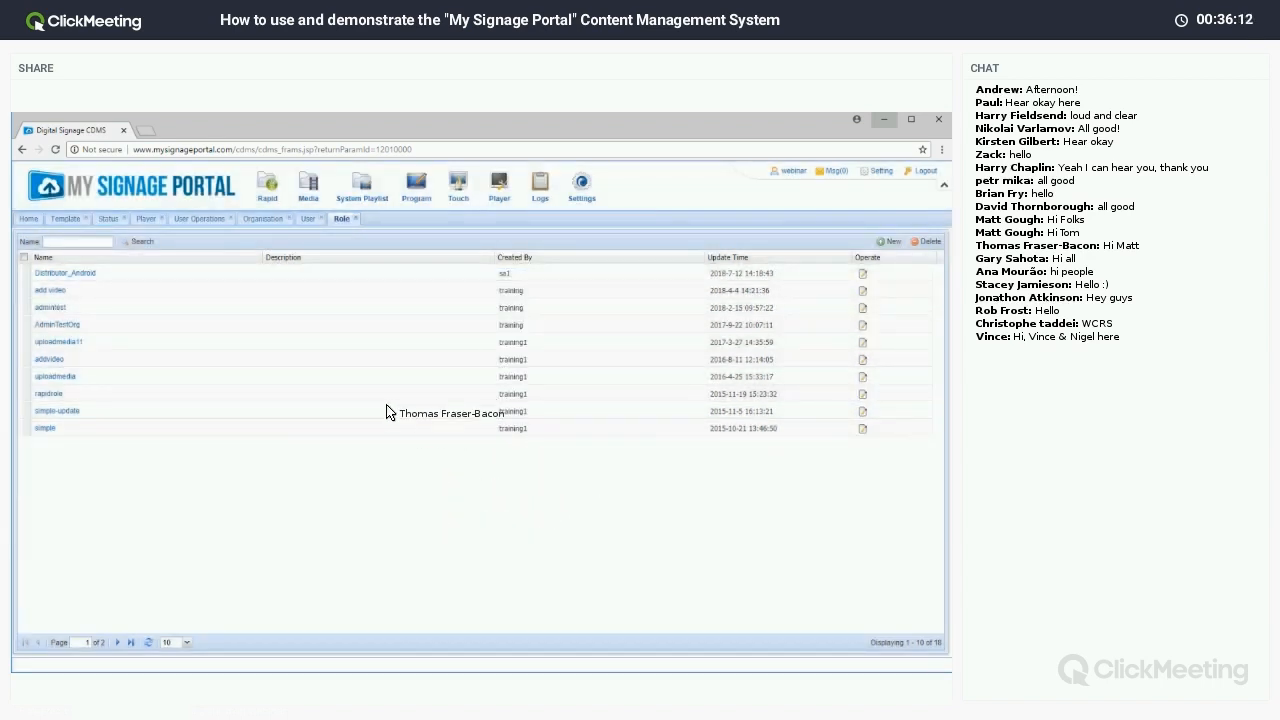
click(309, 219)
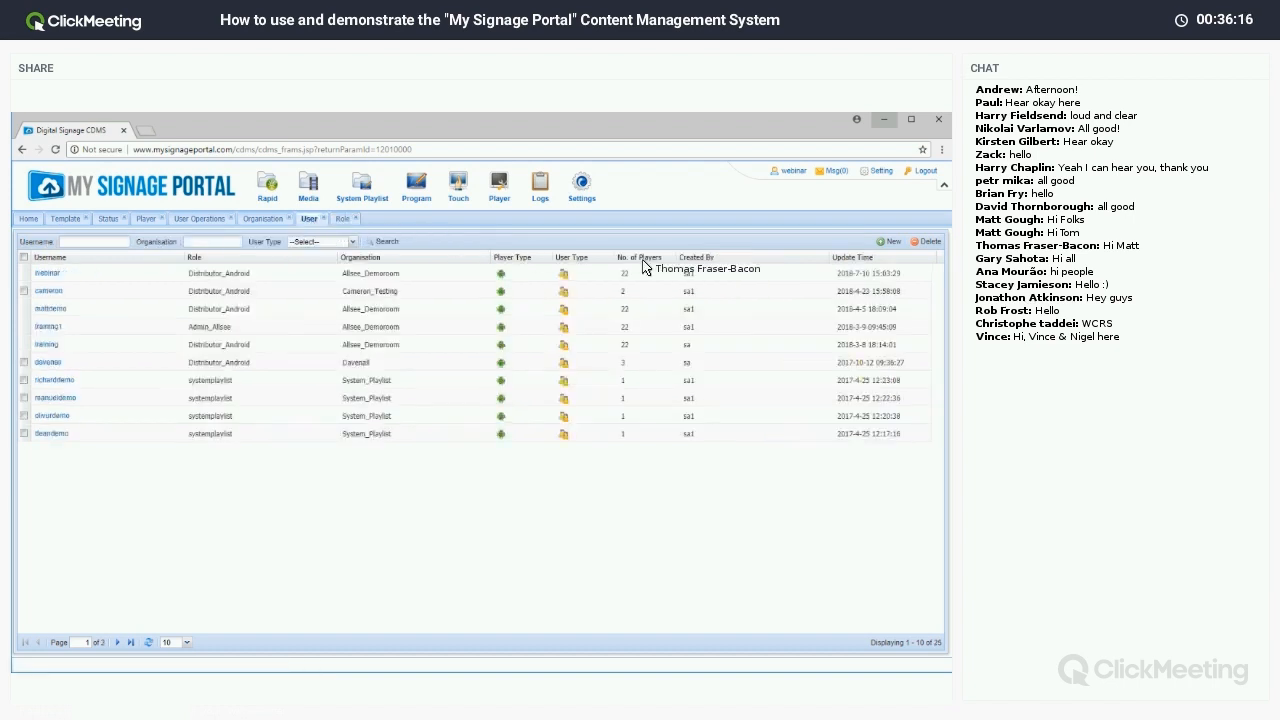
Start a new user and enter and confirm the account password.
click(888, 242)
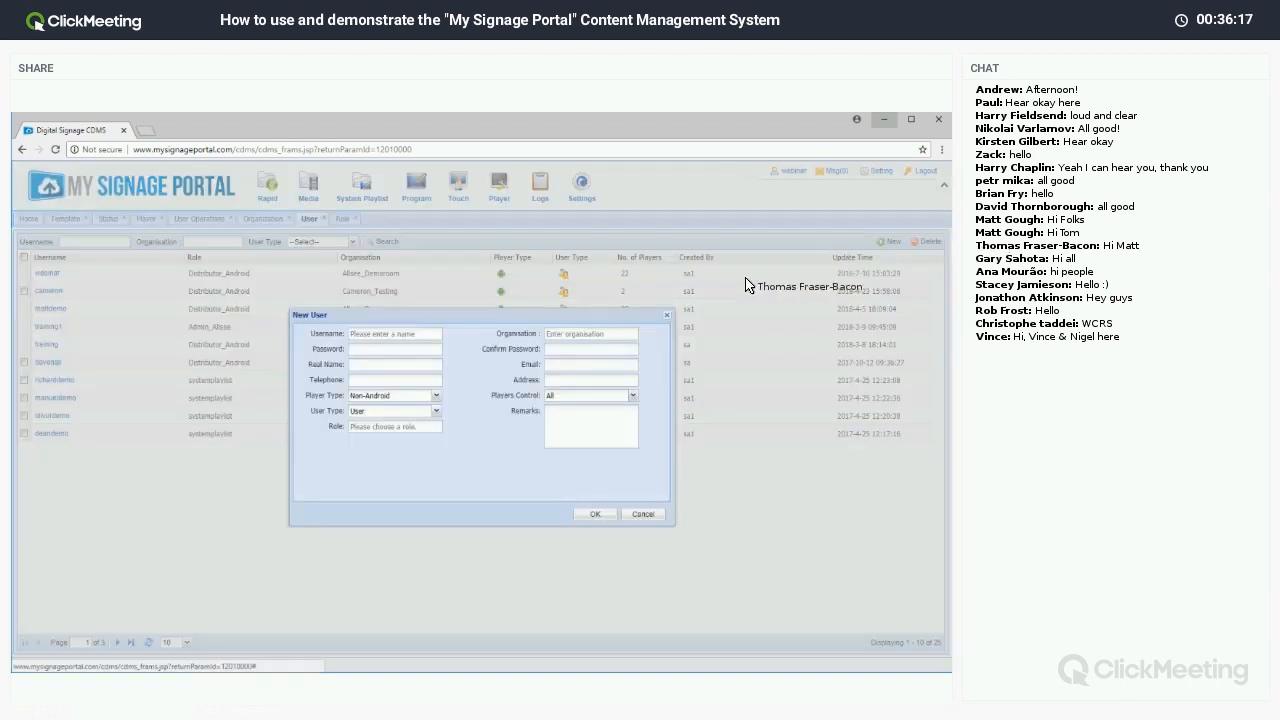
click(425, 336)
click(426, 337)
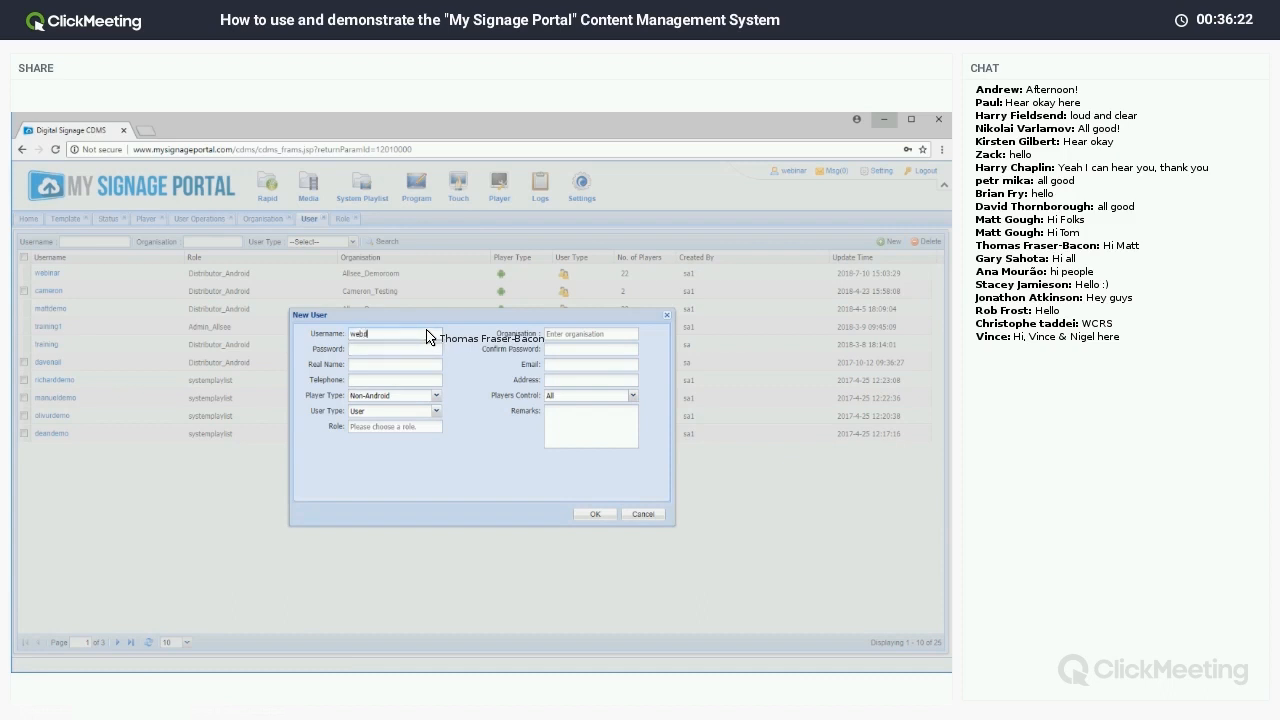
click(409, 349)
text(webdemo)
click(554, 349)
text(webdemo)
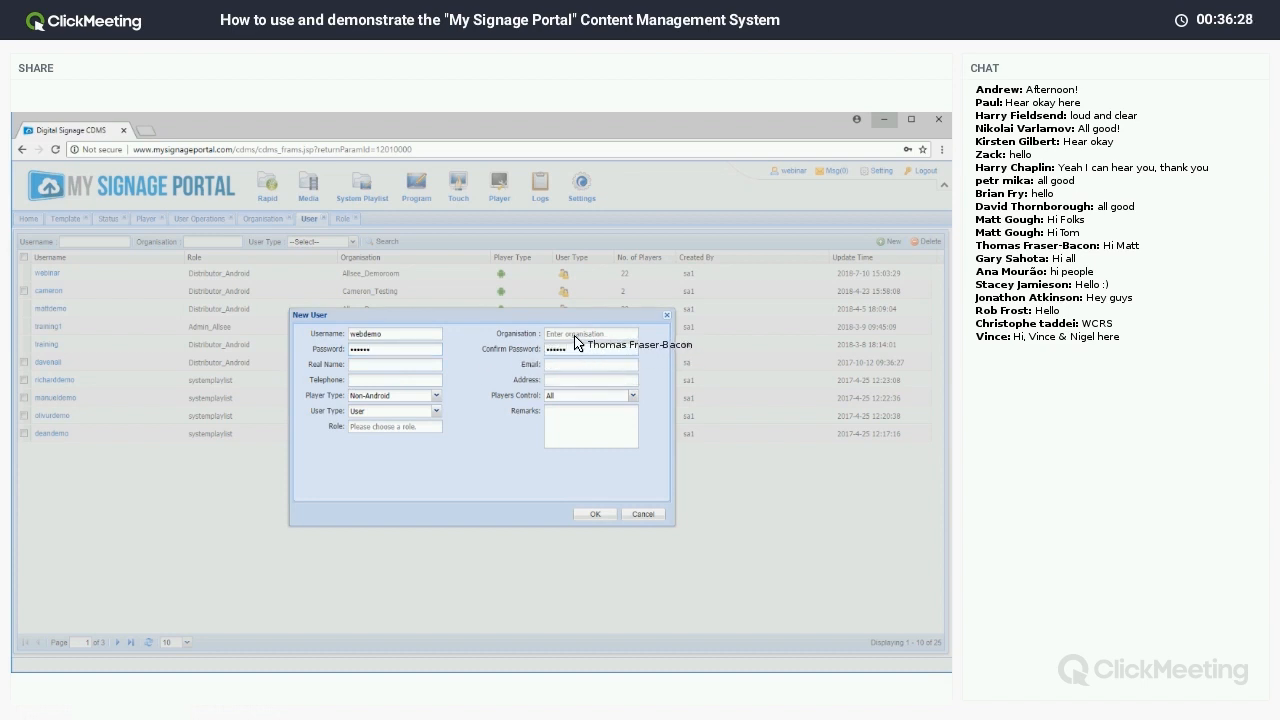
Assign the new user to the webinartest organisation.
click(575, 337)
click(635, 291)
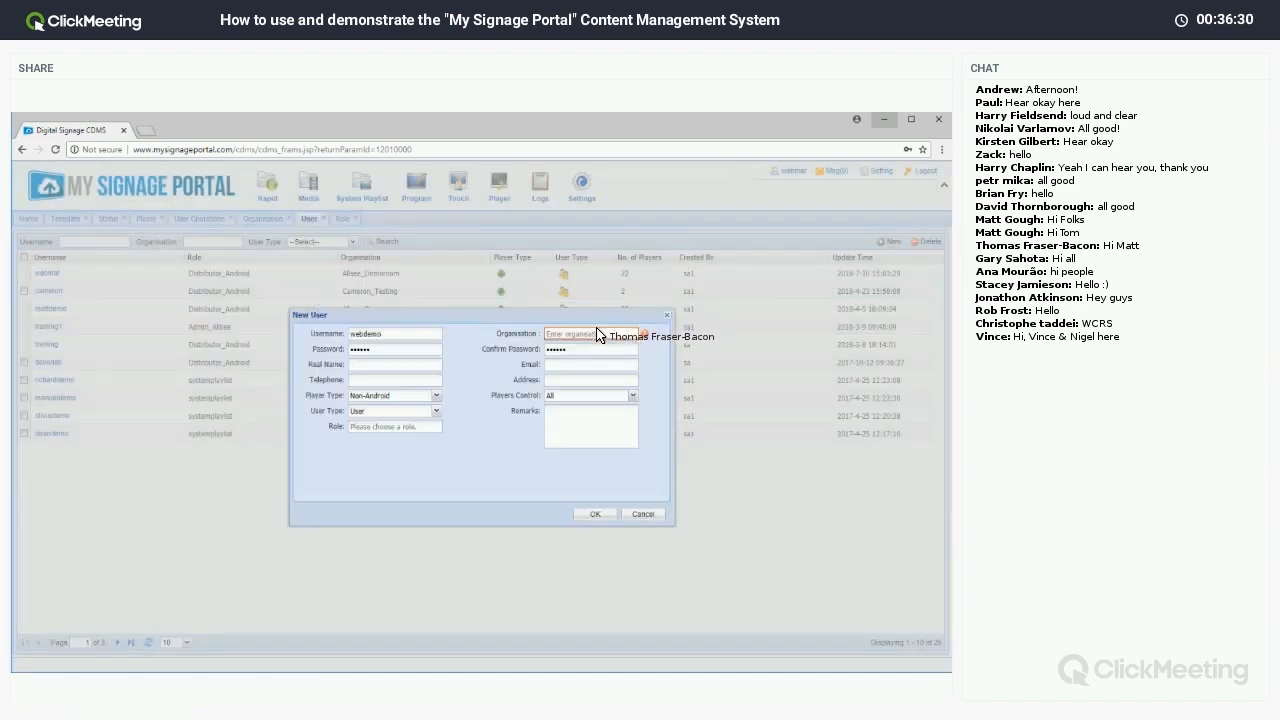
click(598, 335)
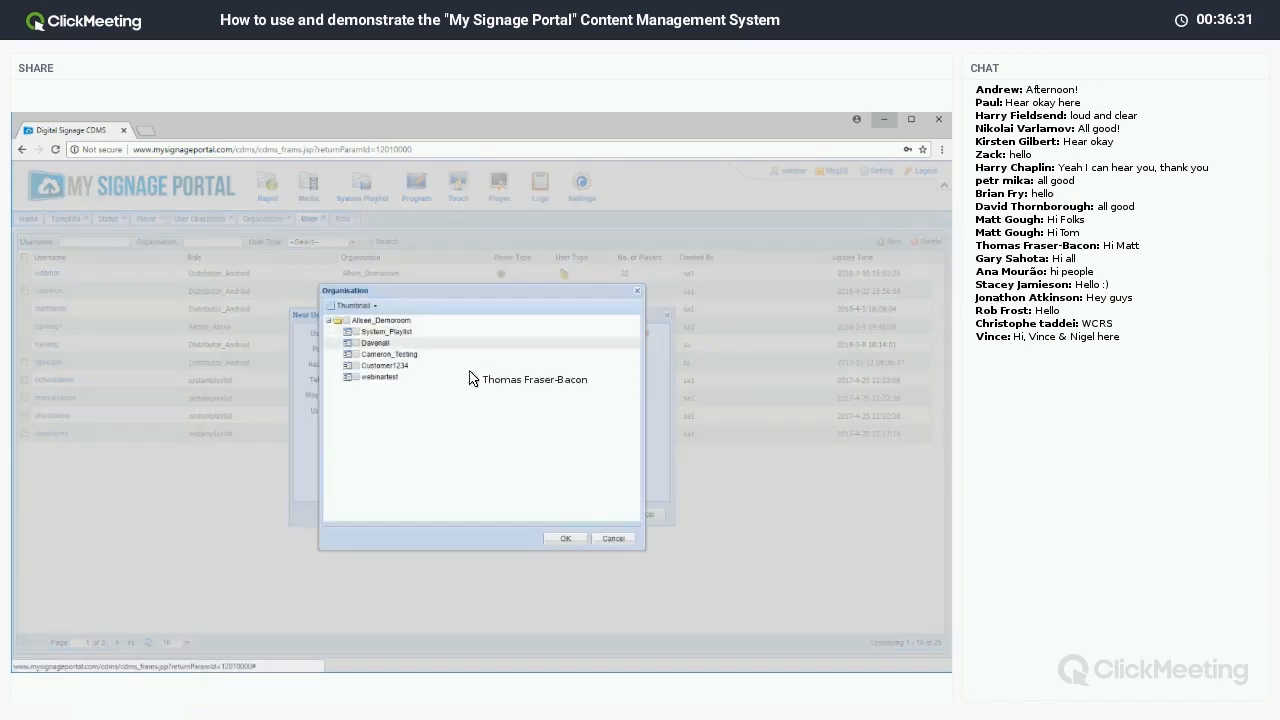
click(356, 378)
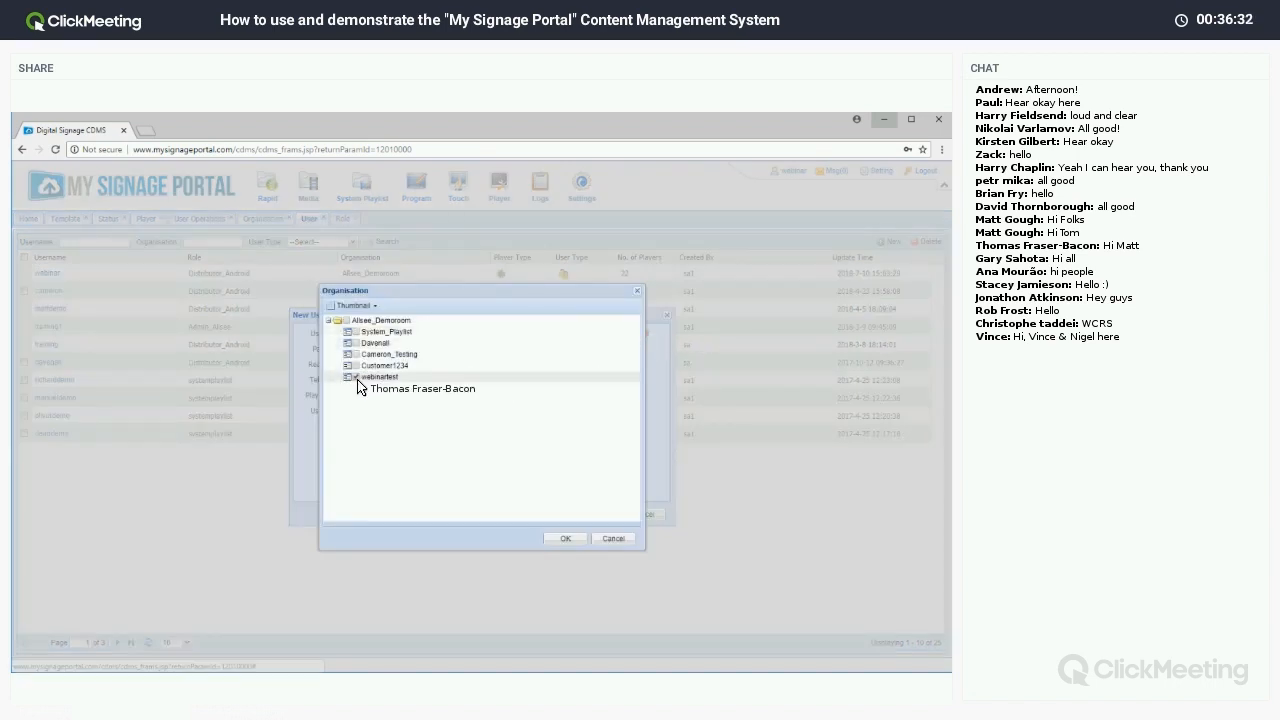
click(566, 540)
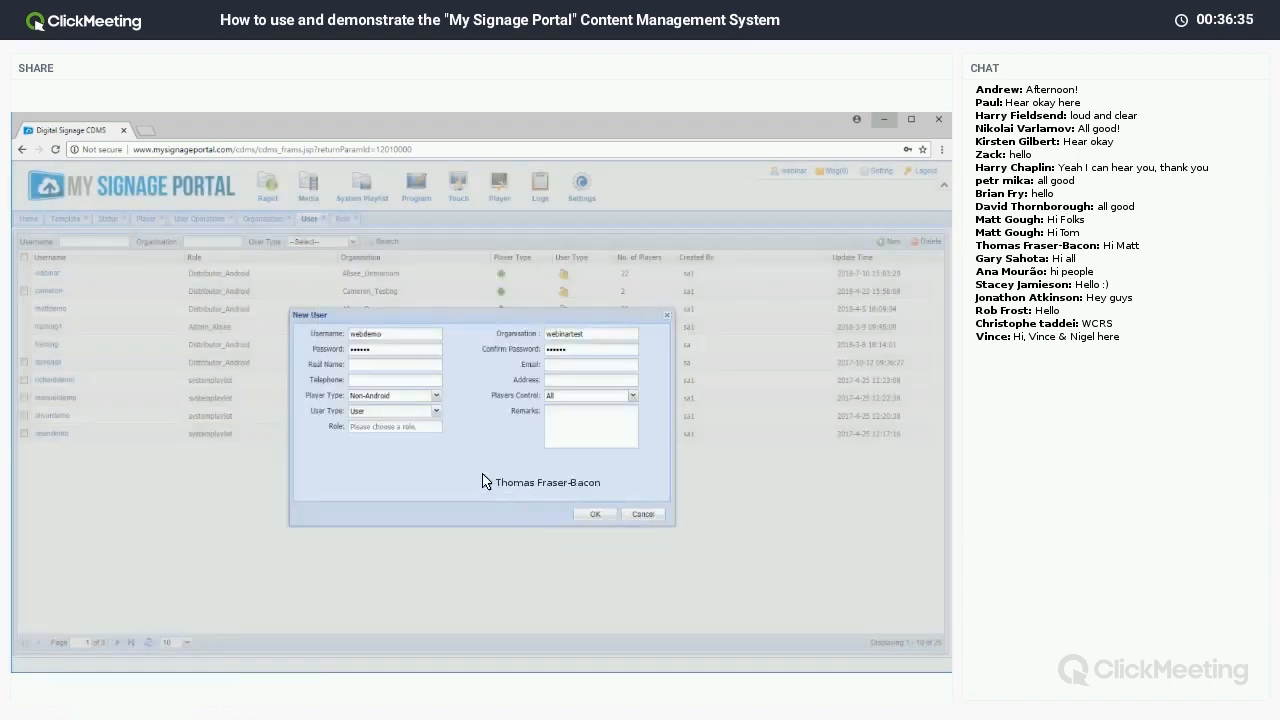
Give the user the Distributor_Android role and Android player type, then save.
click(409, 433)
click(258, 324)
click(641, 554)
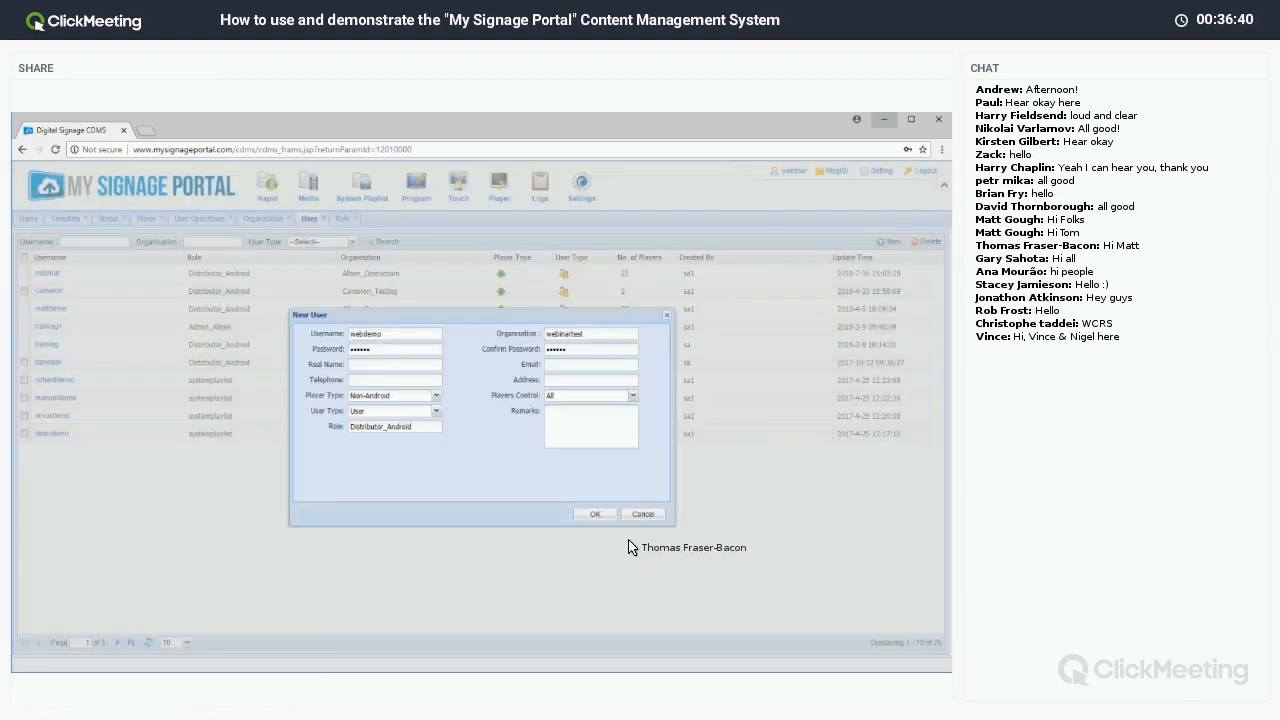
click(433, 396)
click(437, 426)
click(592, 515)
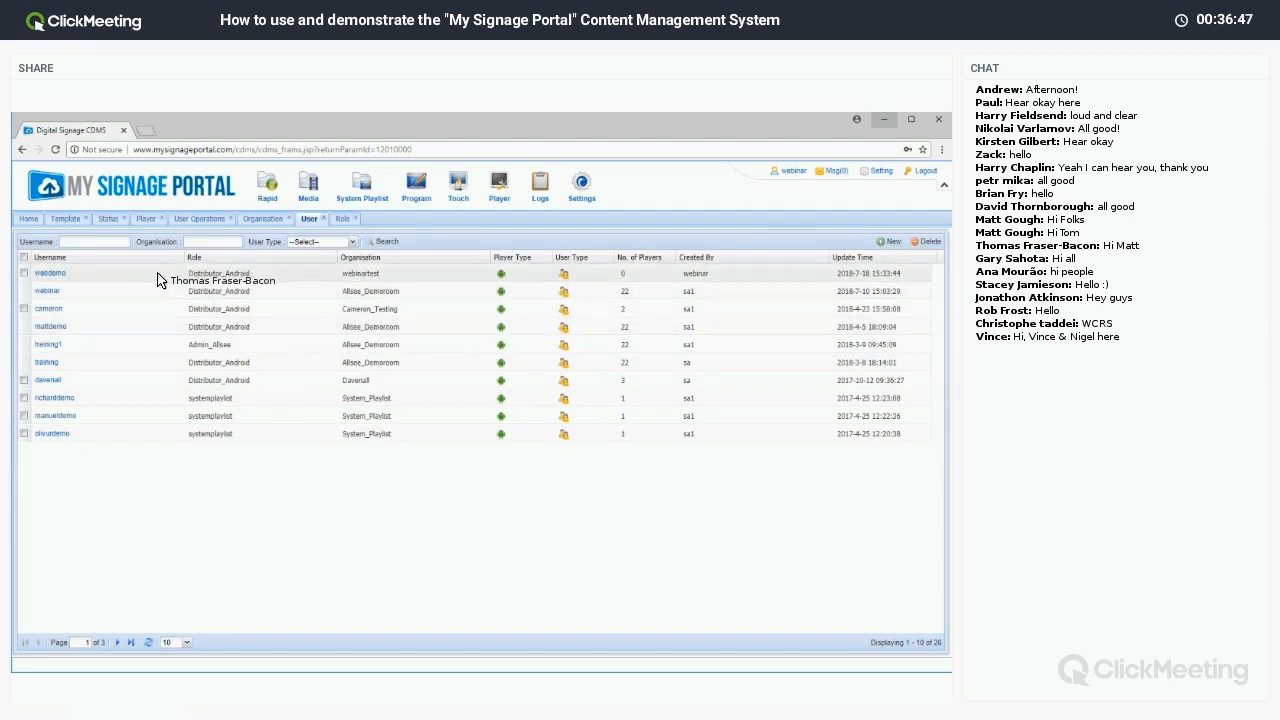
Edit Test Screen Demo to set its organisation to webinartest and save.
click(148, 219)
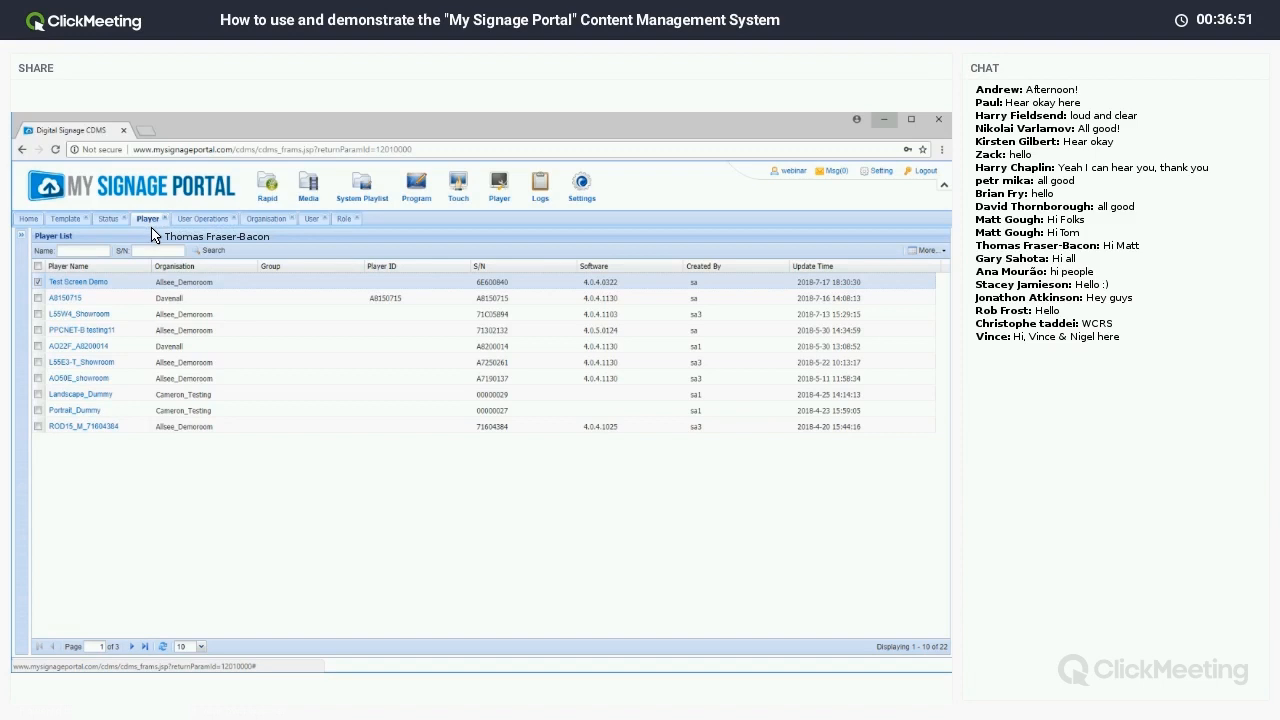
right_click(64, 289)
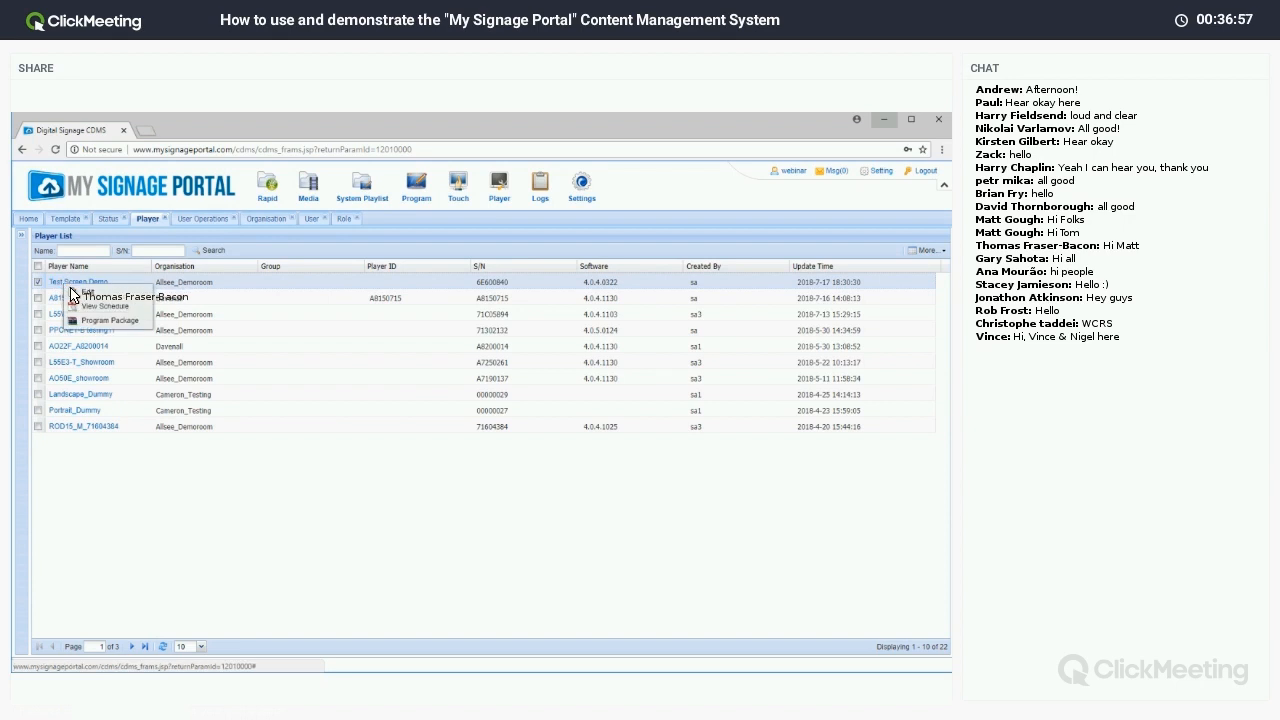
click(80, 293)
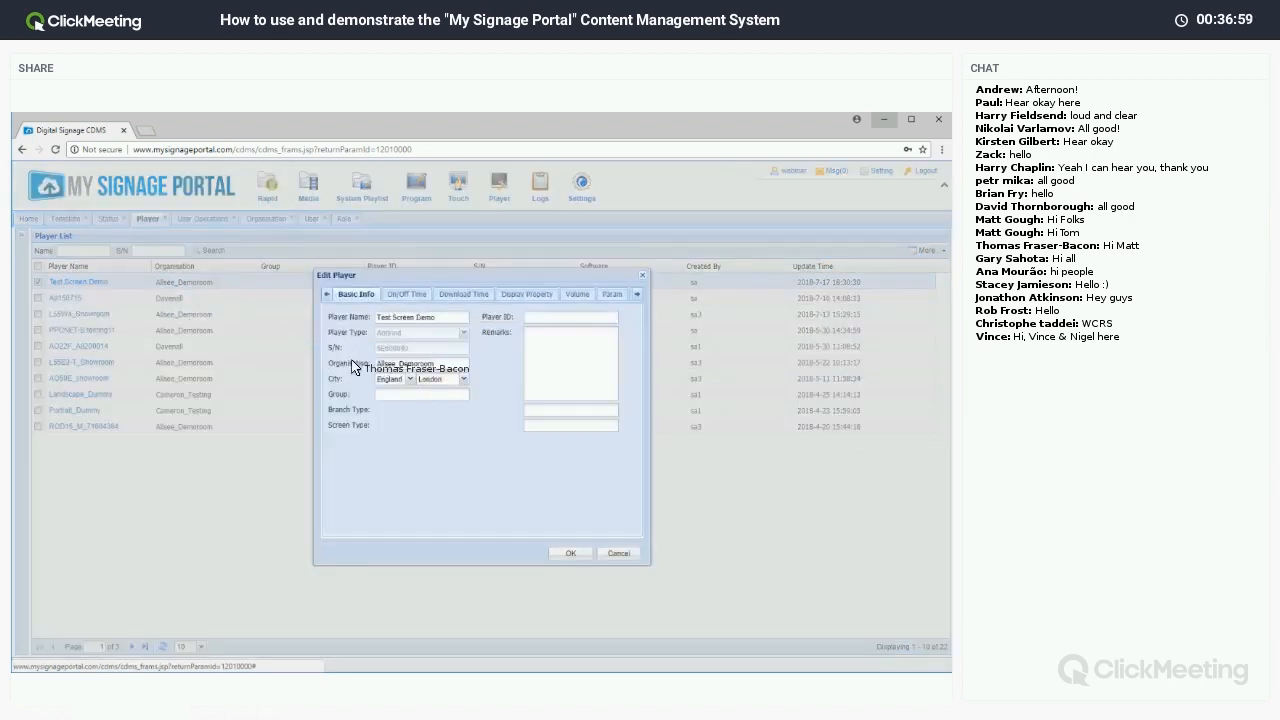
click(395, 371)
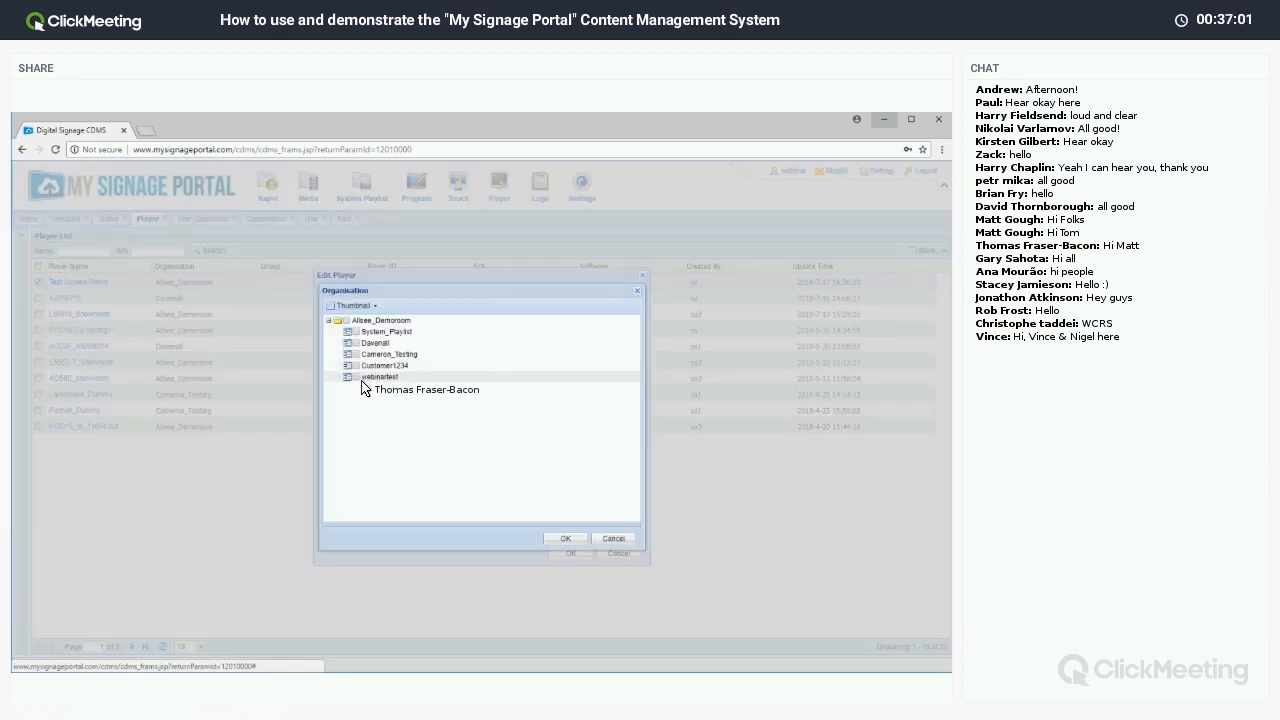
click(566, 538)
click(570, 554)
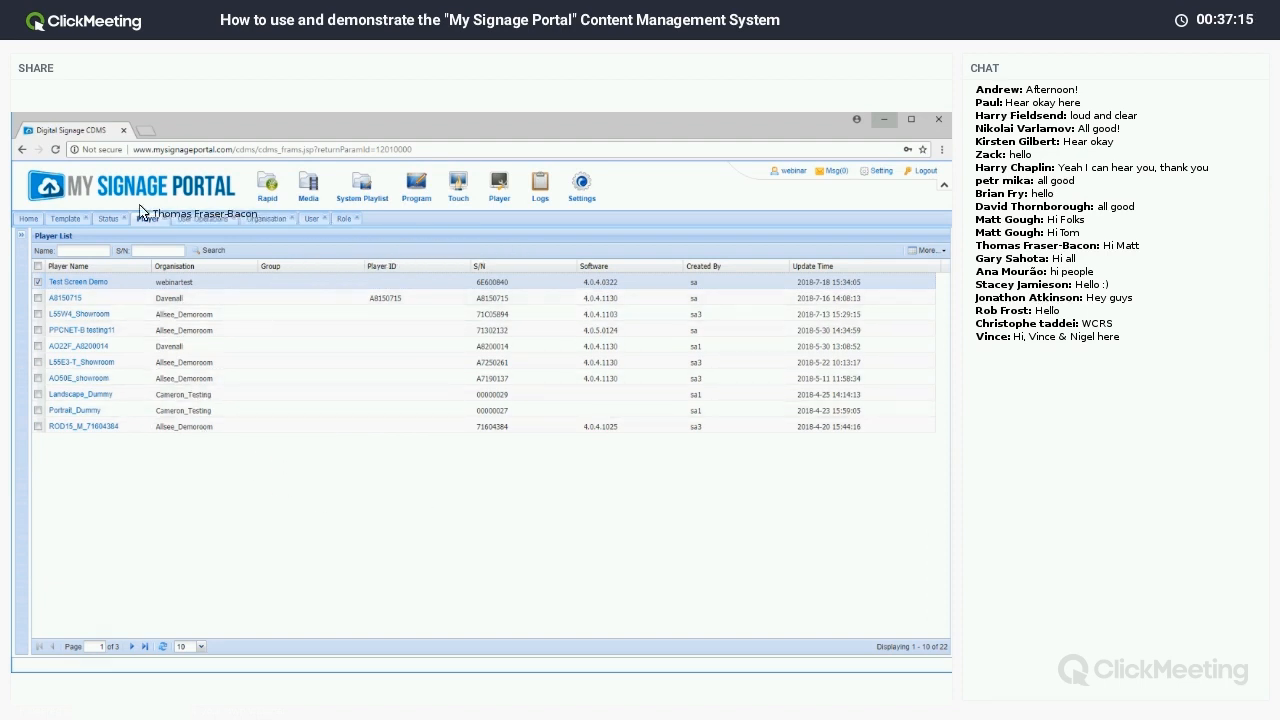
Close the Template, Status, Player, User Operations, Organisation, User and Role tabs, then open System Playlist.
click(89, 219)
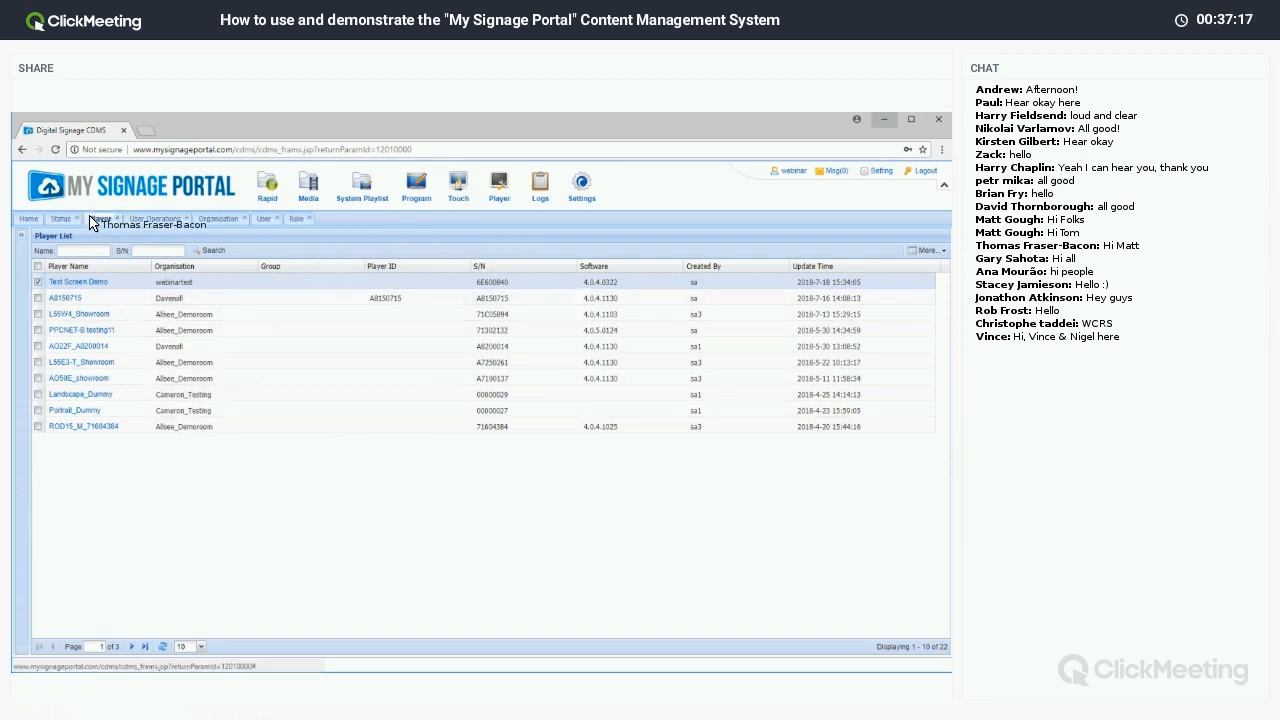
click(77, 218)
click(83, 219)
click(105, 219)
click(97, 219)
click(75, 219)
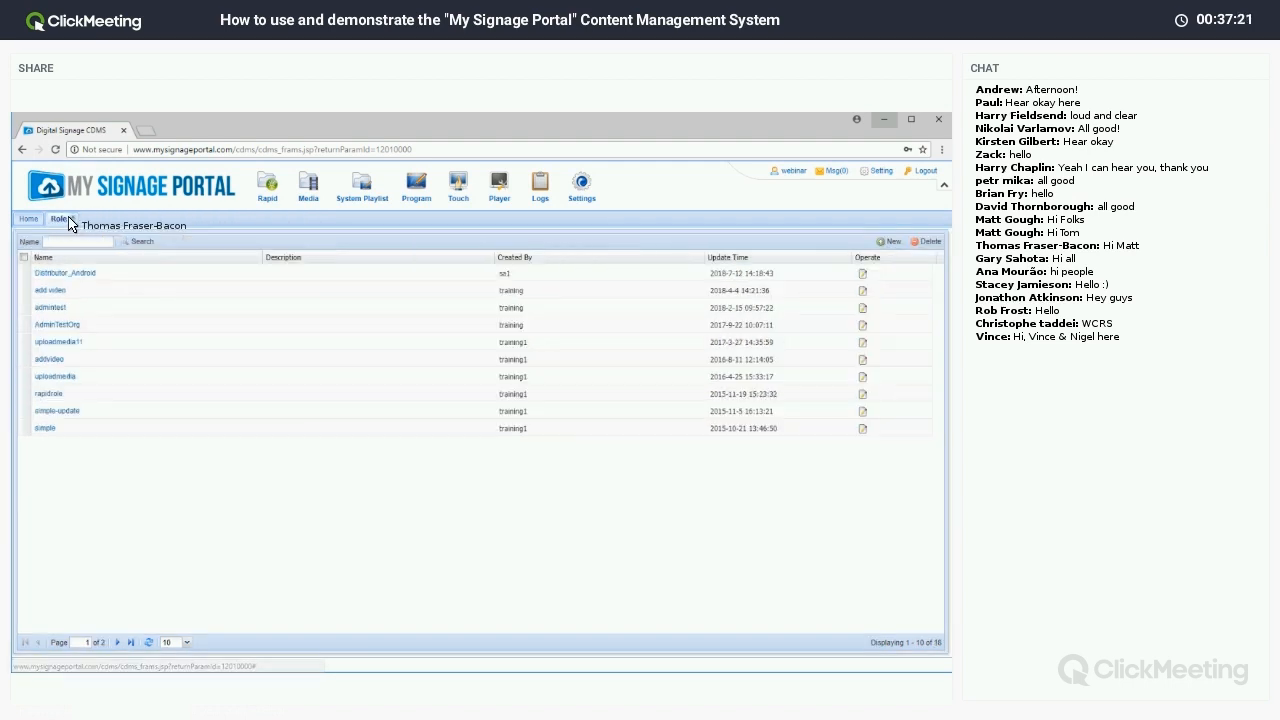
click(72, 219)
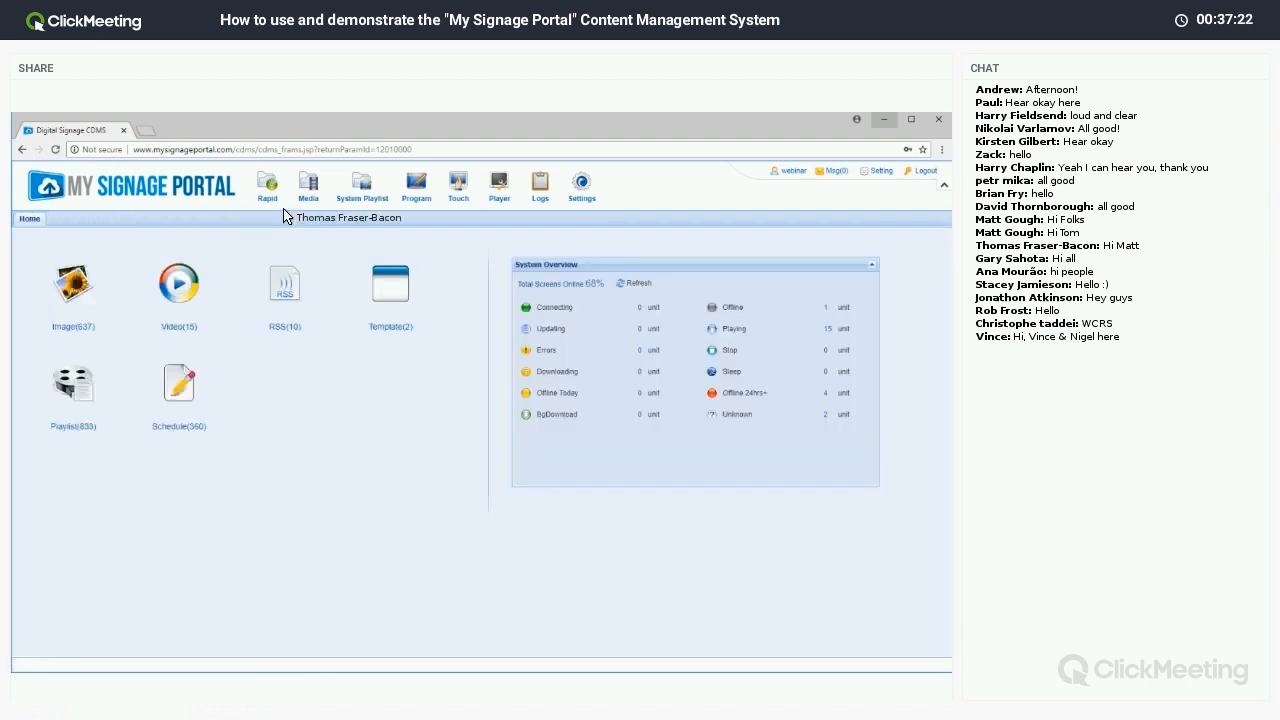
click(362, 185)
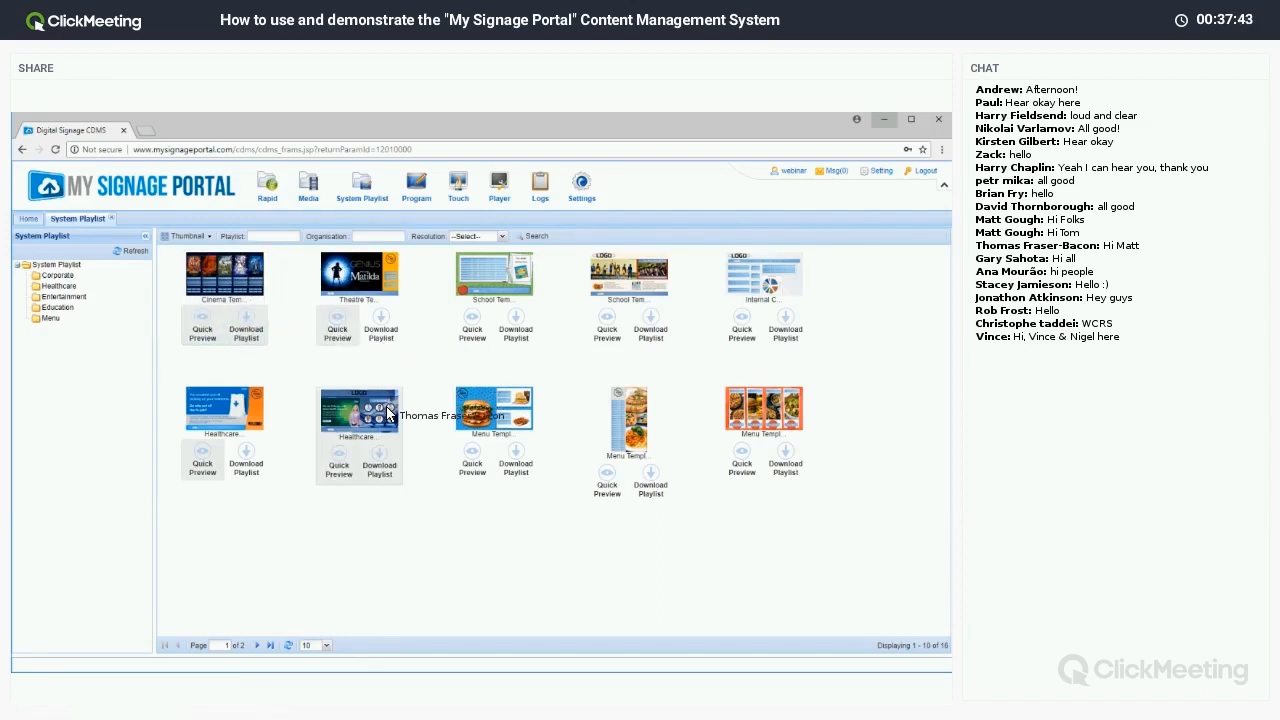
Download the Menu Template playlist and acknowledge the tip and download-successful notices.
click(770, 468)
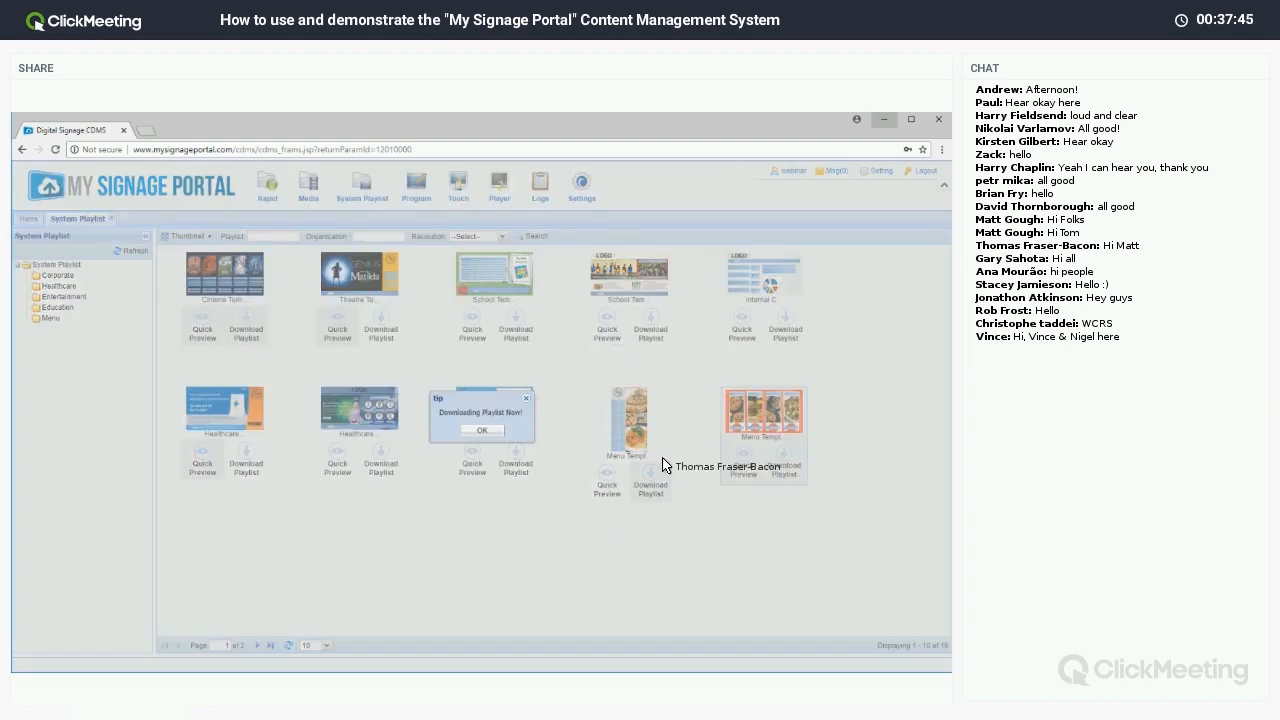
click(488, 430)
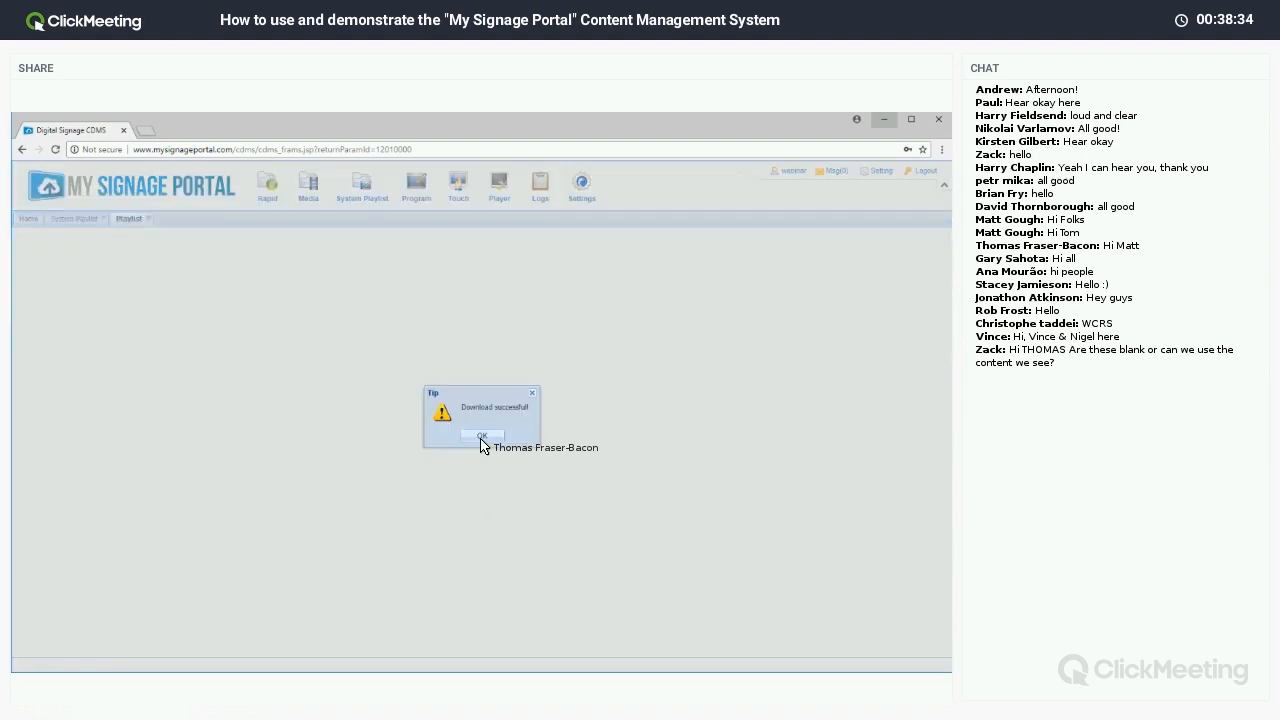
click(481, 442)
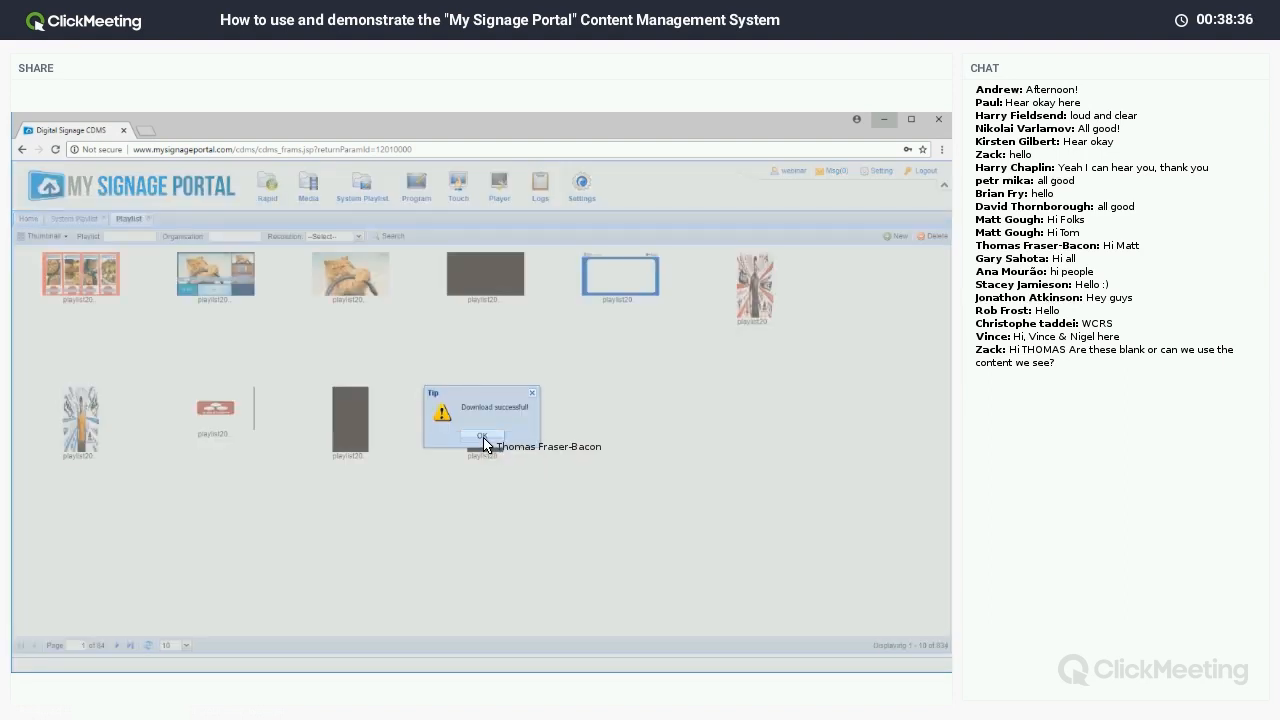
click(482, 439)
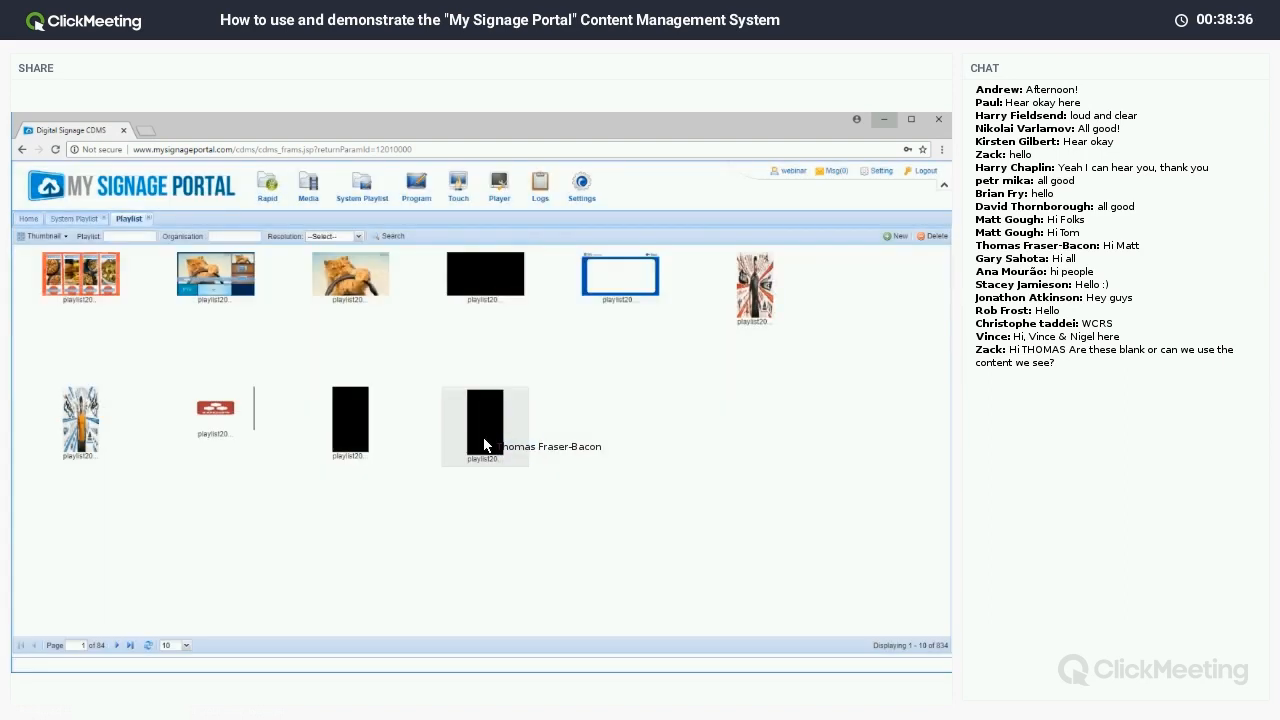
Open the downloaded menu playlist and delete its burger image.
double_click(82, 284)
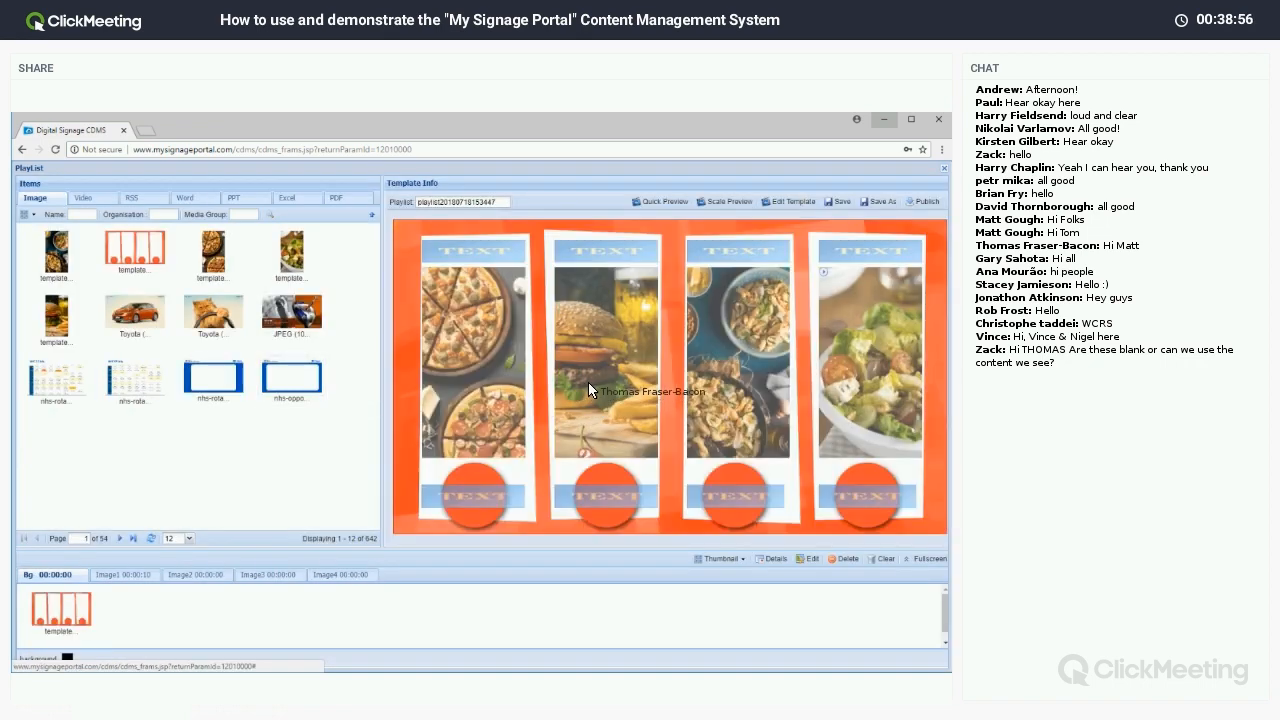
click(590, 386)
click(62, 612)
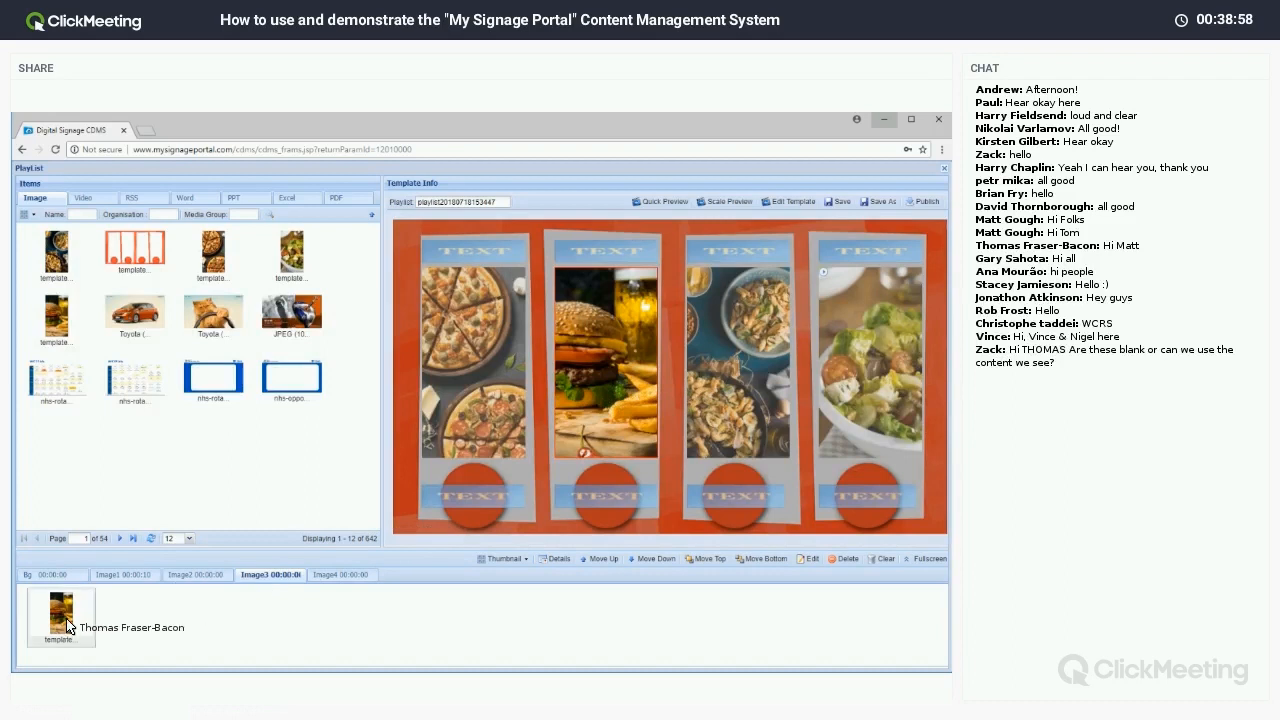
click(842, 558)
click(462, 444)
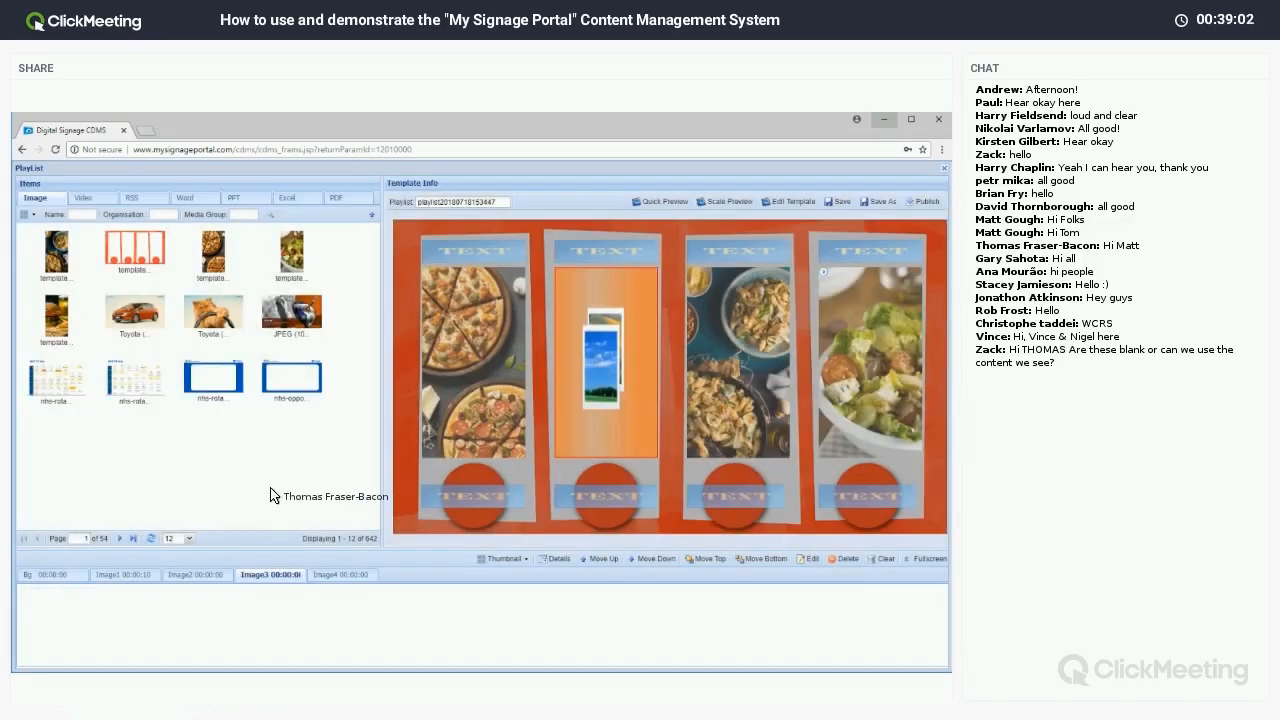
Put the green bottle image yo-port2 from page 2 into Image3 and close the editor.
click(120, 538)
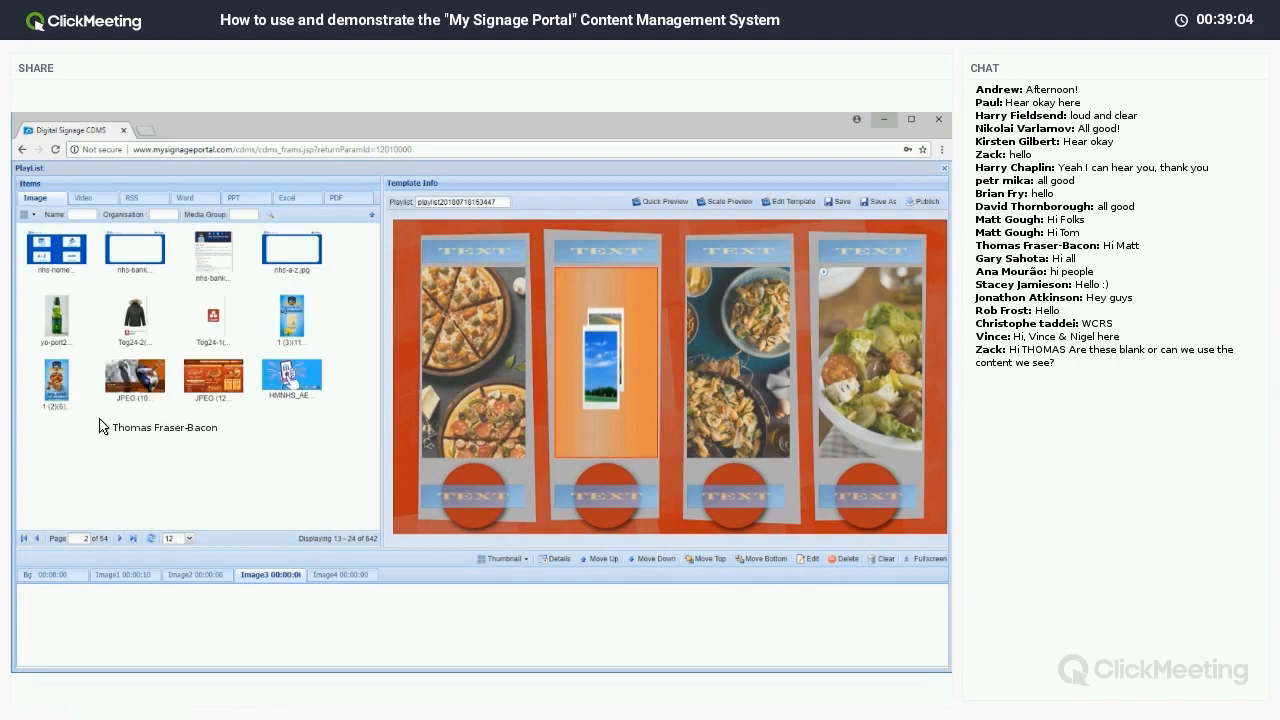
drag(48, 332, 115, 607)
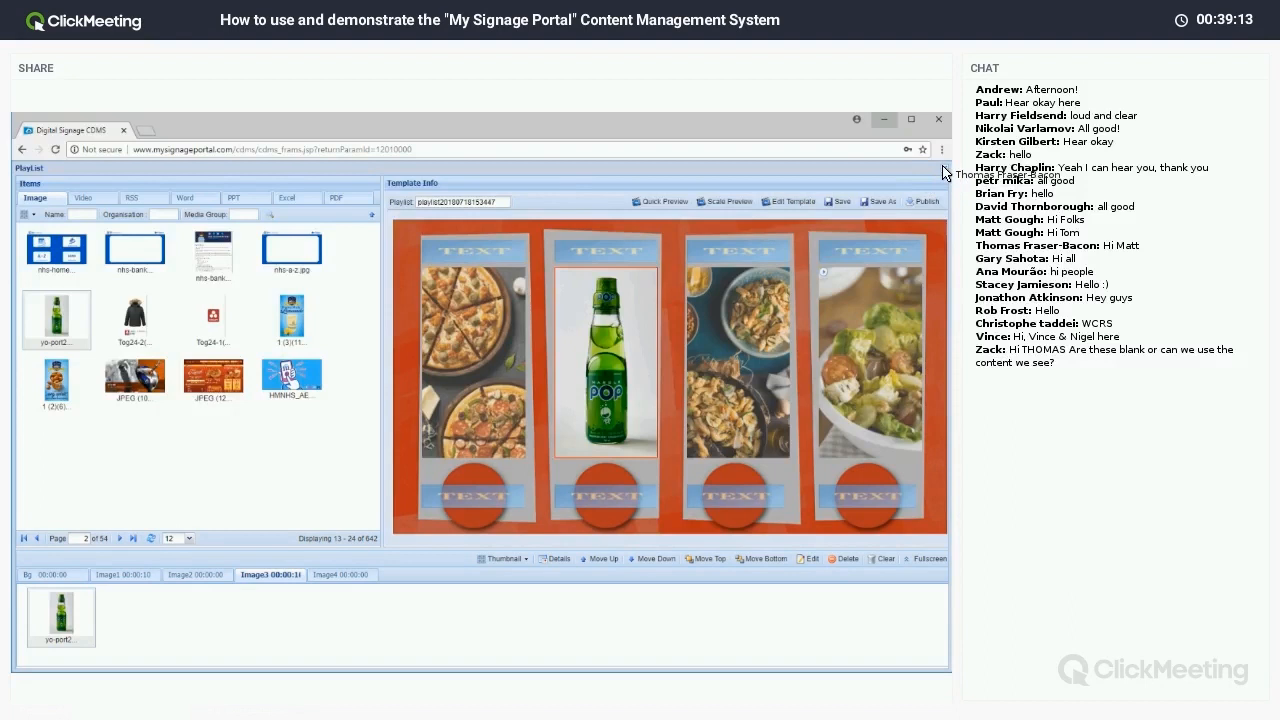
click(943, 172)
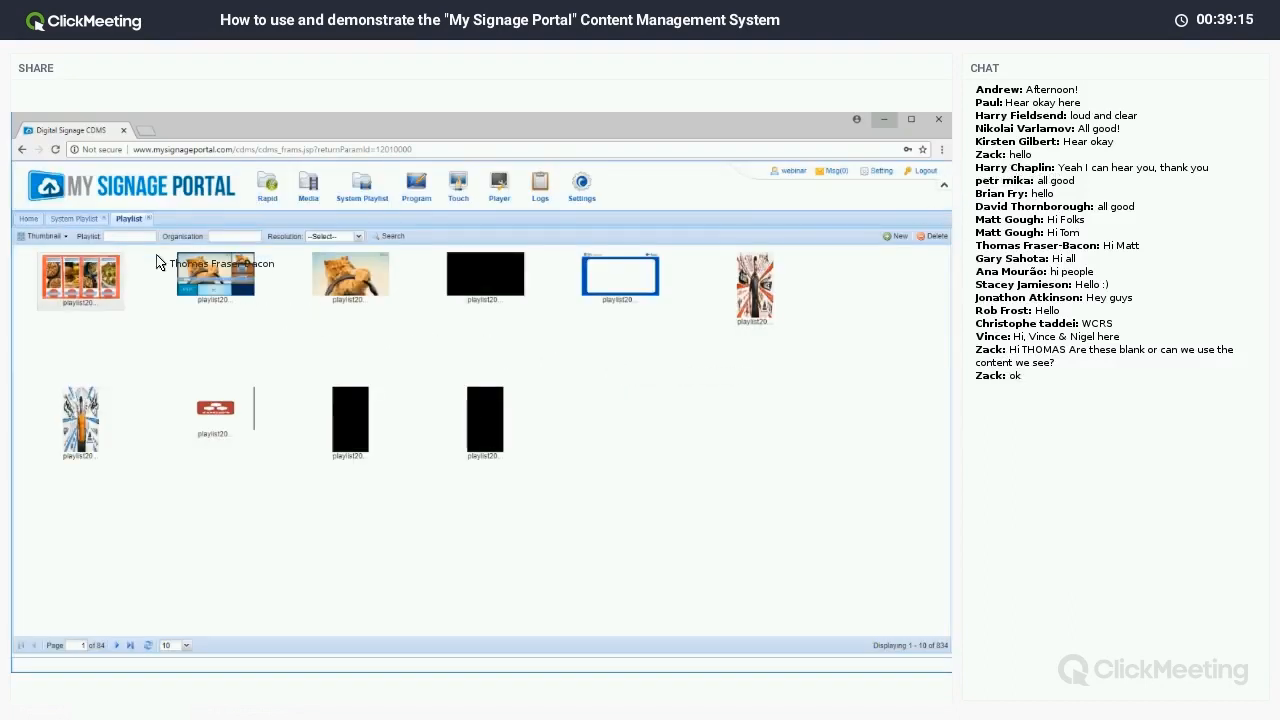
Close the Playlist tab, minimise the portal and show the Webinar.pptx System Overview slide.
click(148, 218)
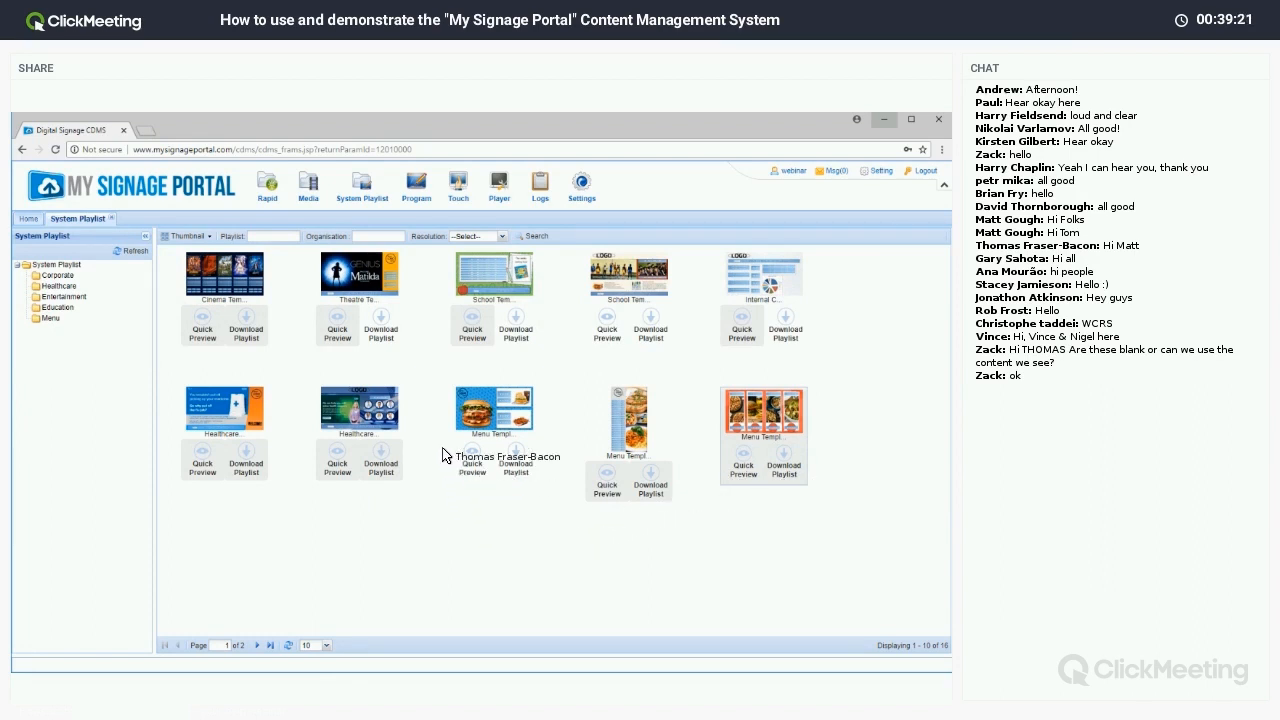
mouse_move(459, 198)
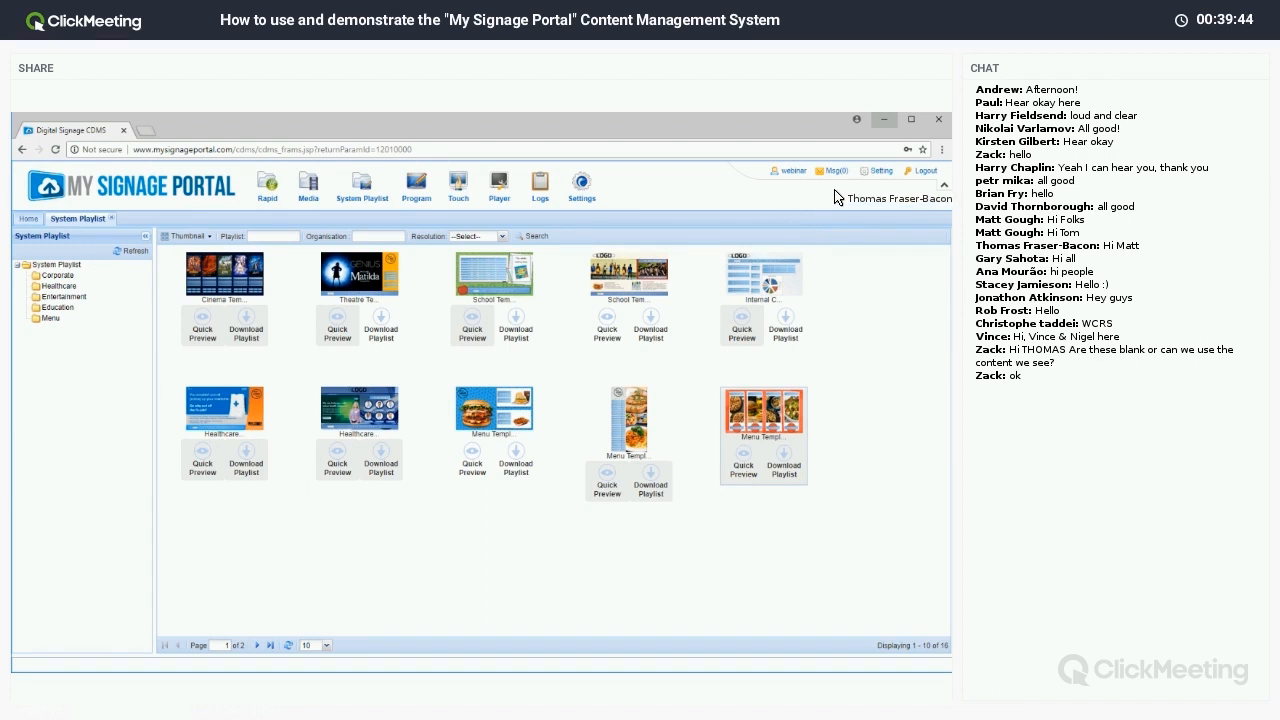
click(883, 122)
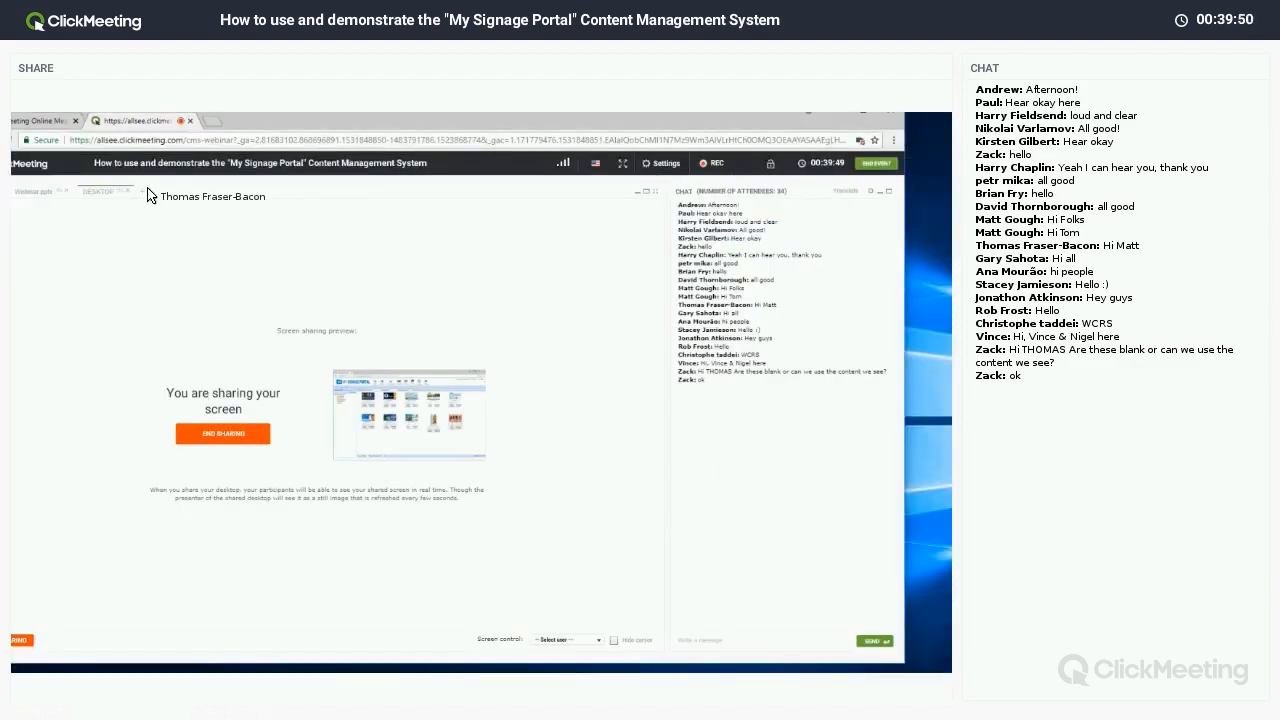
click(54, 190)
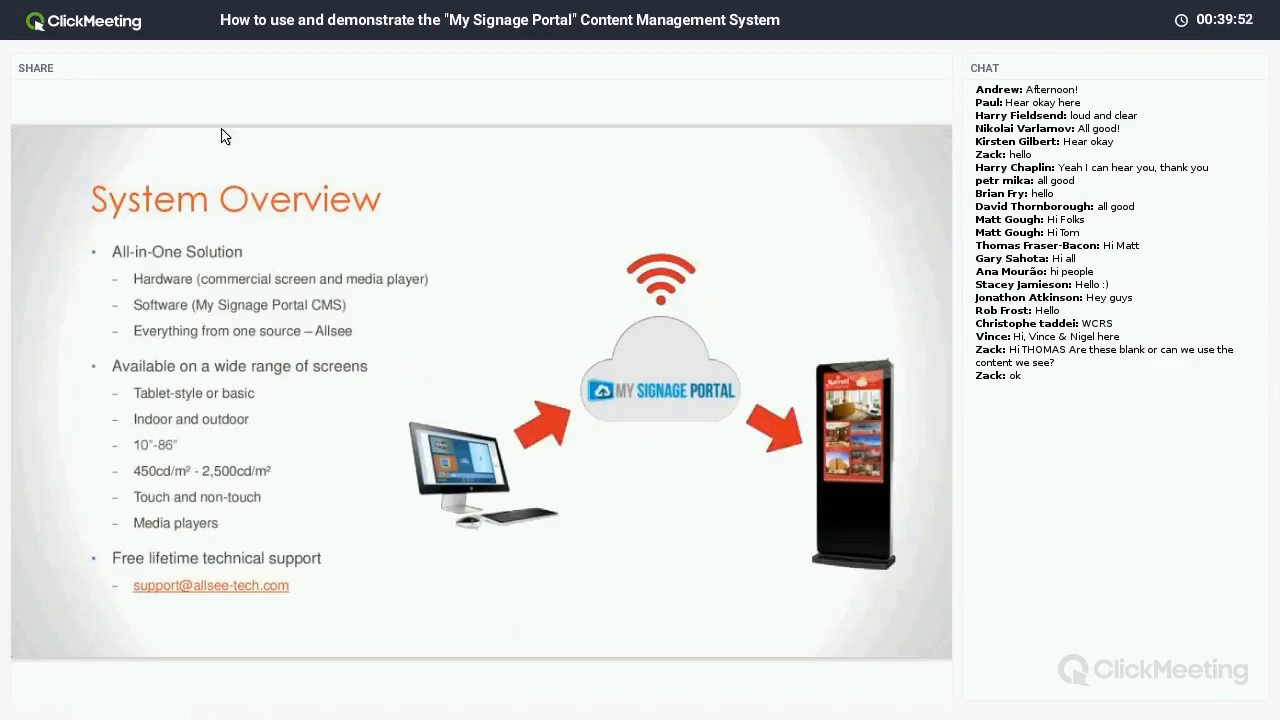
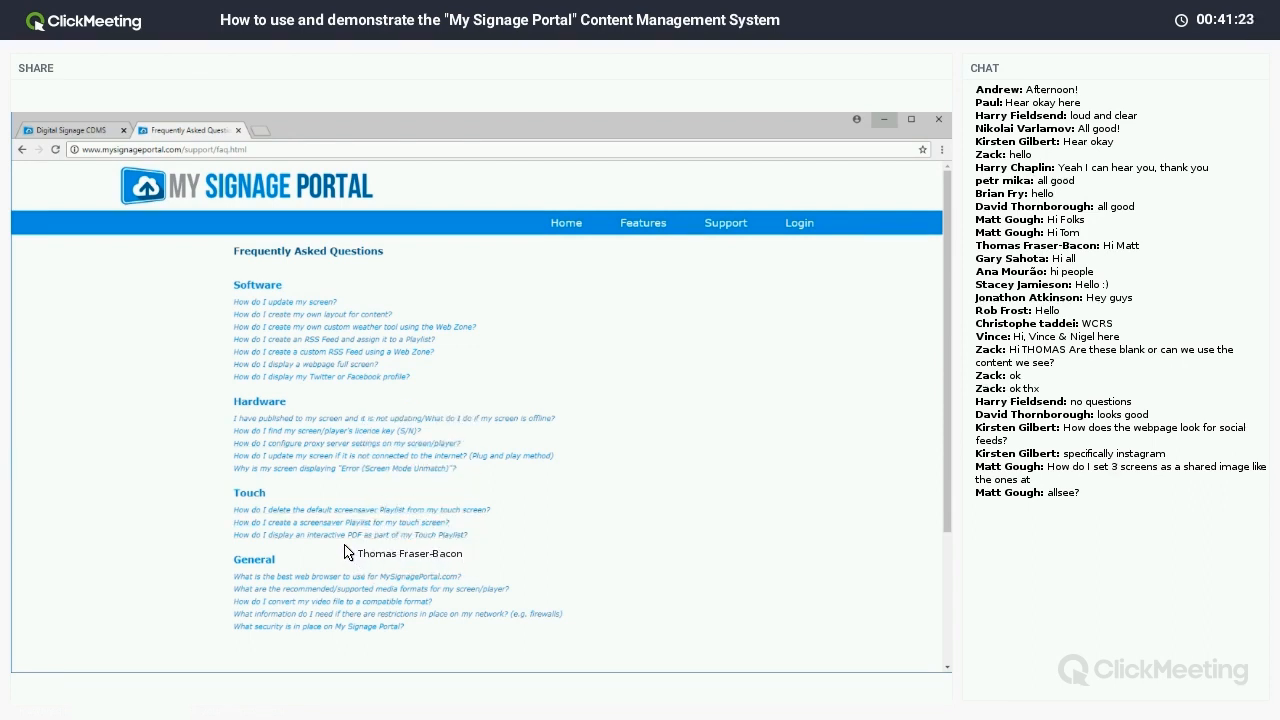
Open the 'How do I display my Twitter or Facebook profile?' FAQ and scroll to its step 6 feed example.
click(312, 378)
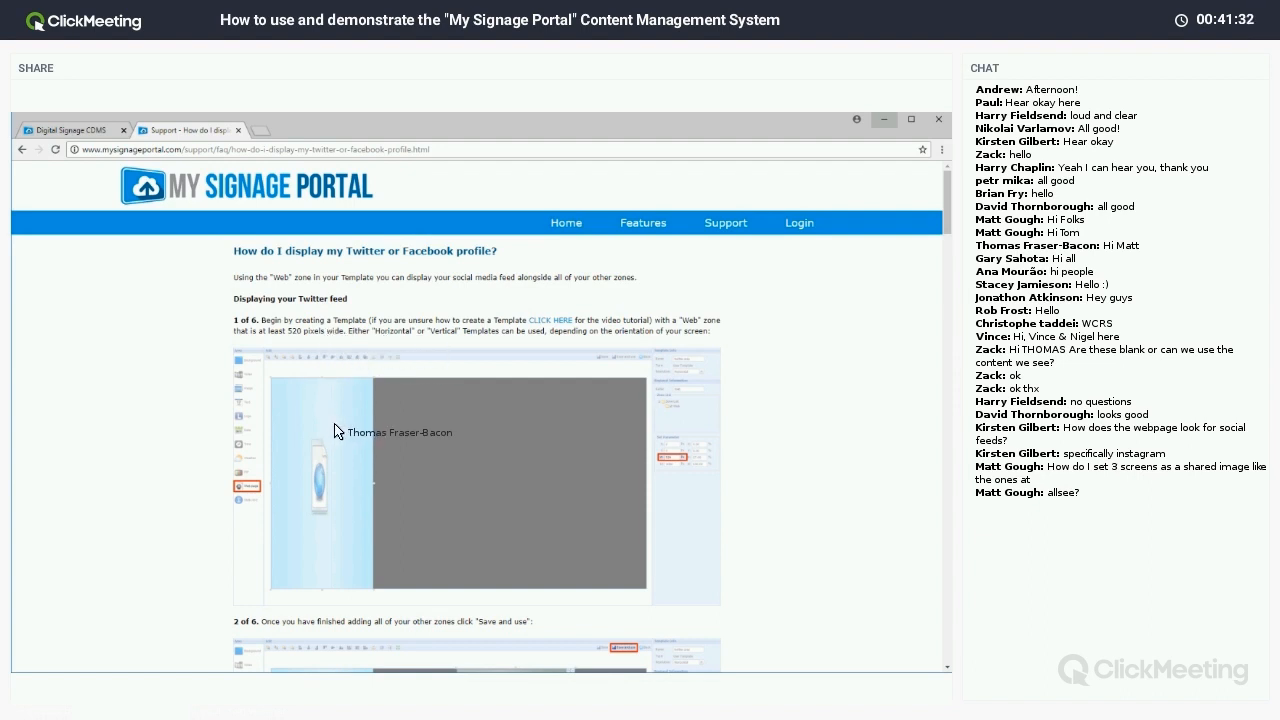
scroll(335, 432, down, 10)
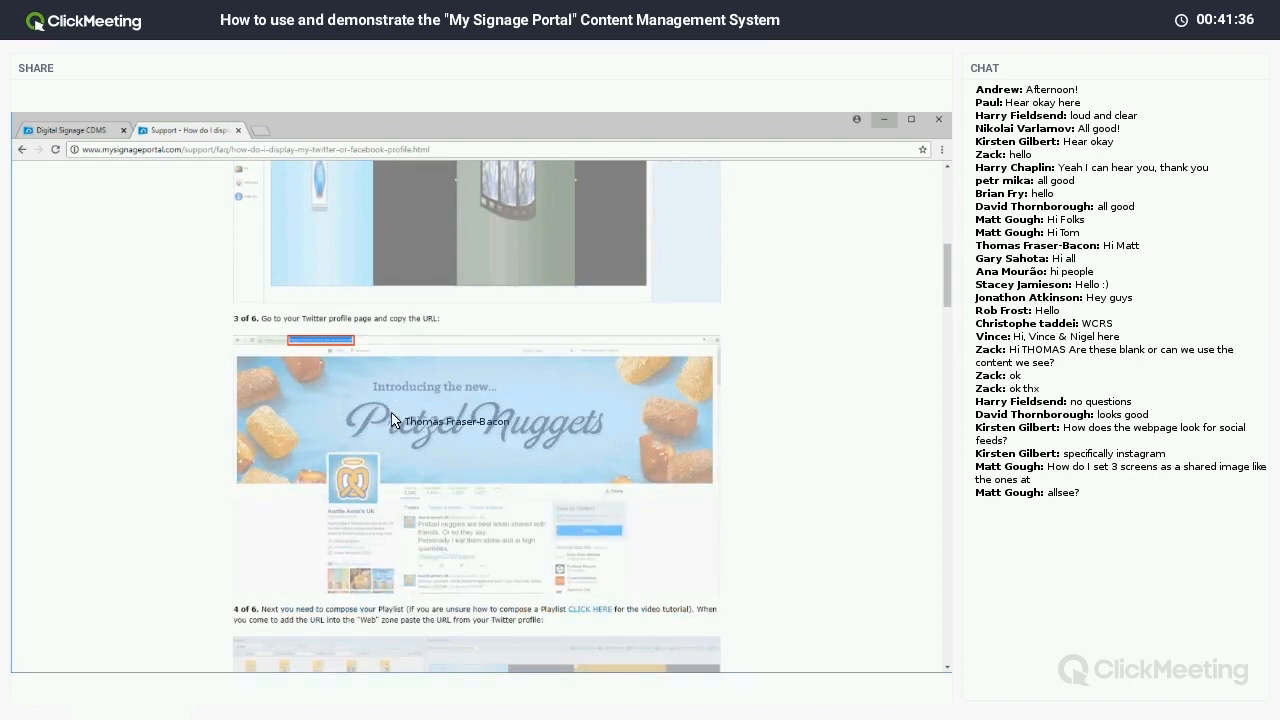
scroll(386, 460, down, 4)
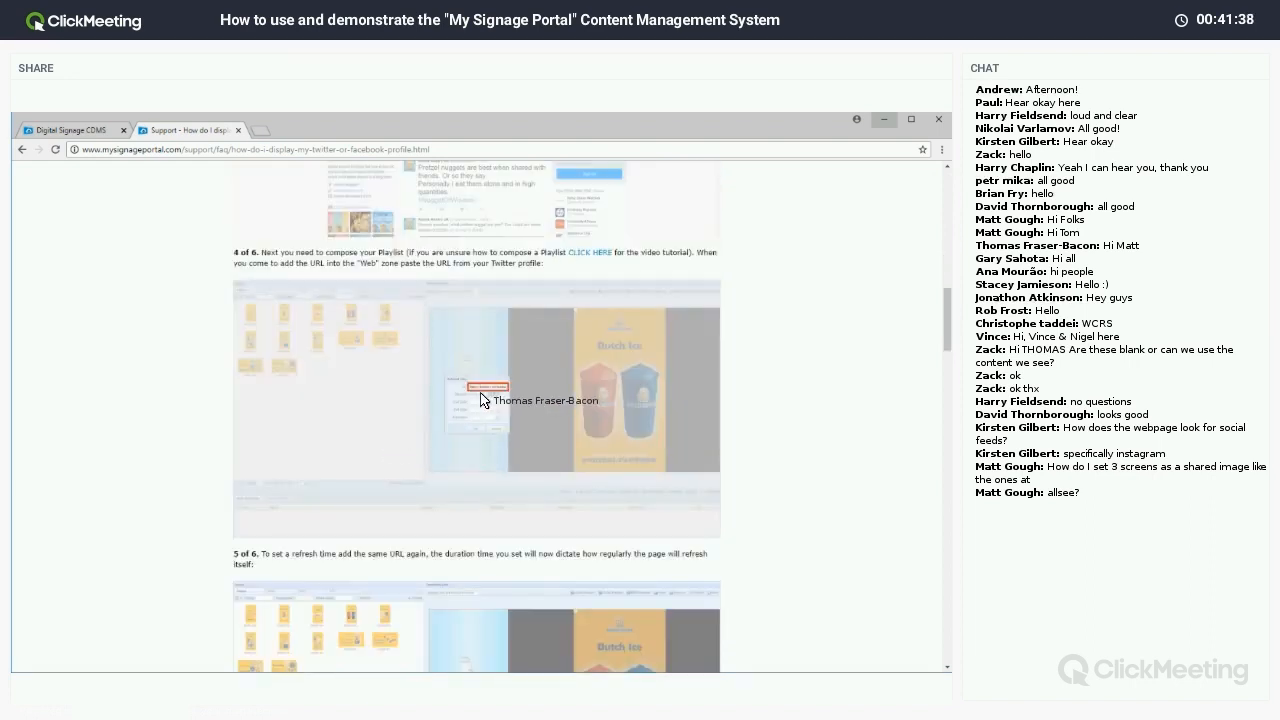
scroll(455, 455, down, 3)
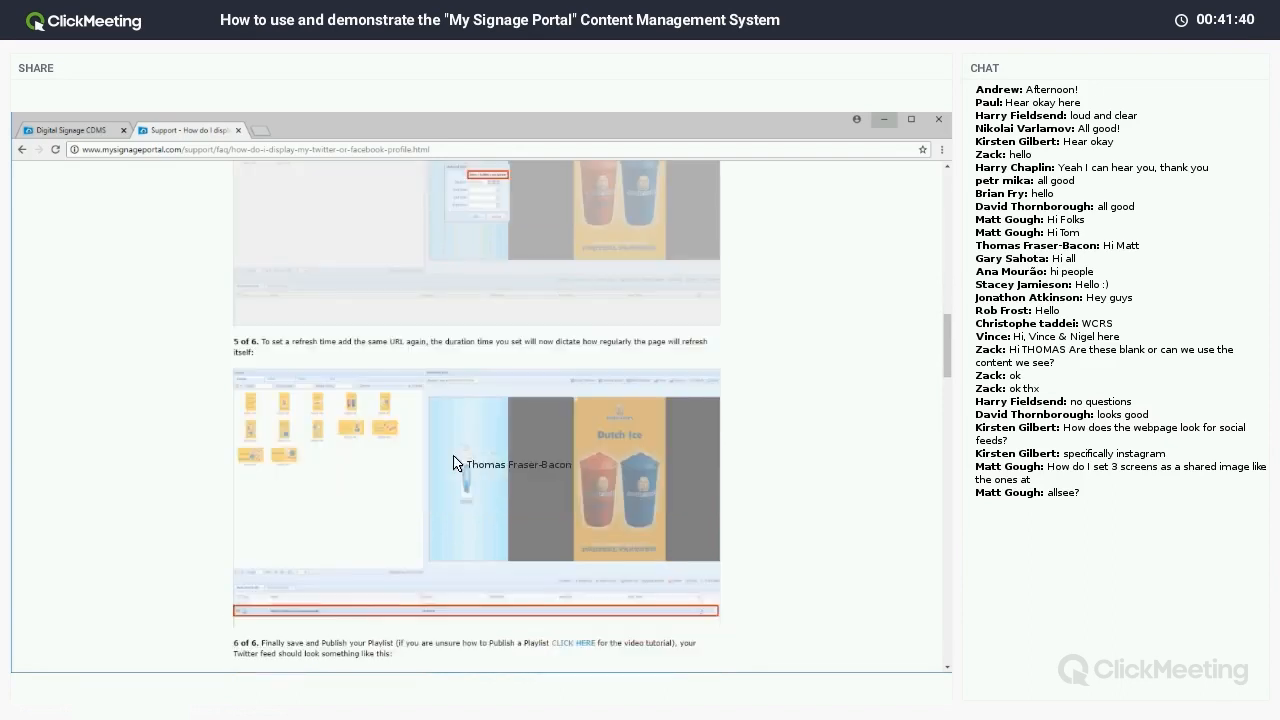
scroll(450, 460, down, 1)
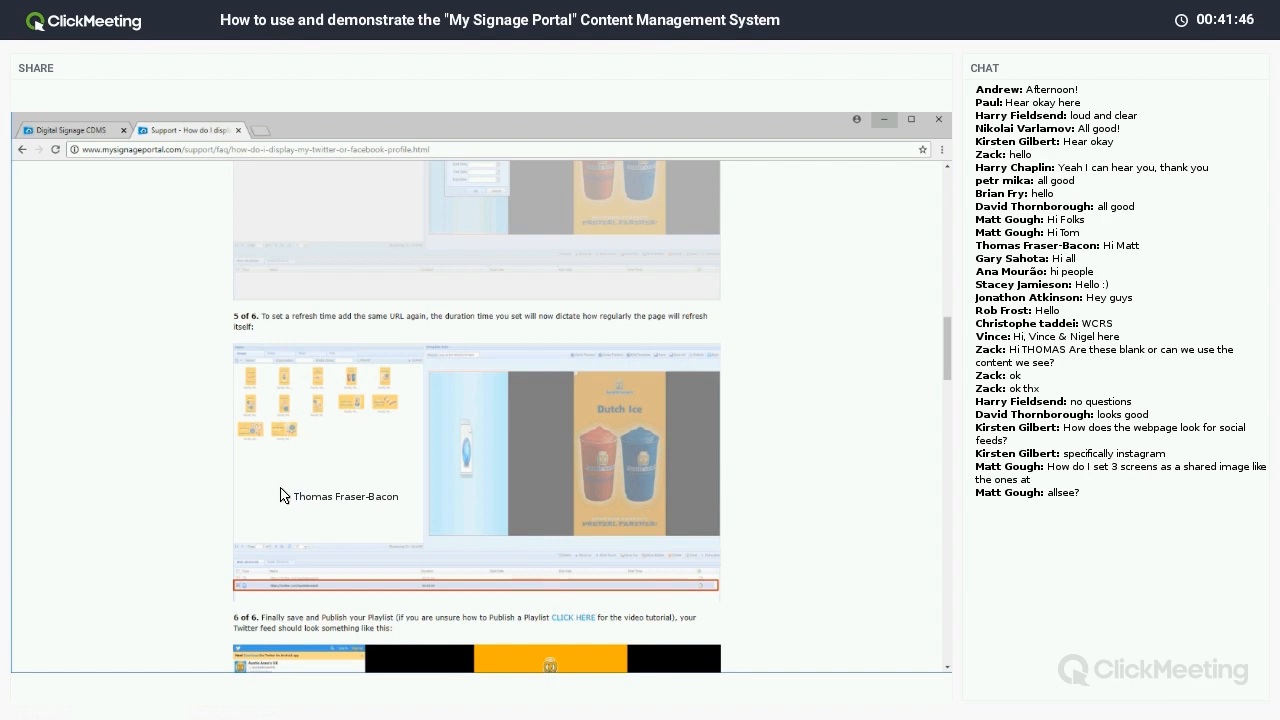
scroll(281, 495, down, 3)
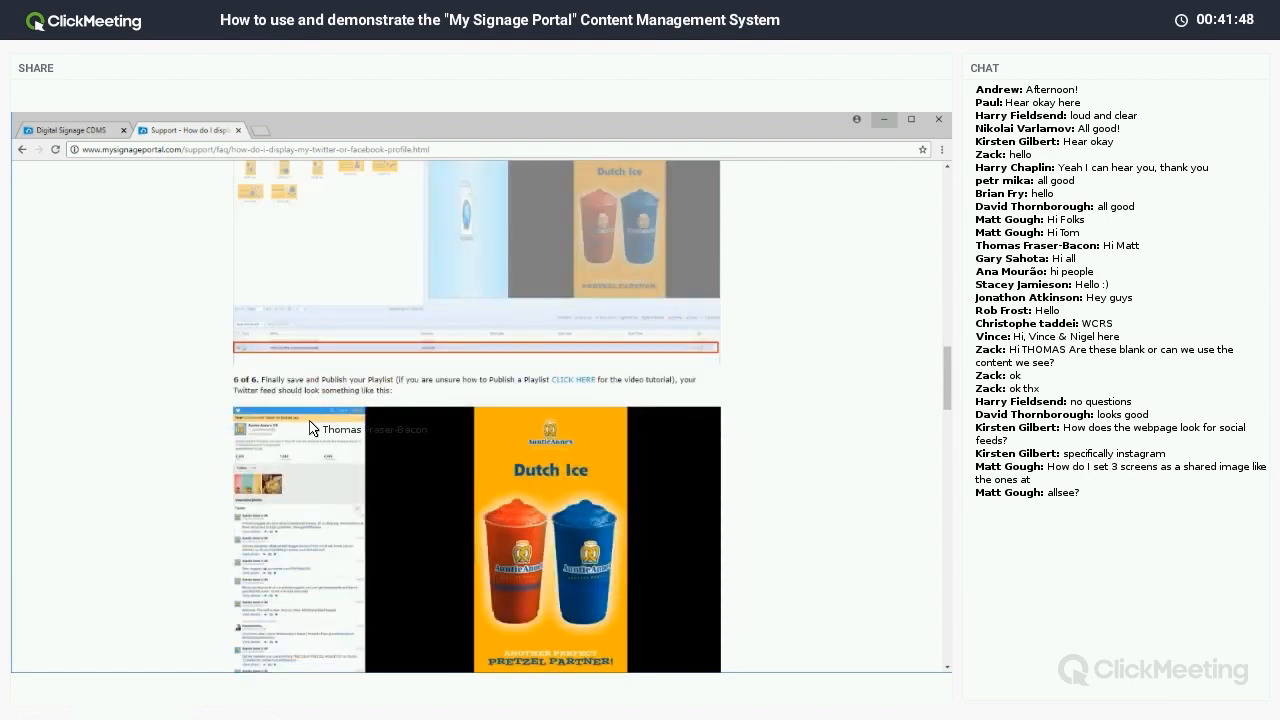
scroll(327, 415, down, 3)
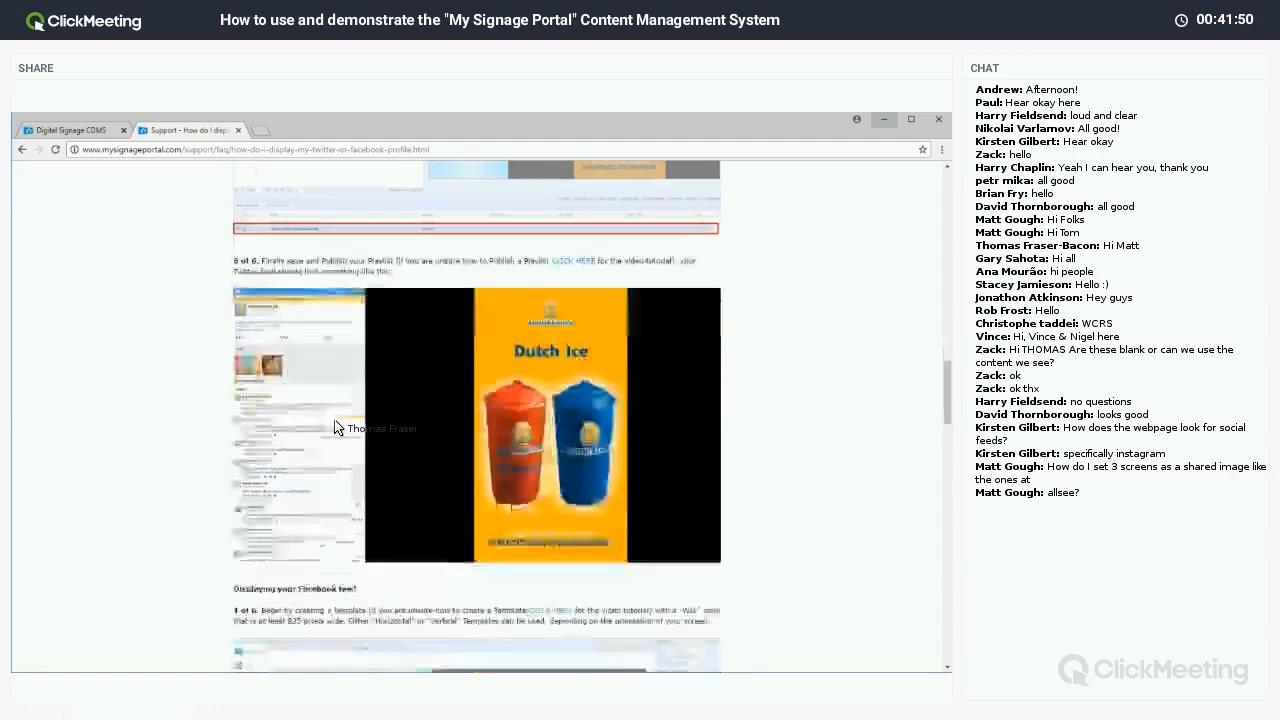
scroll(281, 416, up, 1)
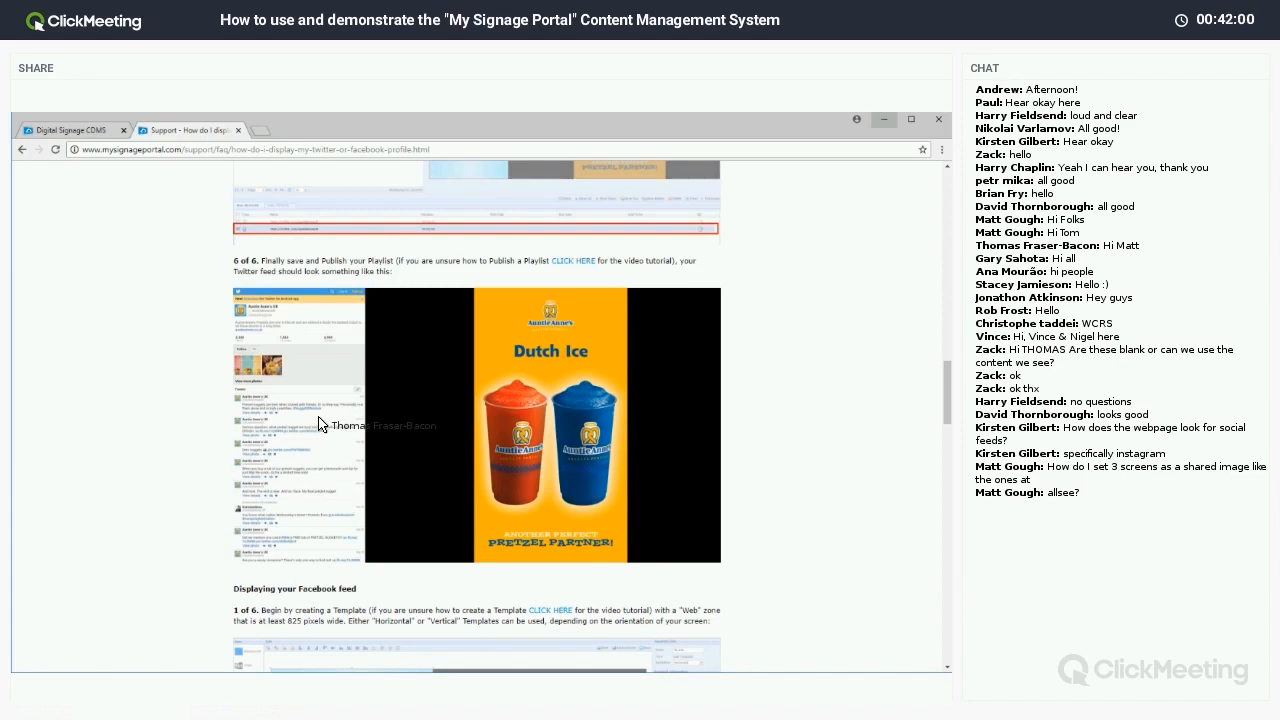
Search Google for allsee in a new tab and open the Allsee Technologies website.
click(262, 136)
text(al)
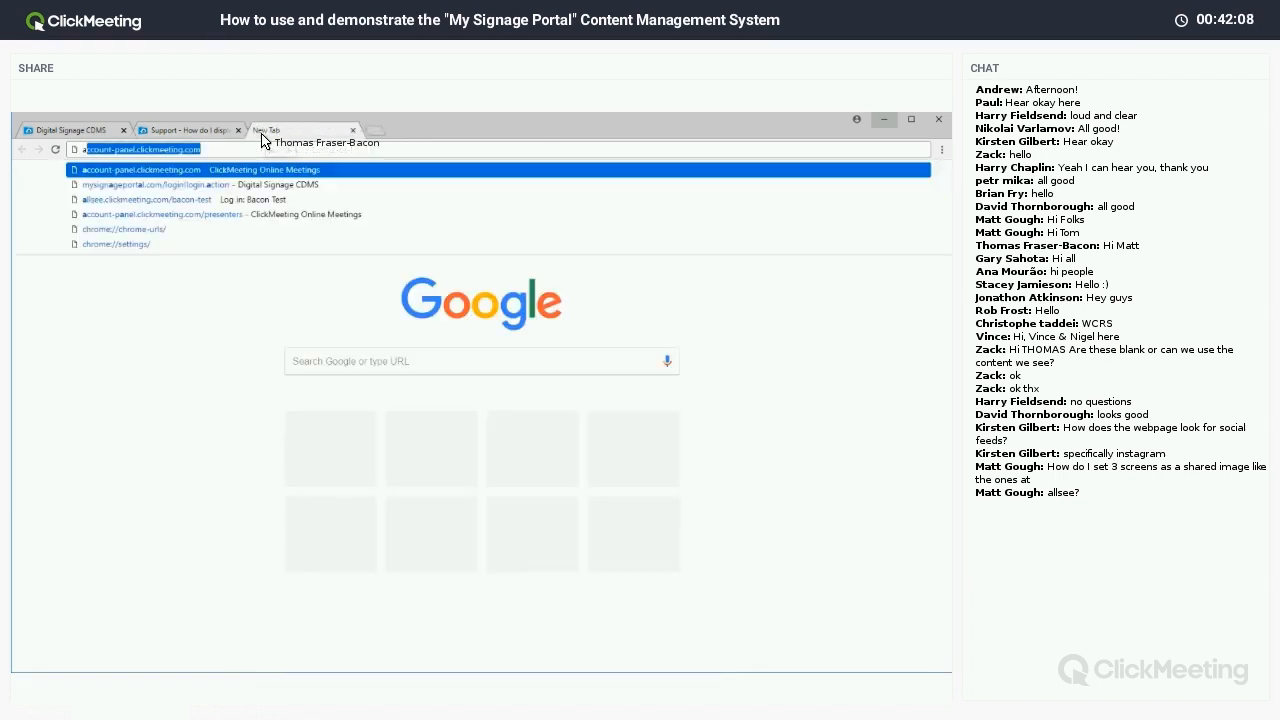
text(see)
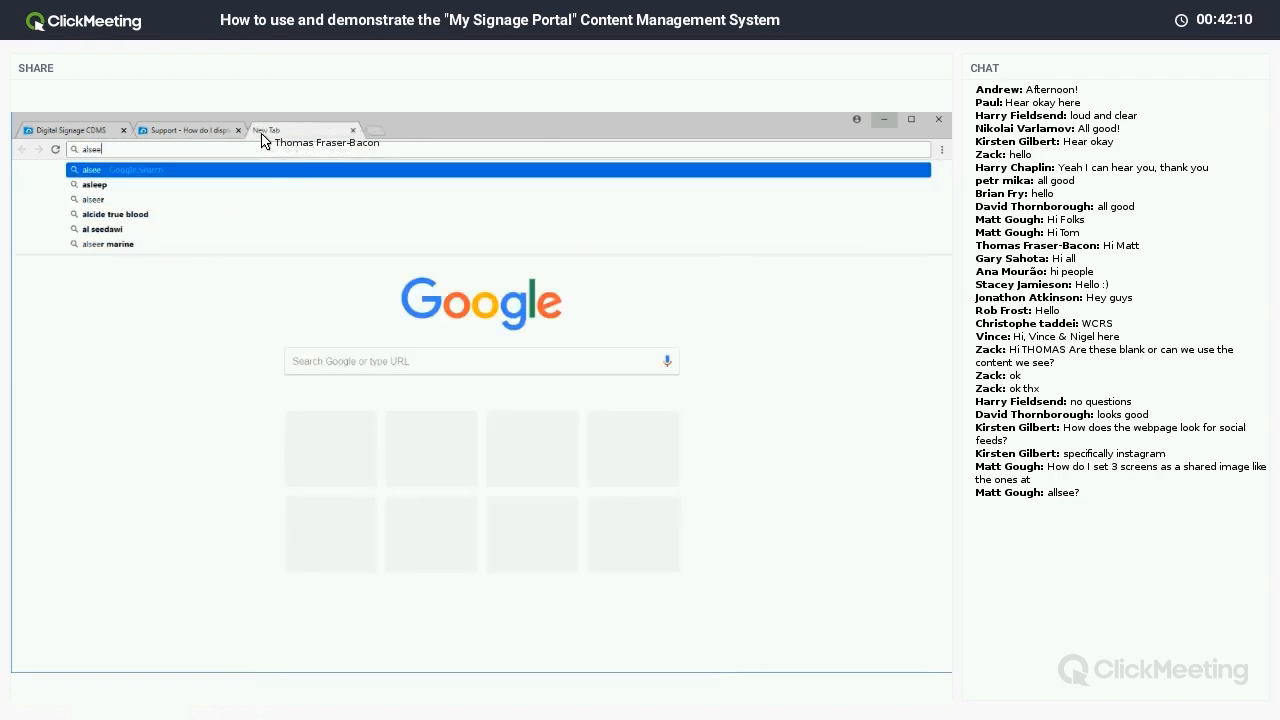
key(BackSpace)
key(BackSpace)
key(BackSpace)
text(lsee)
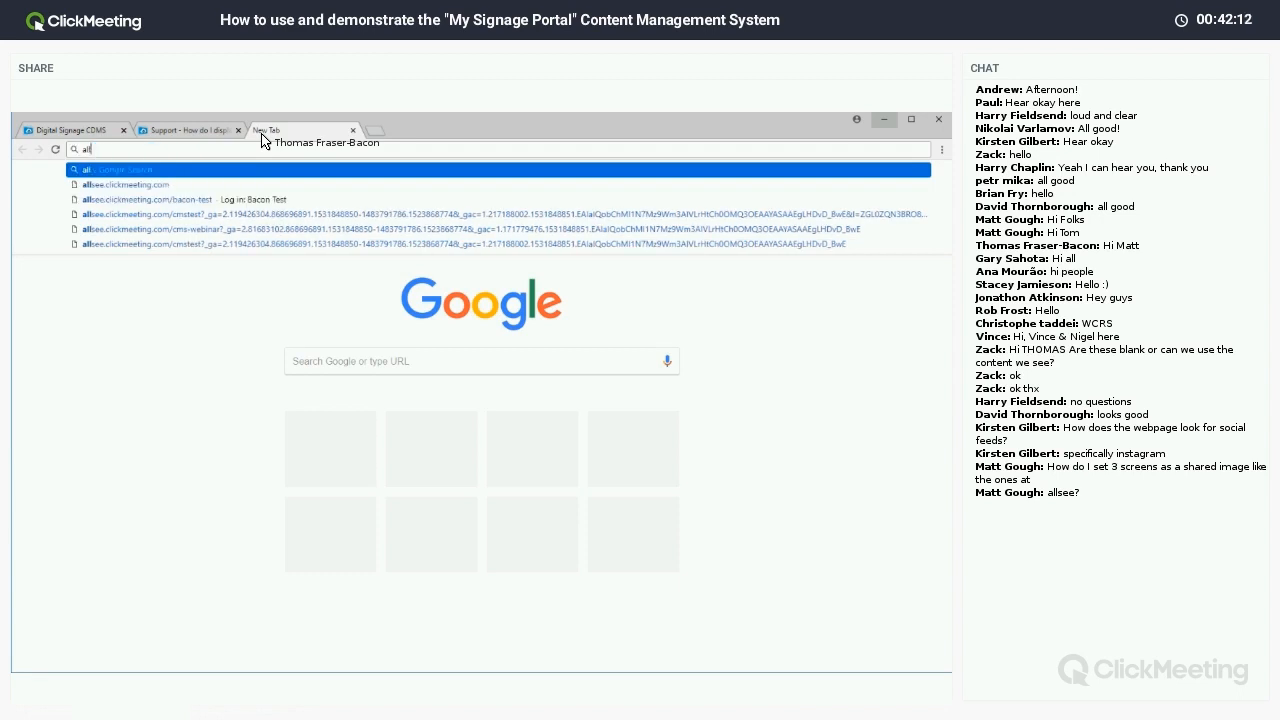
key(Delete)
key(Return)
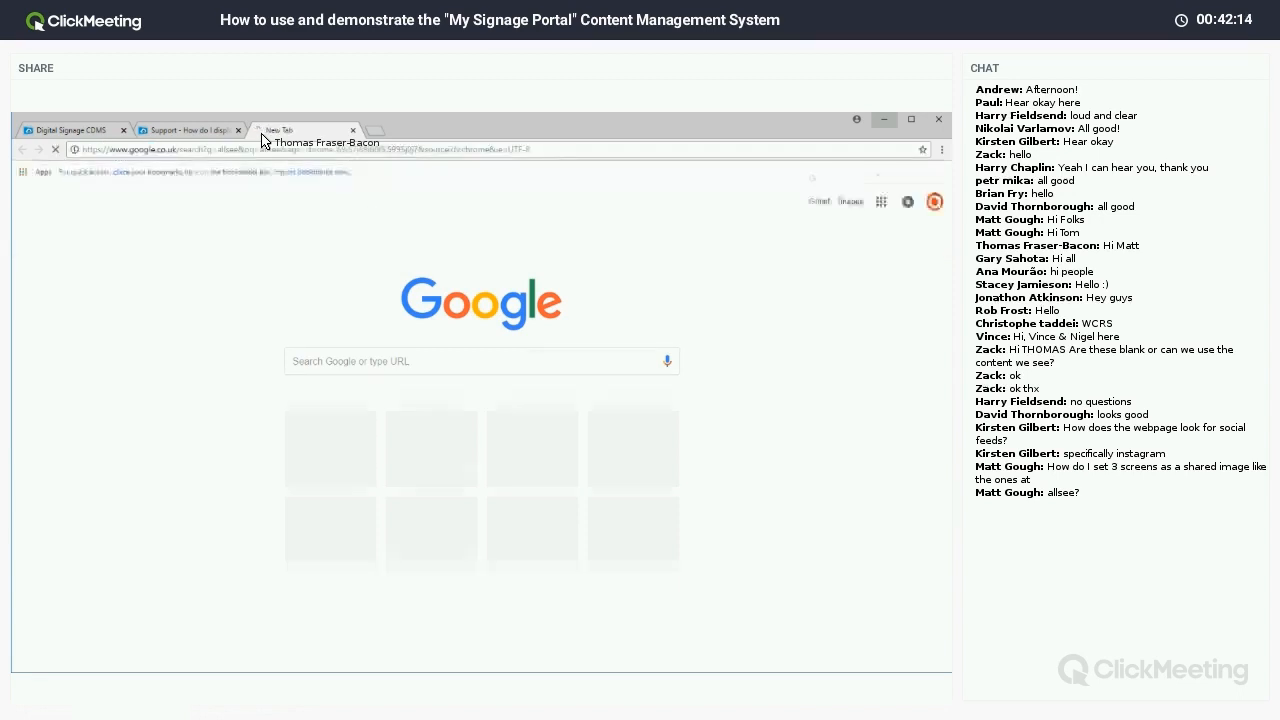
click(158, 276)
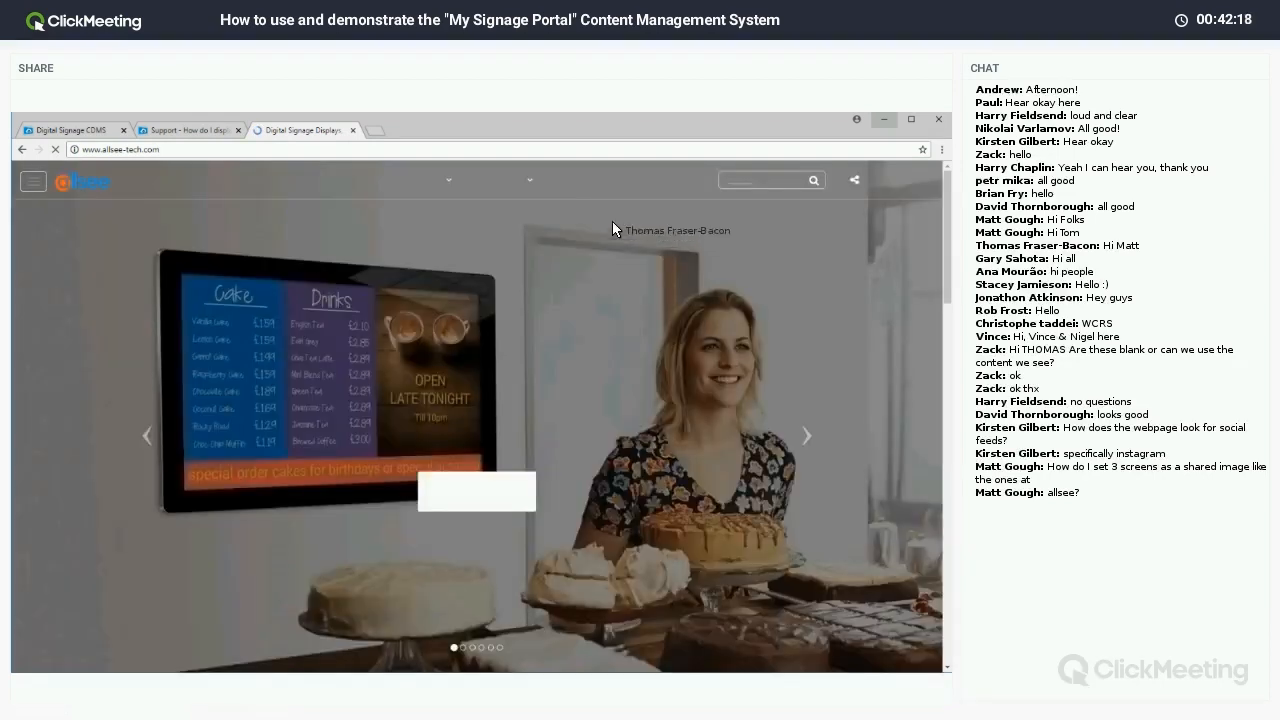
Browse the Allsee Blog and its live Twitter feed, then return to the support article.
click(567, 181)
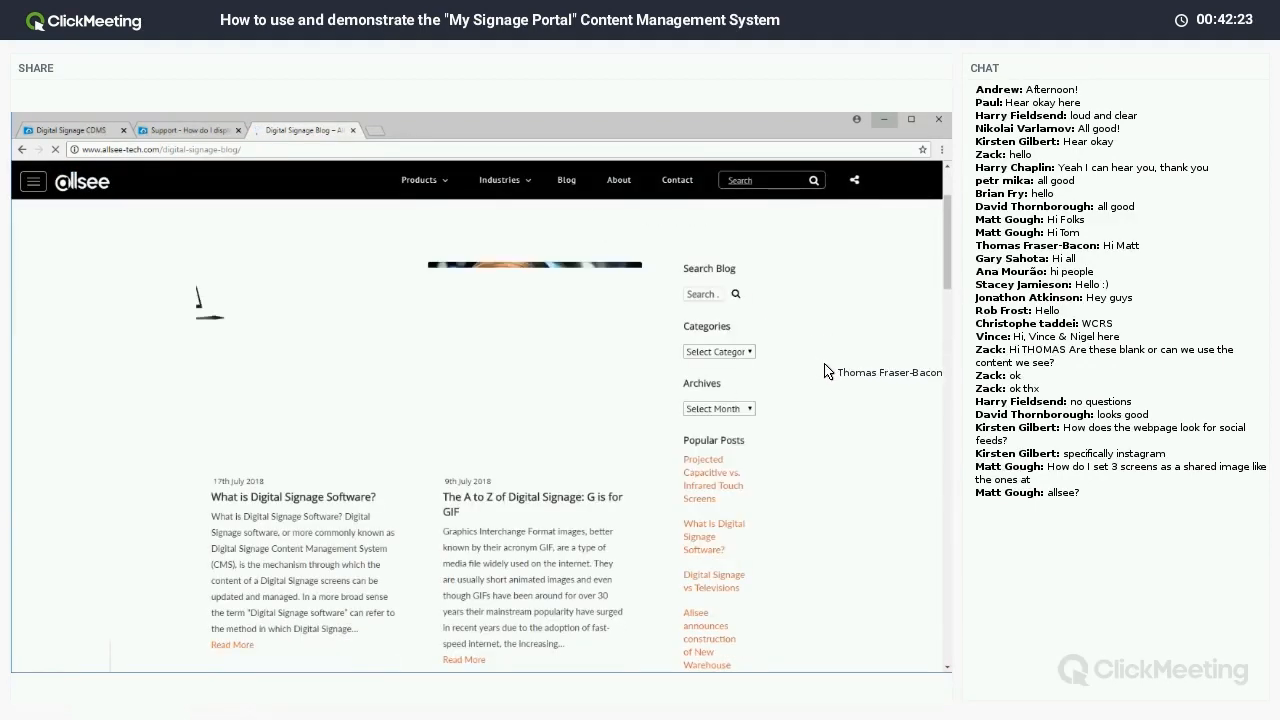
scroll(800, 380, down, 3)
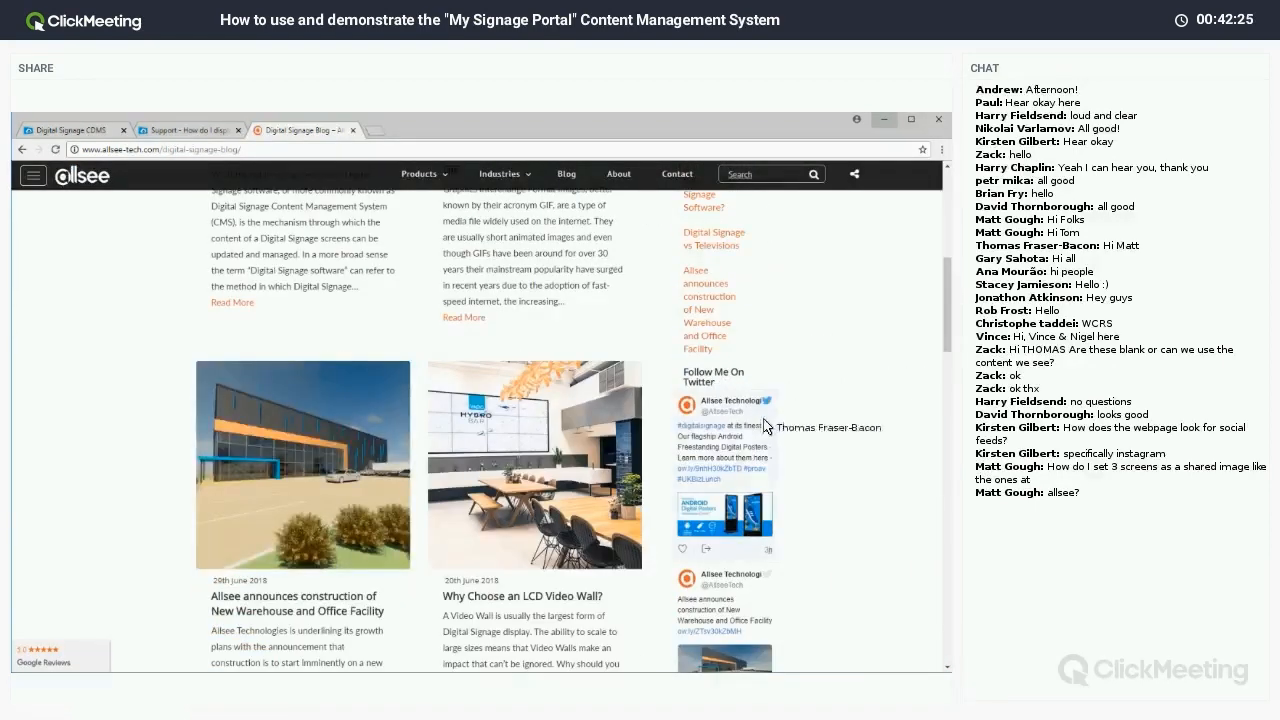
scroll(770, 612, down, 3)
scroll(769, 614, down, 6)
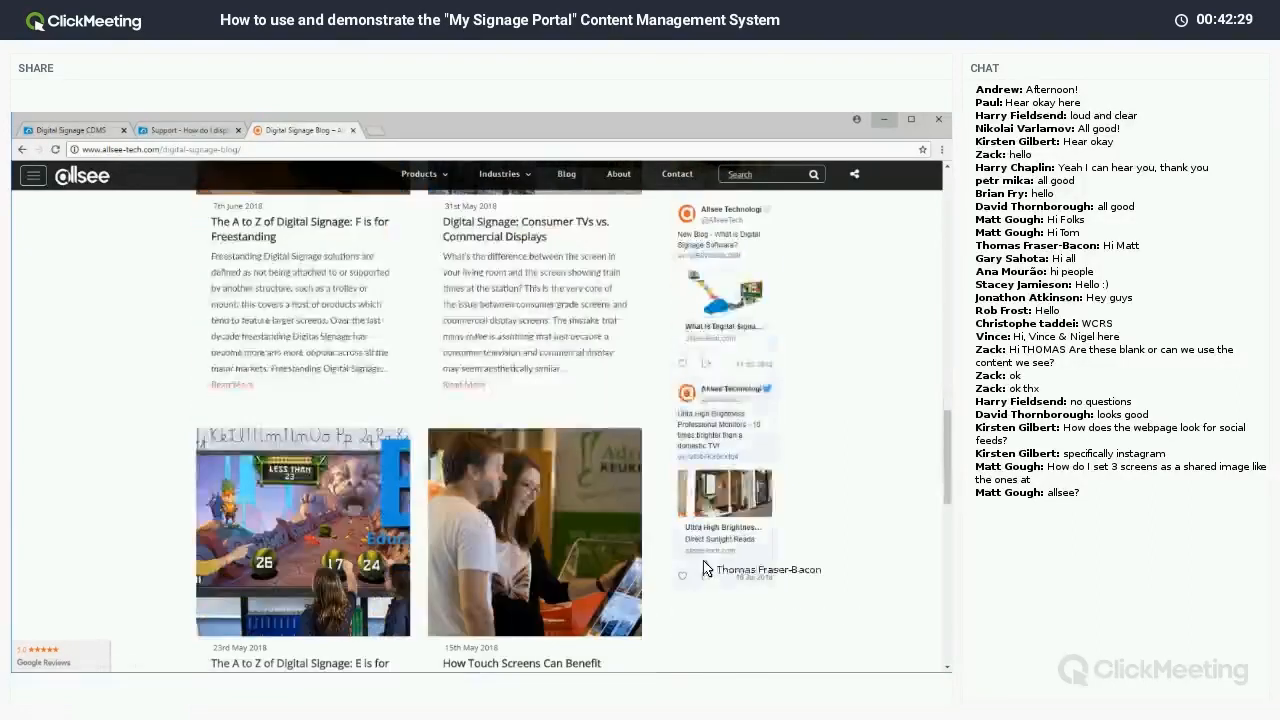
scroll(696, 494, up, 6)
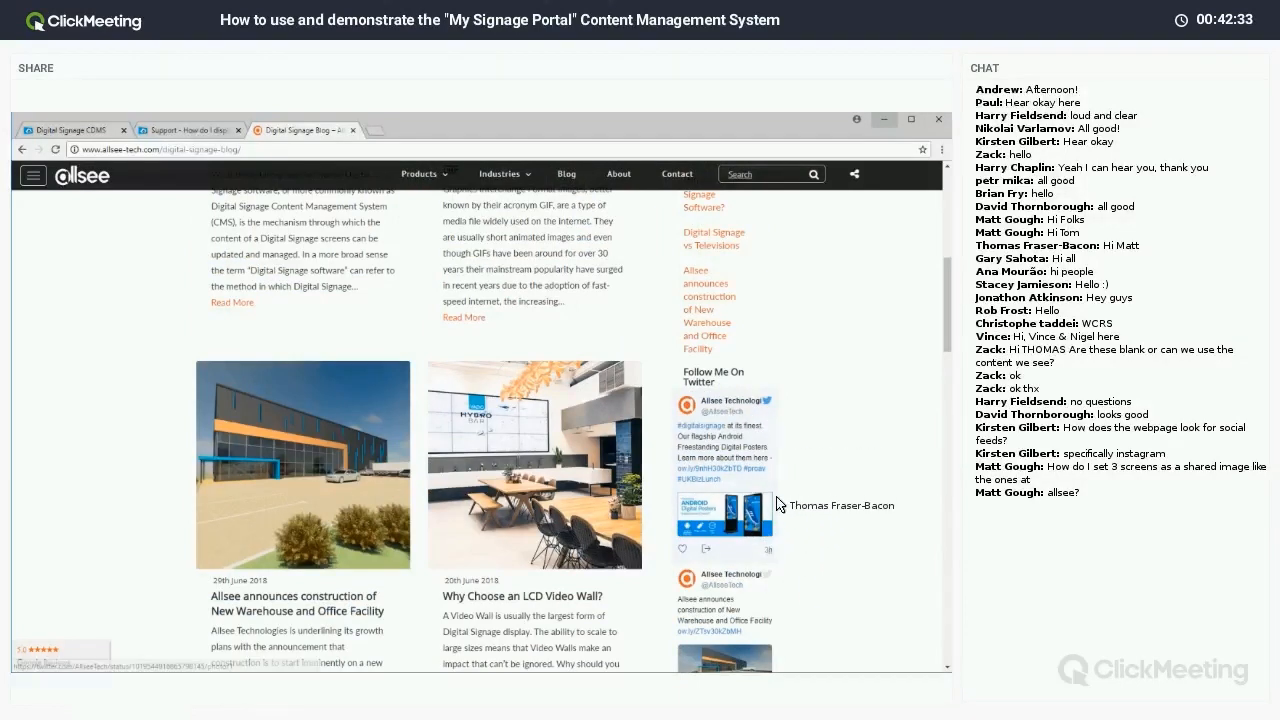
click(156, 131)
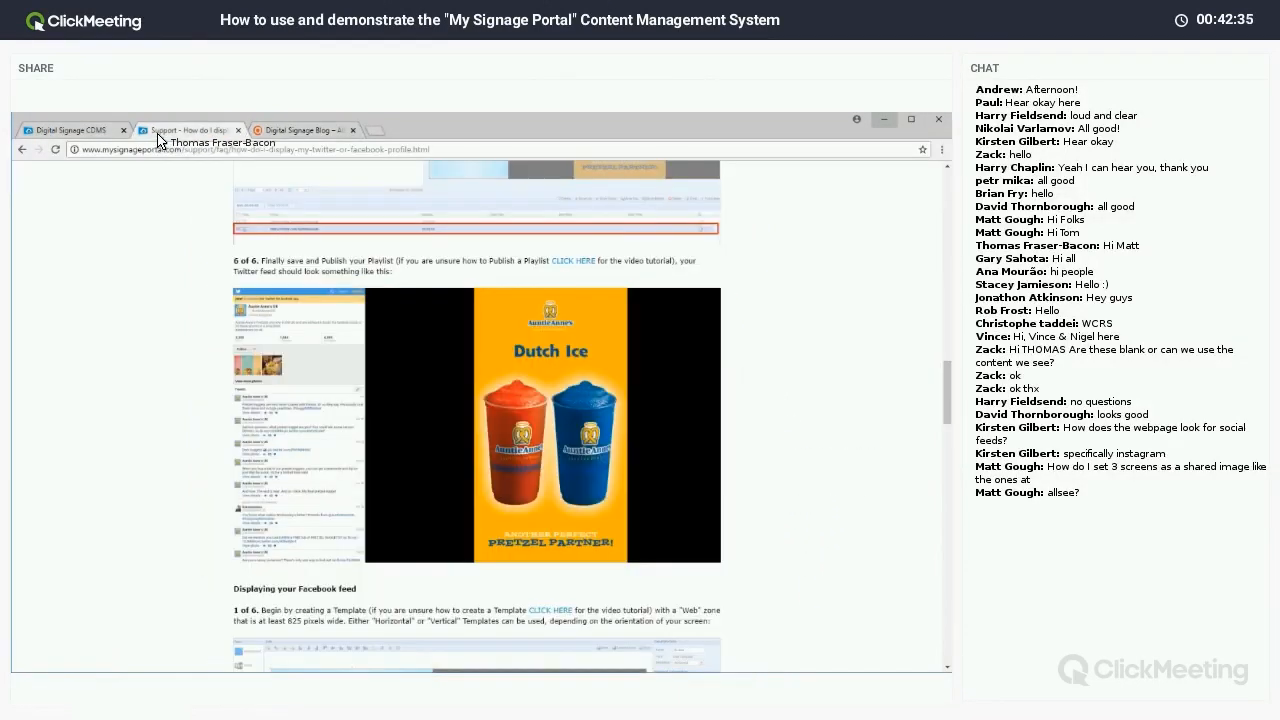
Switch to the CDMS tab, minimise Chrome to show the System Overview slide, then restore the support article.
click(104, 131)
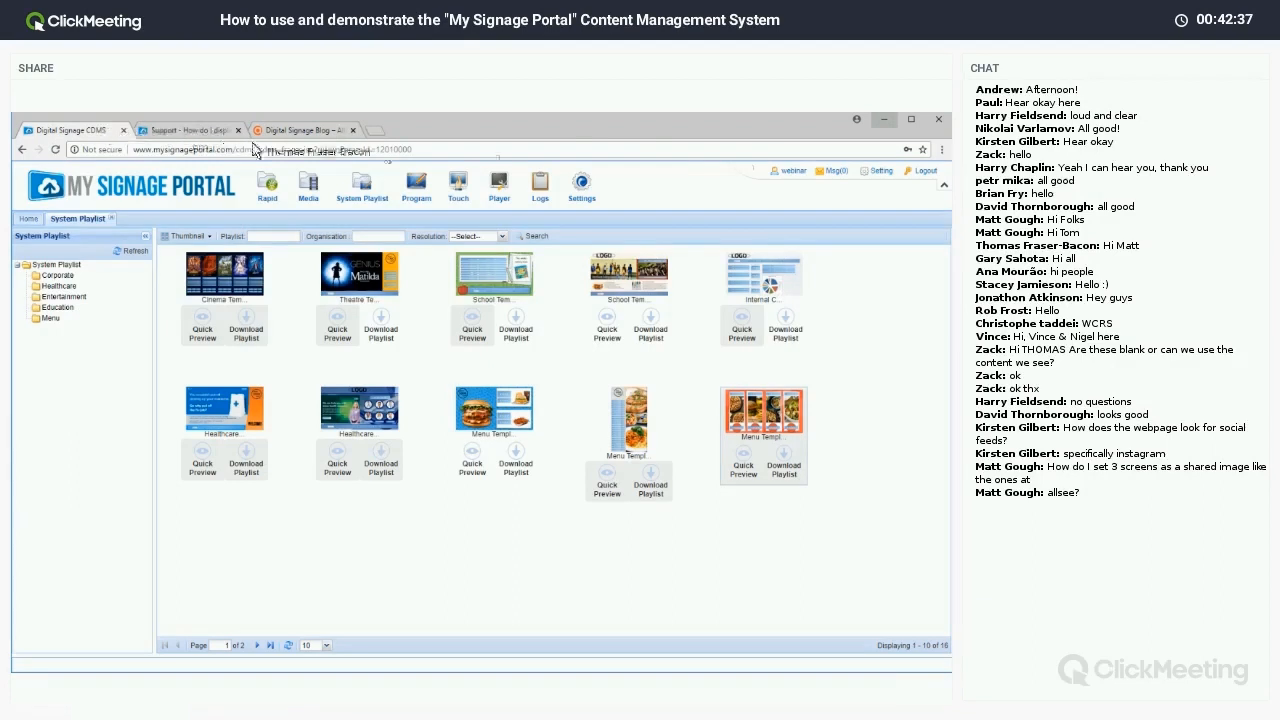
click(884, 120)
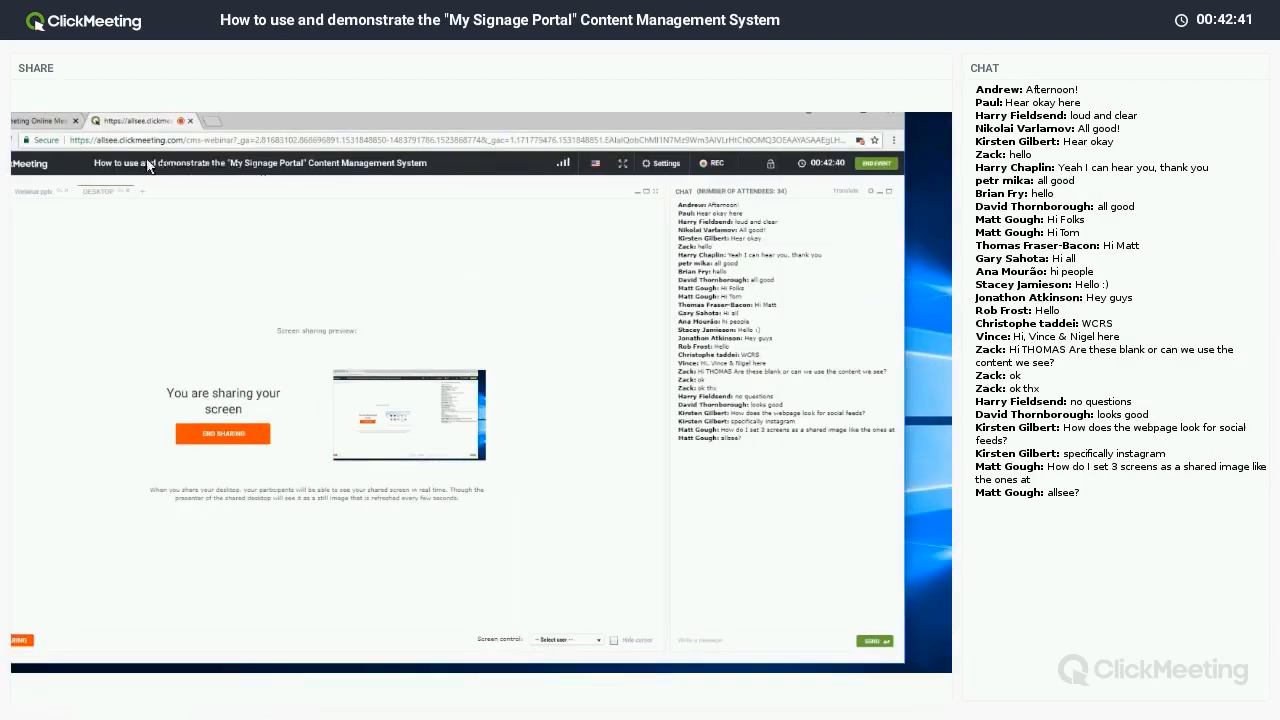
click(44, 188)
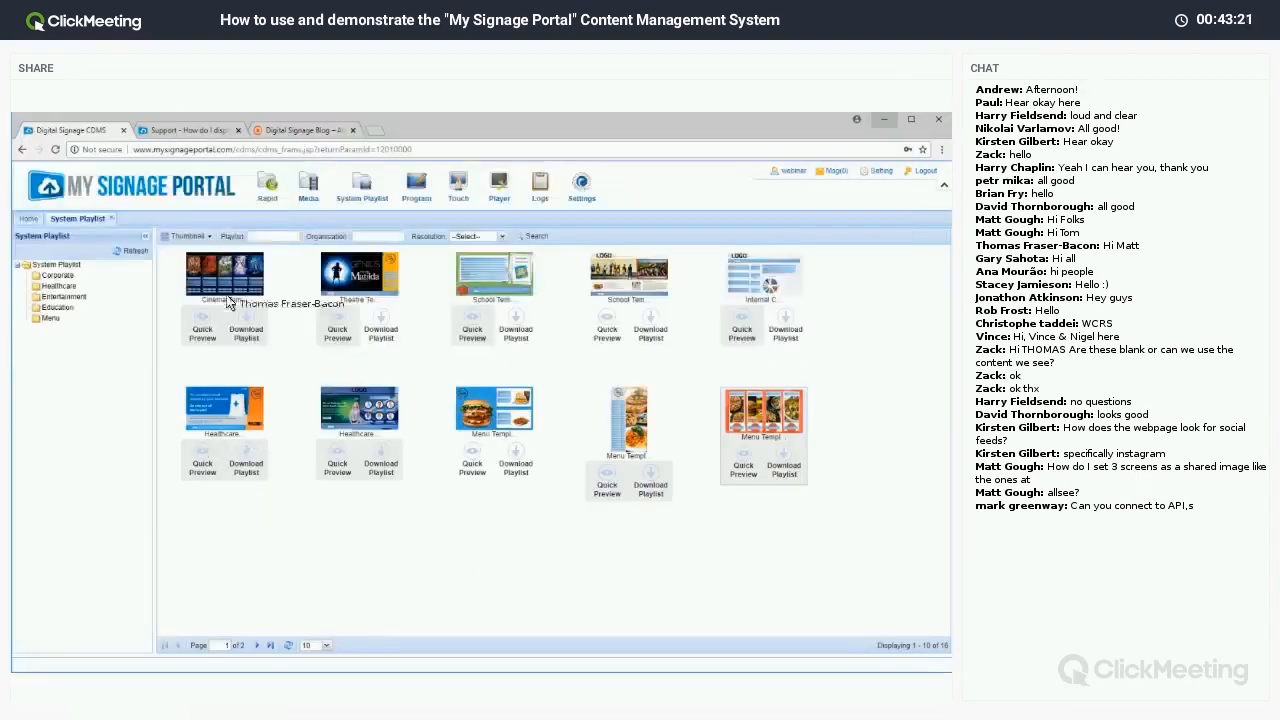
click(216, 131)
Close the Allsee blog tab and go from the FAQ to Support > Video Tutorials.
click(352, 131)
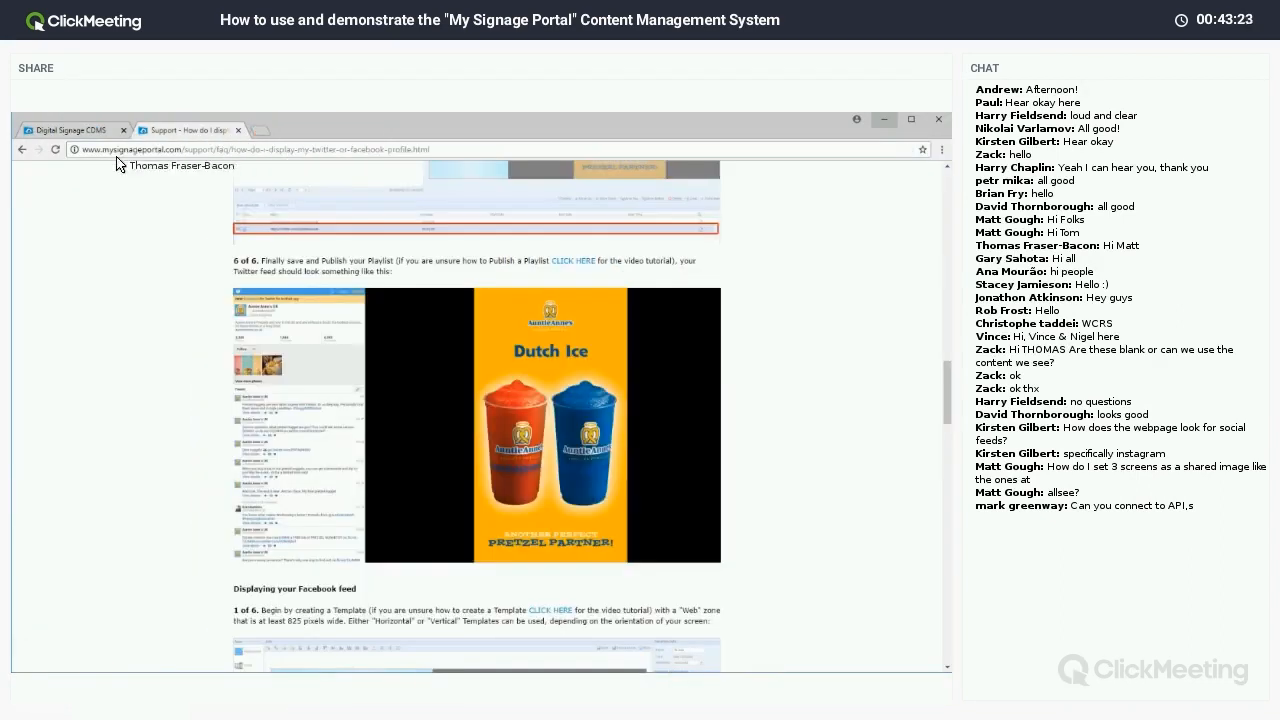
click(22, 149)
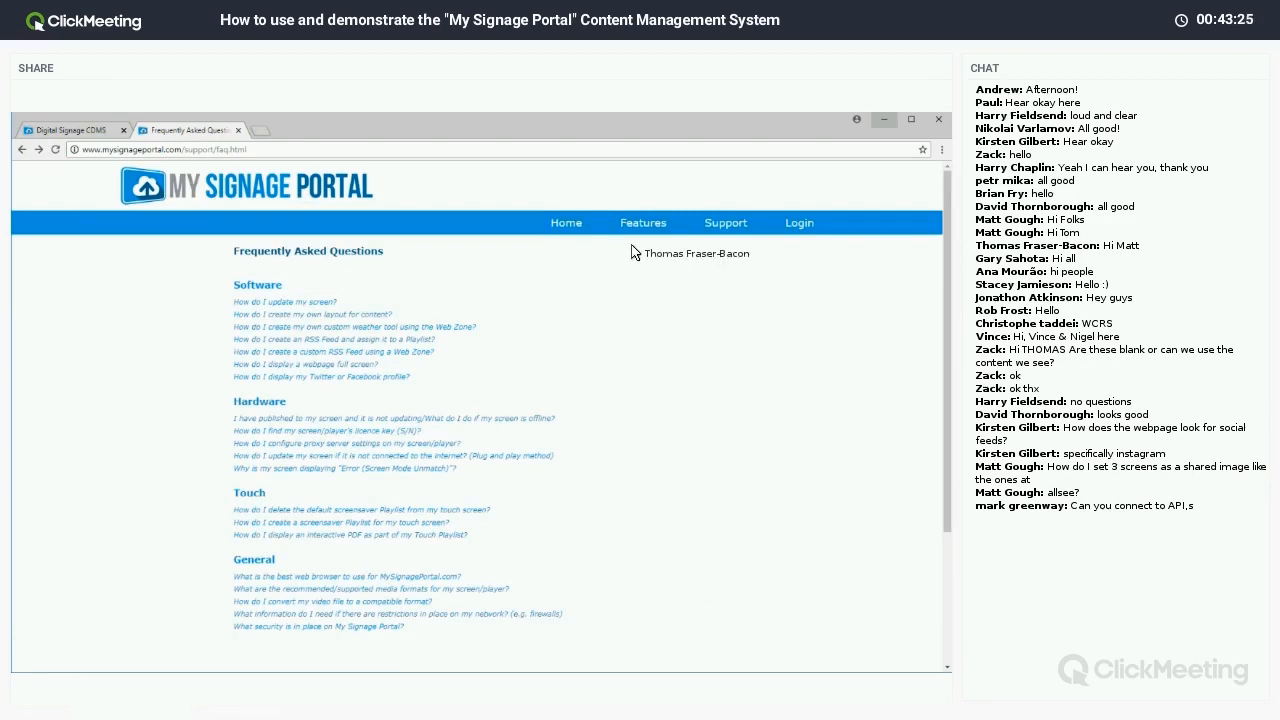
click(722, 226)
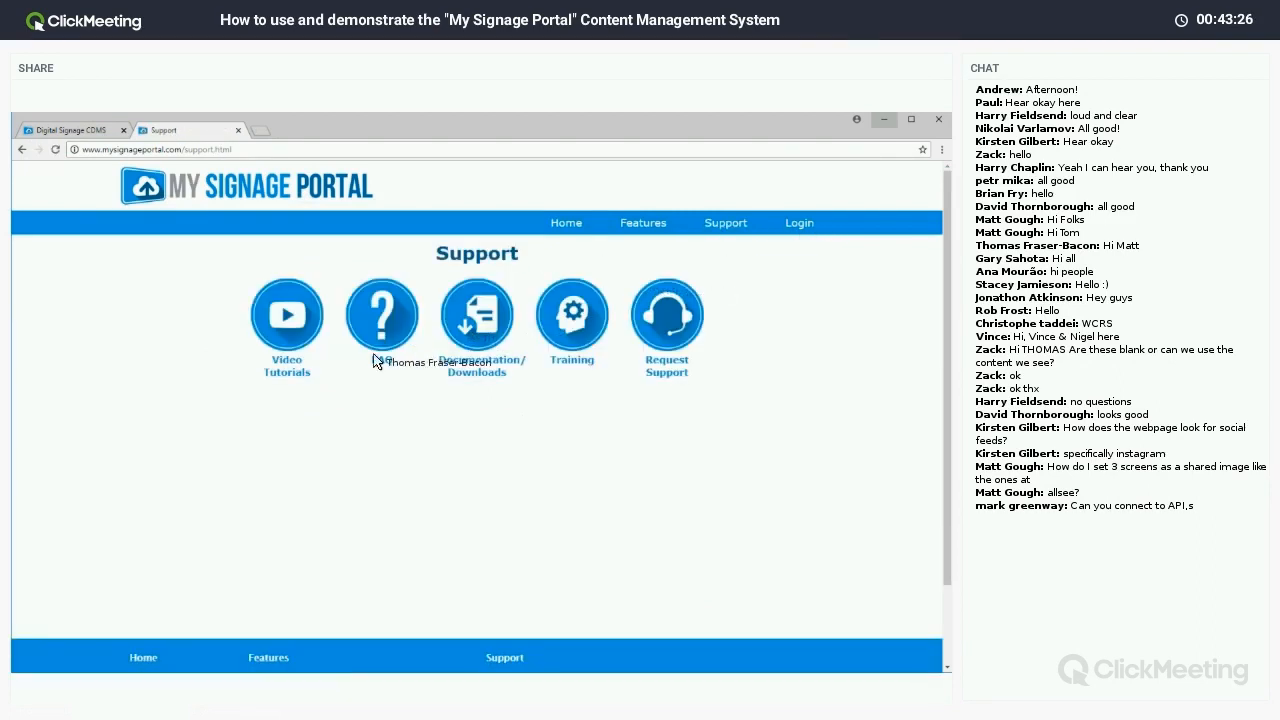
click(298, 370)
Play the 'Synchronising Content on Multiple Screens' video, pausing it and stopping around 0:17.
scroll(324, 465, down, 3)
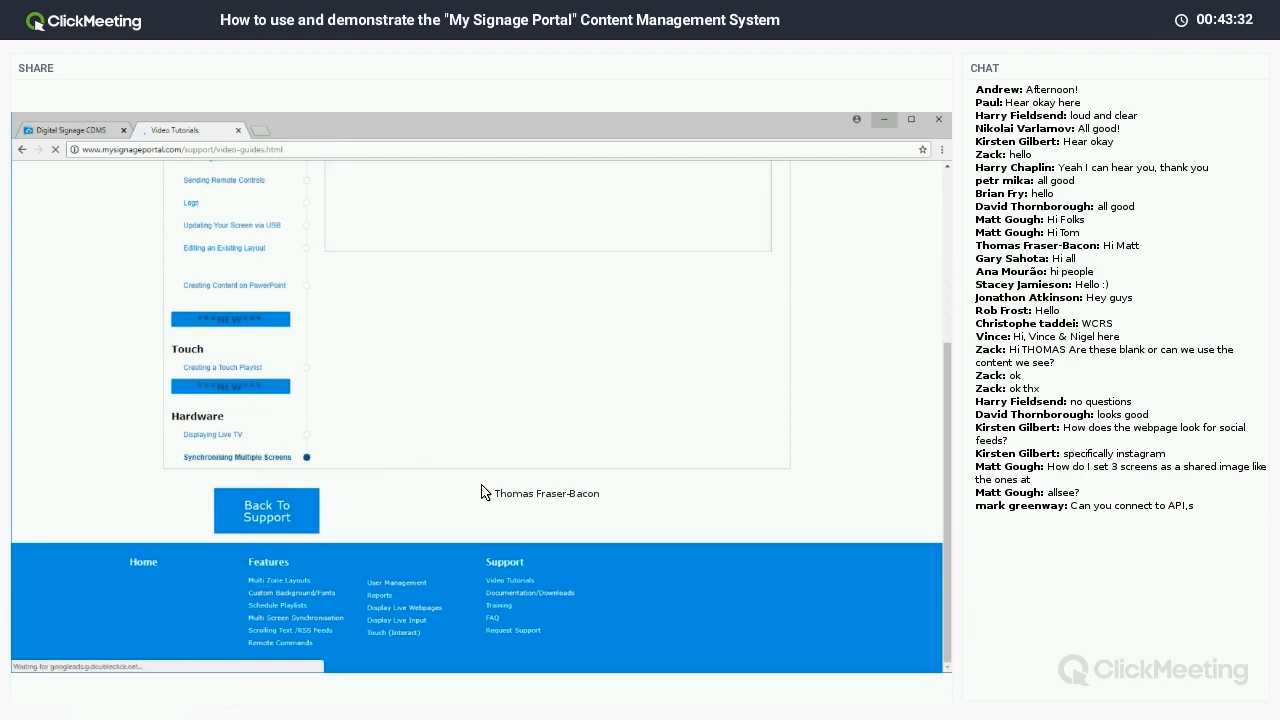
scroll(560, 492, up, 5)
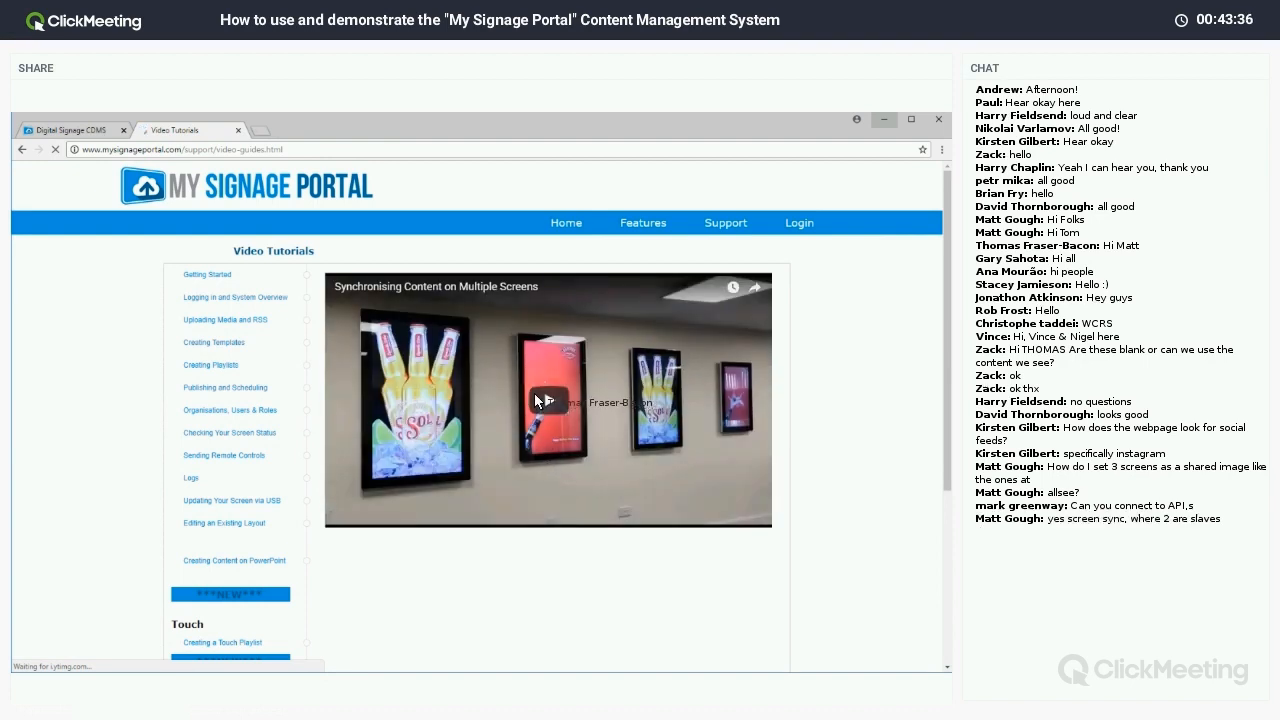
click(550, 375)
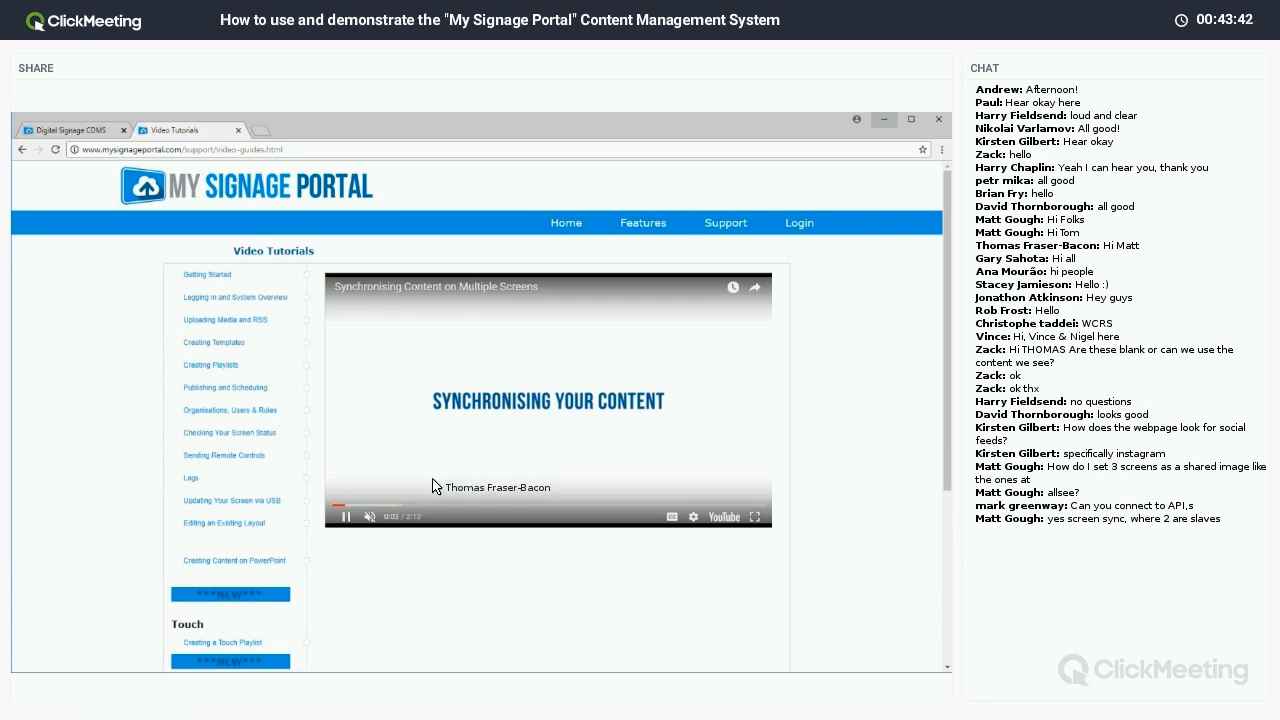
click(732, 450)
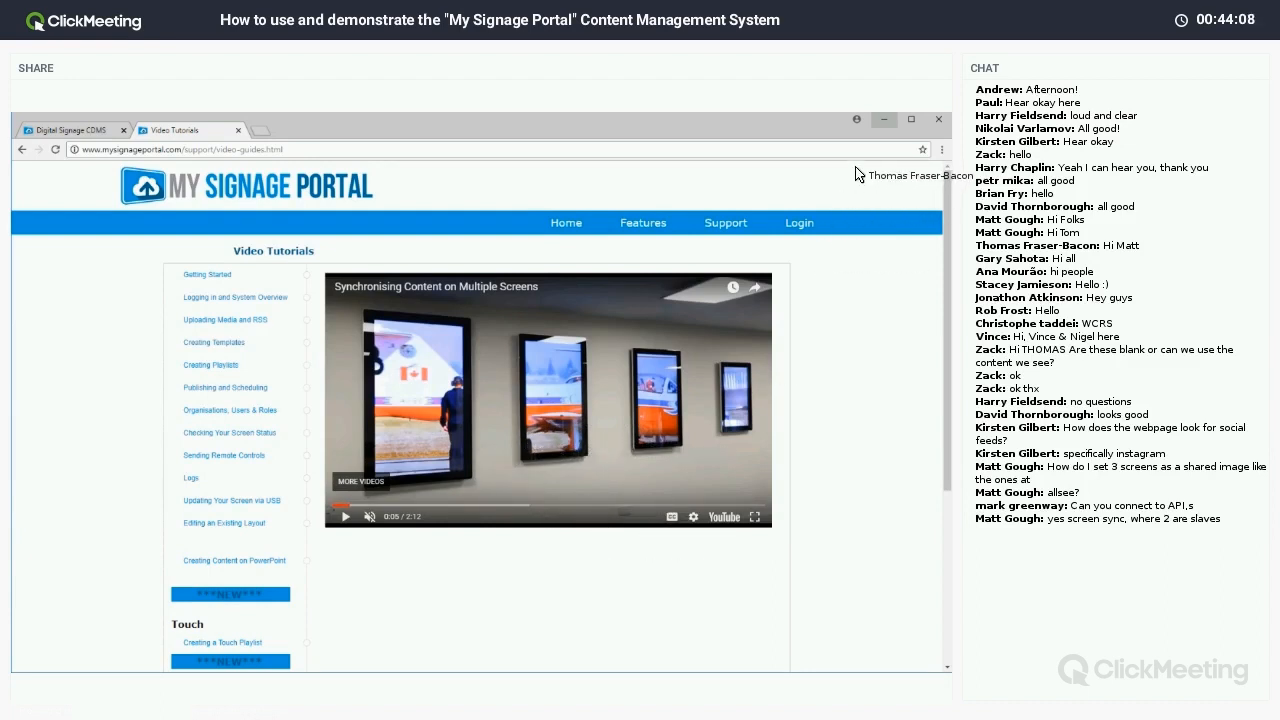
click(345, 517)
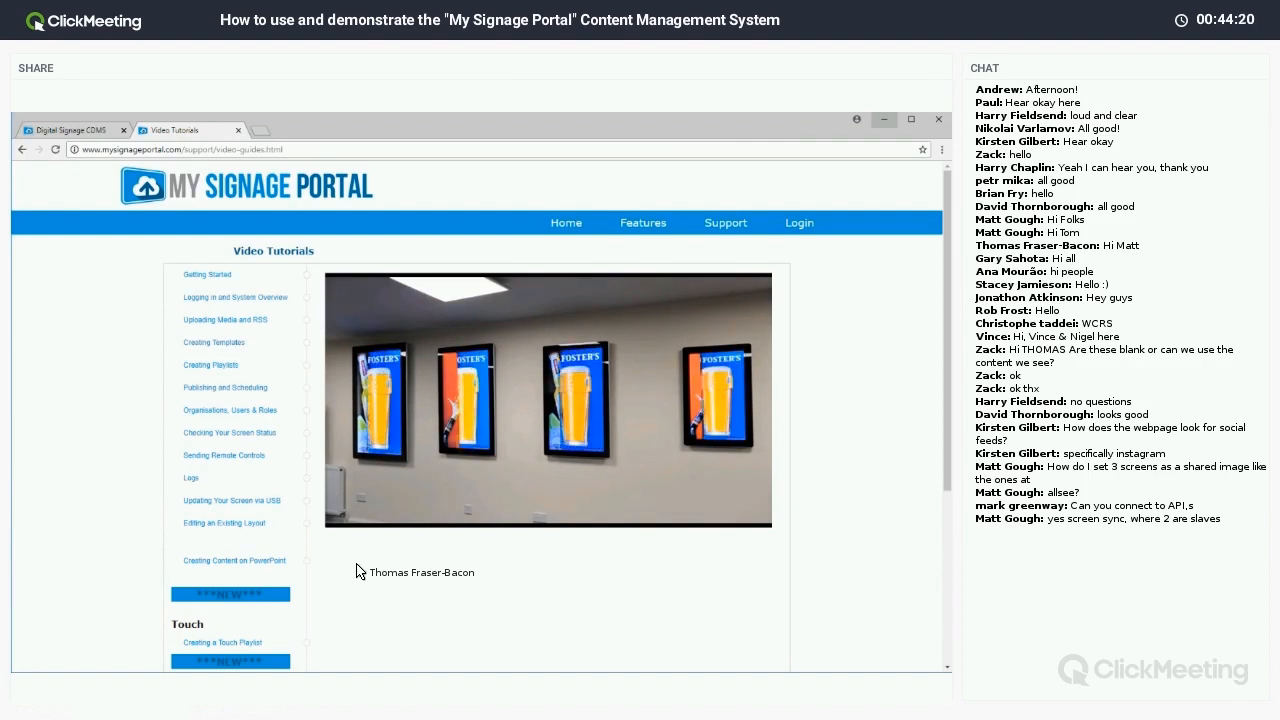
click(395, 427)
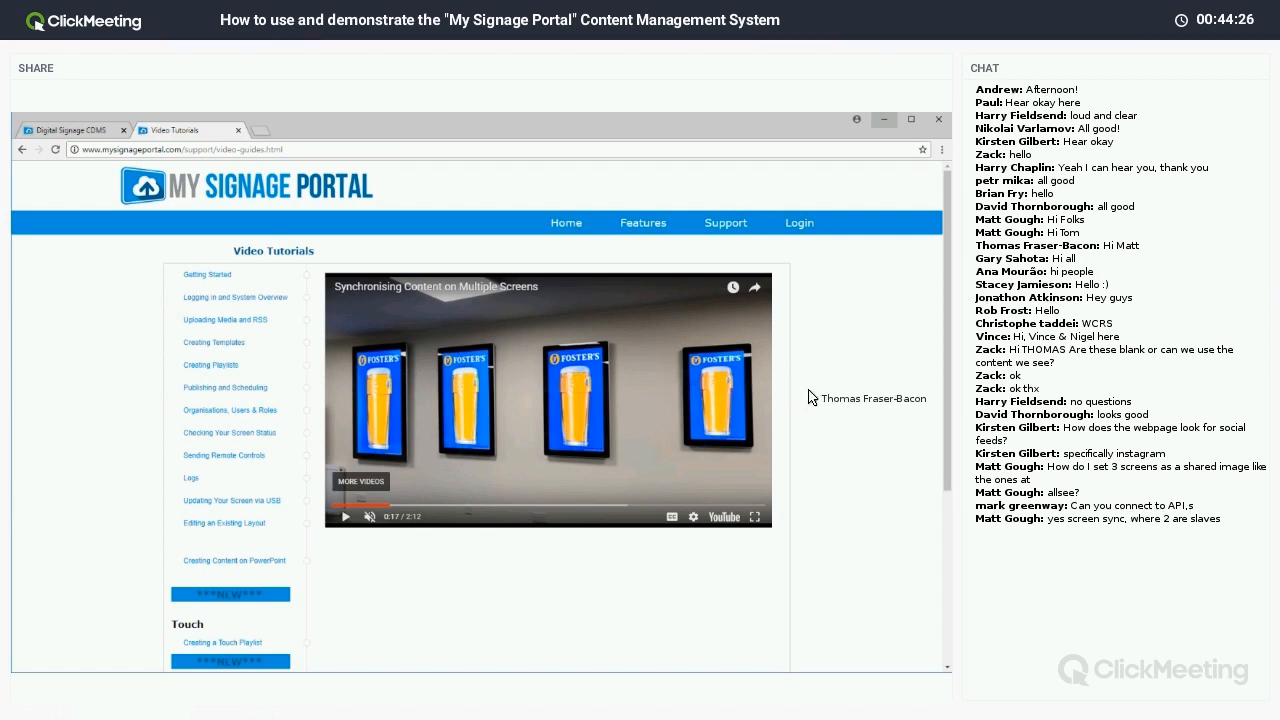
Minimise Chrome, share the Desktop in ClickMeeting, and bring the Digital Signage CDMS window forward.
click(883, 120)
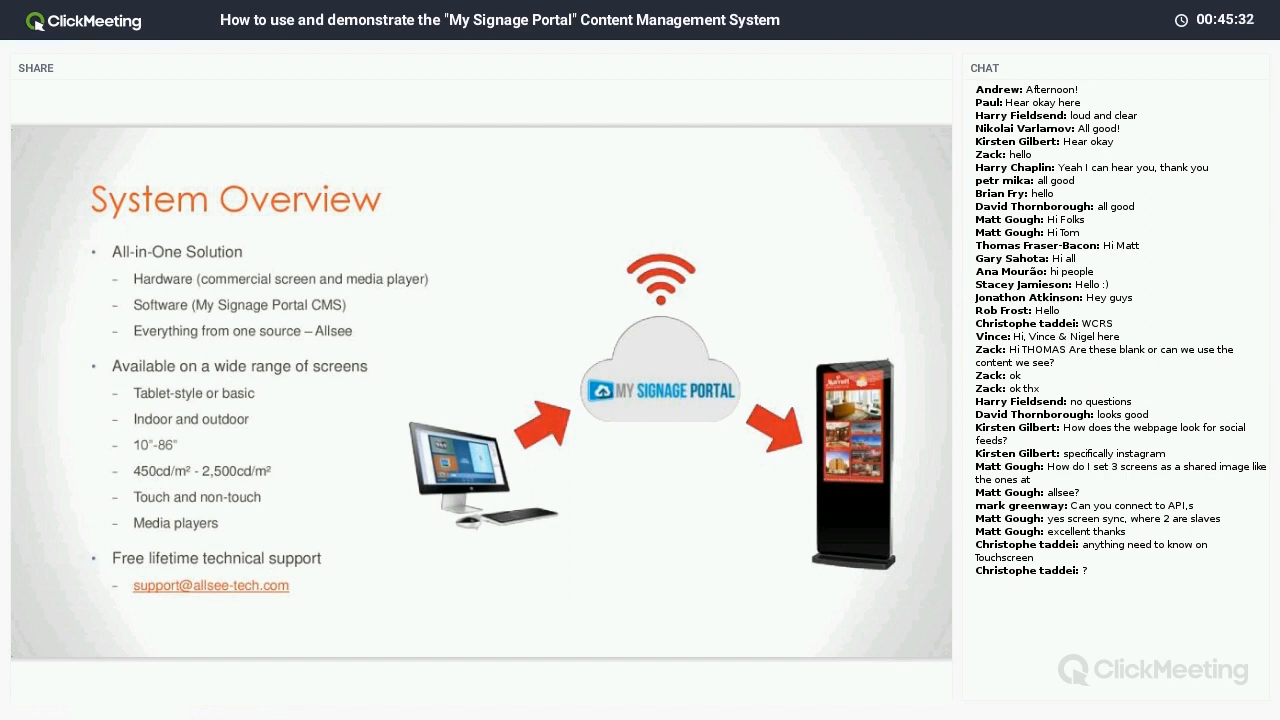
click(101, 192)
mouse_move(102, 675)
click(140, 650)
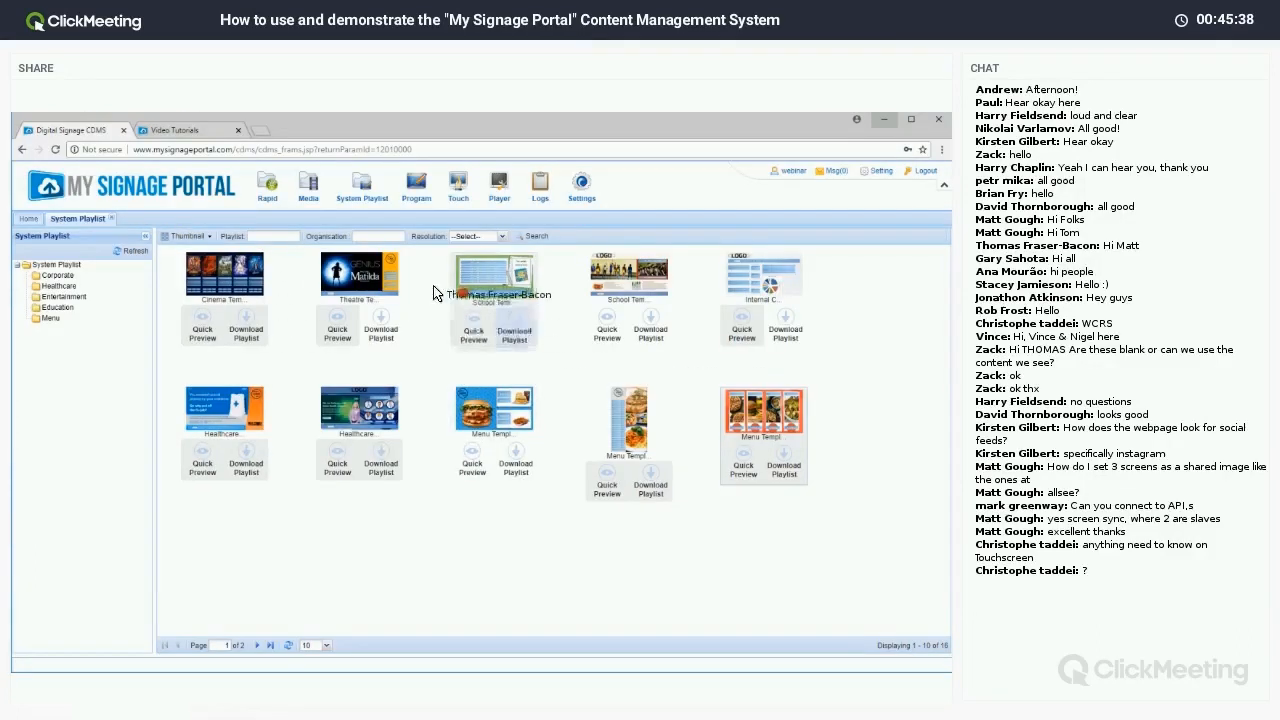
Show the Touch page's list of 79 touch projects and close the System Playlist tab.
click(458, 183)
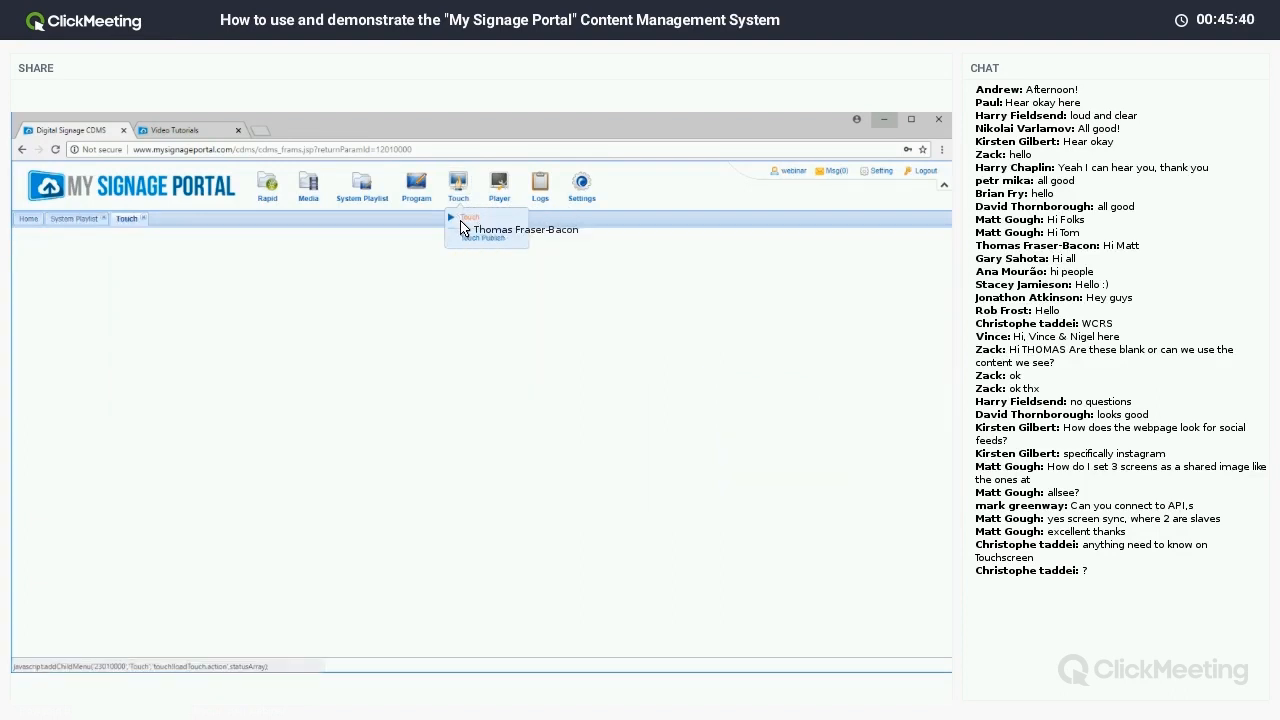
click(103, 218)
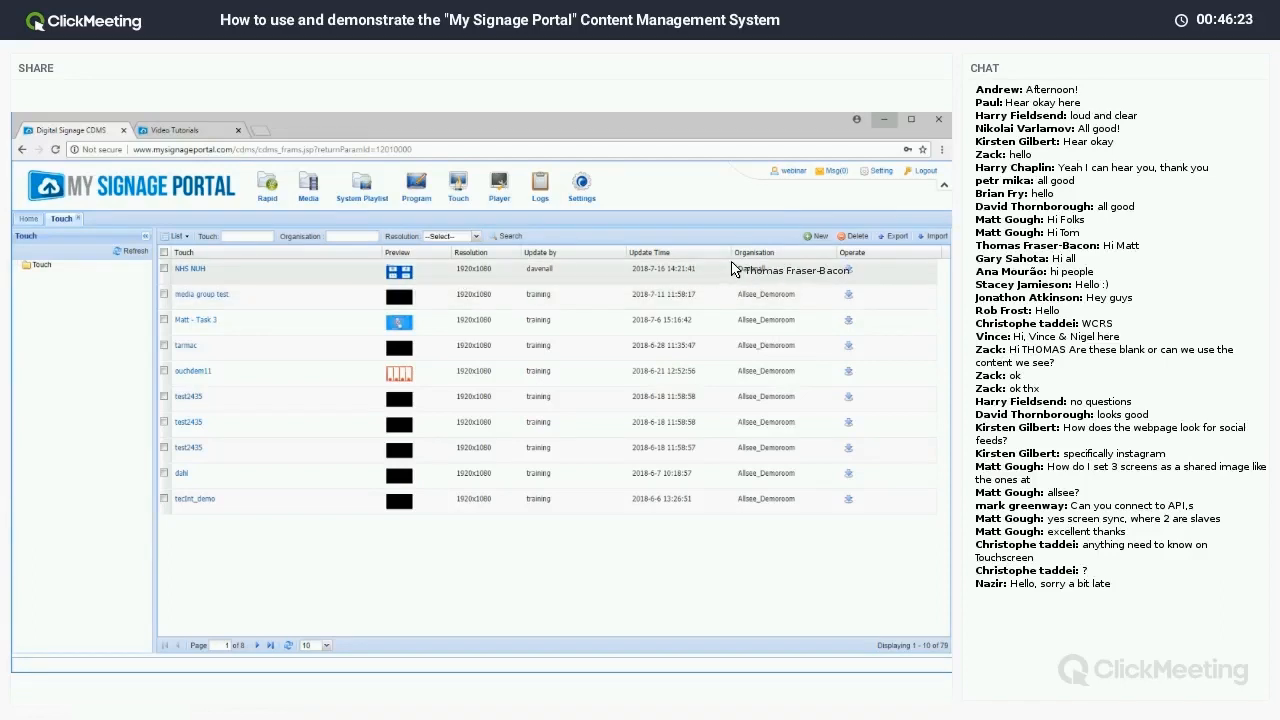
Create a new touch playlist named webtouch at 1920x1080 resolution.
click(815, 238)
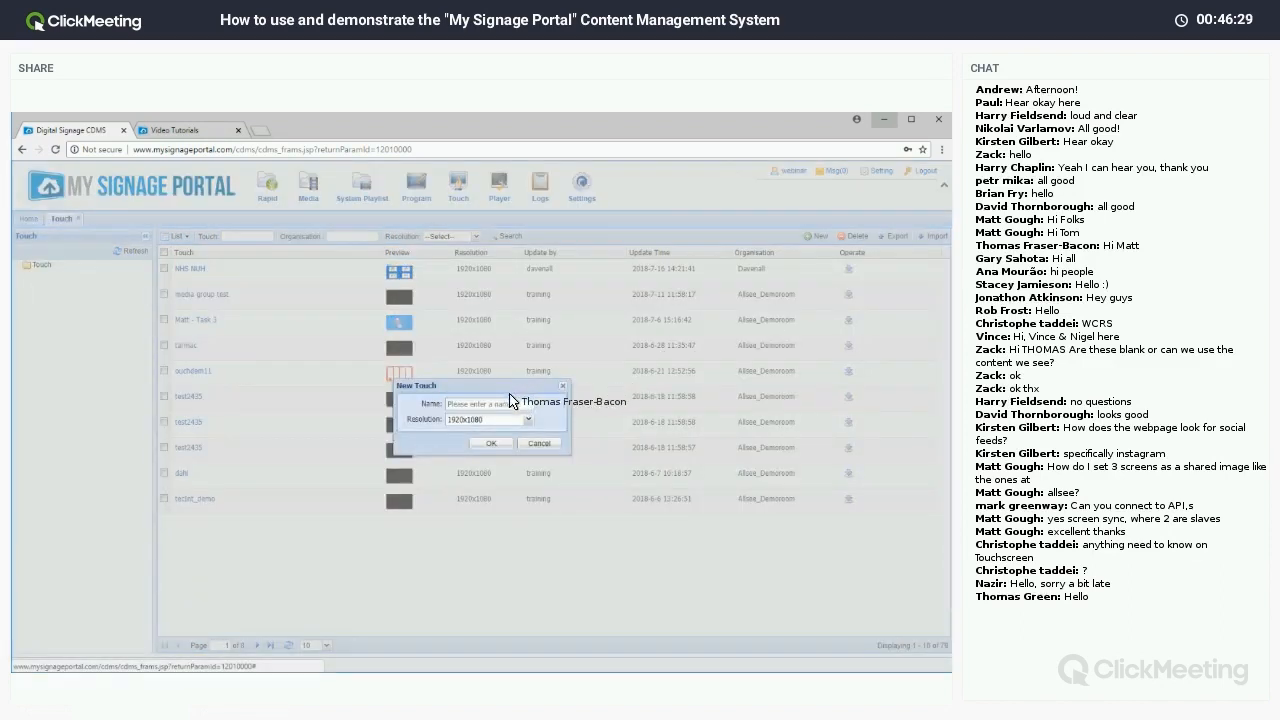
text(webtouch)
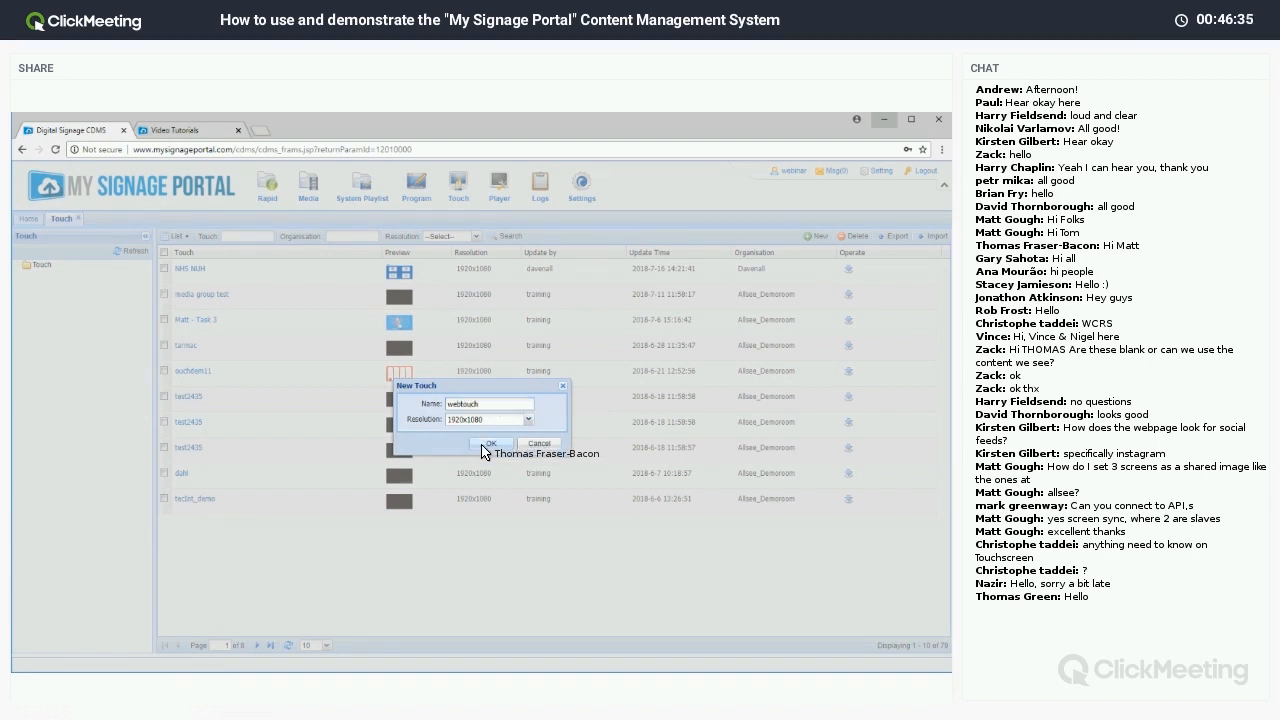
click(490, 444)
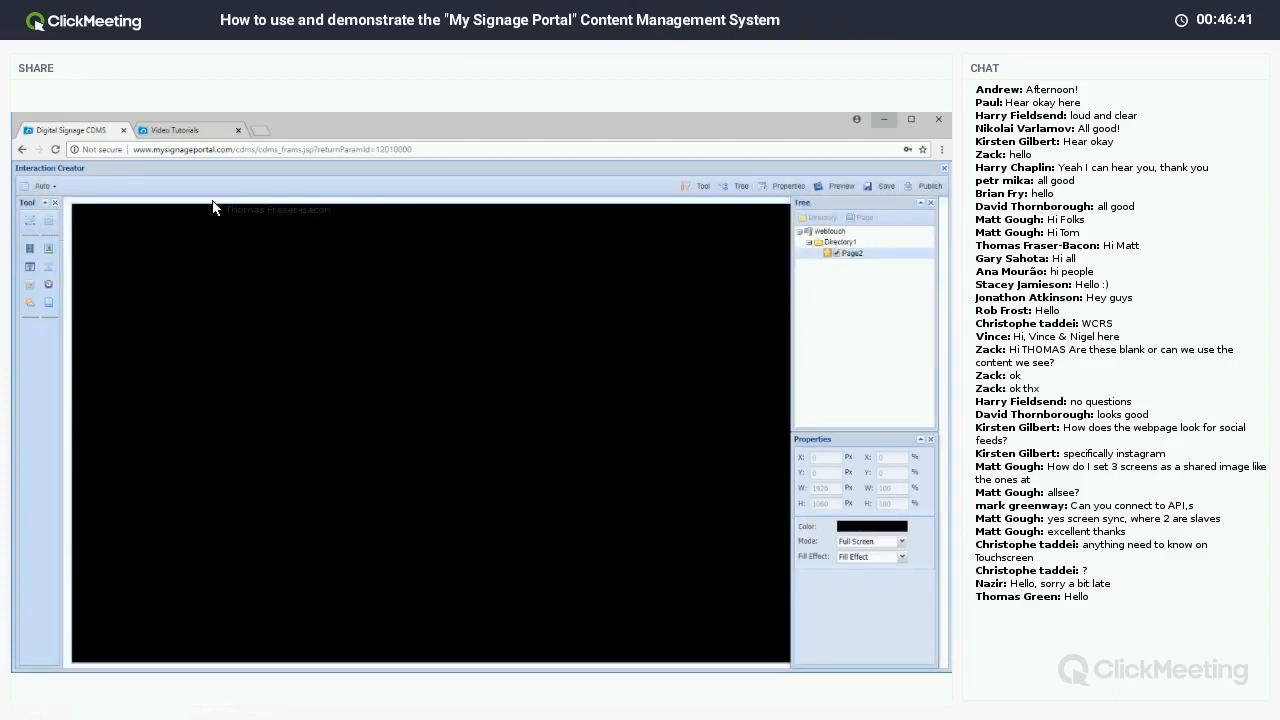
Set the Interaction Creator canvas zoom to 50%.
click(55, 188)
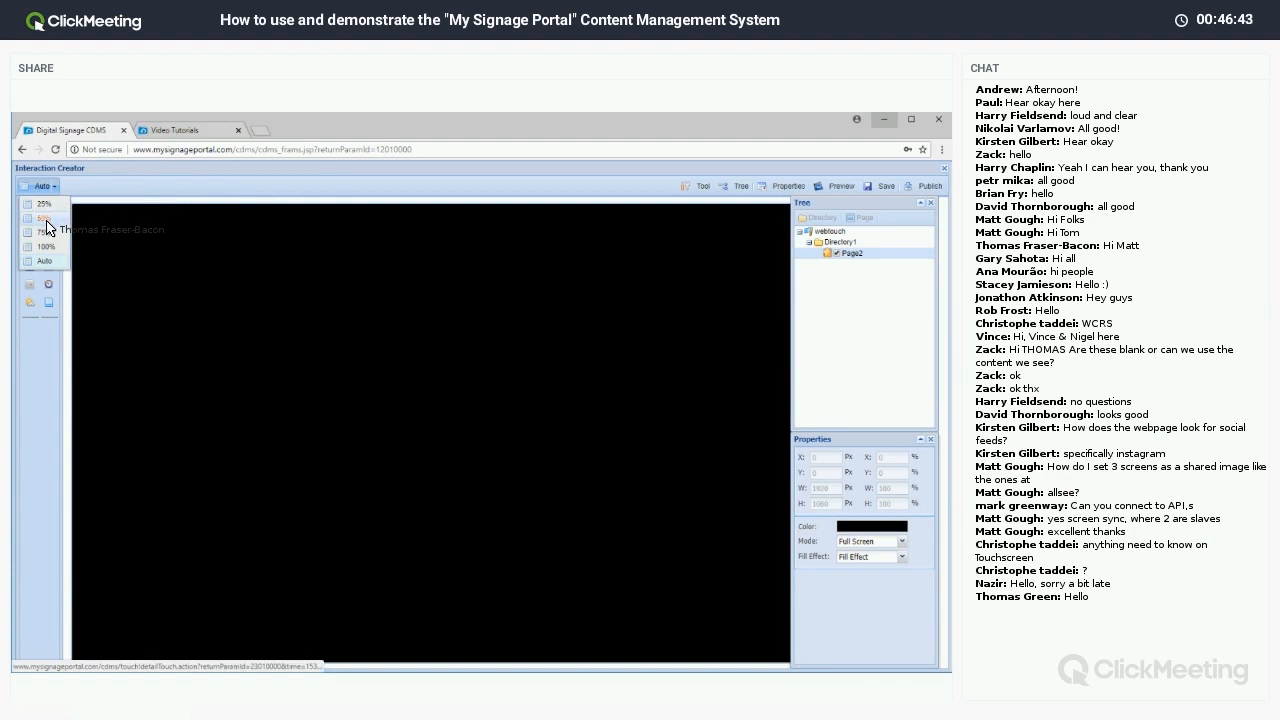
click(45, 218)
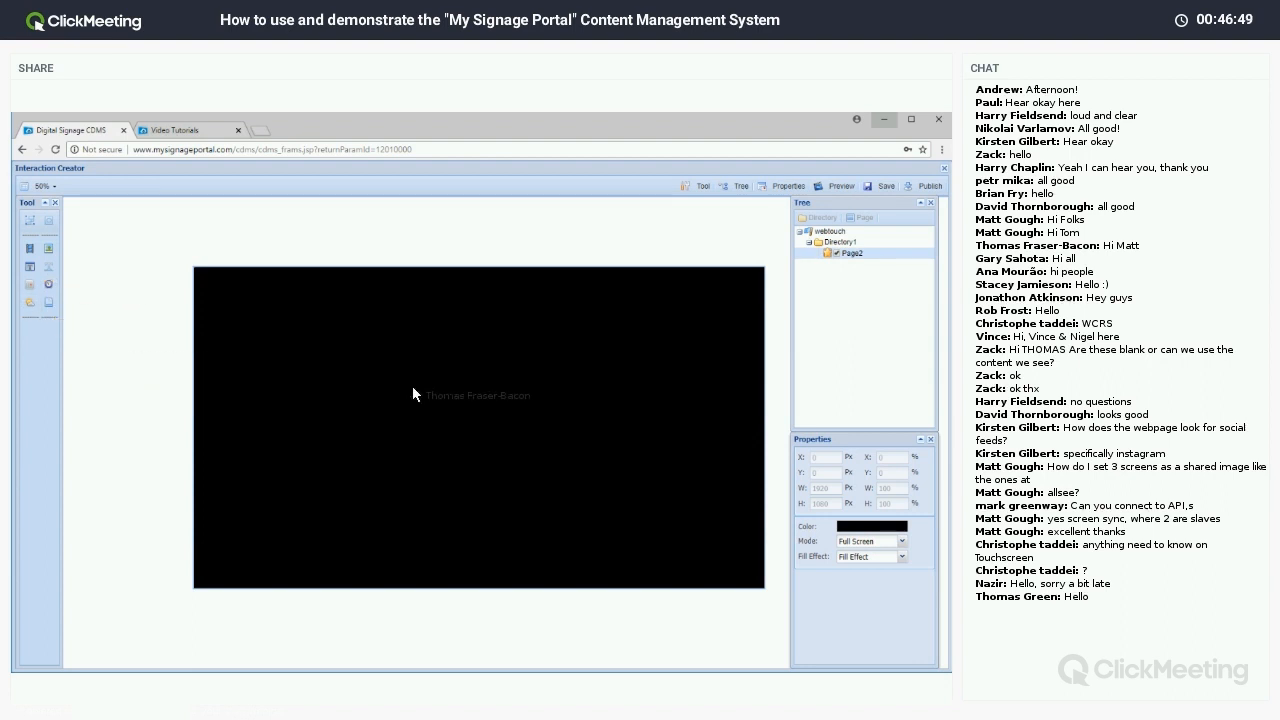
Add Page3 under Directory1 via New Area > Page, then go back to editing Page2.
right_click(856, 250)
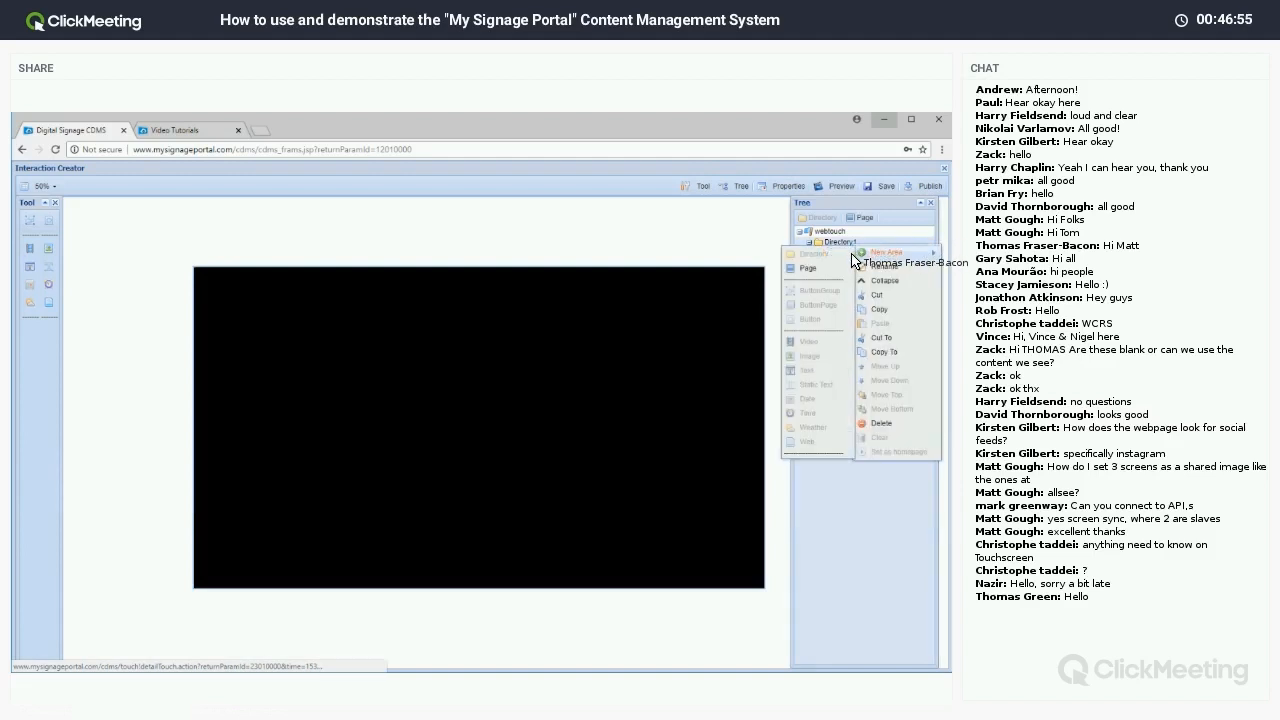
click(842, 270)
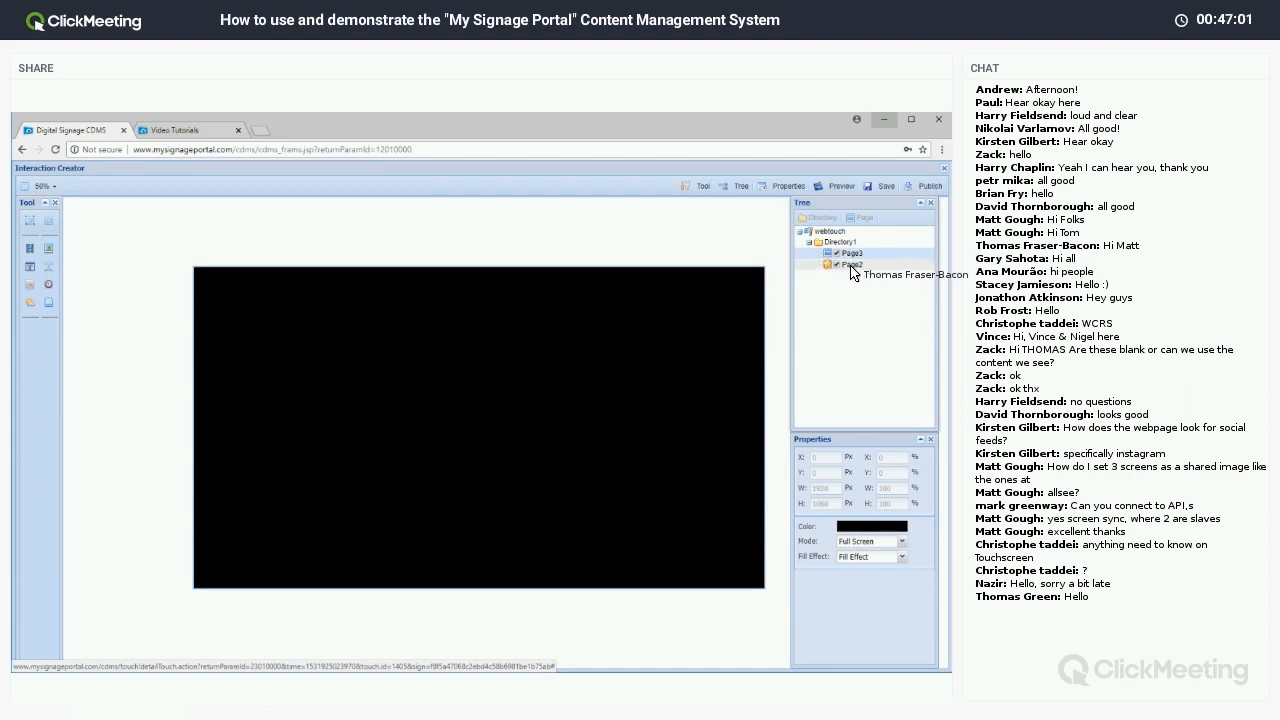
click(853, 266)
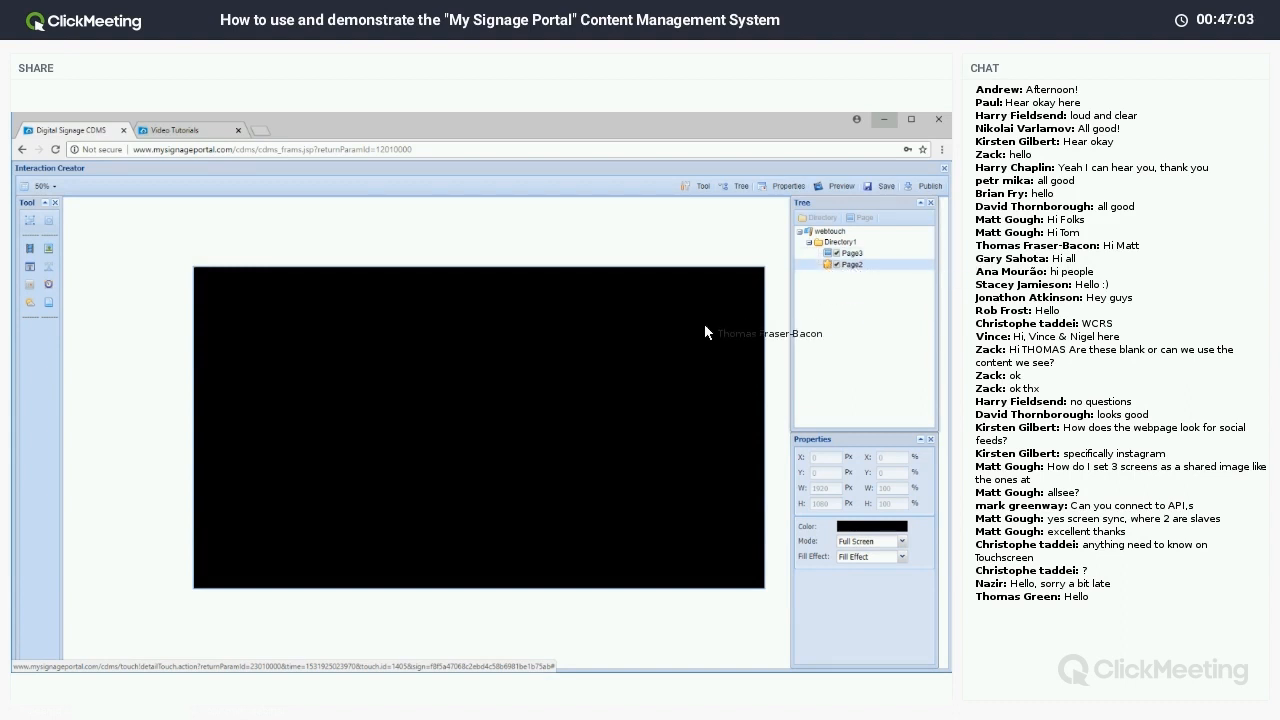
right_click(623, 351)
click(501, 403)
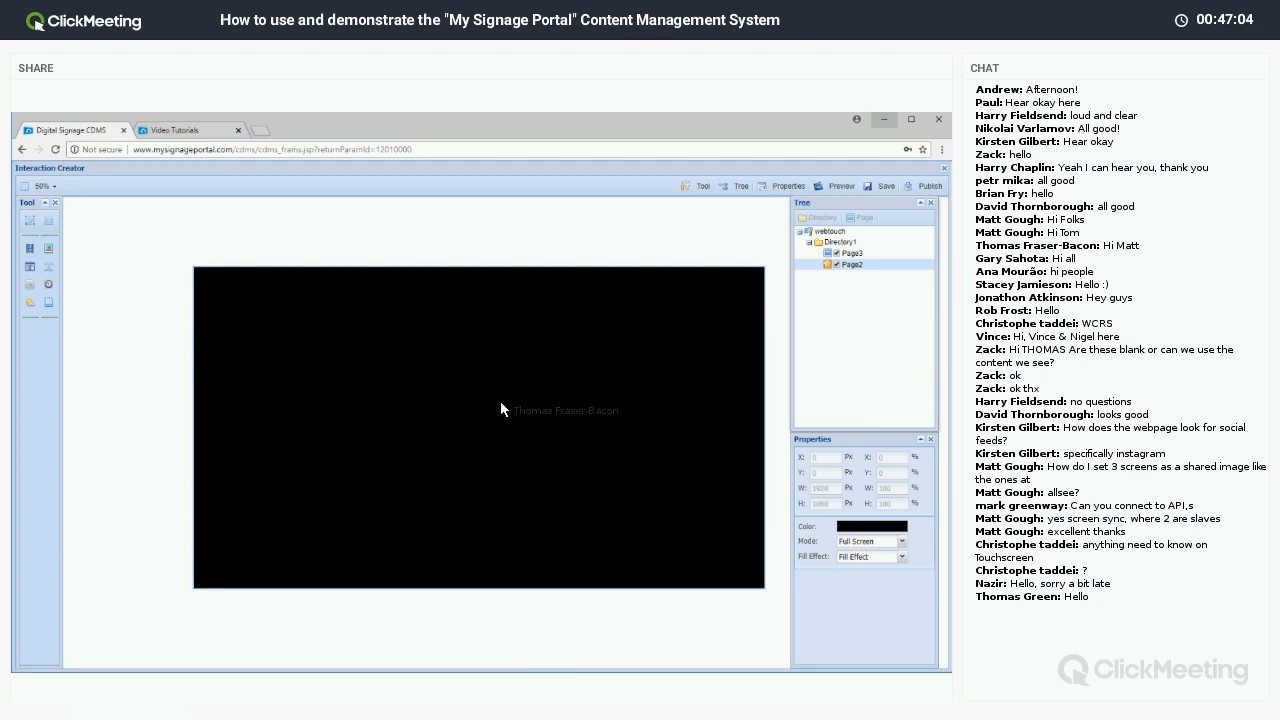
right_click(424, 413)
click(215, 358)
Add a new button to Page2 and drag it toward the page's top-left.
click(49, 228)
drag(205, 294, 517, 562)
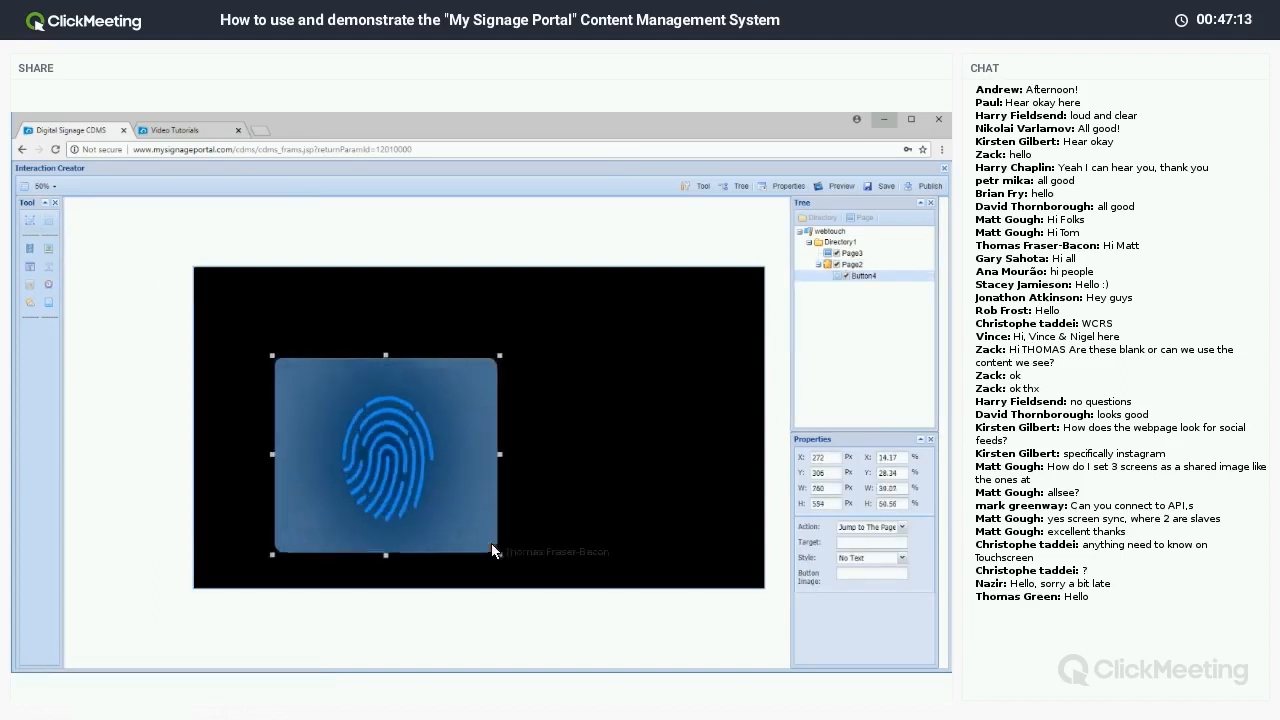
drag(429, 487, 392, 453)
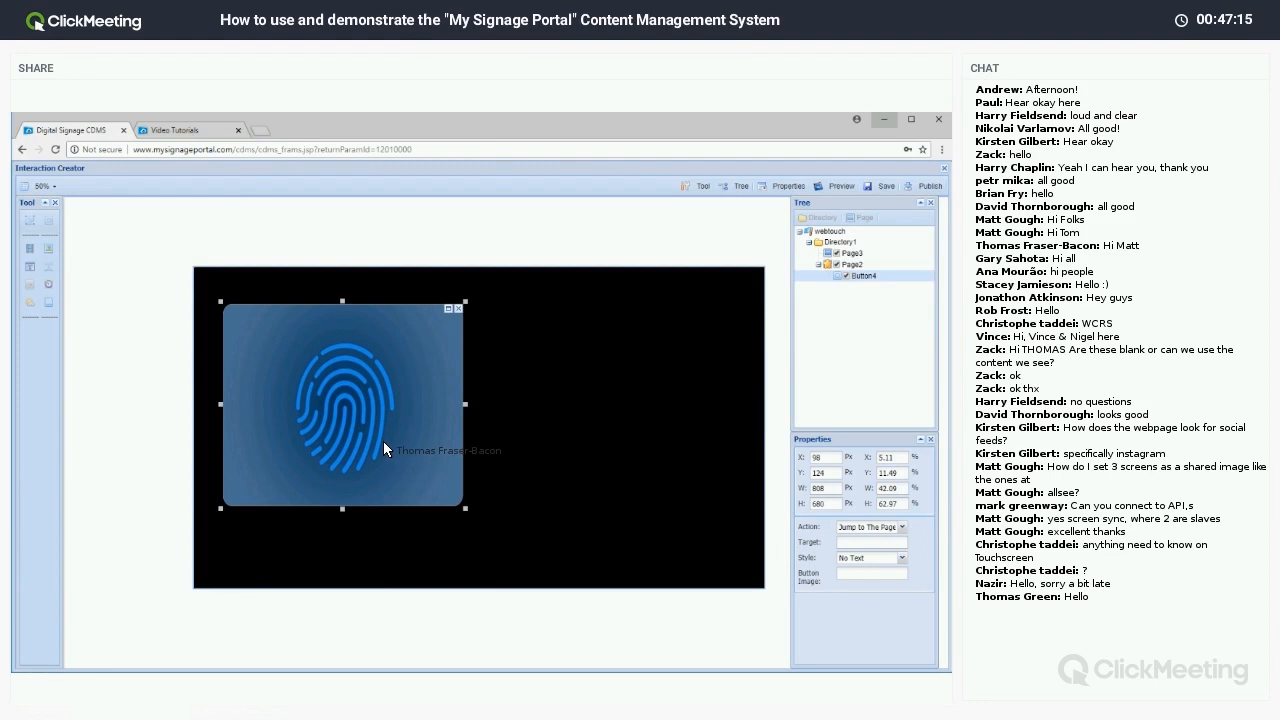
Give the button the cat picture, enlarge it to about 846x622, and place it near X 242, Y 206.
click(850, 573)
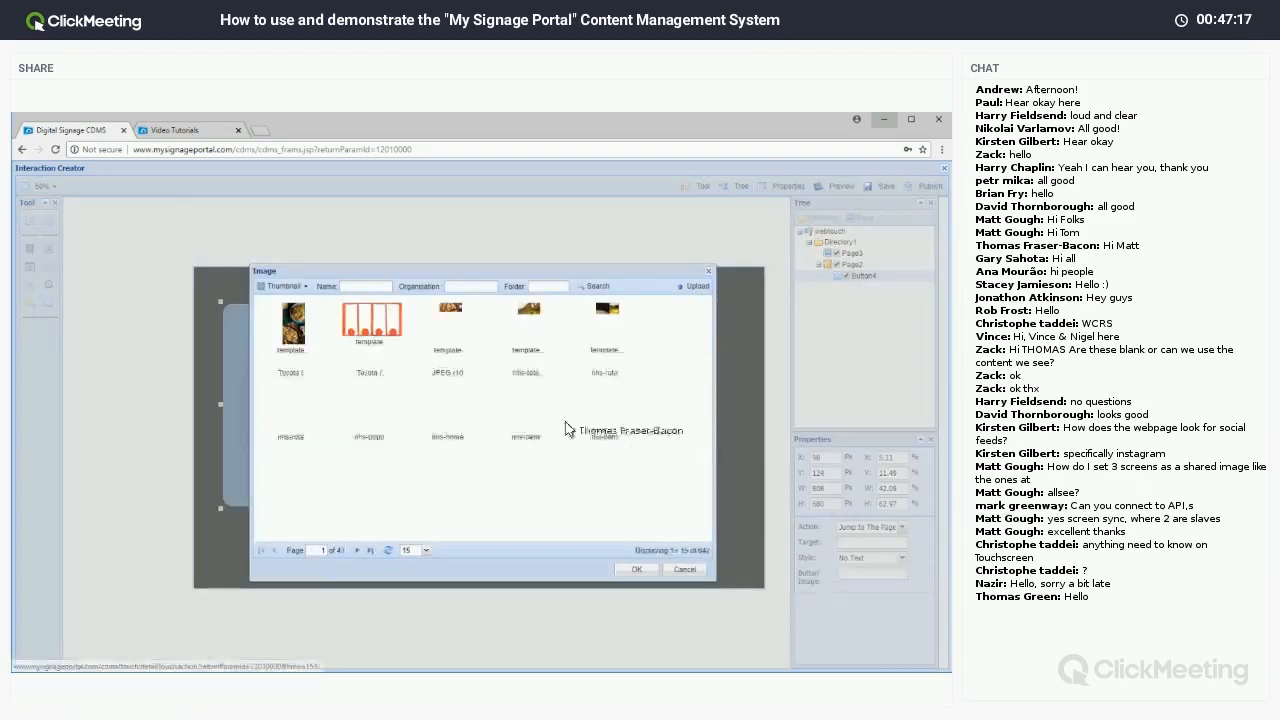
click(388, 388)
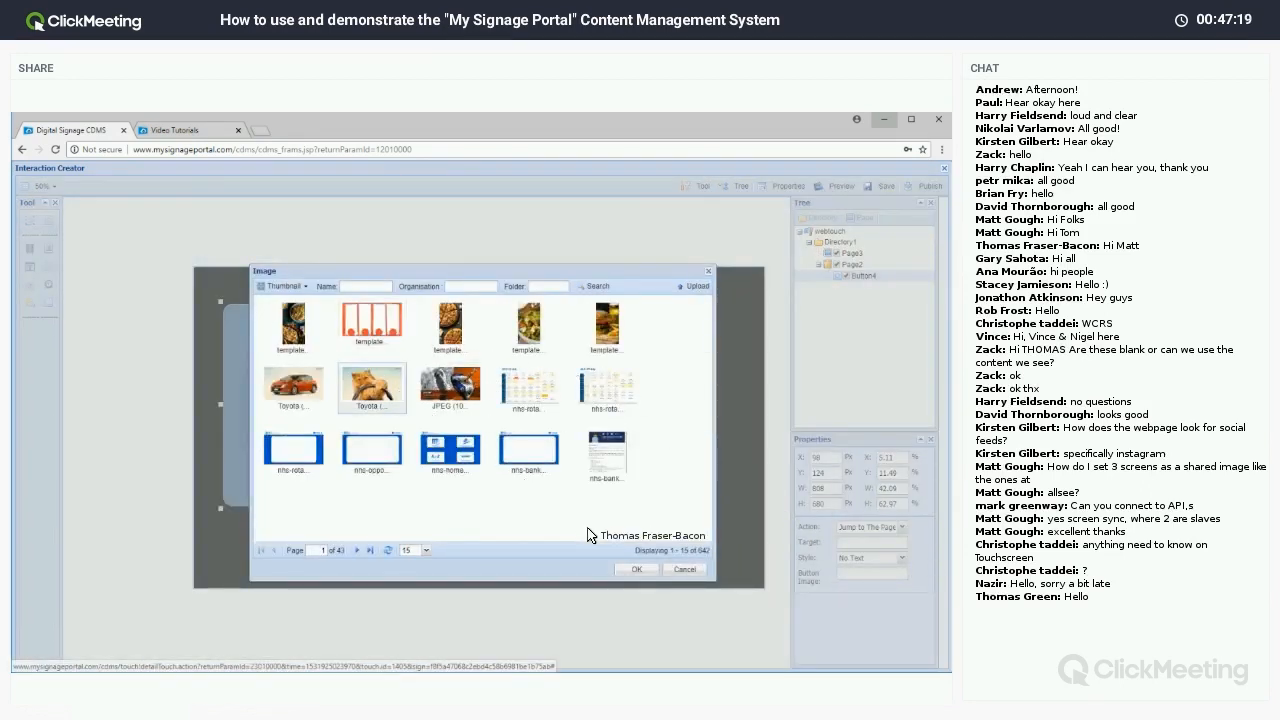
click(627, 572)
drag(464, 505, 502, 465)
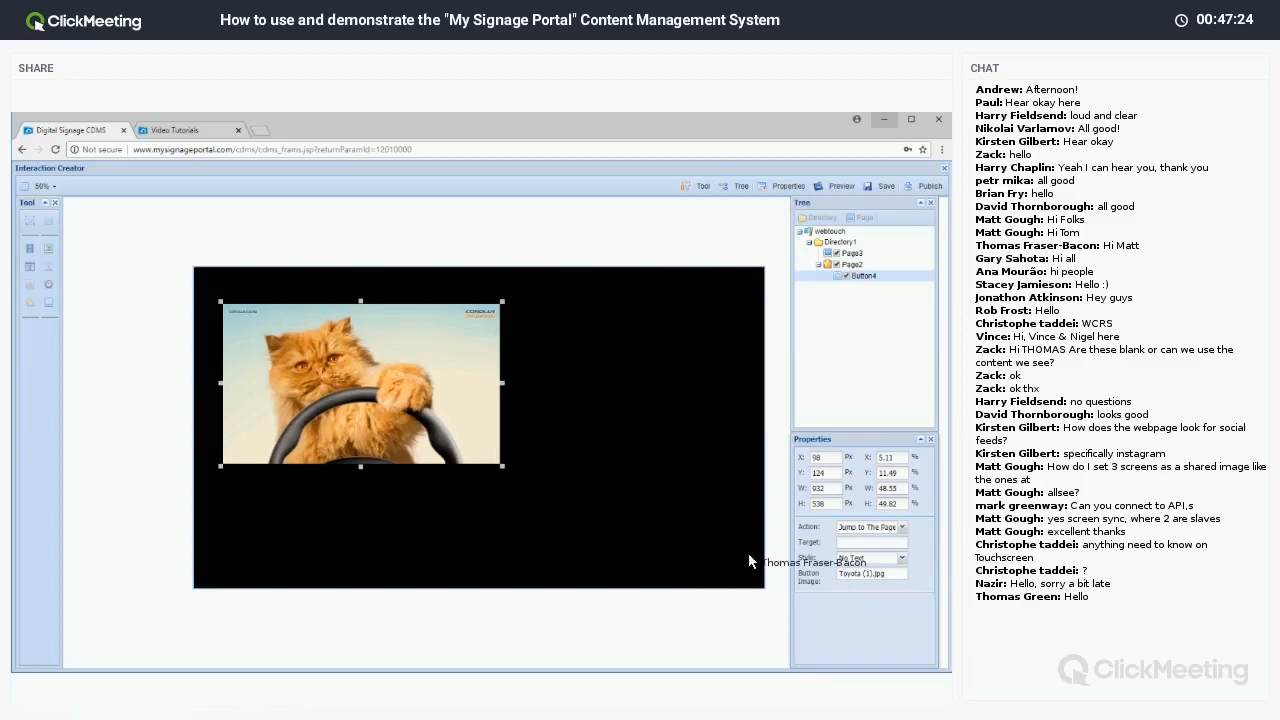
drag(390, 390, 570, 454)
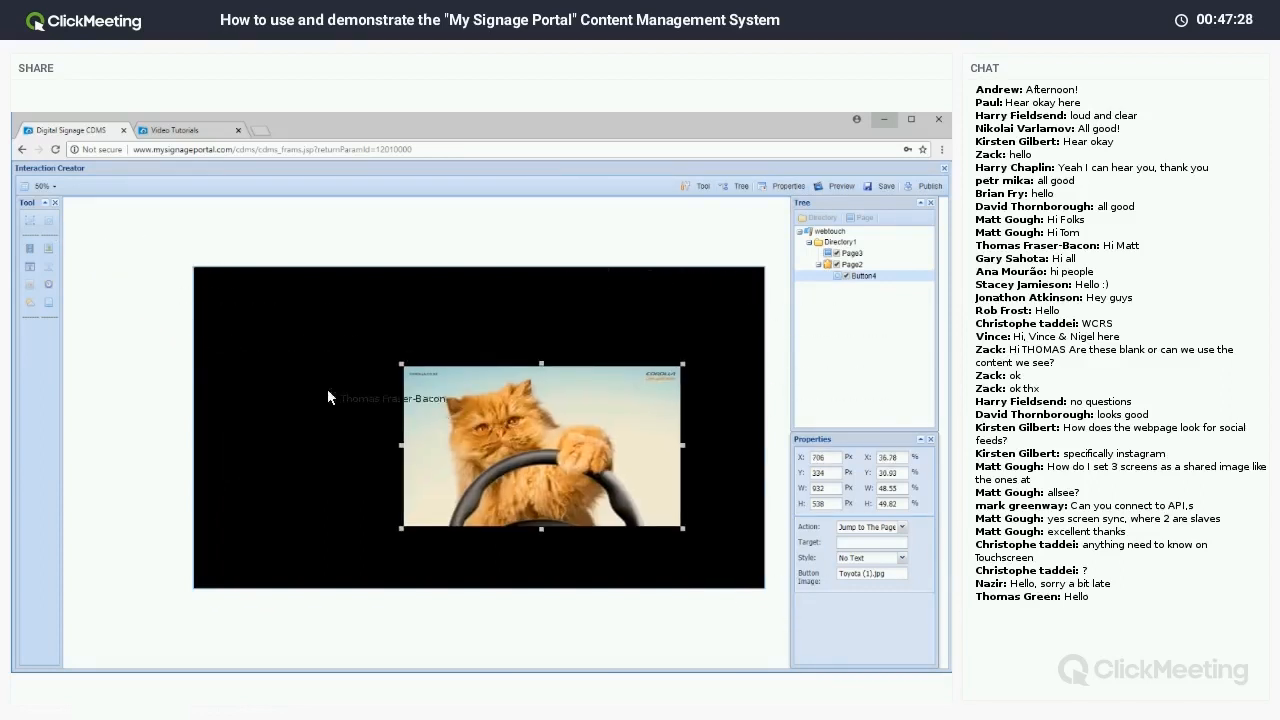
drag(577, 476, 436, 437)
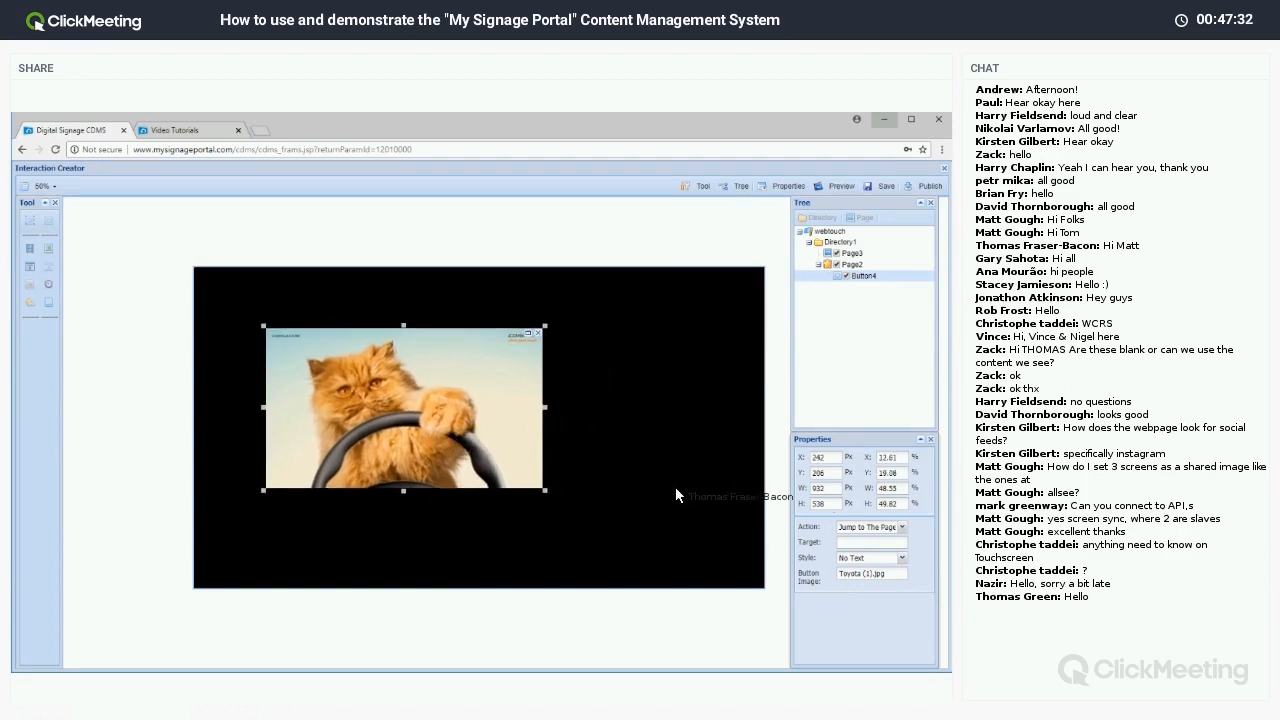
Keep the cat button's Jump to The Page action and set its target to Page3.
click(843, 530)
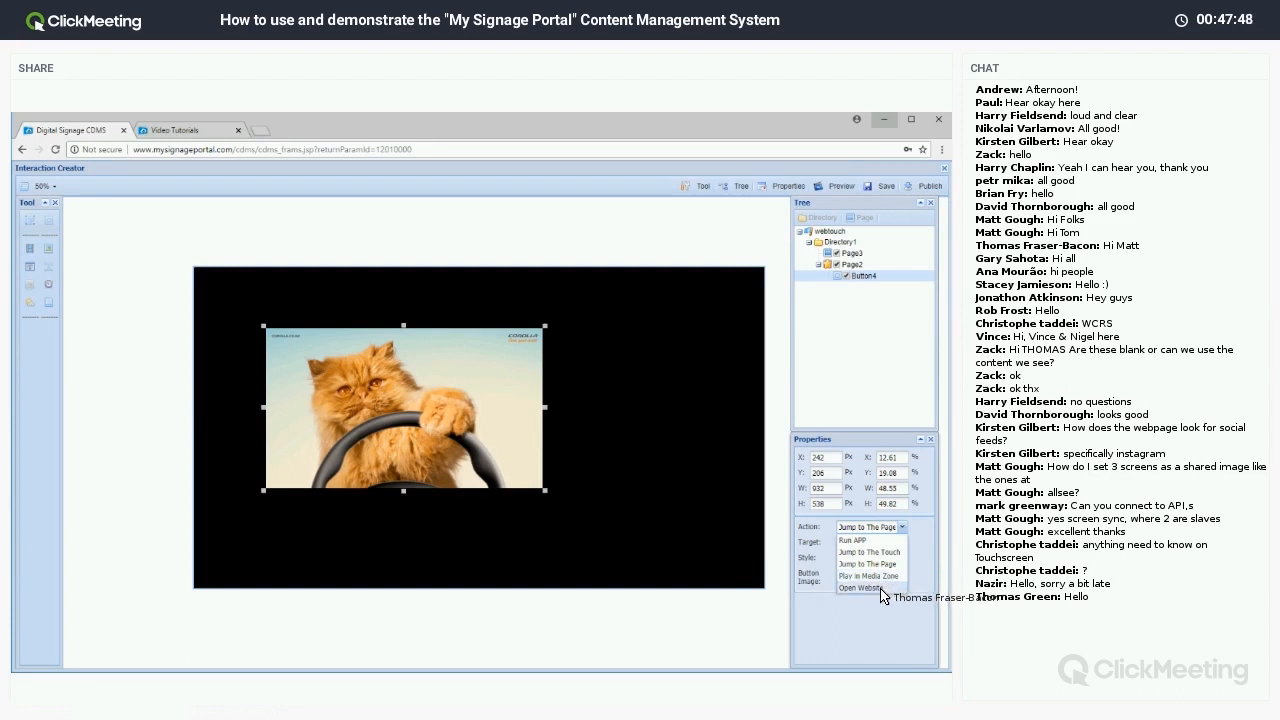
click(802, 587)
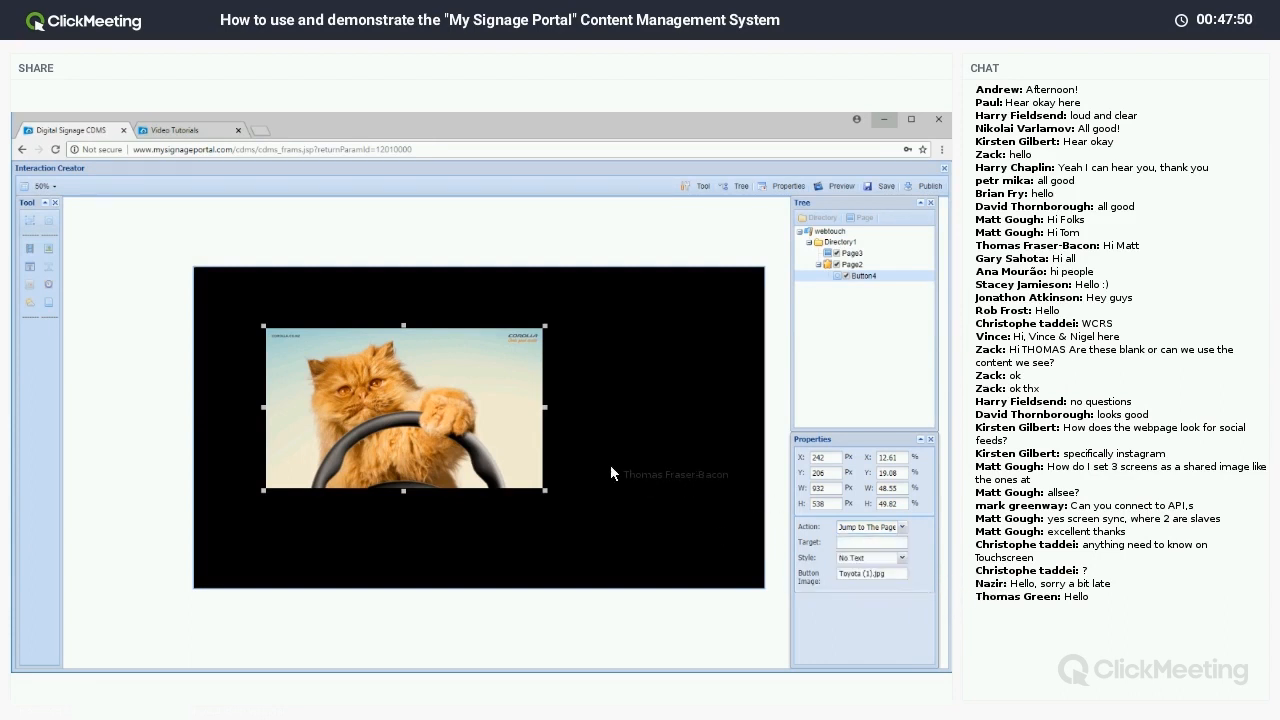
click(843, 546)
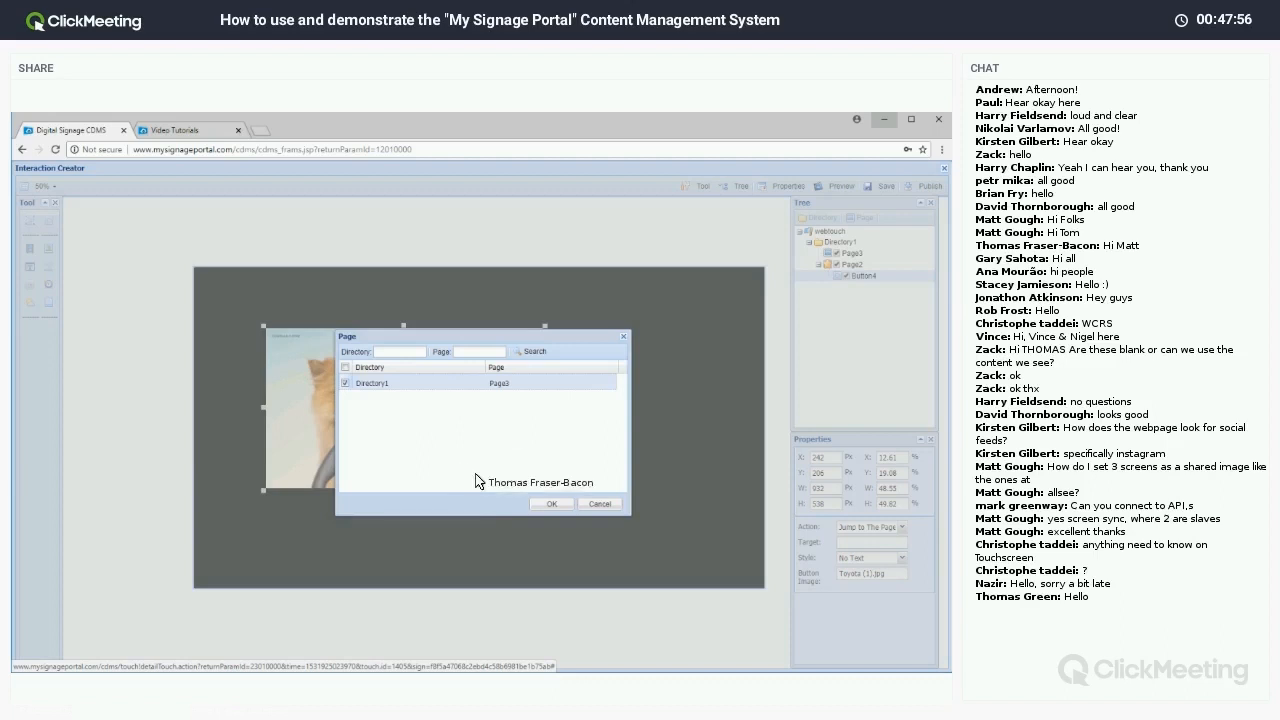
click(551, 503)
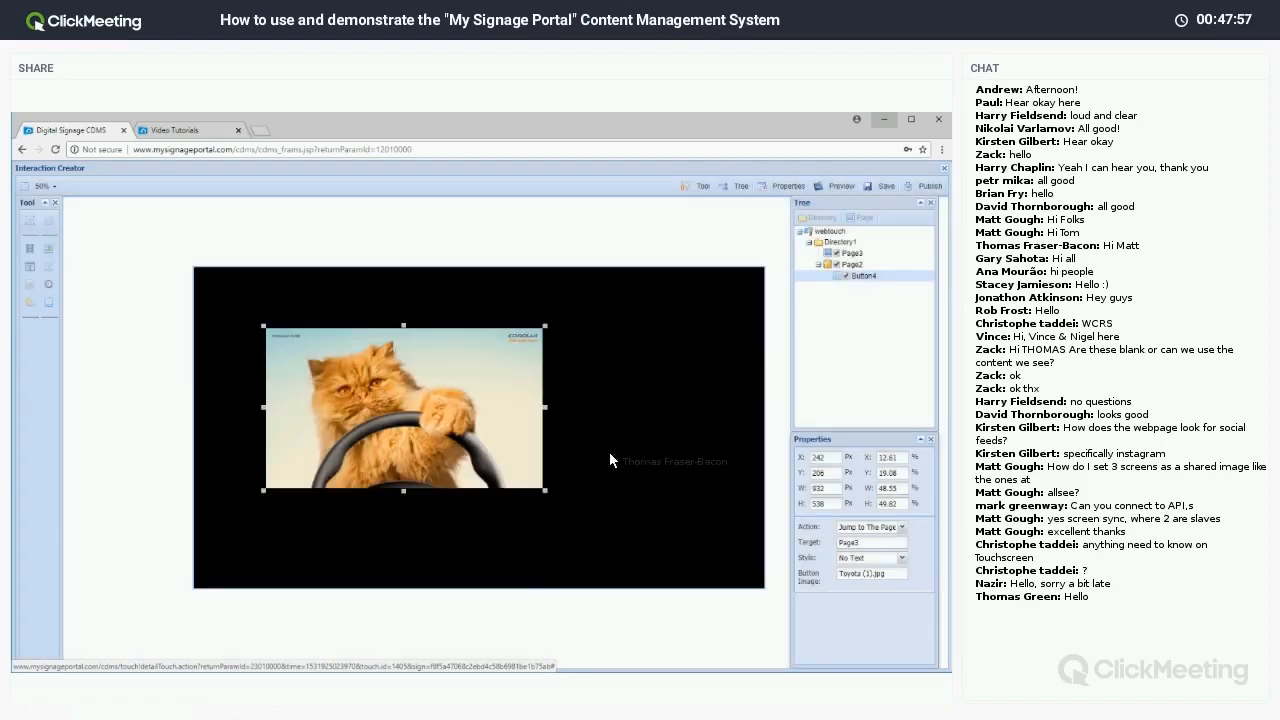
click(851, 253)
Set the orange Toyota Corolla image as Page3's background content.
right_click(486, 414)
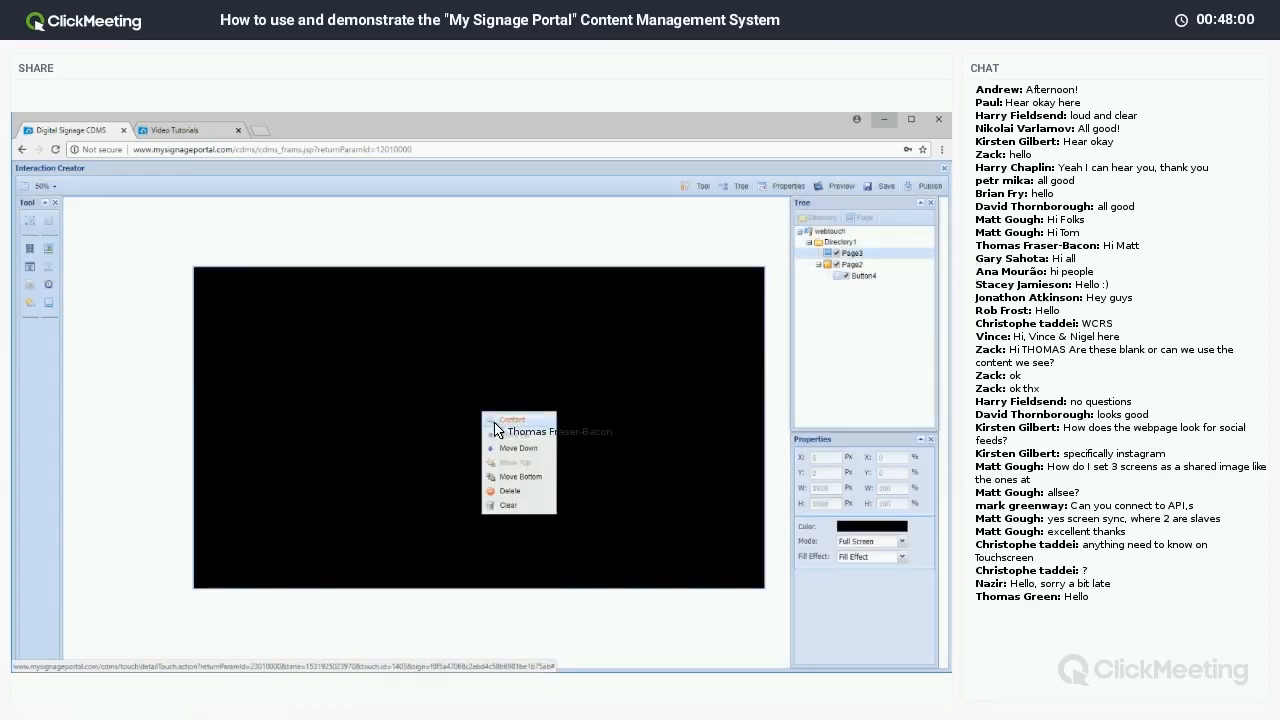
click(492, 421)
click(338, 272)
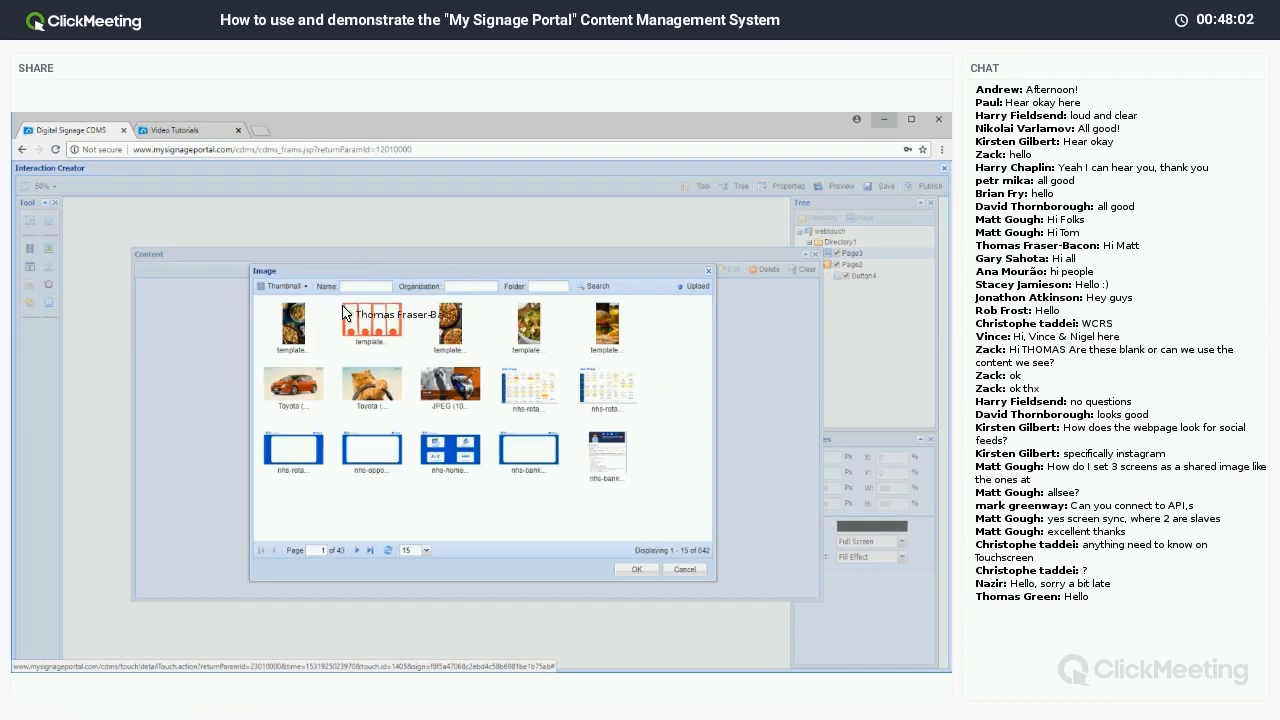
click(636, 569)
click(813, 255)
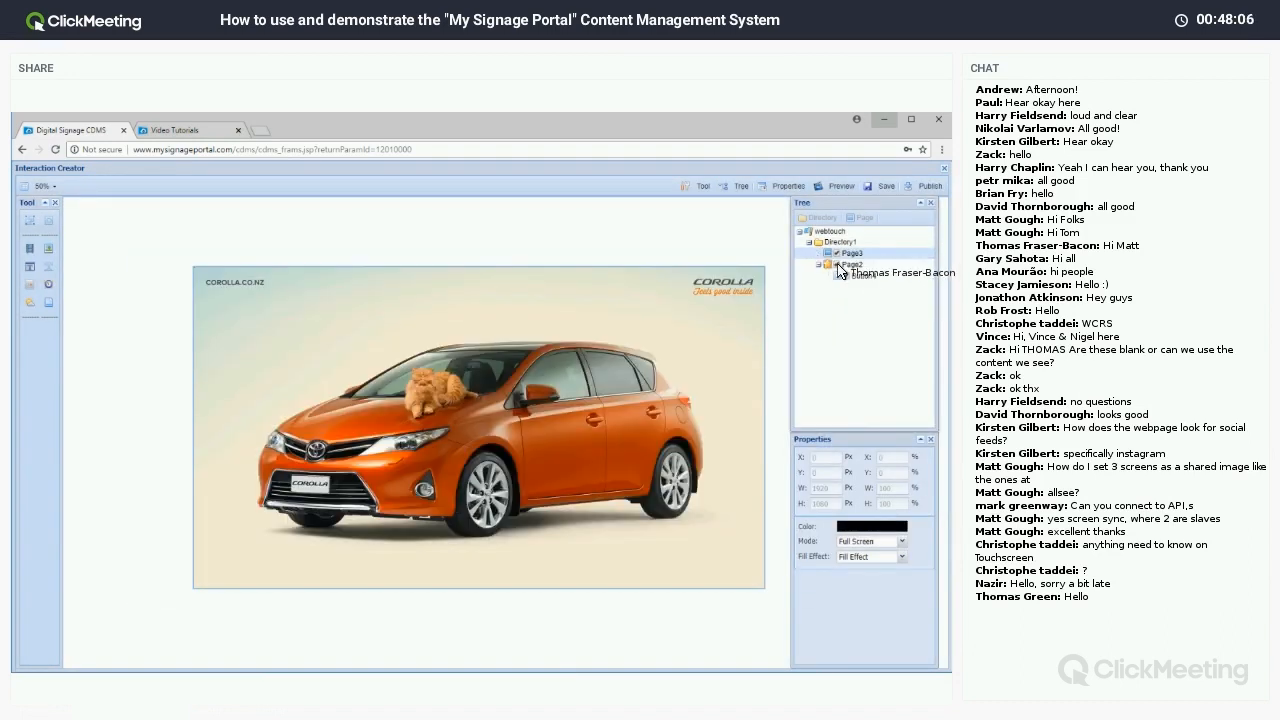
Return to Page2, save the touch playlist, and open its preview.
click(850, 264)
click(876, 187)
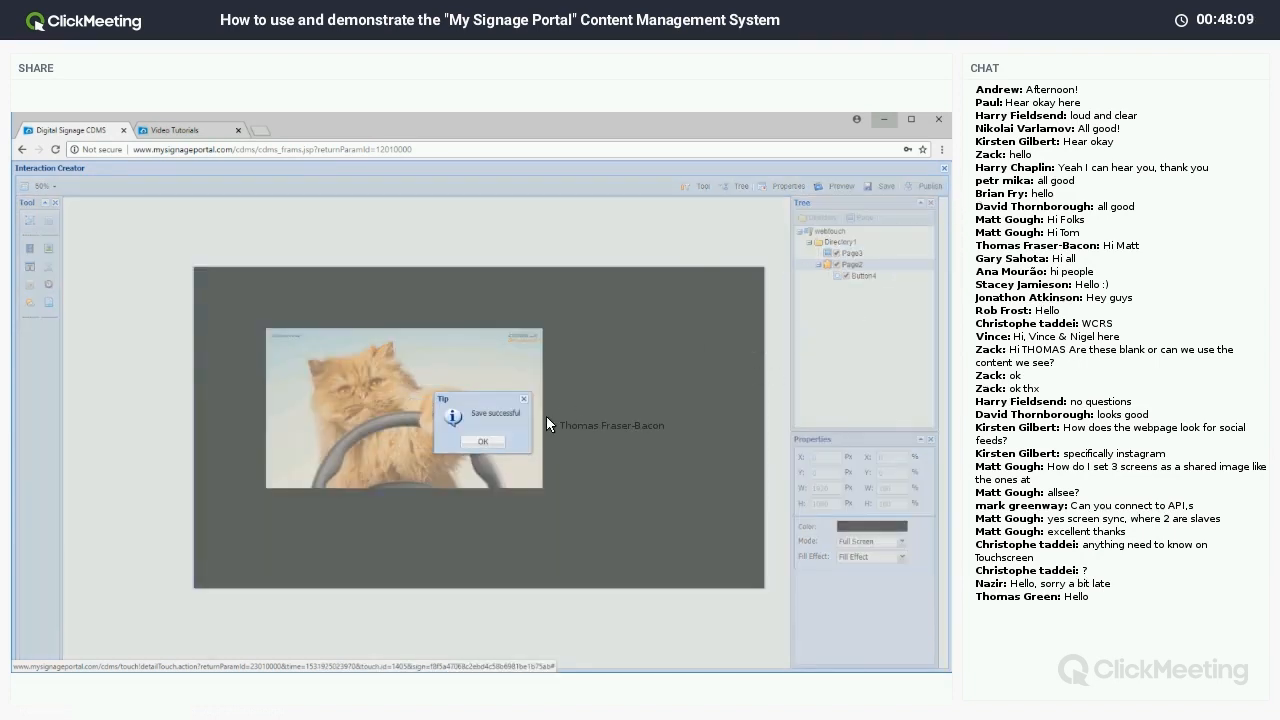
click(482, 441)
click(838, 187)
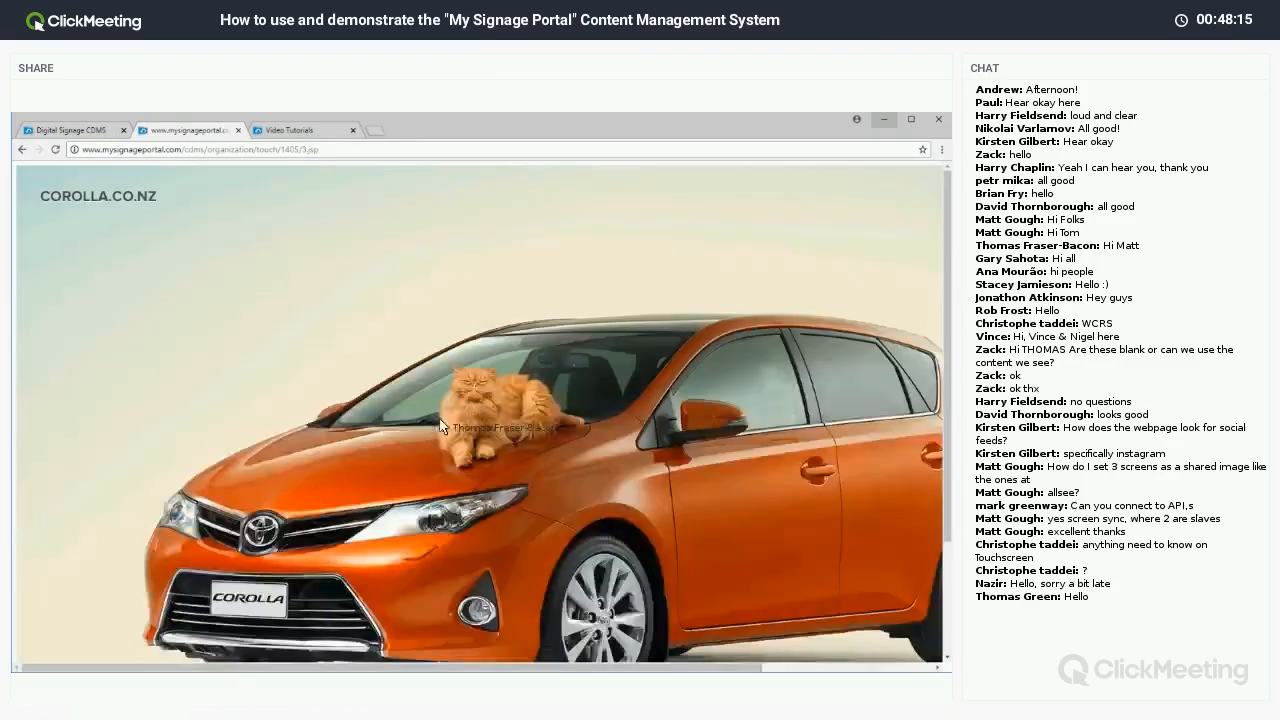
Close the webtouch preview tab after checking the Corolla page.
click(238, 130)
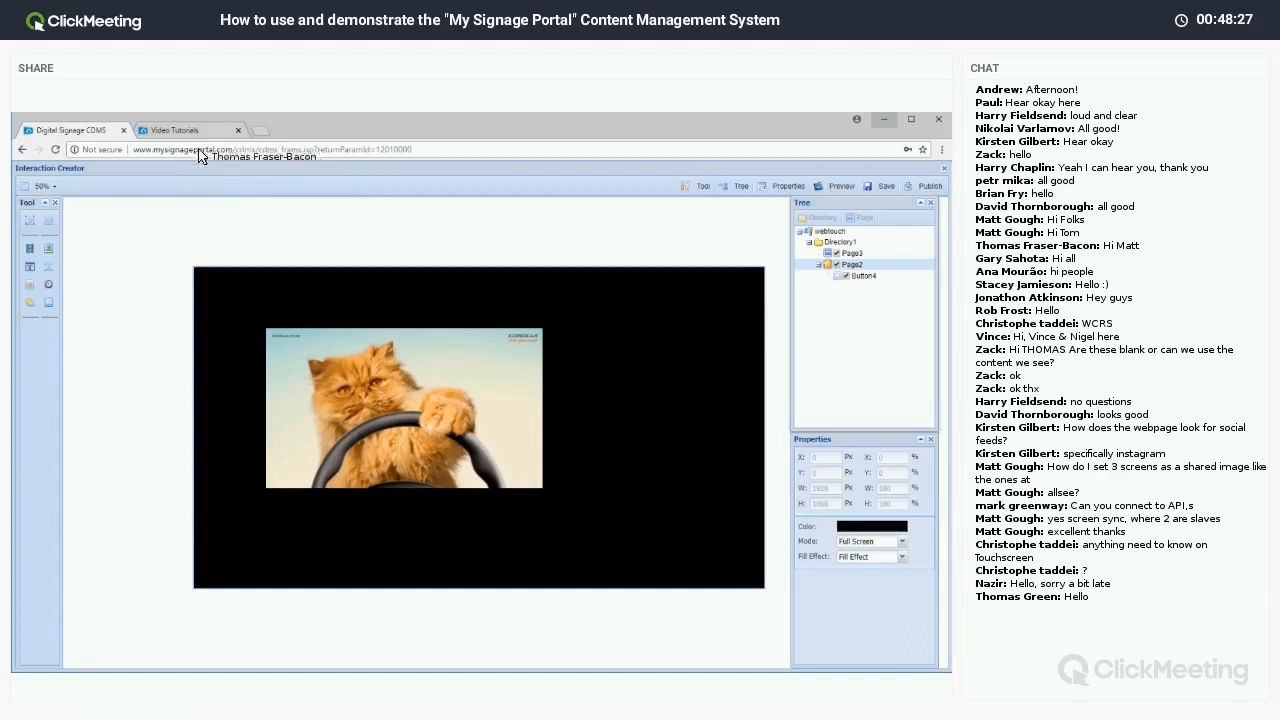
Load the 'Creating a Touch Playlist' video in Video Tutorials, then go back to the Digital Signage CDMS tab.
click(172, 130)
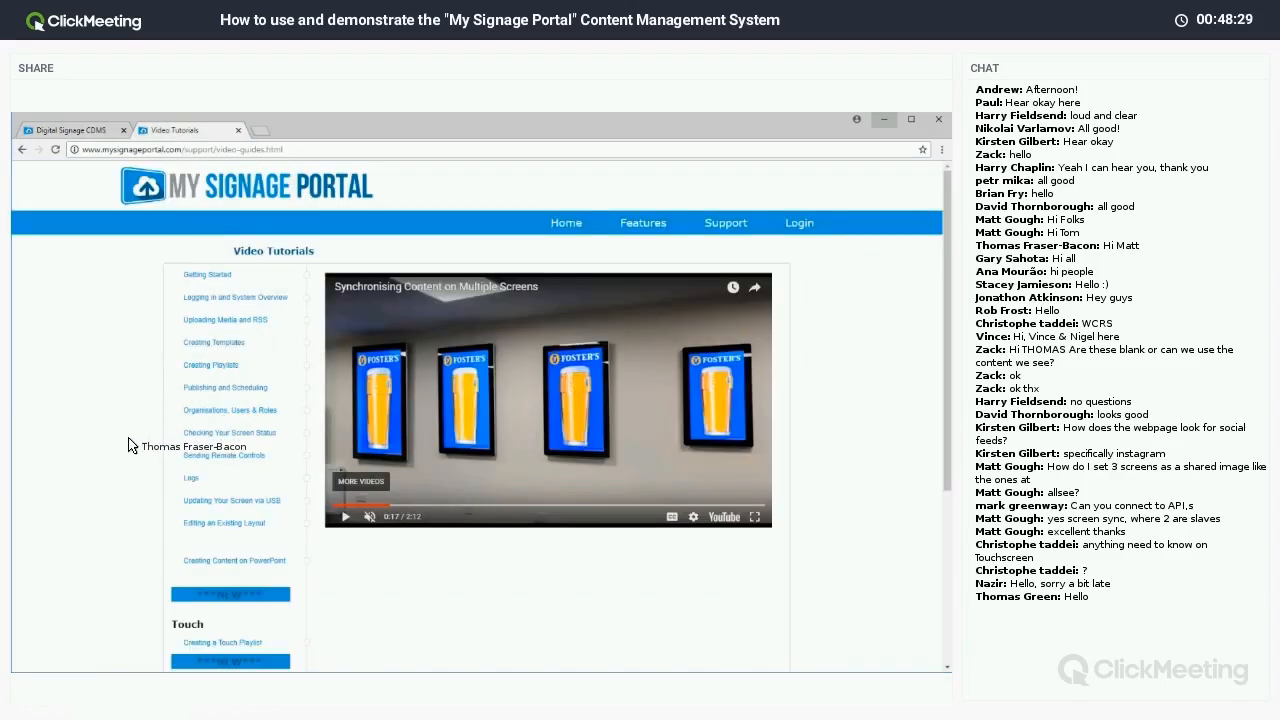
scroll(141, 440, down, 5)
click(193, 408)
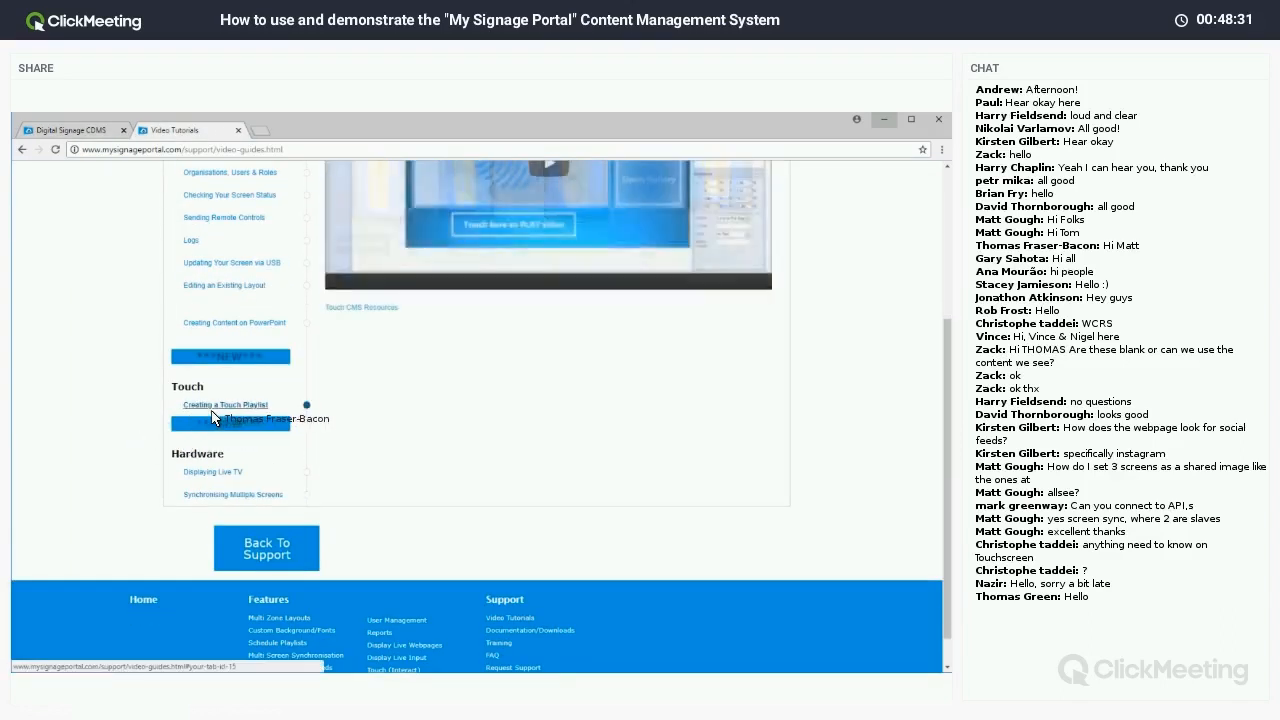
scroll(219, 598, up, 5)
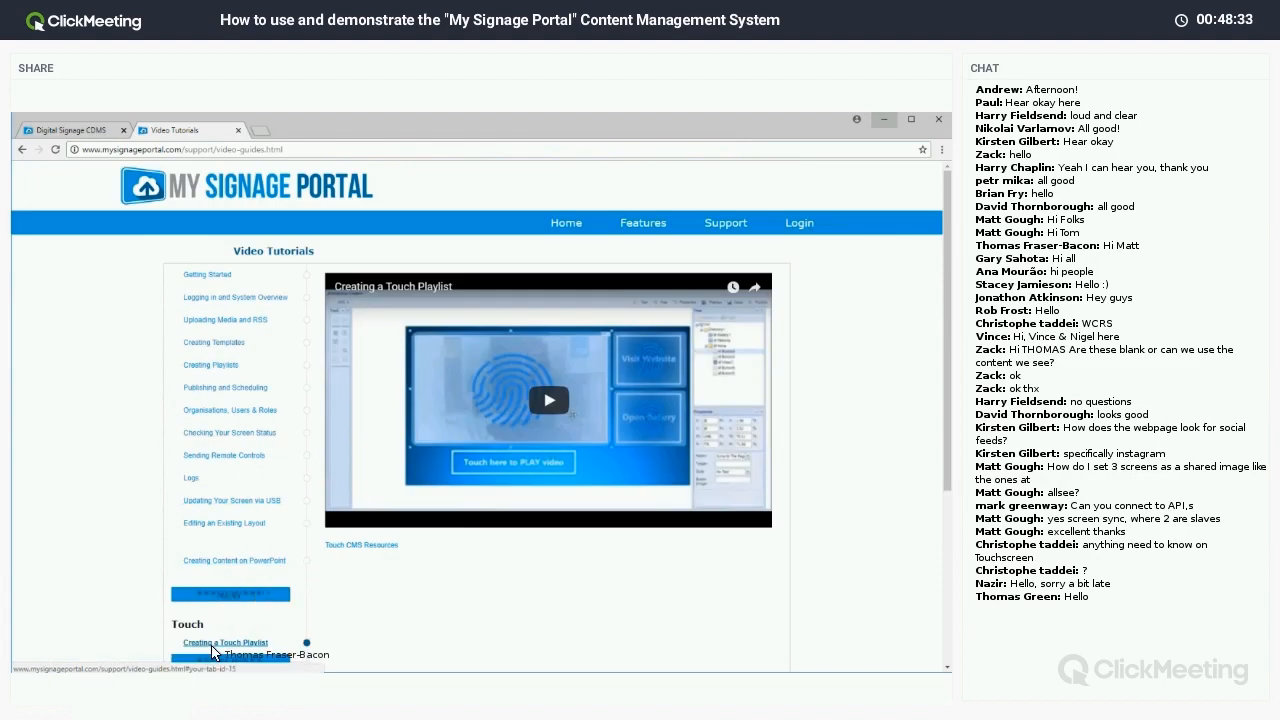
scroll(222, 600, down, 2)
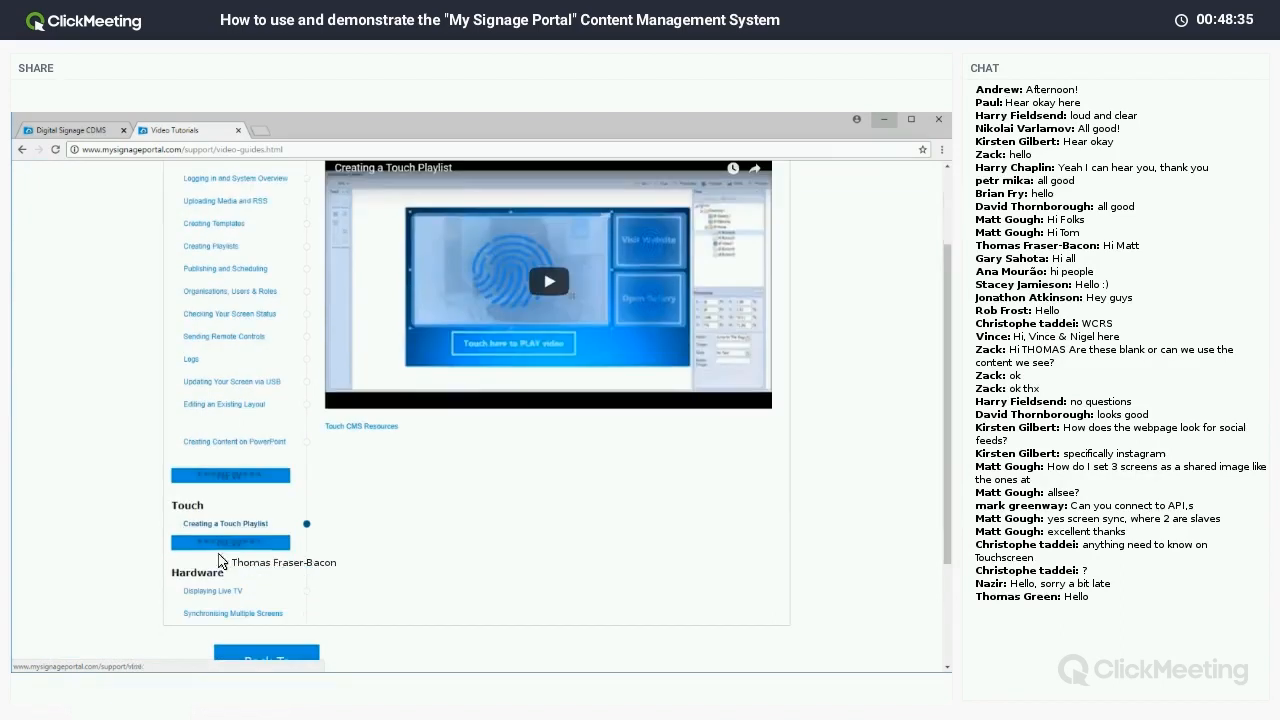
scroll(231, 300, up, 2)
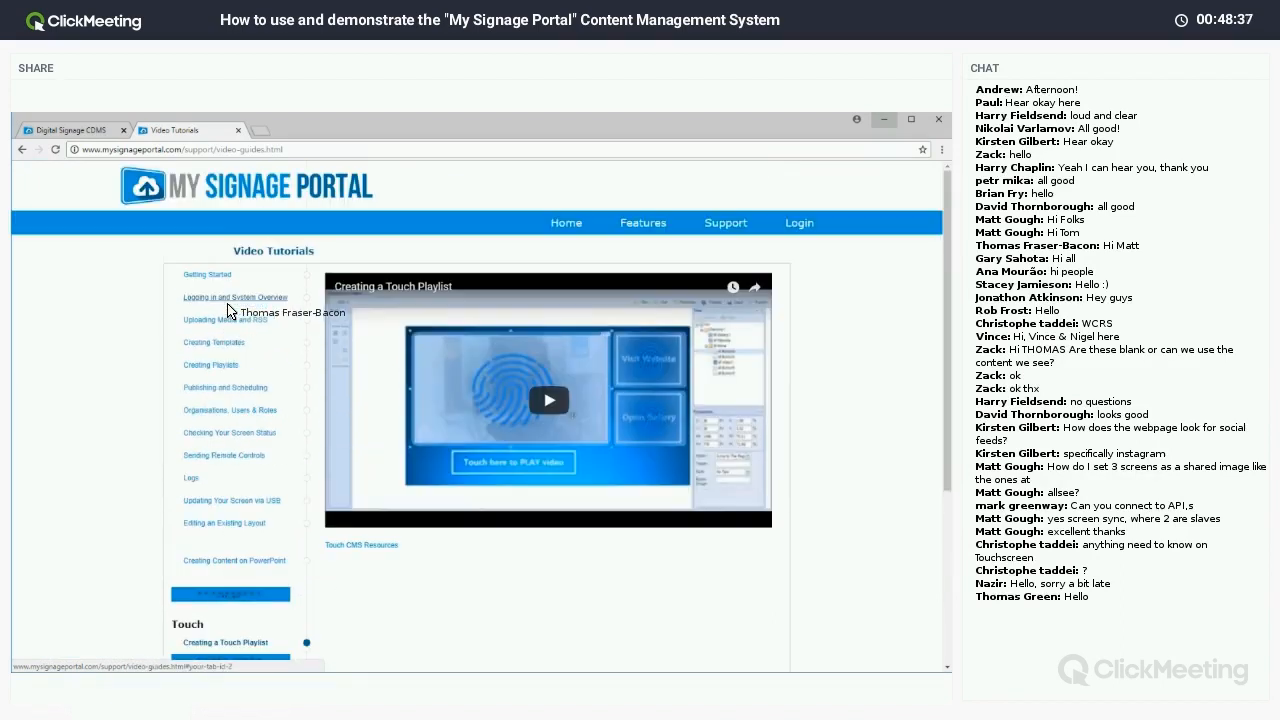
scroll(230, 392, down, 5)
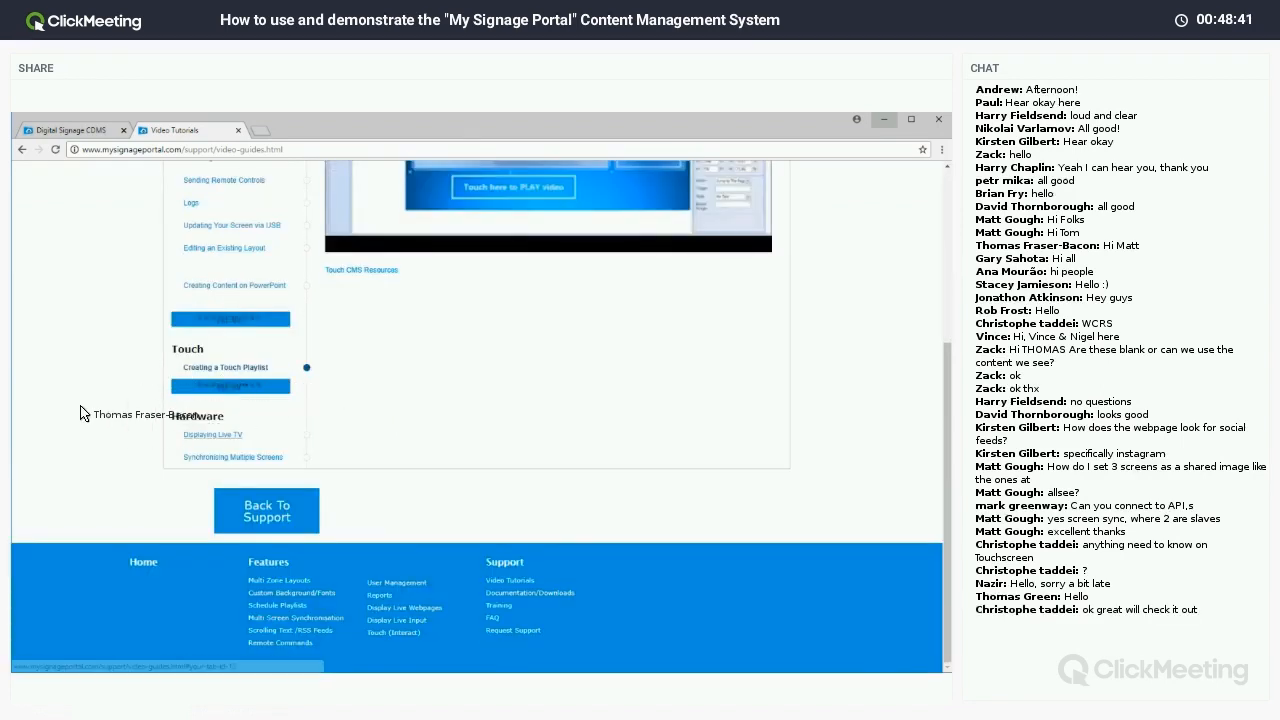
scroll(280, 430, up, 4)
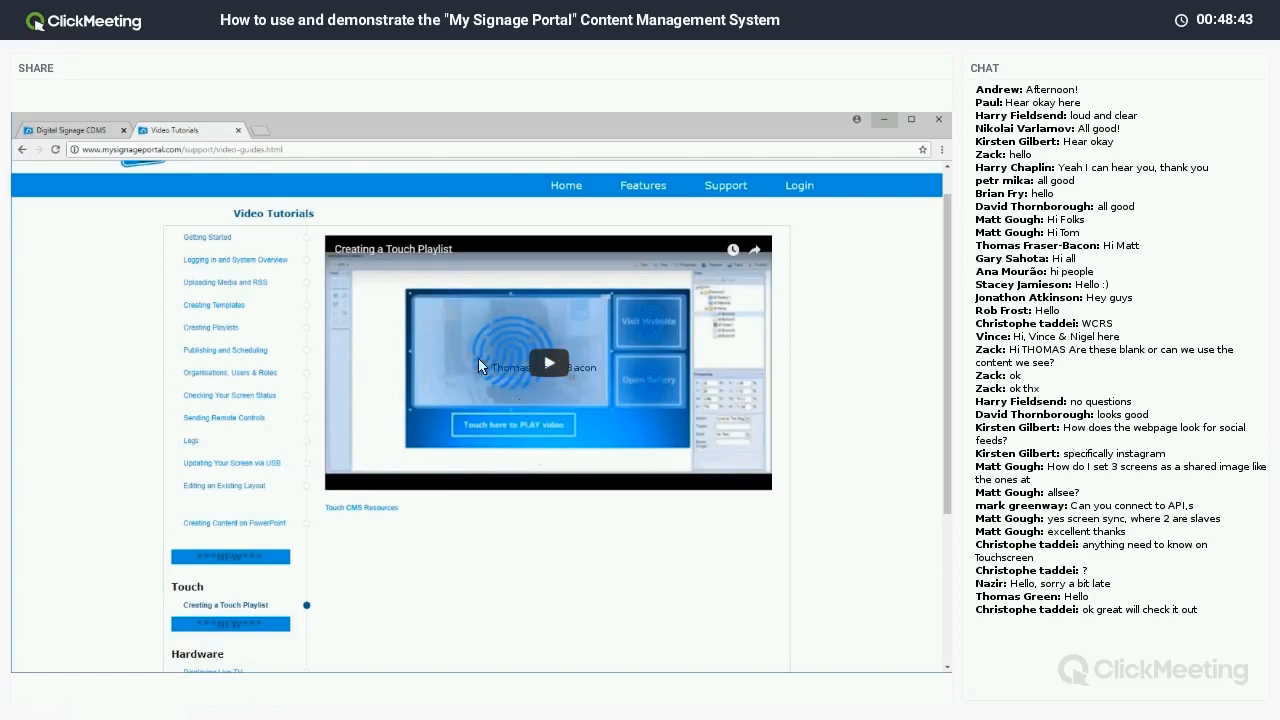
click(68, 130)
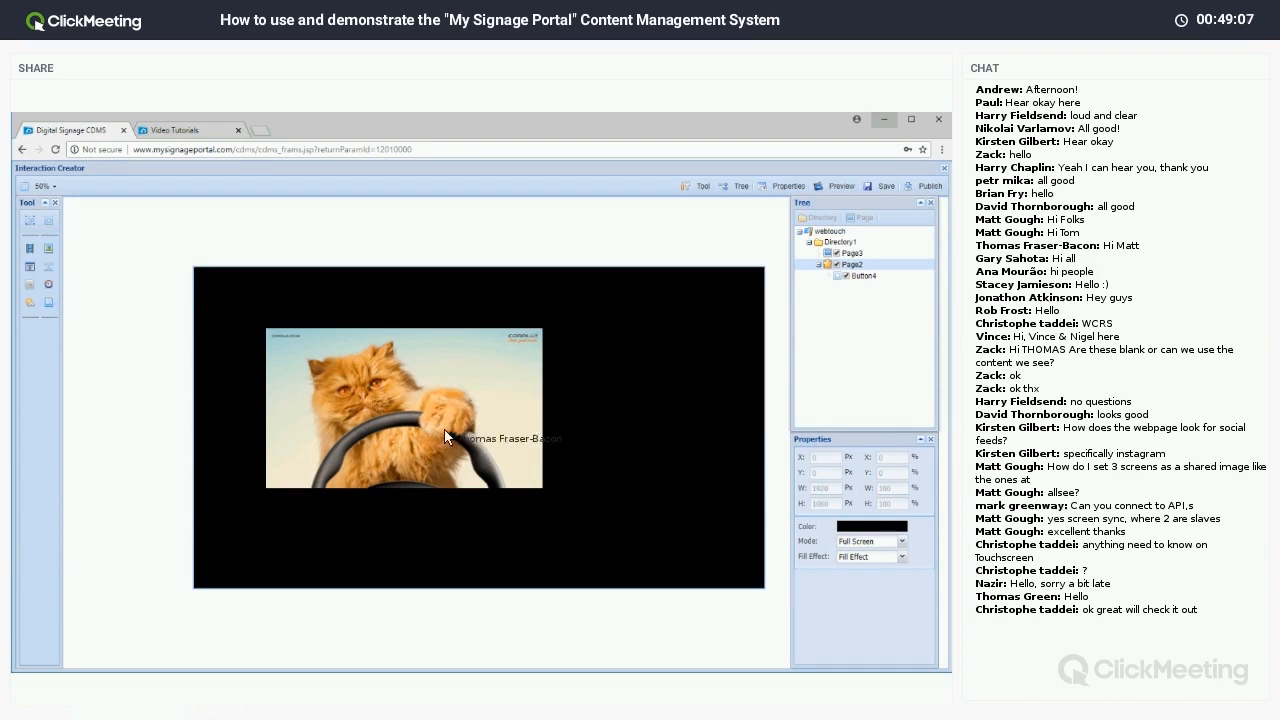
Add a Web5 zone on Page2's right side, then minimize Chrome.
click(48, 313)
drag(252, 304, 755, 584)
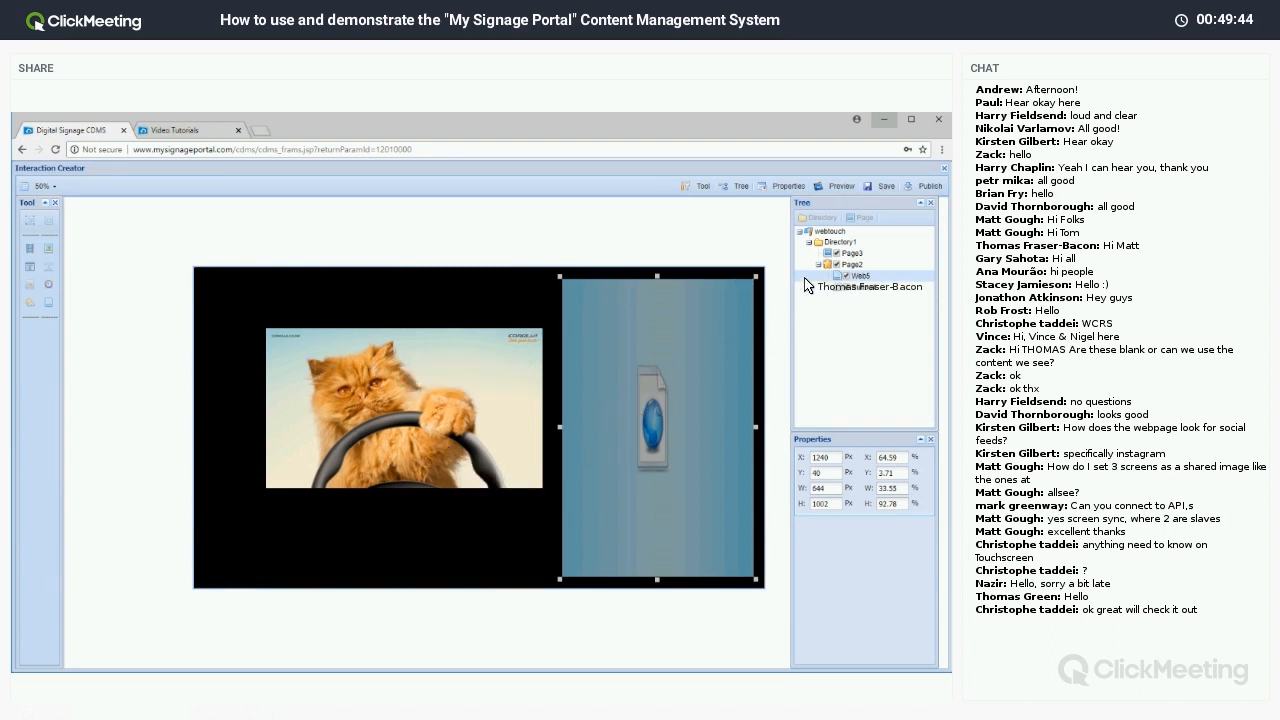
click(884, 121)
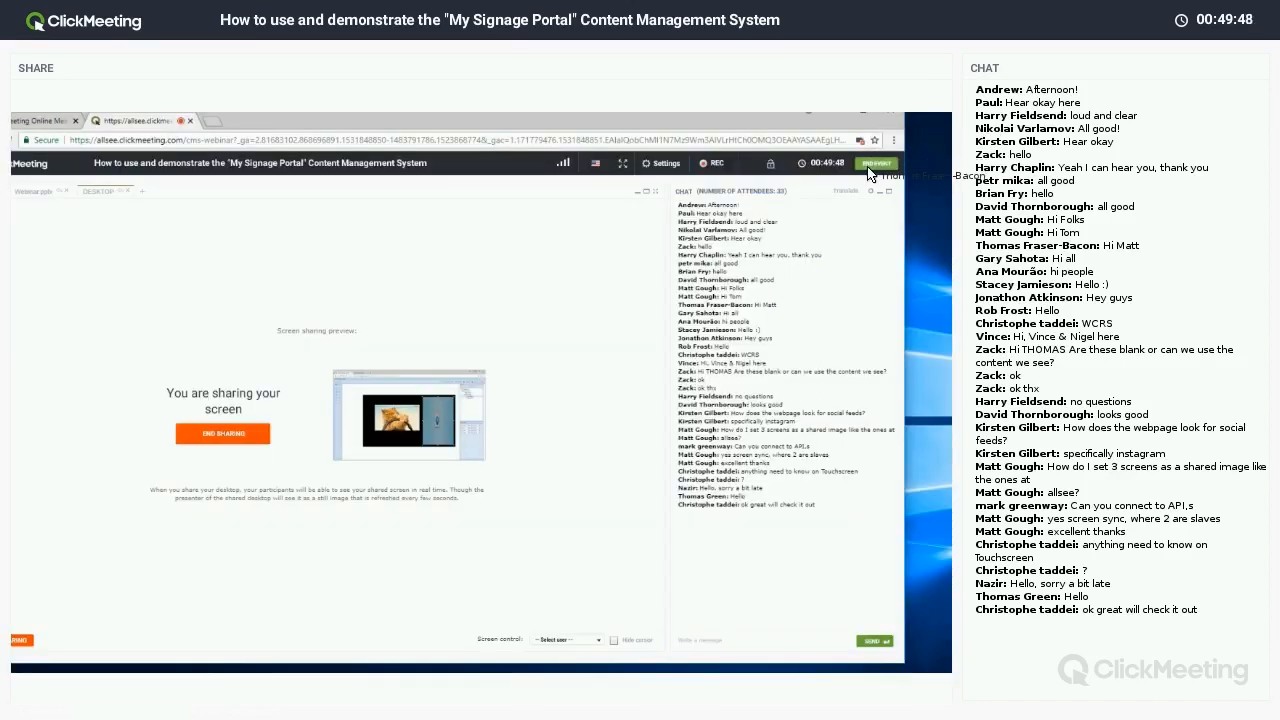
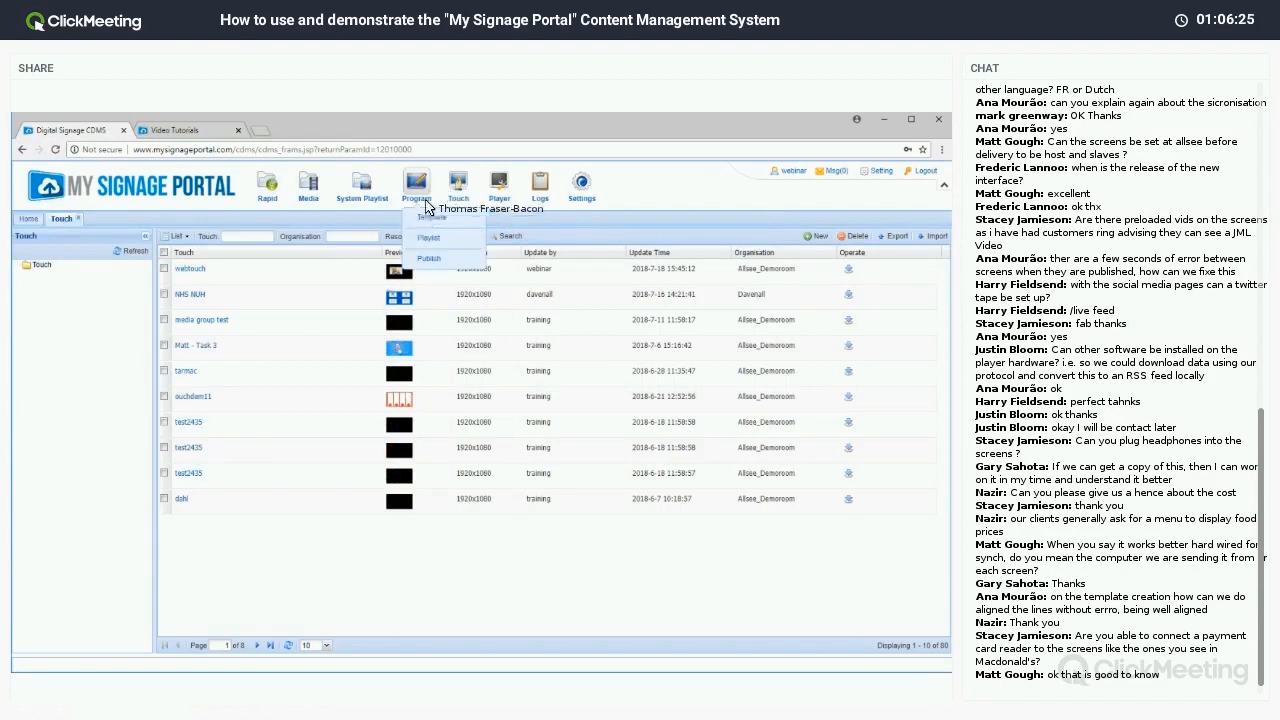
Open the Template library filtered to the User Template folder.
click(424, 219)
click(105, 270)
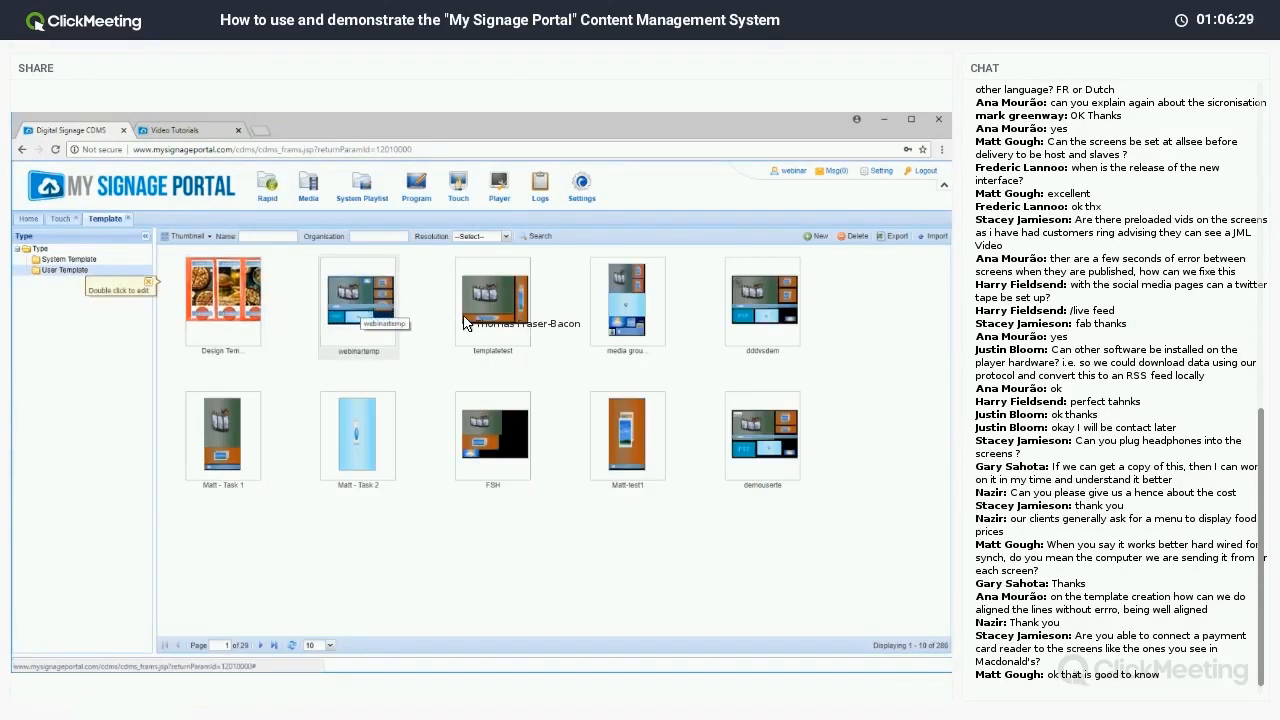
Create a new user template named 'zonestest'.
click(815, 236)
click(463, 377)
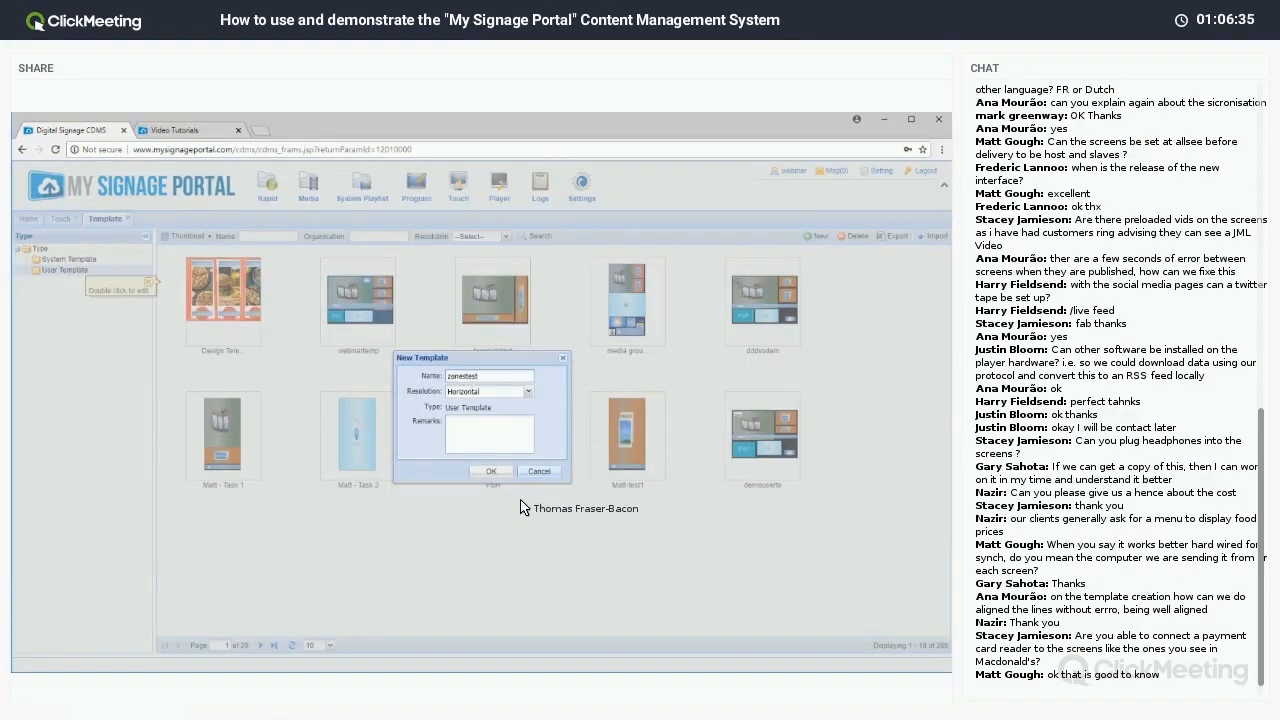
click(500, 471)
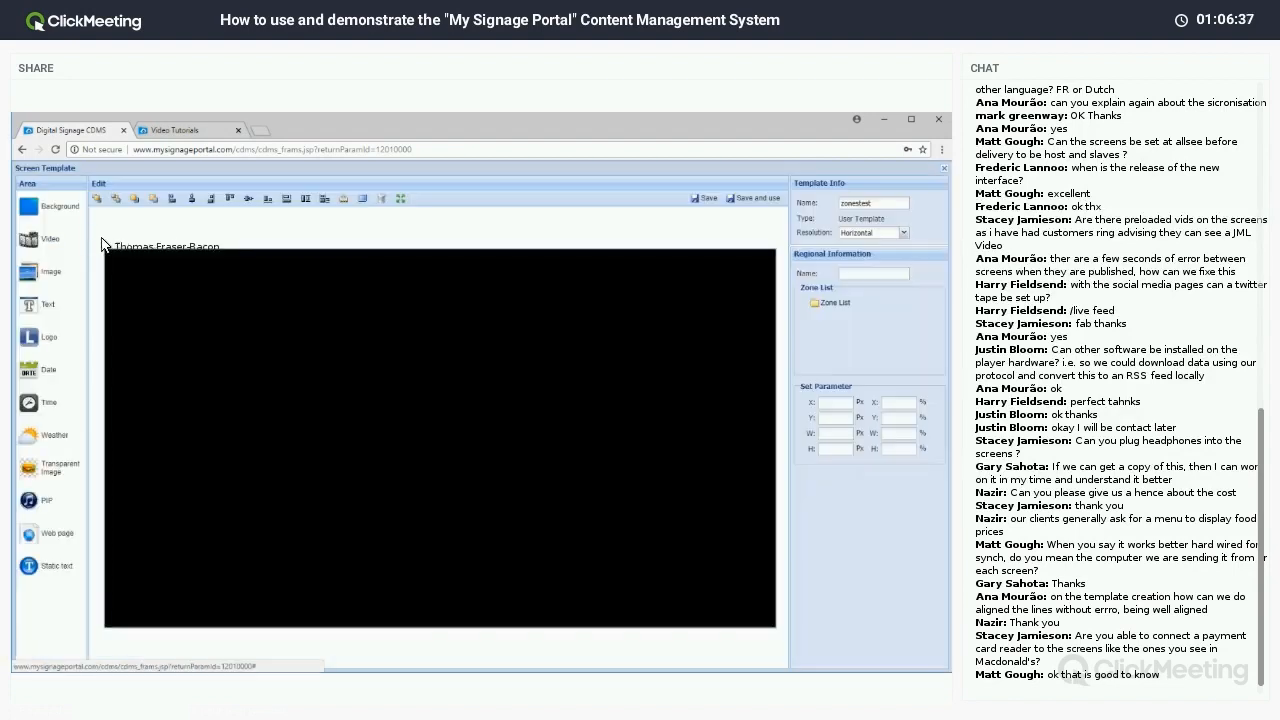
Add a Video zone at the top-left and an Image zone beside it.
drag(64, 237, 151, 346)
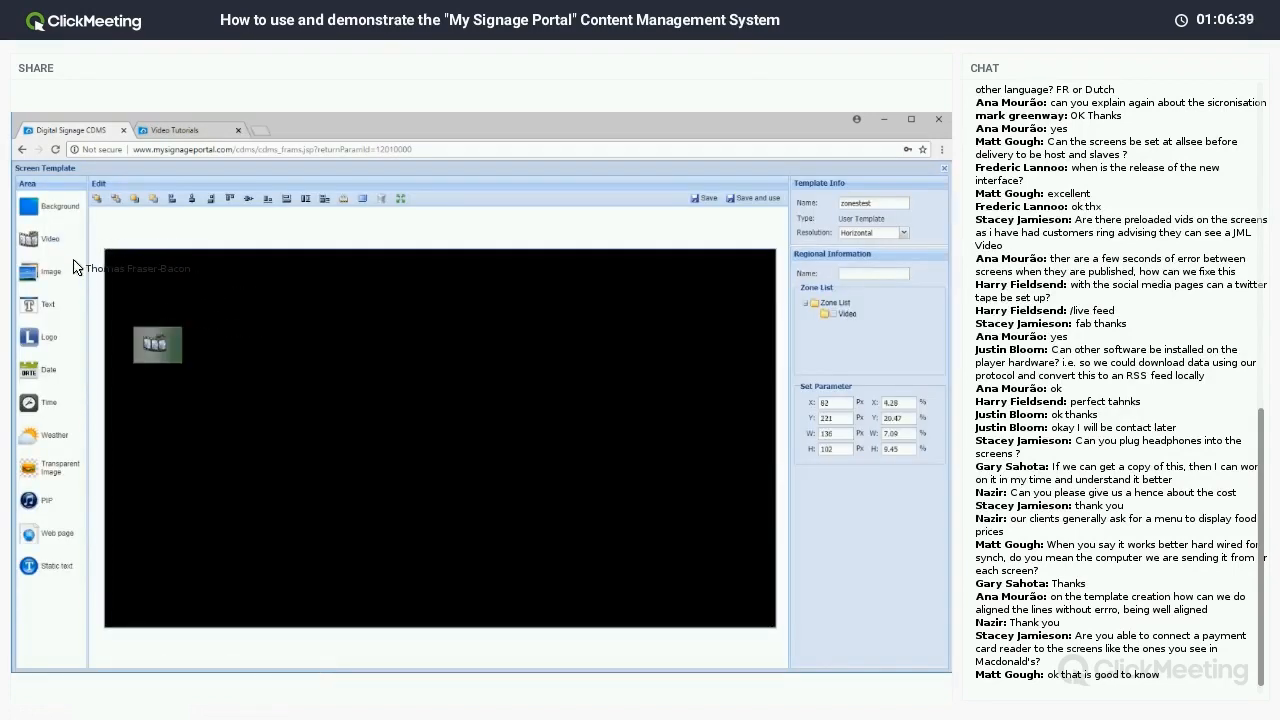
click(46, 269)
drag(163, 292, 261, 351)
click(152, 344)
drag(152, 344, 145, 301)
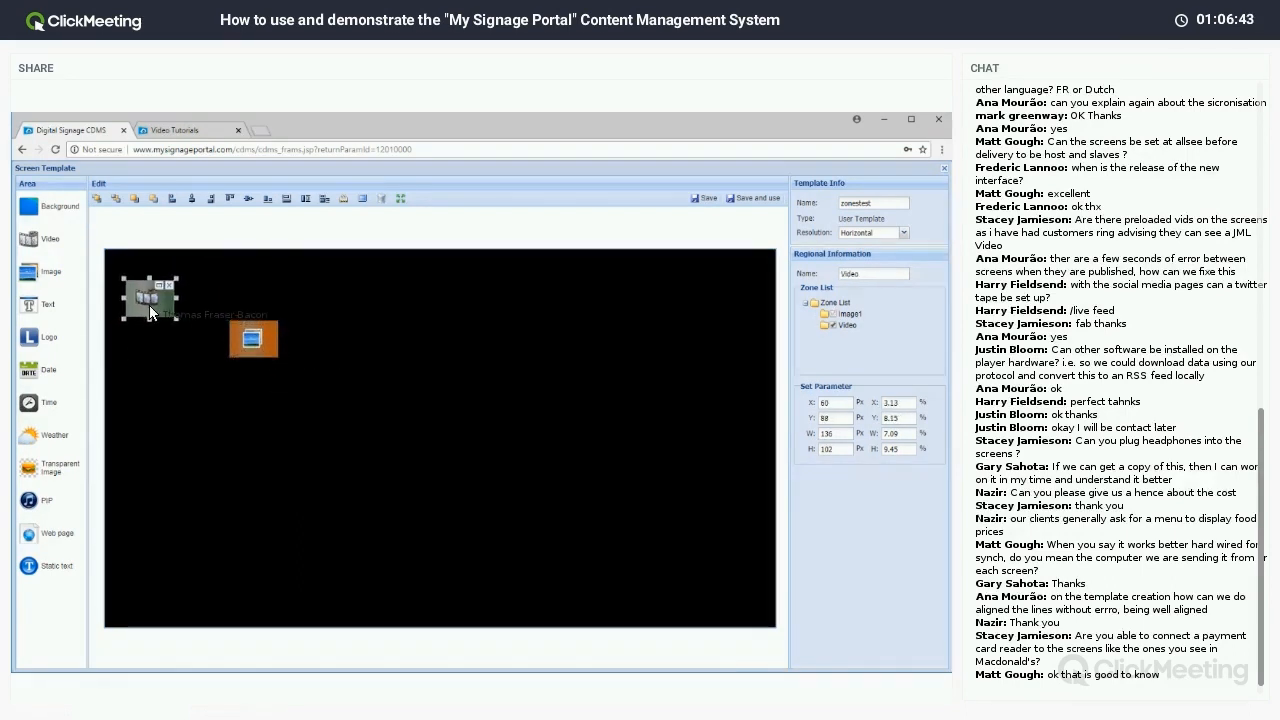
drag(240, 336, 363, 292)
Enlarge the Video zone to 551×398 px and resize the Image1 zone larger.
drag(187, 322, 348, 375)
click(396, 312)
drag(401, 313, 606, 476)
drag(461, 403, 453, 443)
click(308, 382)
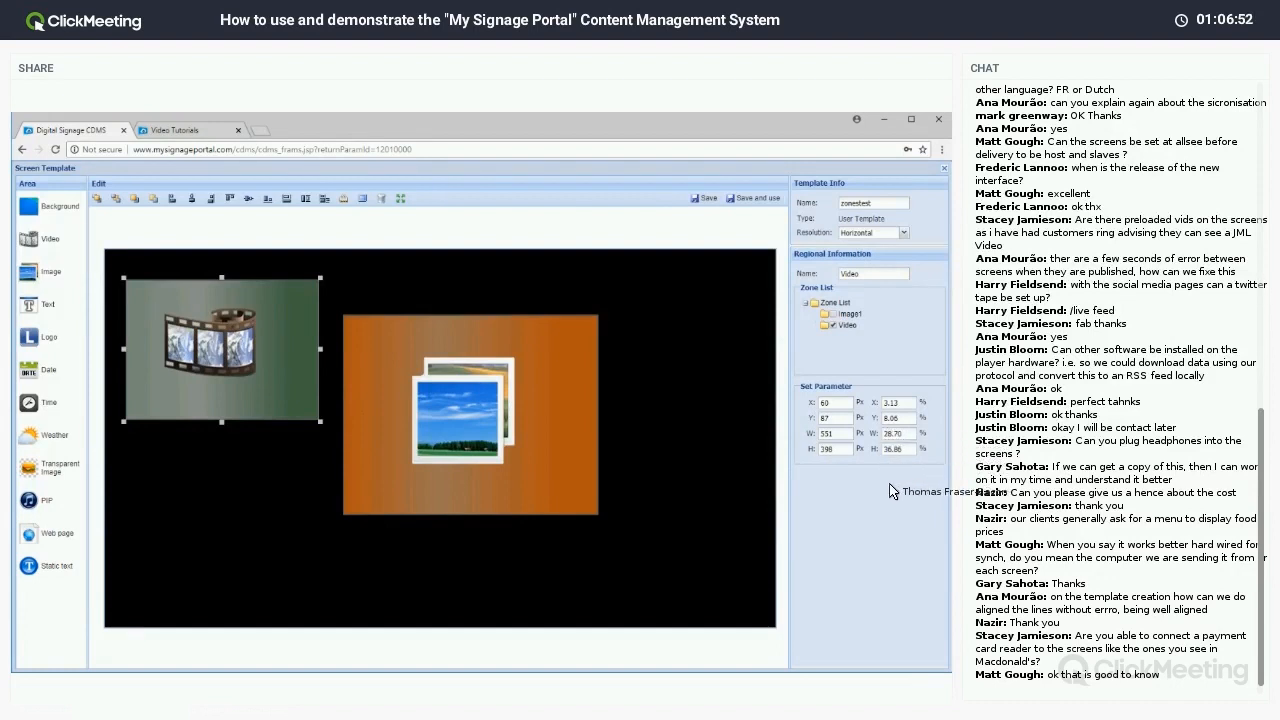
Nudge the image zone upward, try expanding it, then restore its earlier size.
click(399, 361)
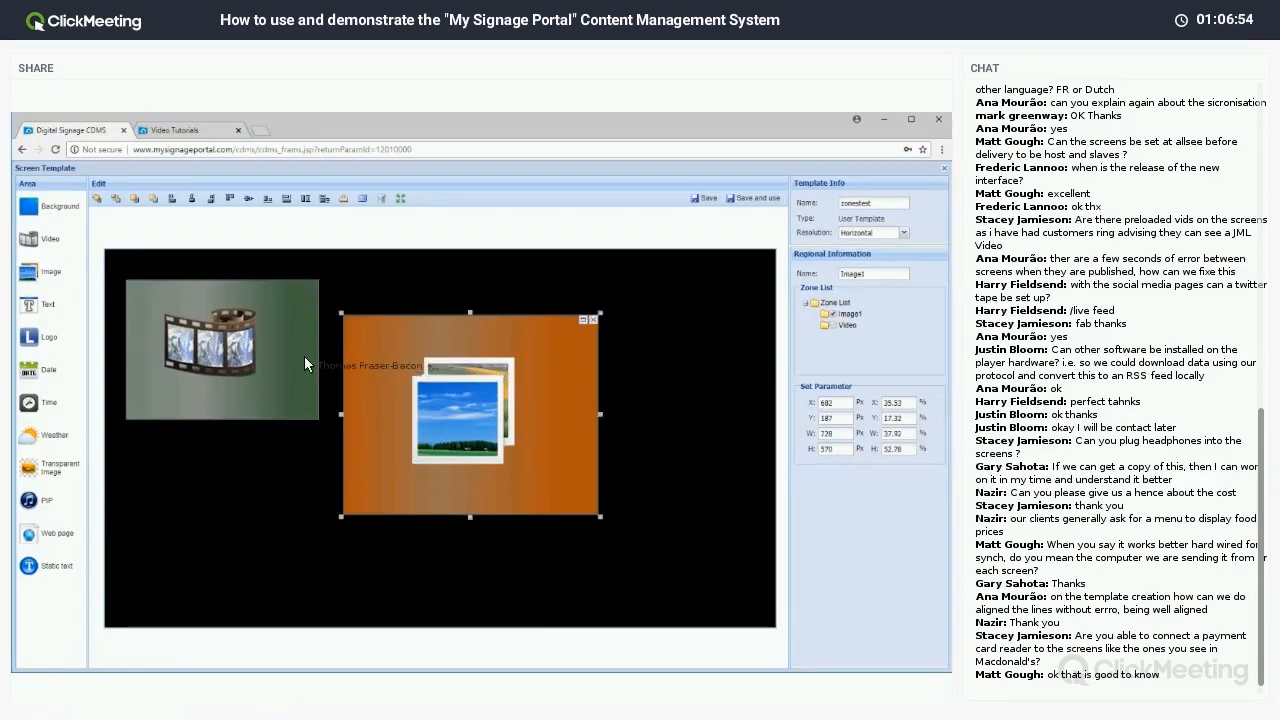
click(257, 354)
drag(388, 396, 395, 371)
double_click(408, 389)
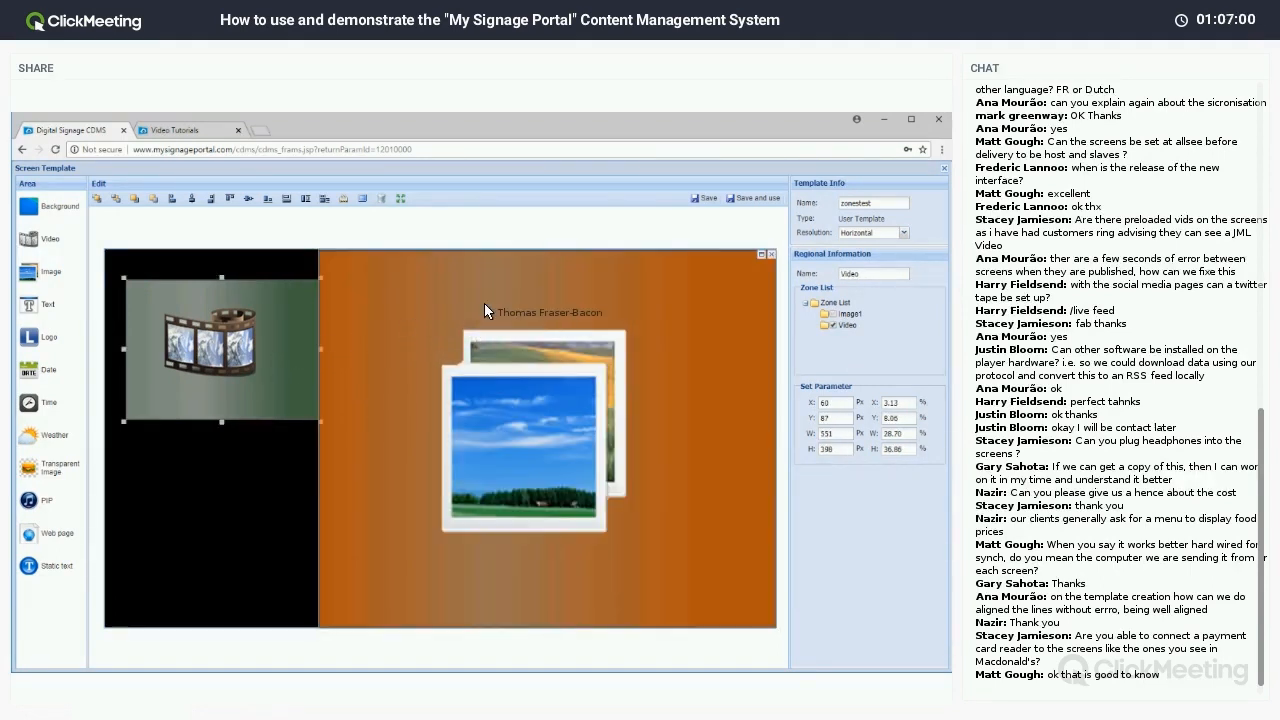
double_click(652, 358)
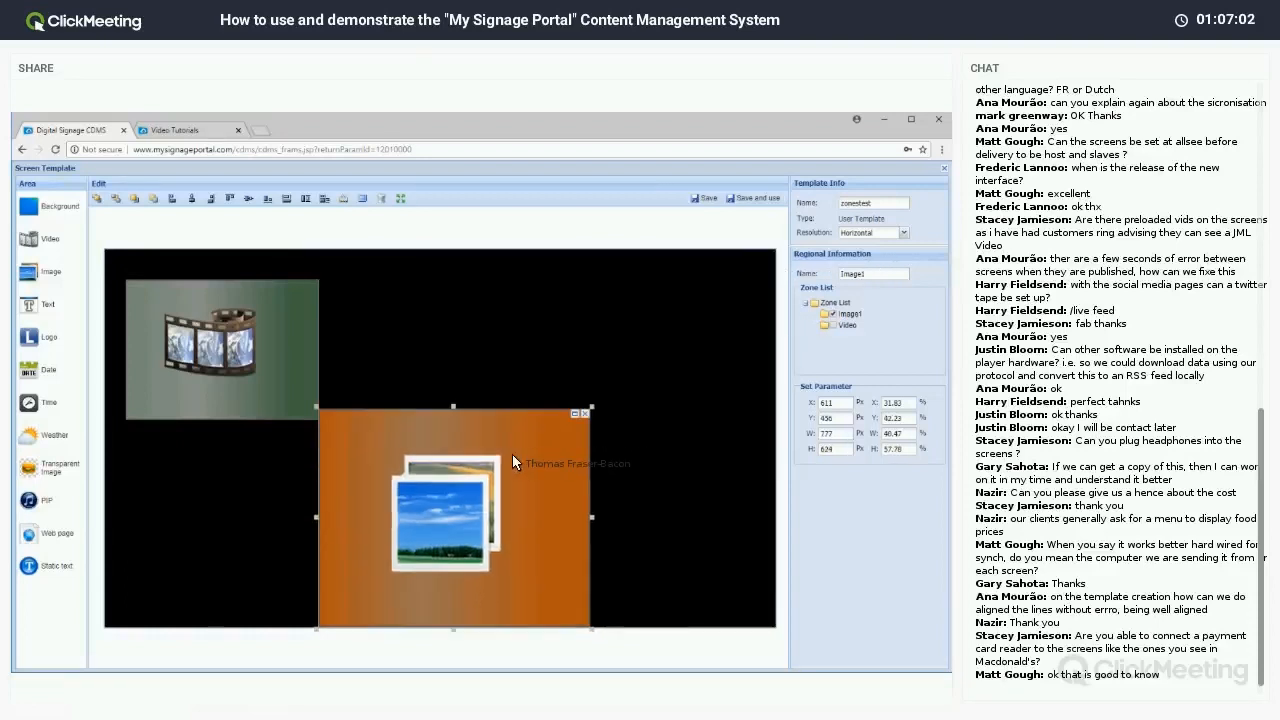
click(229, 348)
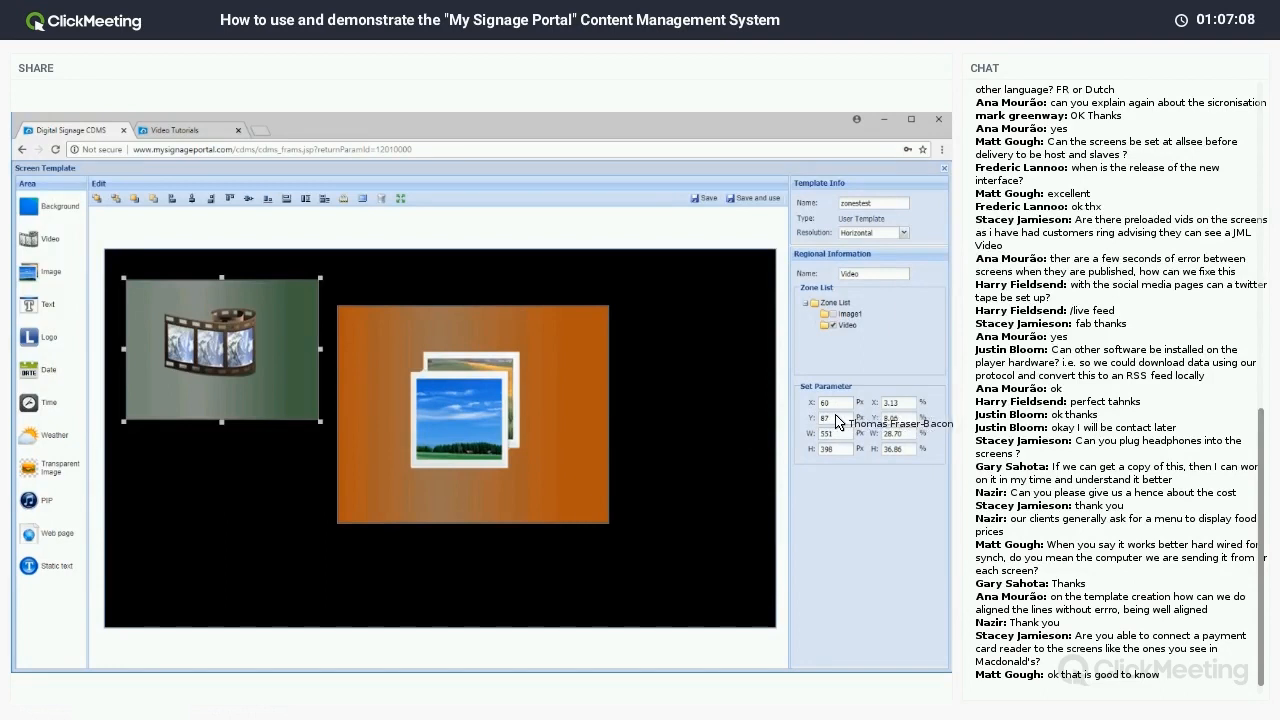
Set the Image1 zone's Y to 87 to level it with the video zone, then minimize the browser.
click(547, 382)
click(774, 420)
click(590, 400)
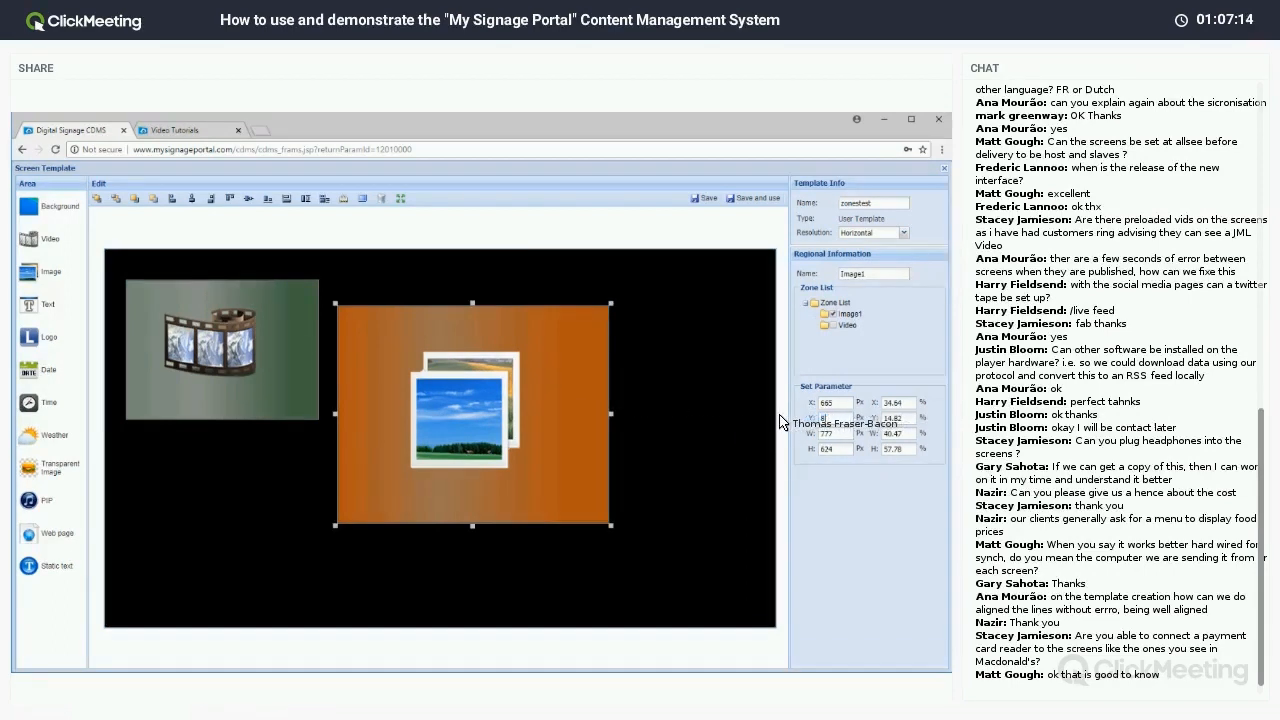
text(87)
click(307, 432)
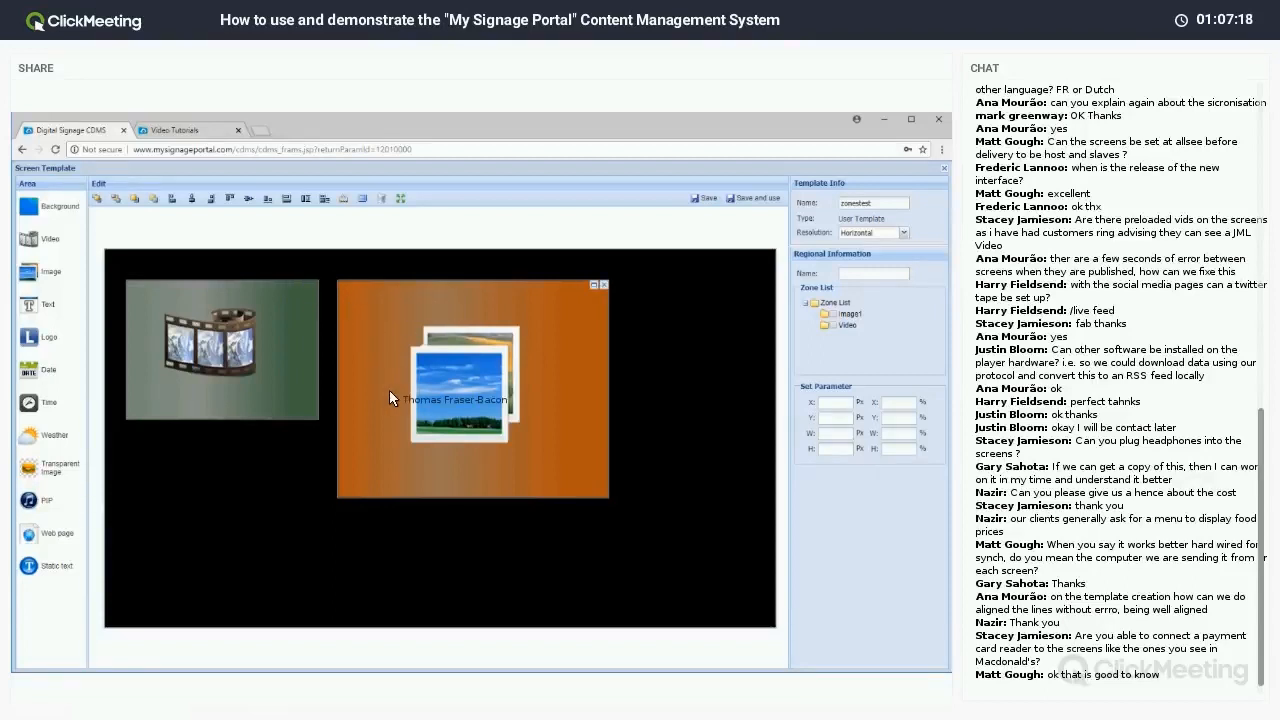
click(289, 369)
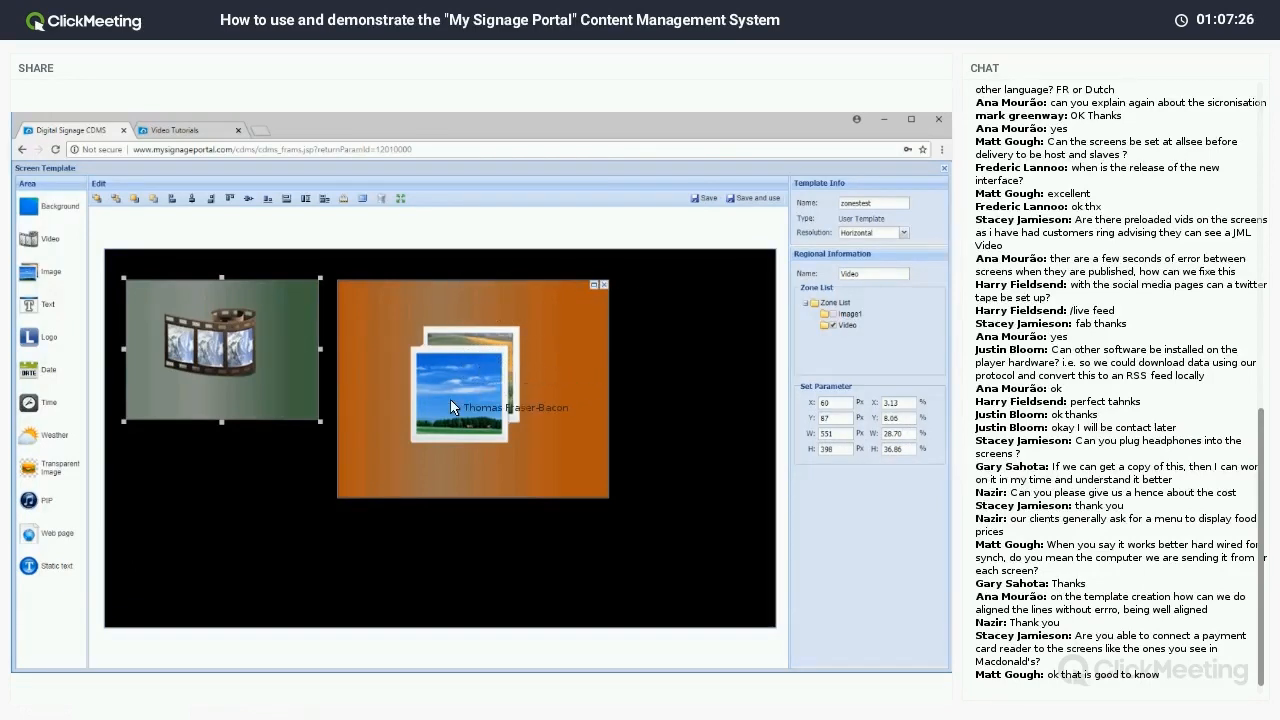
click(884, 120)
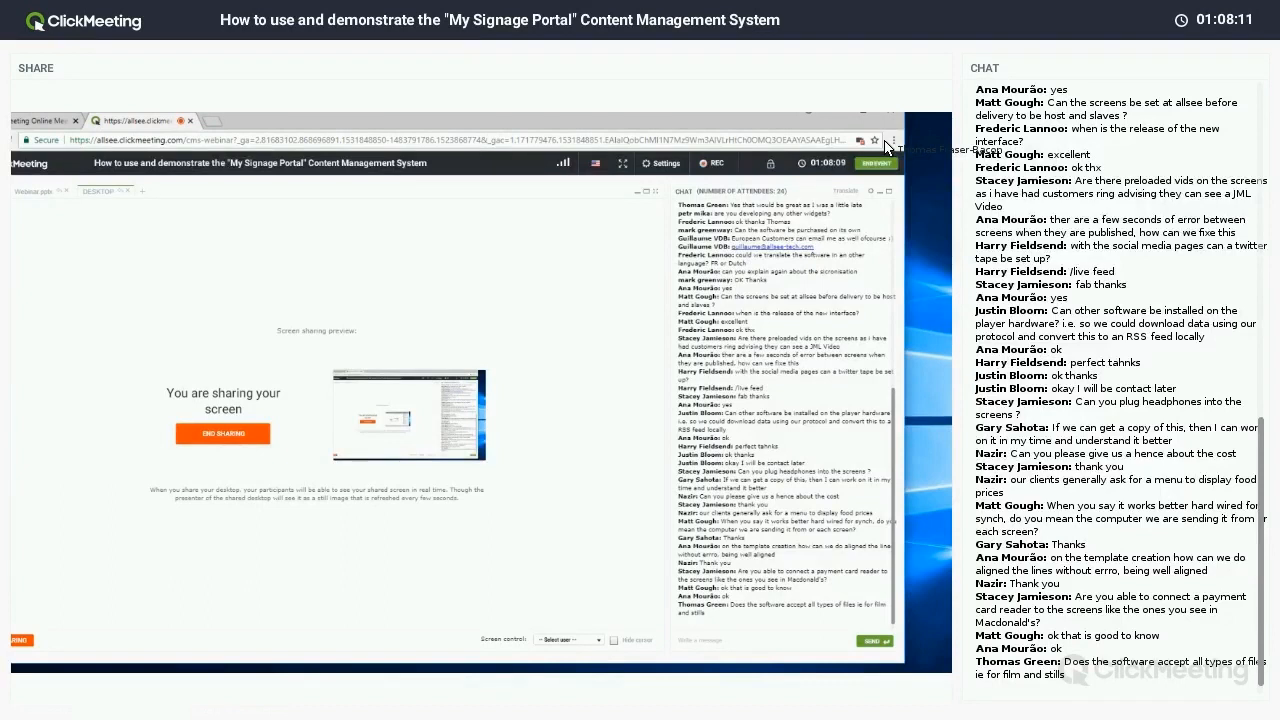
Switch through the webinar tabs and bring the Digital Signage CDMS window back onto the share.
click(40, 125)
click(90, 128)
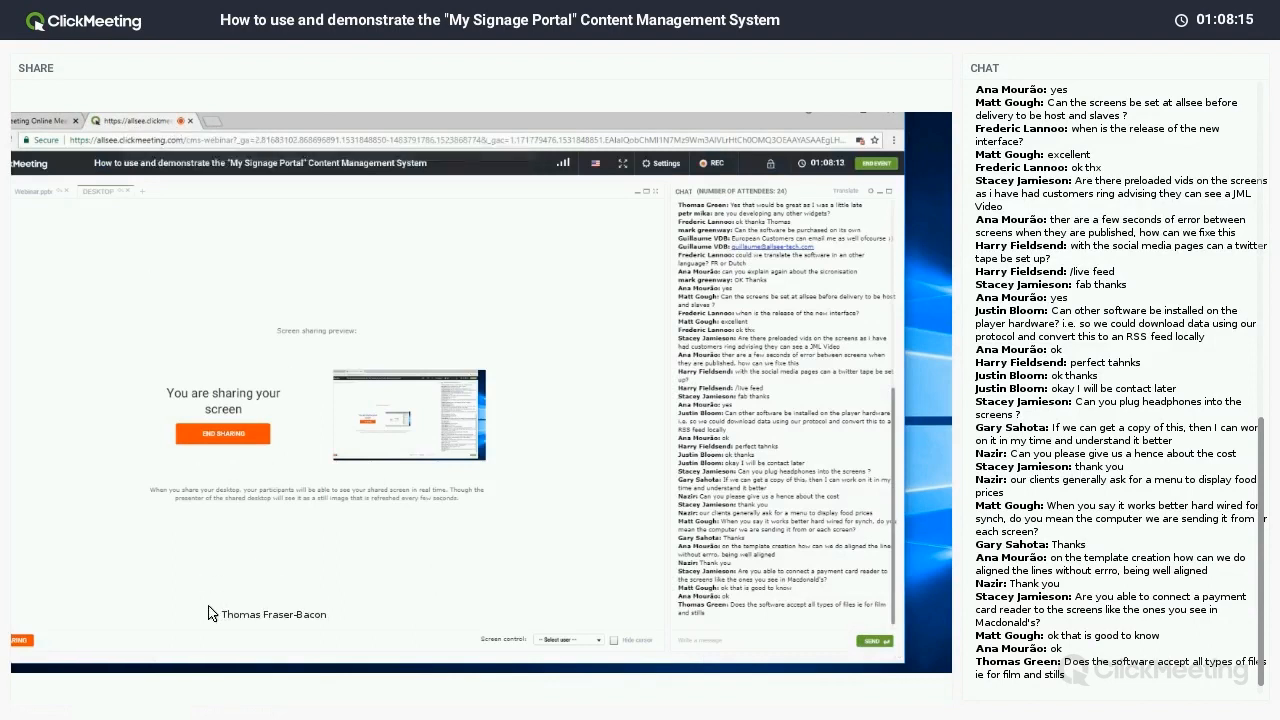
mouse_move(220, 665)
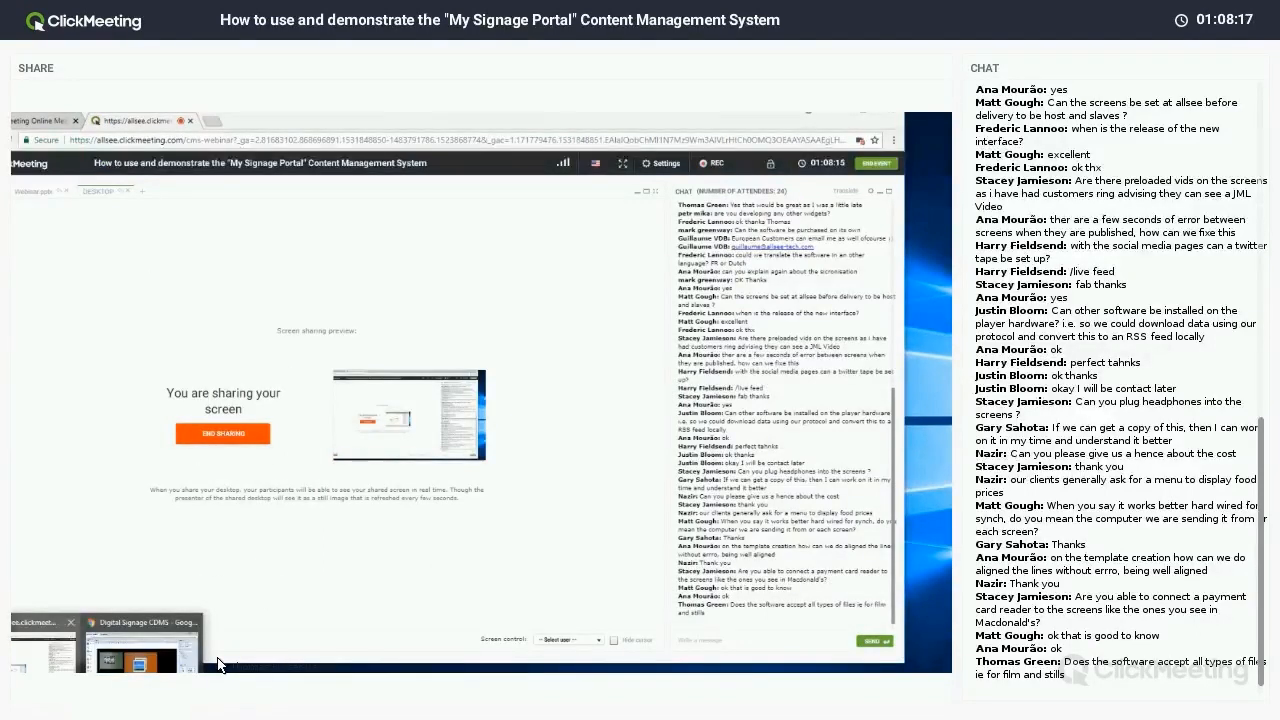
click(140, 655)
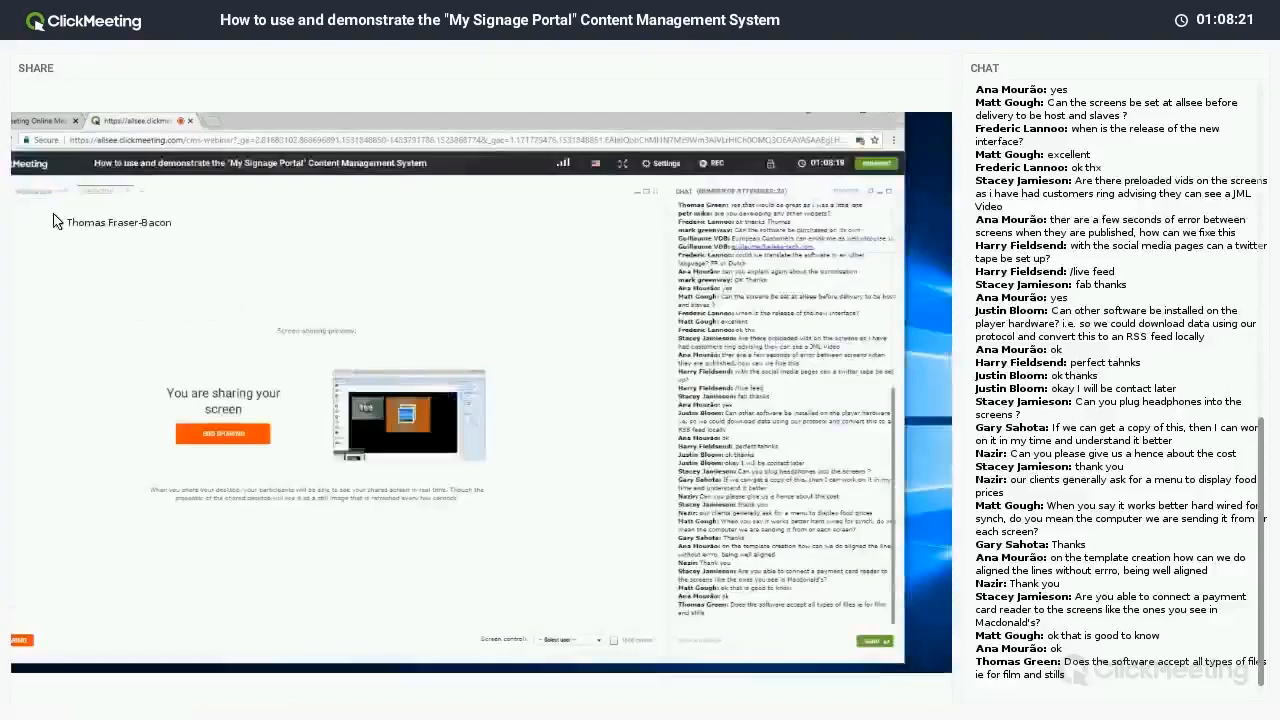
End desktop sharing so the System Overview slide is shown.
click(223, 431)
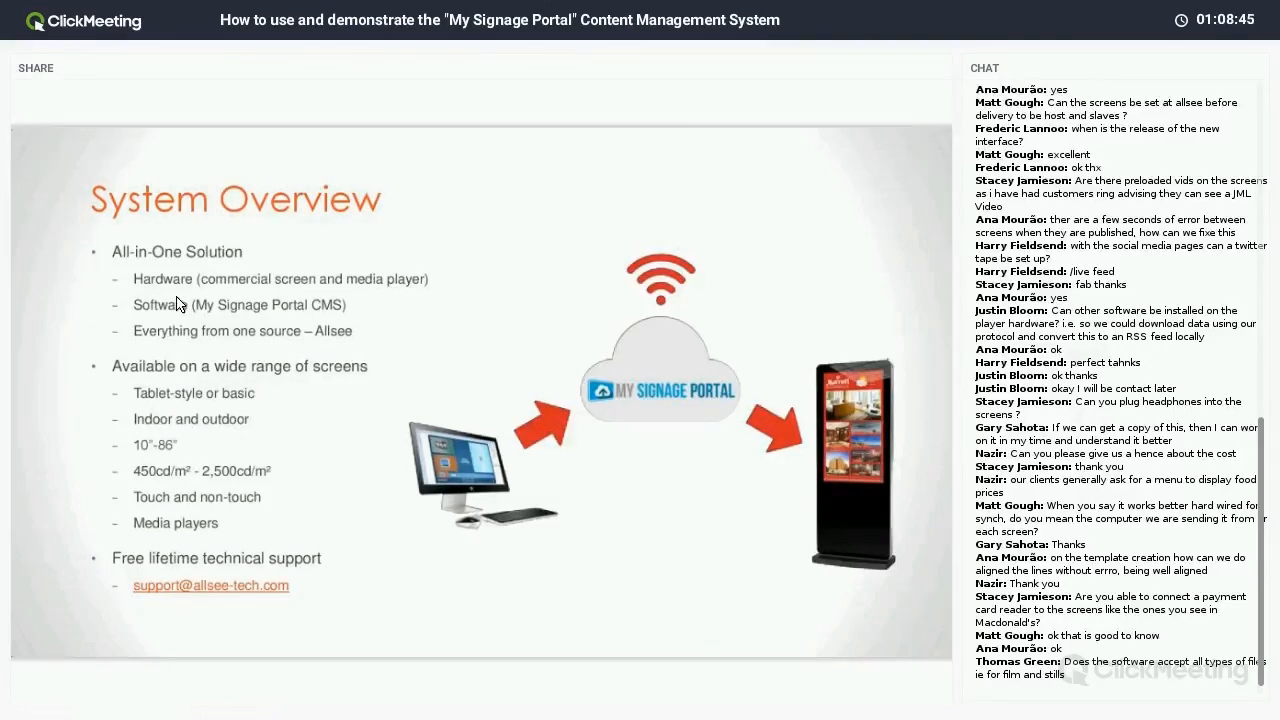
Reshare the desktop and go from Video Tutorials to Support > FAQ on mysignageportal.com.
click(99, 193)
click(112, 671)
click(196, 134)
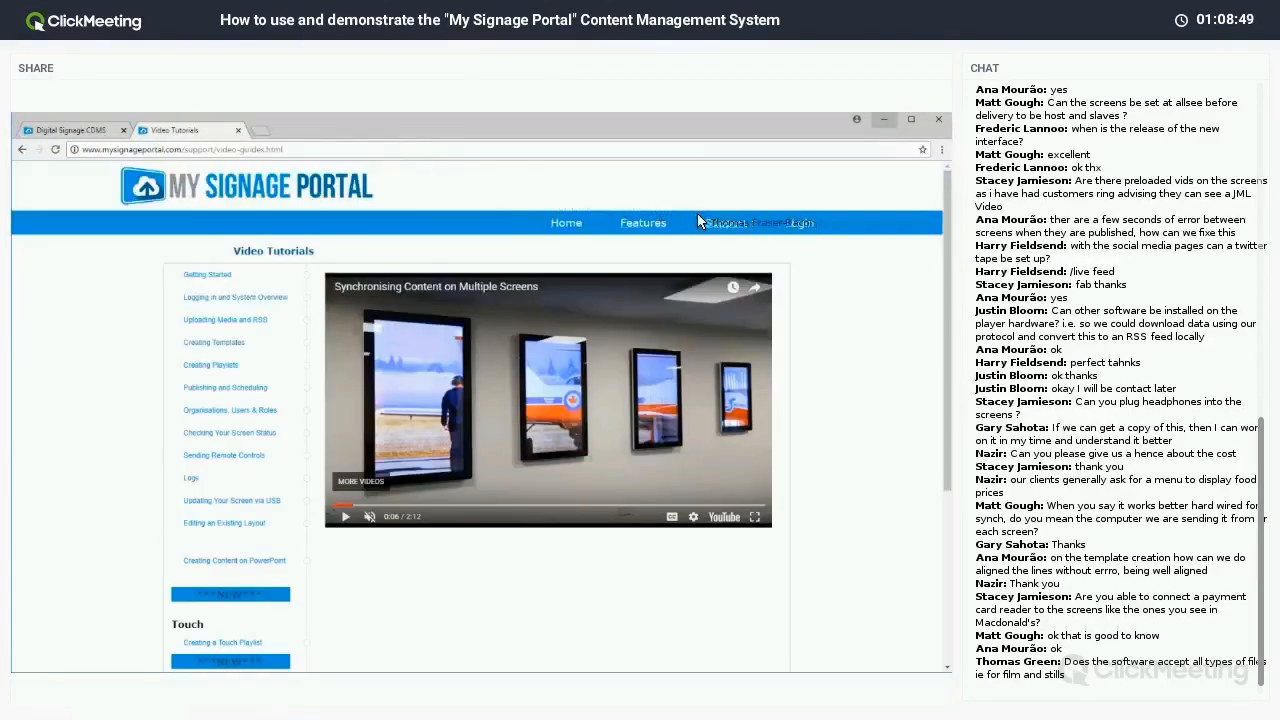
click(722, 224)
click(373, 361)
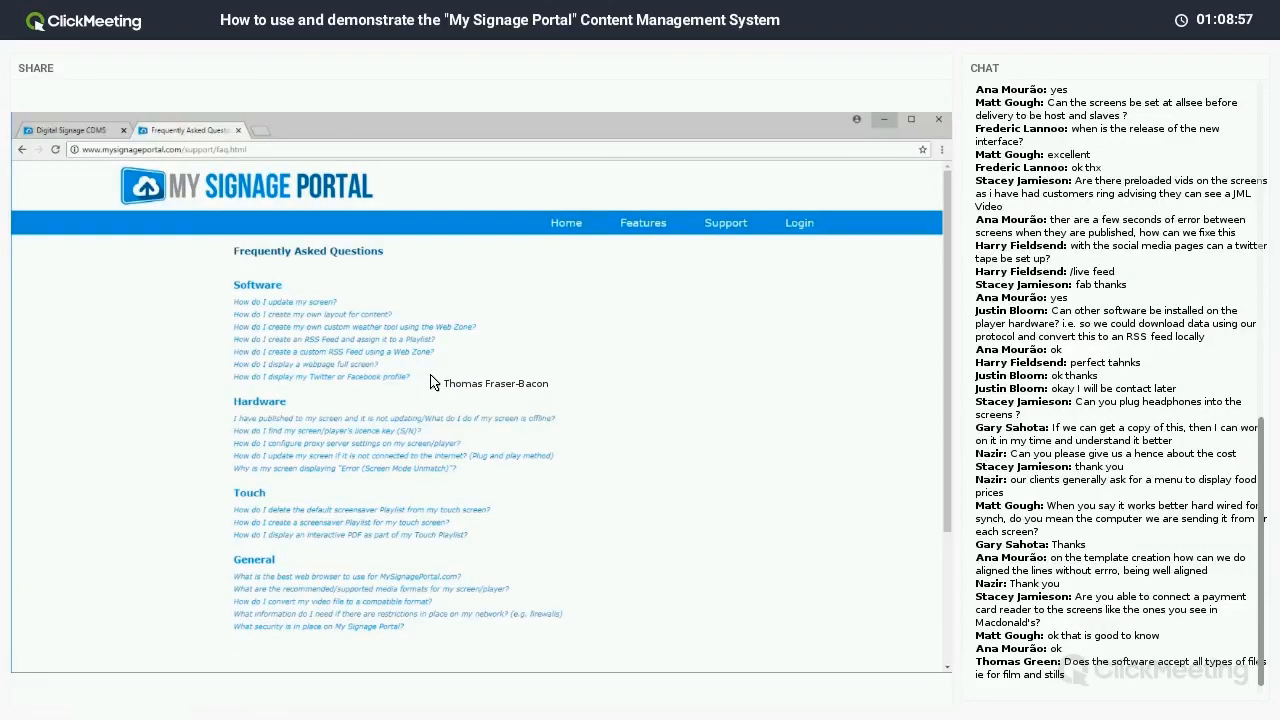
Open the FAQ answer on recommended media formats.
scroll(432, 381, down, 2)
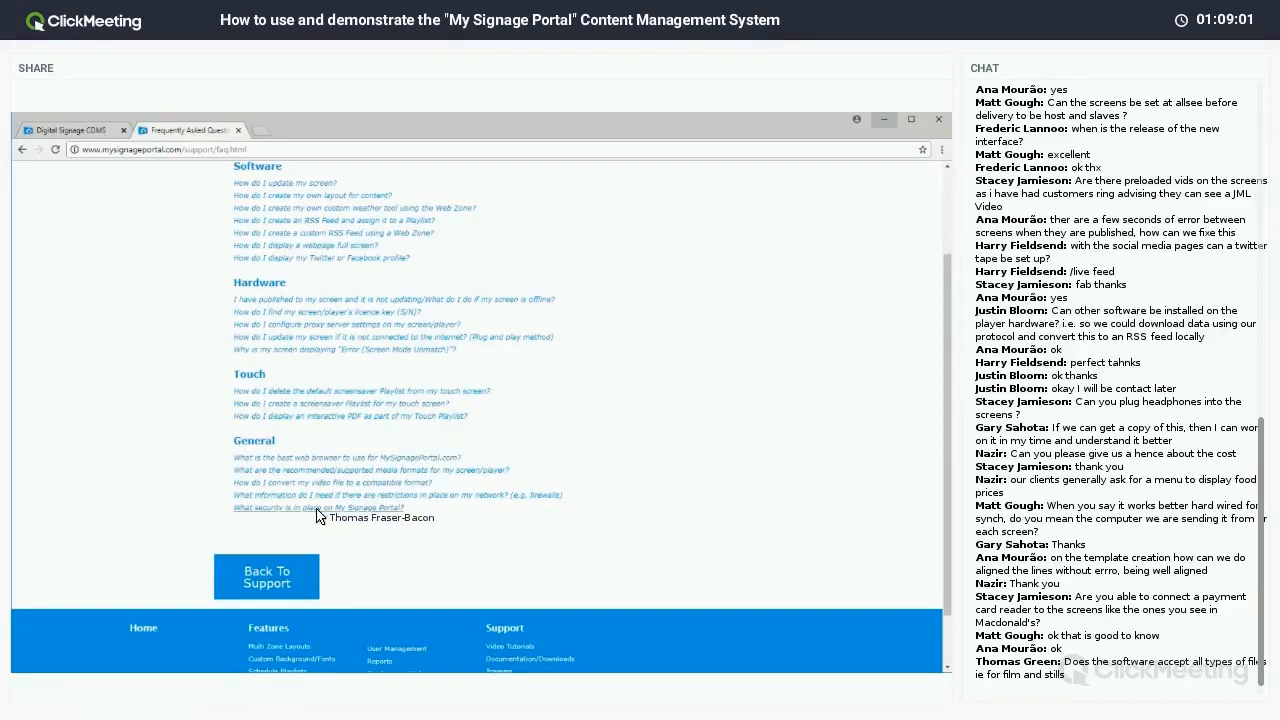
click(255, 483)
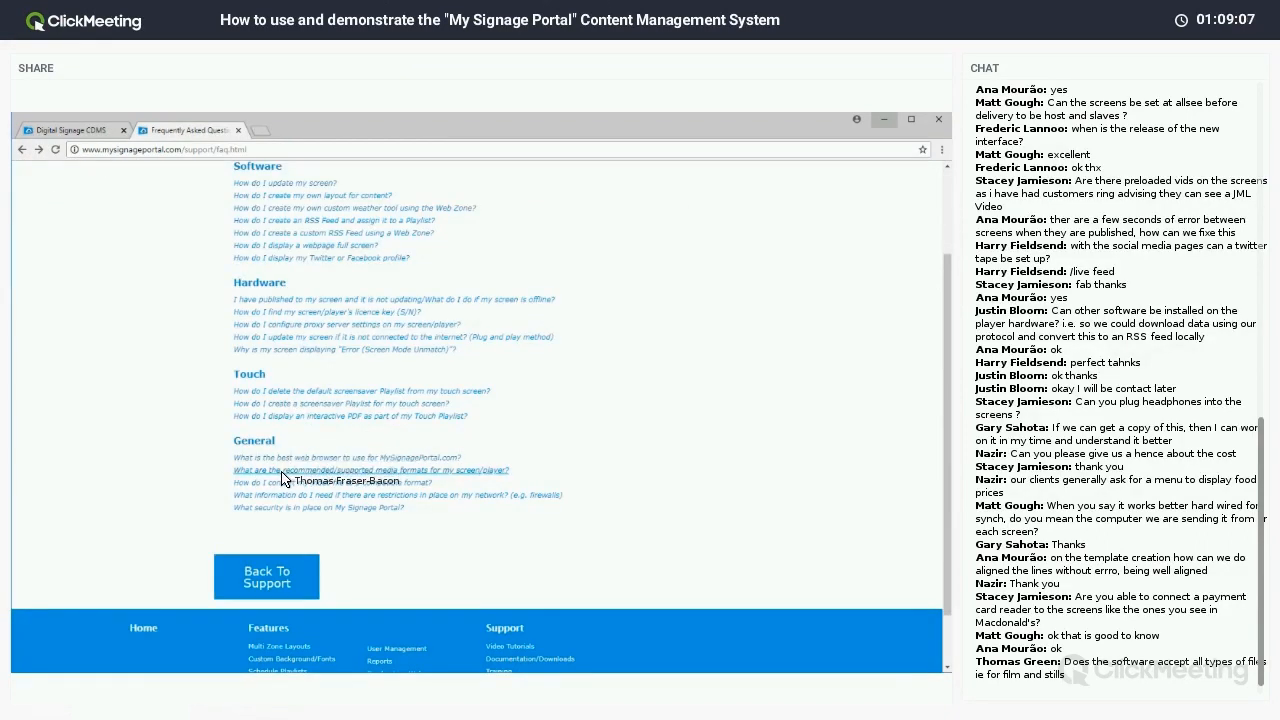
click(336, 470)
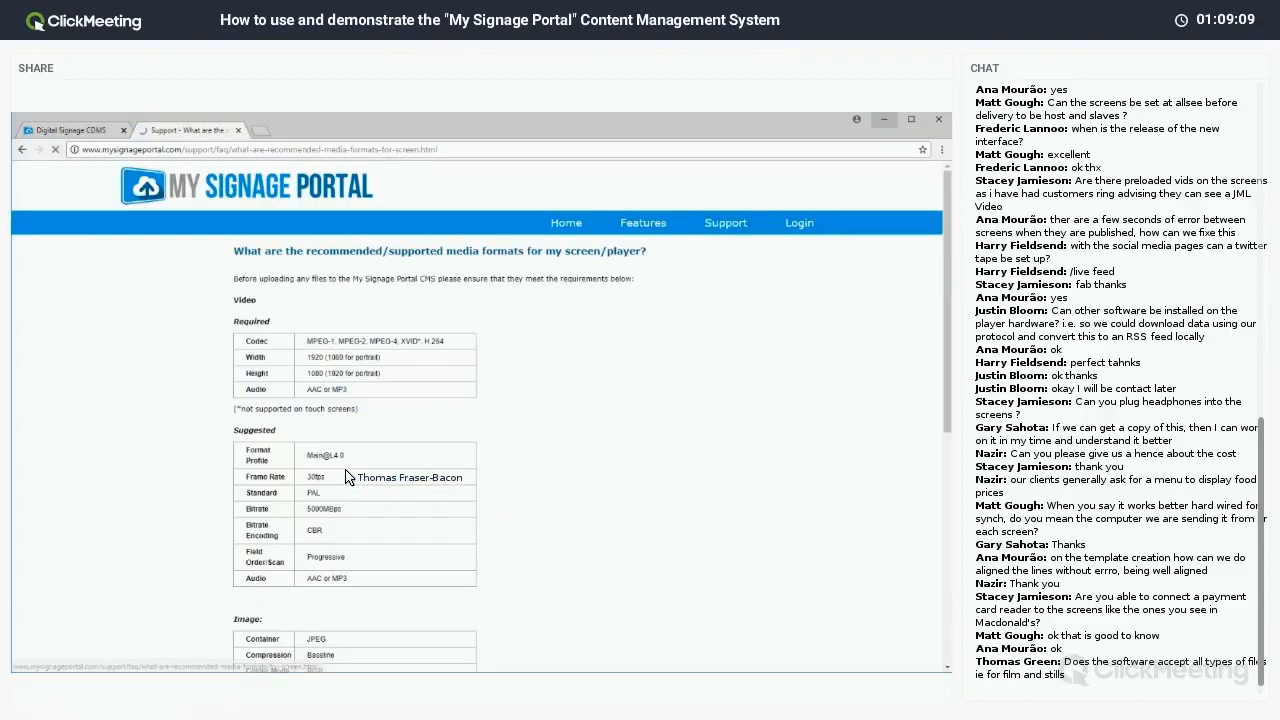
scroll(440, 385, down, 5)
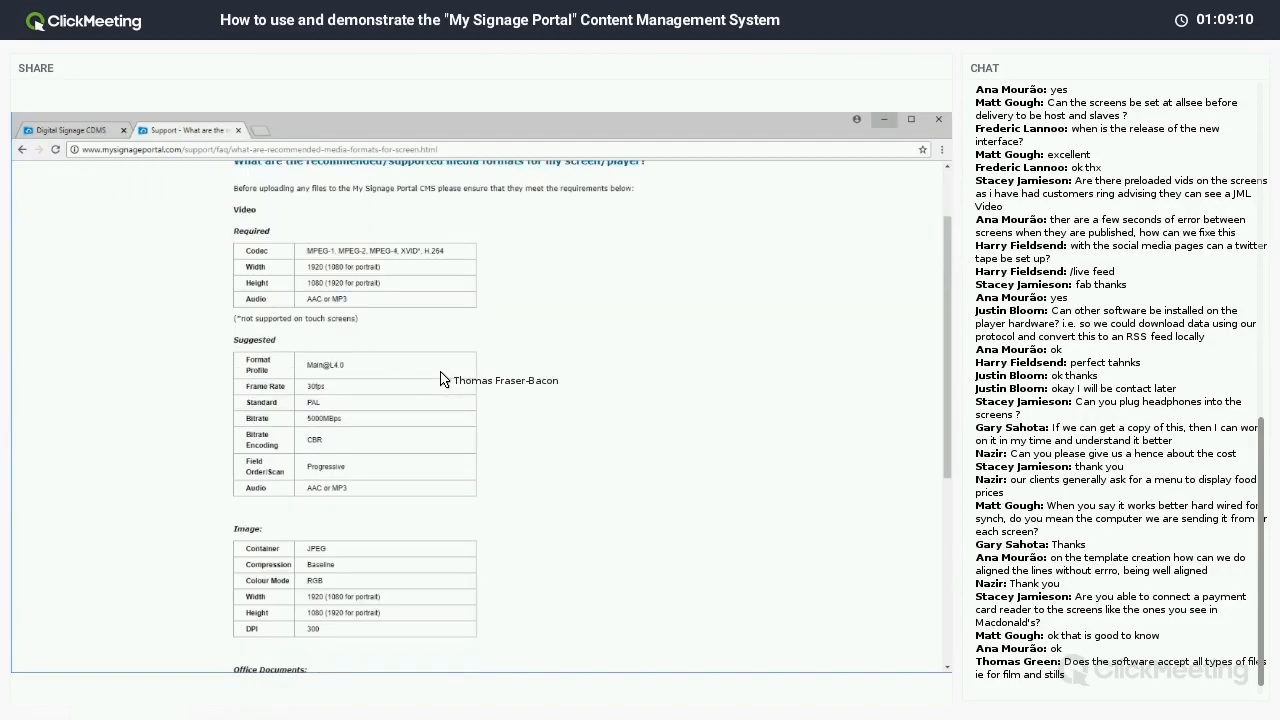
scroll(437, 388, up, 6)
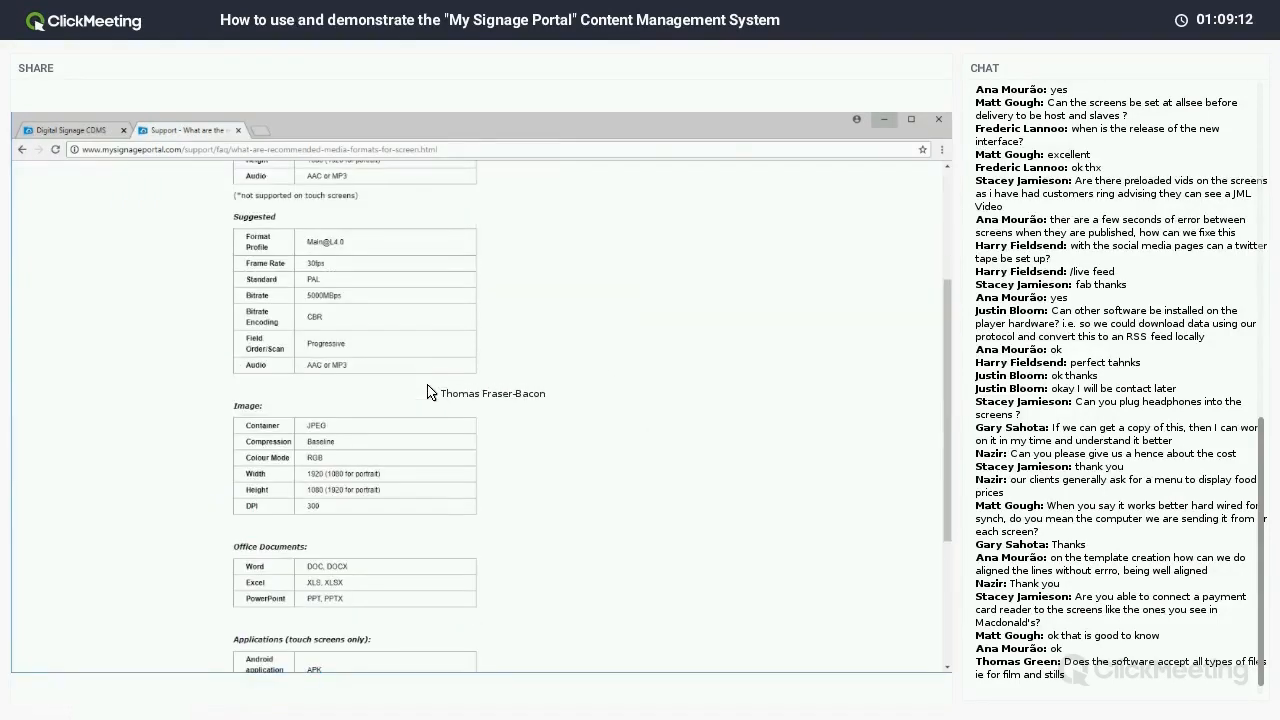
Highlight the supported video codecs, JPEG images and office document formats, then minimize the browser.
drag(306, 341, 453, 355)
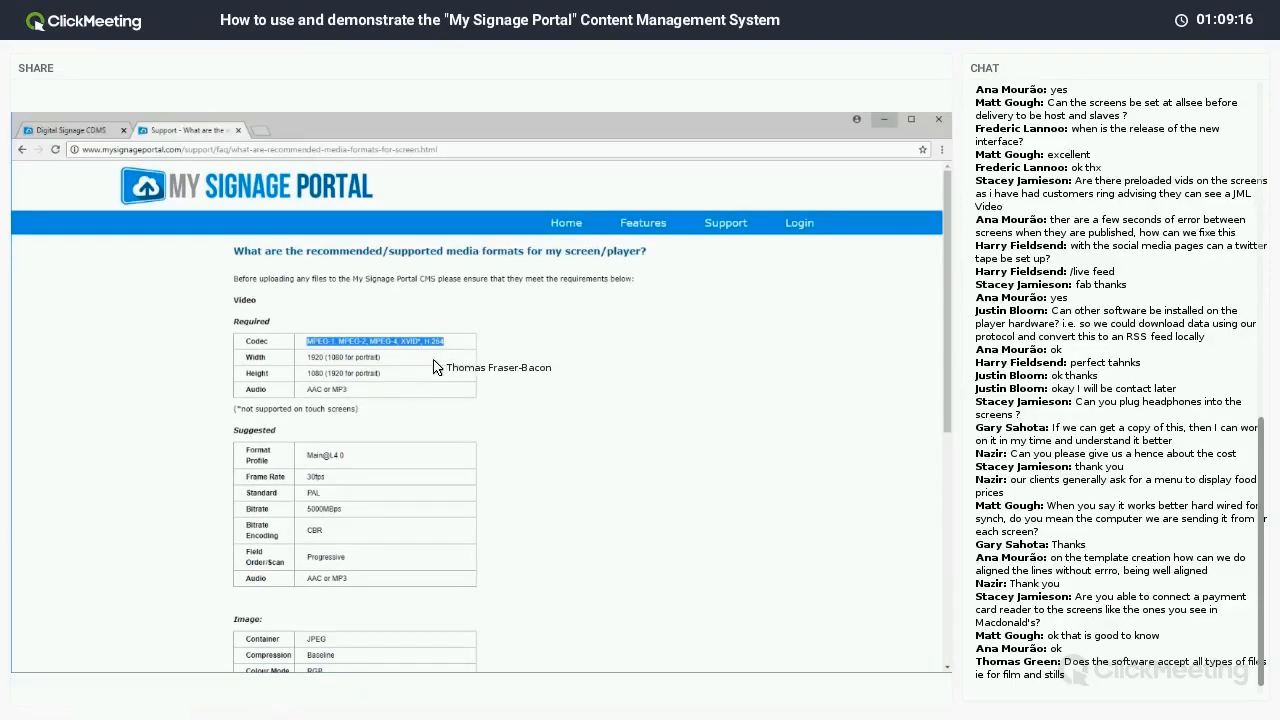
scroll(433, 366, down, 3)
drag(306, 403, 343, 407)
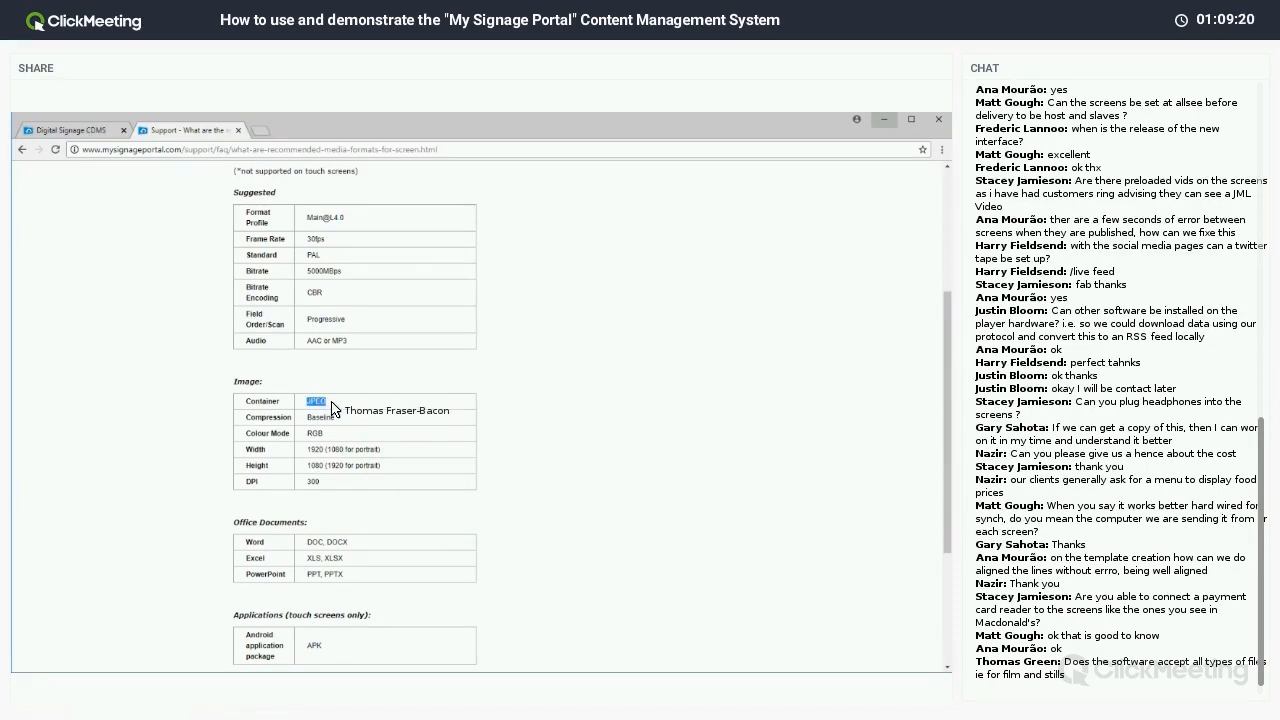
scroll(336, 430, down, 2)
drag(410, 452, 256, 428)
click(256, 428)
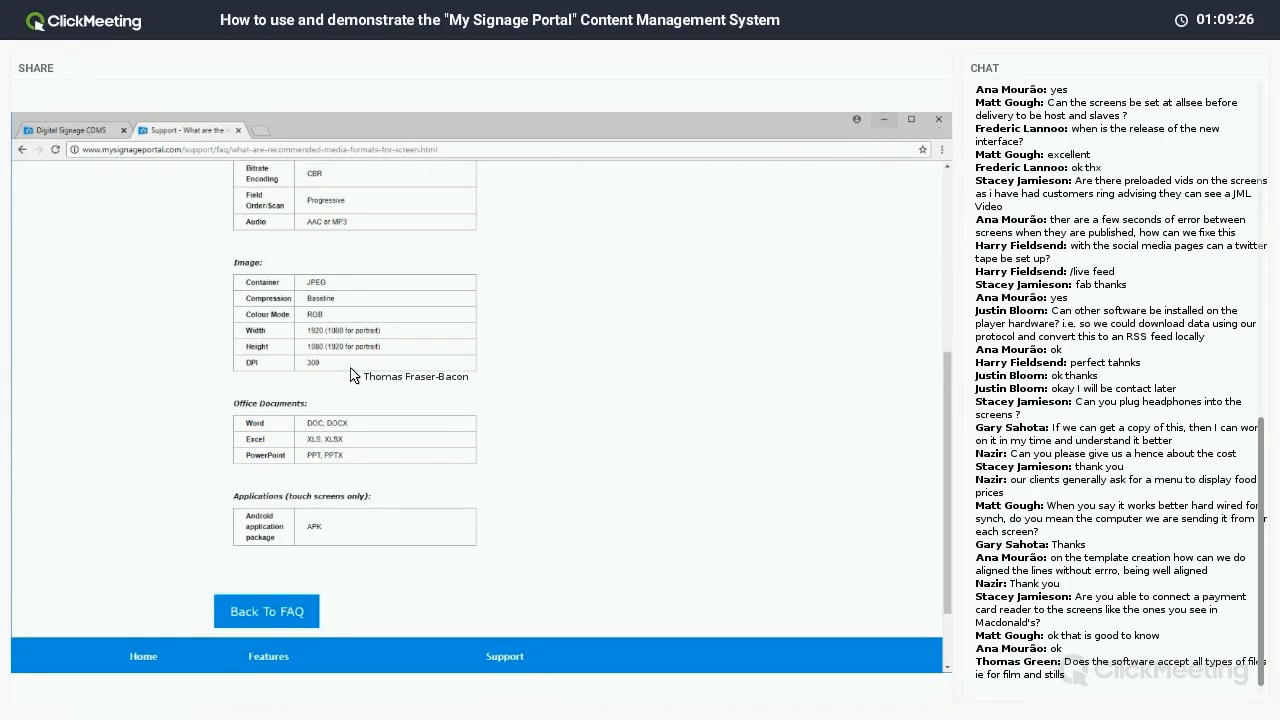
click(884, 119)
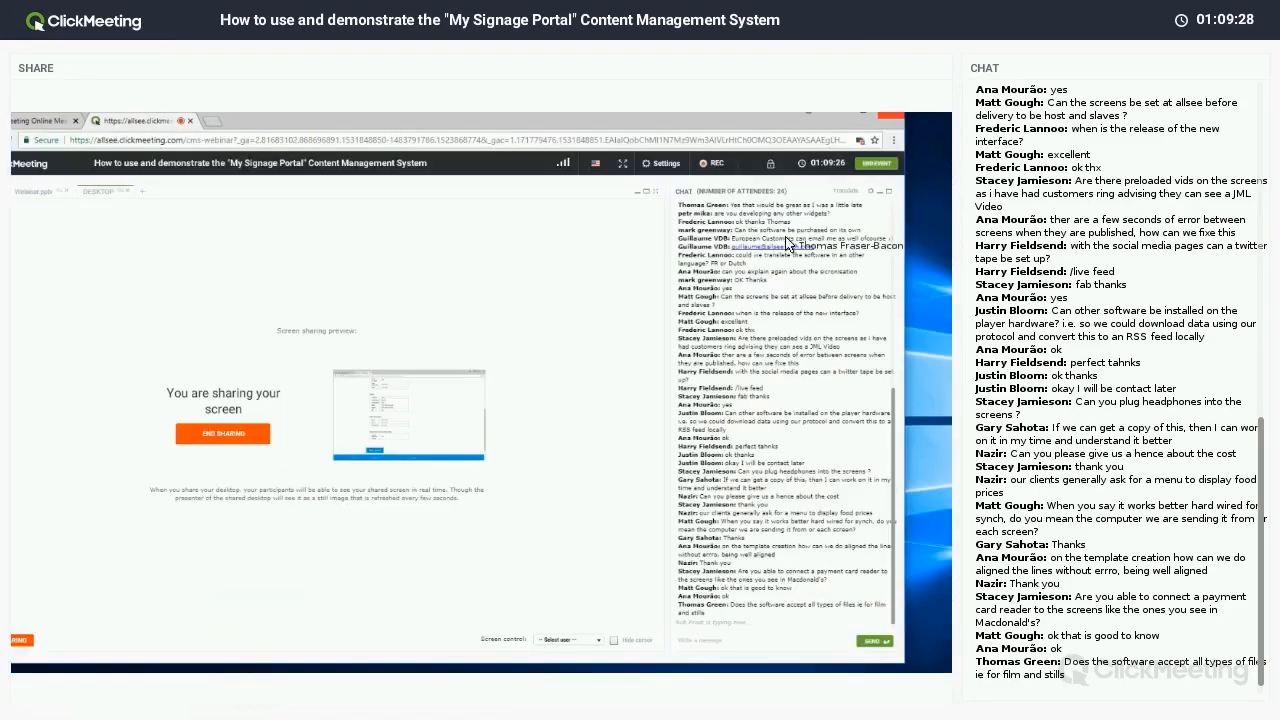